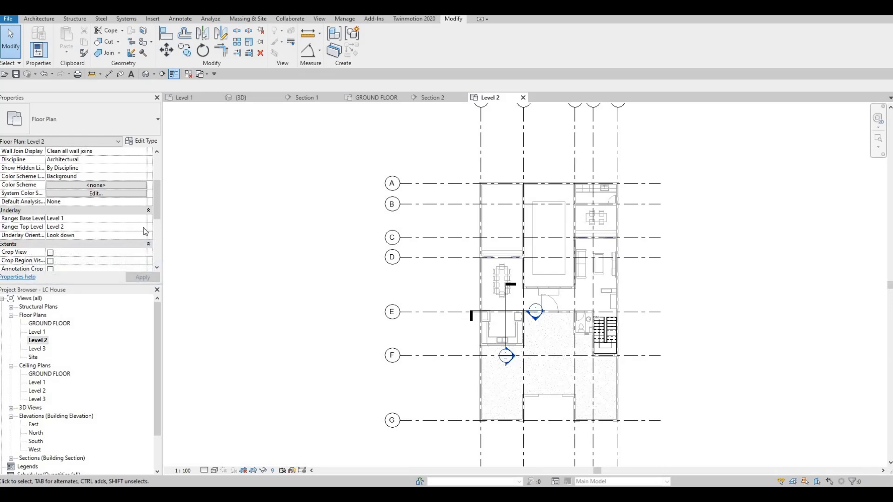
- Set the Level 2 plan's underlay base level to None, and restore it to Level 1
{"action": "left_click", "coordinate": [93, 218]}
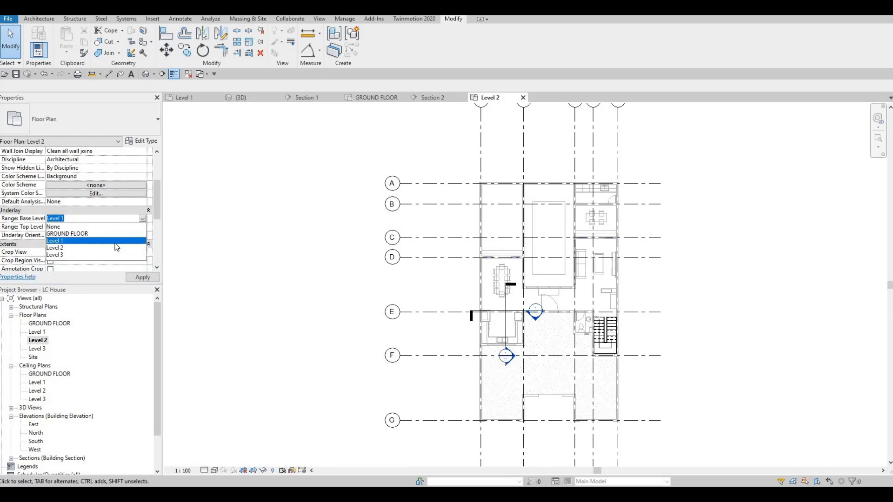
{"action": "left_click", "coordinate": [53, 226]}
{"action": "left_click", "coordinate": [139, 277]}
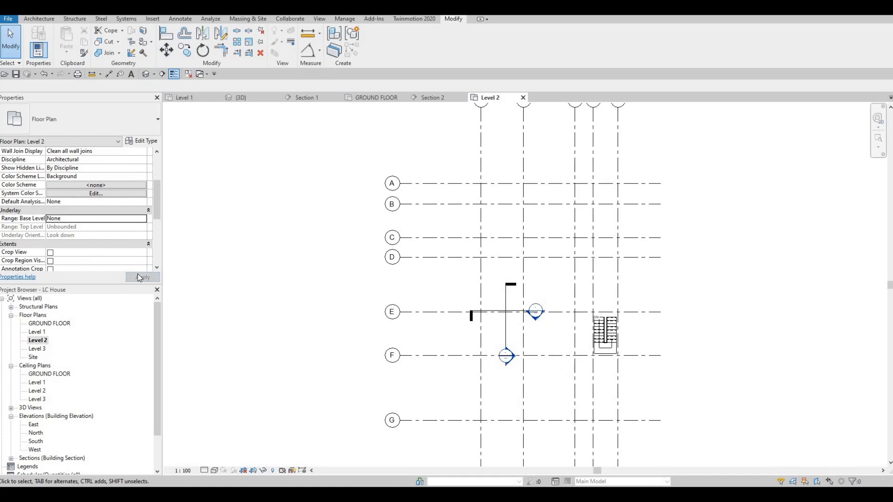
{"action": "left_click", "coordinate": [119, 219]}
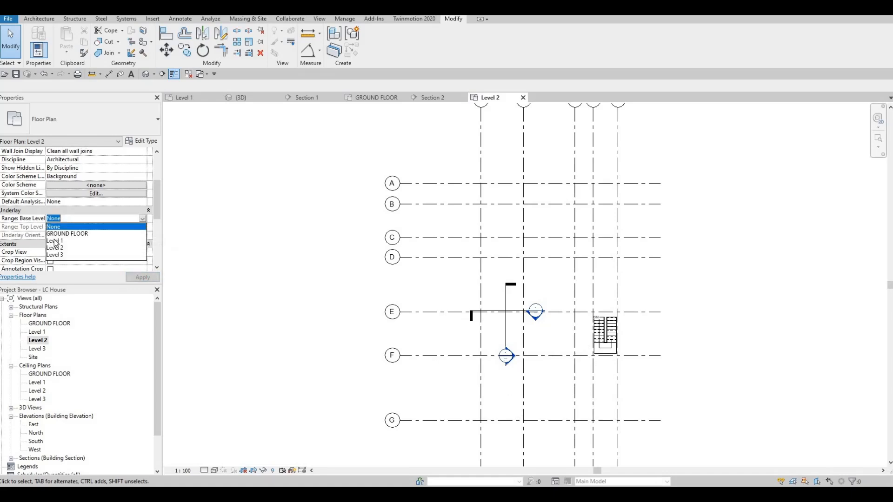
{"action": "left_click", "coordinate": [55, 240]}
{"action": "left_click", "coordinate": [140, 278]}
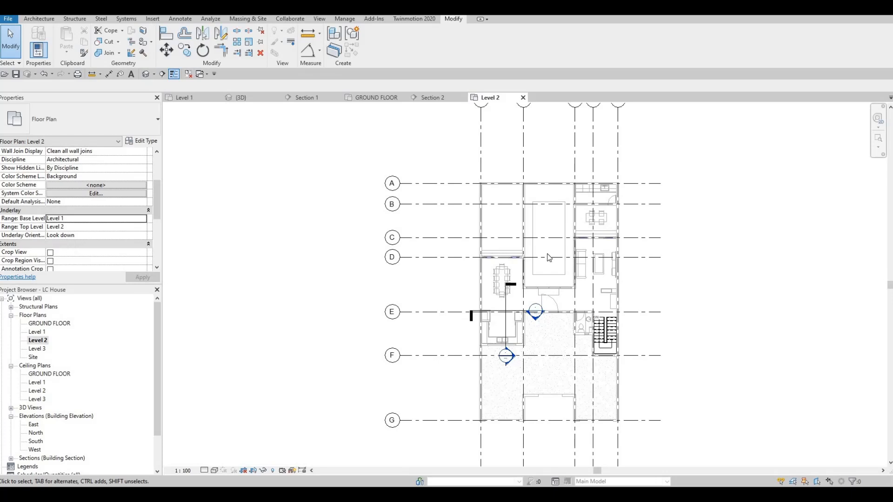
- Draw a wall matching the underlay's EXTERIOR WALL 1 along grid D from grid 1 to grid 2, traced over the dining room's sliding-door wall
{"action": "scroll", "coordinate": [551, 252], "scroll_direction": "up", "scroll_amount": 2}
{"action": "middle_click_drag", "start_coordinate": [480, 247], "coordinate": [423, 221]}
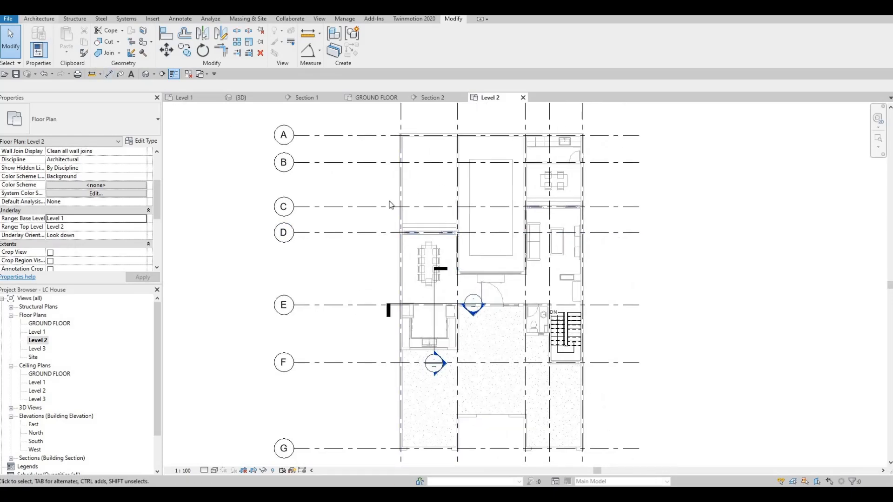
{"action": "scroll", "coordinate": [411, 263], "scroll_direction": "up", "scroll_amount": 2}
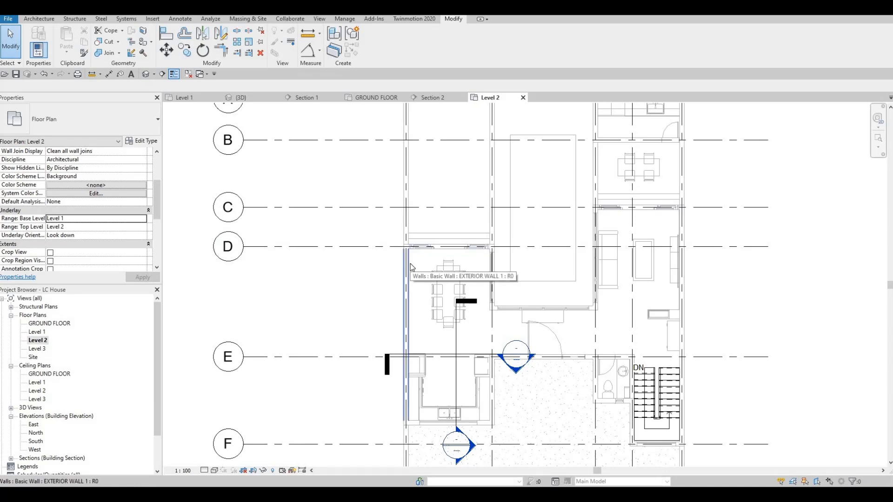
{"action": "left_click", "coordinate": [410, 264]}
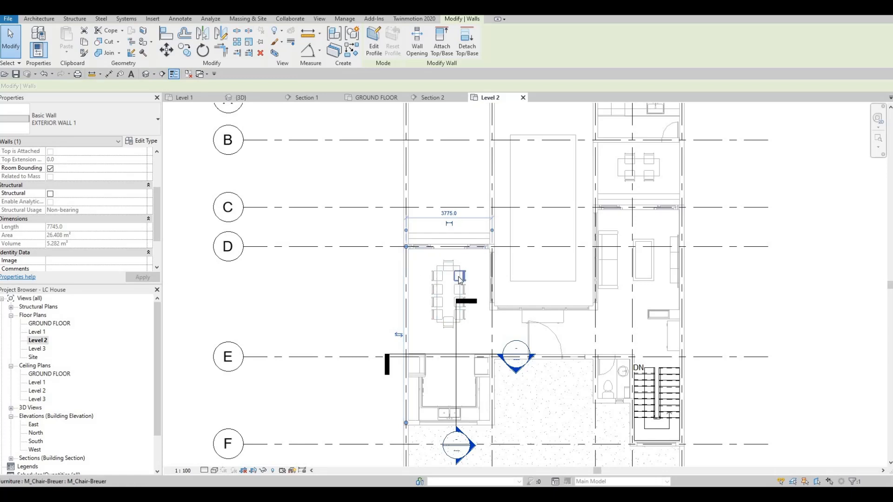
{"action": "key", "text": "c"}
{"action": "key", "text": "s"}
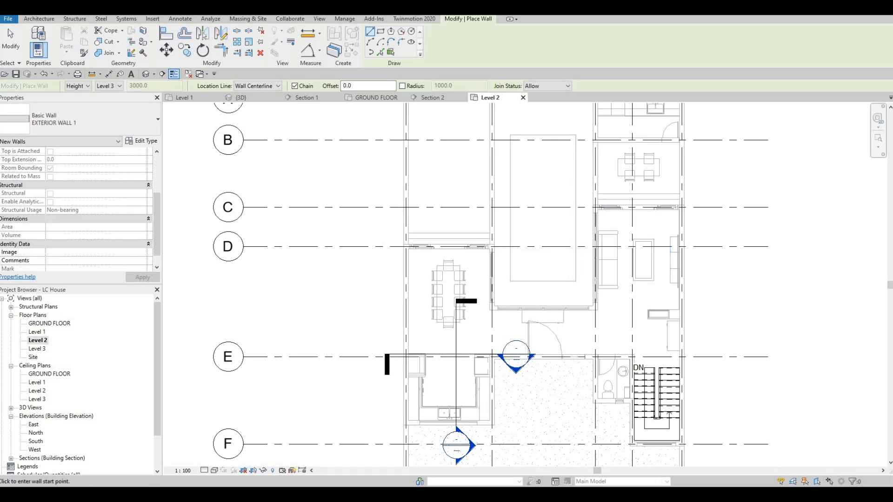
{"action": "scroll", "coordinate": [588, 253], "scroll_direction": "down", "scroll_amount": 1}
{"action": "middle_click_drag", "start_coordinate": [587, 253], "coordinate": [497, 249]}
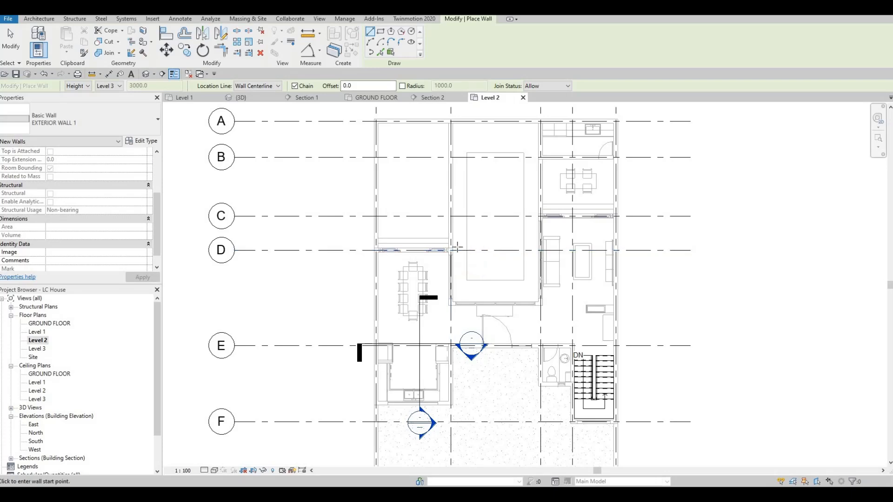
{"action": "scroll", "coordinate": [419, 260], "scroll_direction": "up", "scroll_amount": 3}
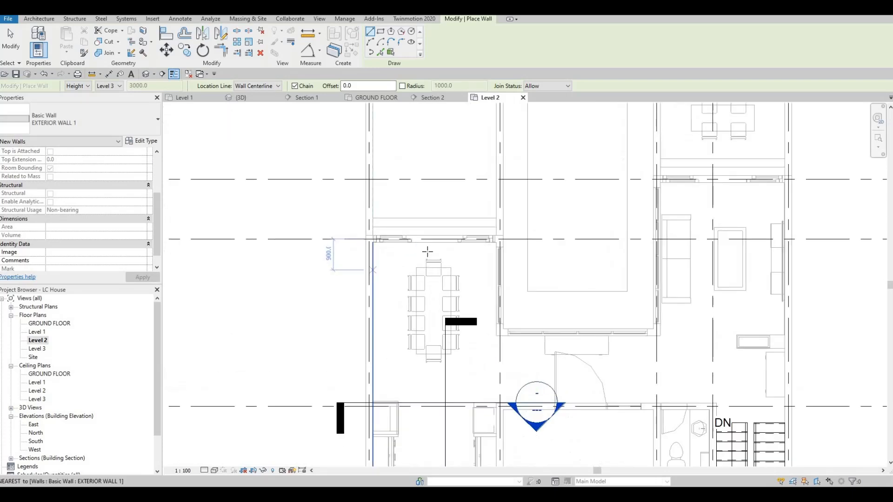
{"action": "scroll", "coordinate": [427, 252], "scroll_direction": "down", "scroll_amount": 5}
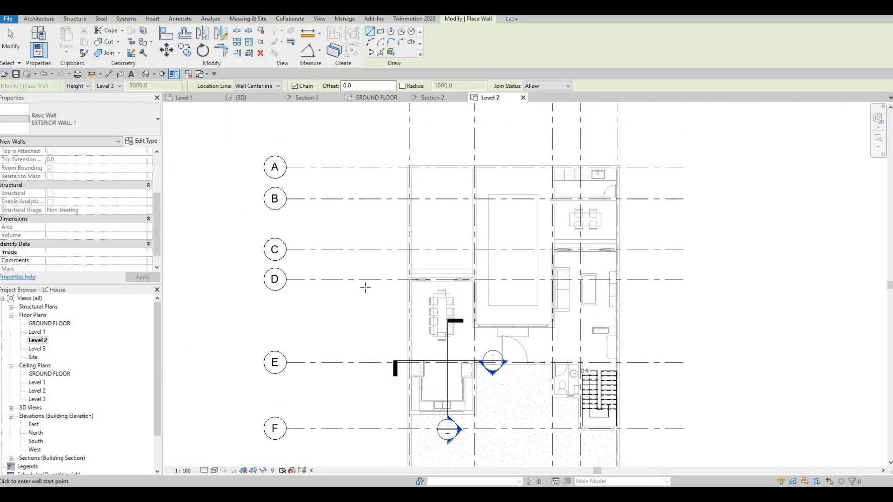
{"action": "middle_click_drag", "start_coordinate": [396, 292], "coordinate": [397, 317]}
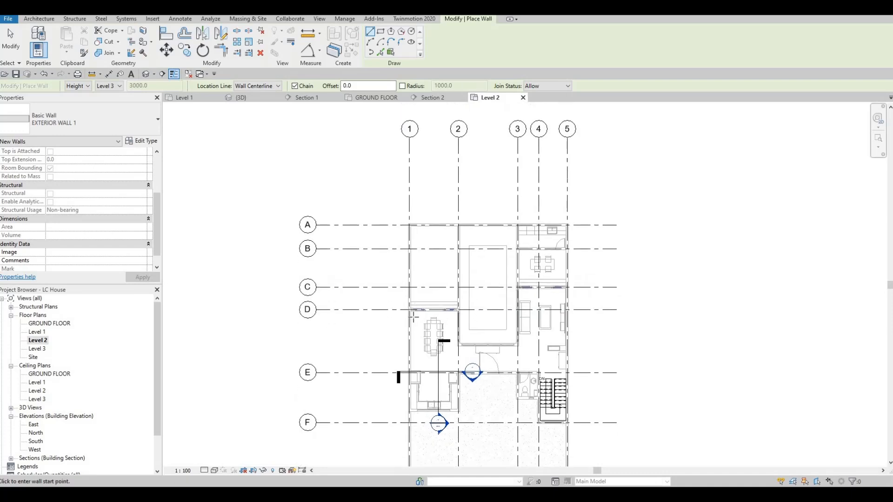
{"action": "scroll", "coordinate": [400, 303], "scroll_direction": "up", "scroll_amount": 6}
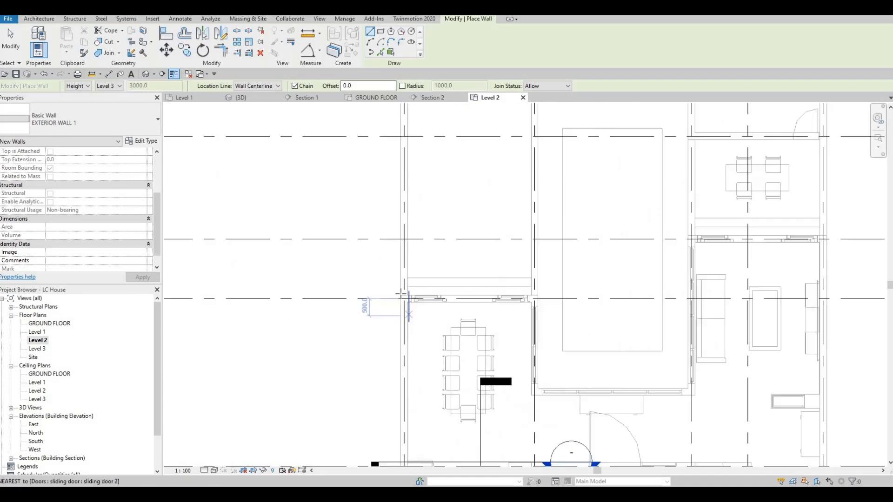
{"action": "left_click", "coordinate": [402, 292]}
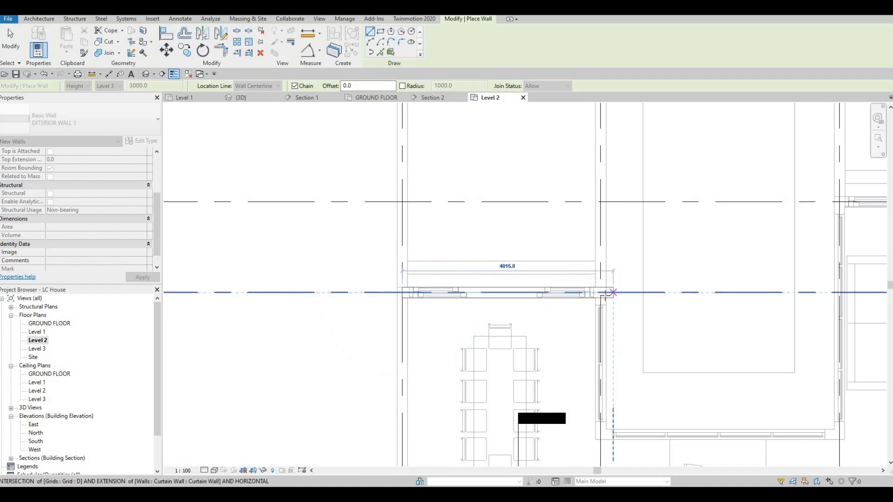
{"action": "scroll", "coordinate": [542, 336], "scroll_direction": "down", "scroll_amount": 3}
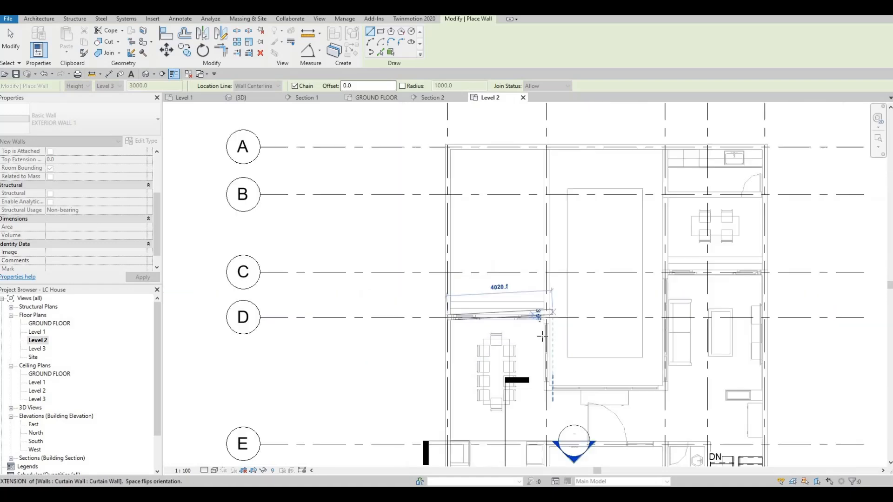
{"action": "scroll", "coordinate": [525, 345], "scroll_direction": "down", "scroll_amount": 2}
{"action": "scroll", "coordinate": [526, 345], "scroll_direction": "up", "scroll_amount": 1}
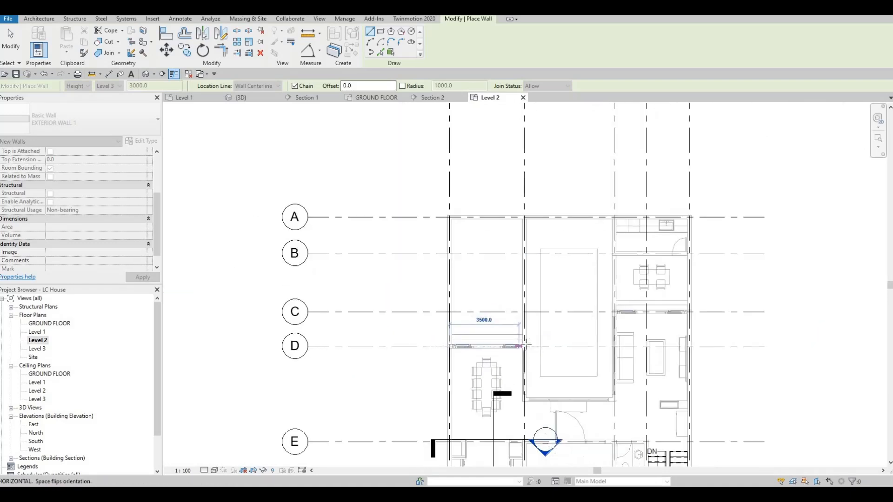
{"action": "scroll", "coordinate": [525, 345], "scroll_direction": "up", "scroll_amount": 3}
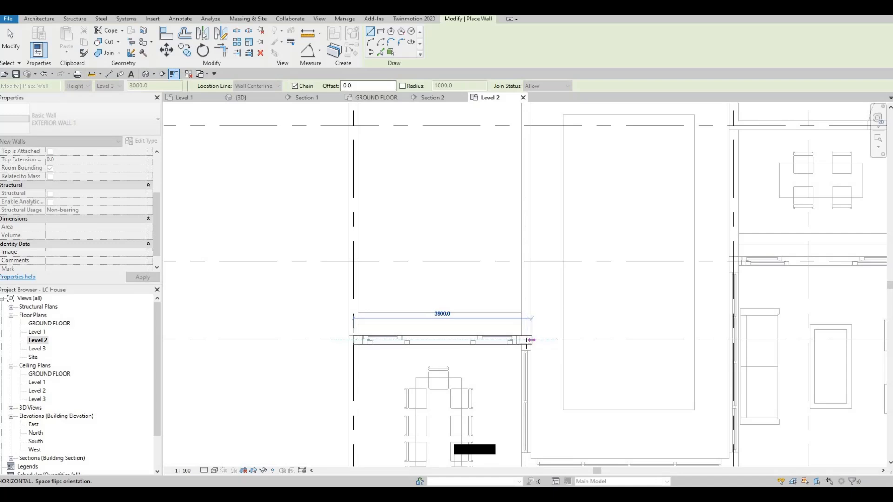
{"action": "left_click", "coordinate": [528, 340]}
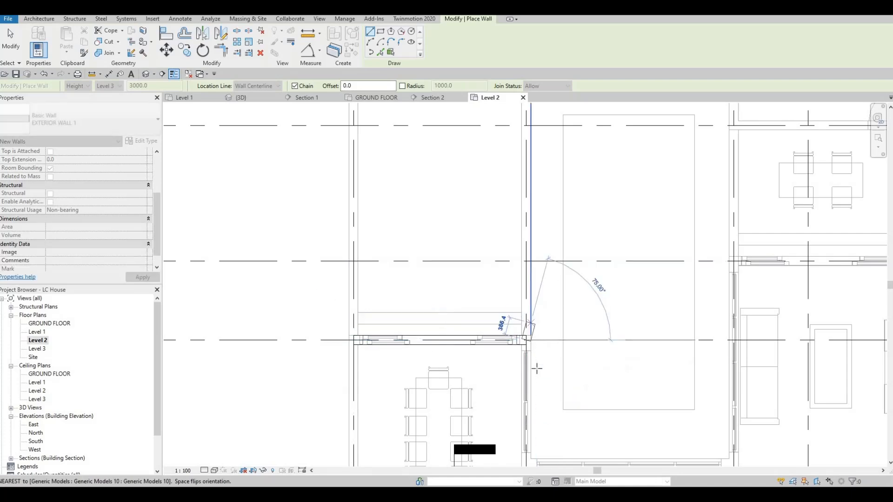
- Continue the exterior wall along grid 2 for about 2700 mm to the pool court's corner, and across to grid 3
{"action": "scroll", "coordinate": [534, 344], "scroll_direction": "down", "scroll_amount": 2}
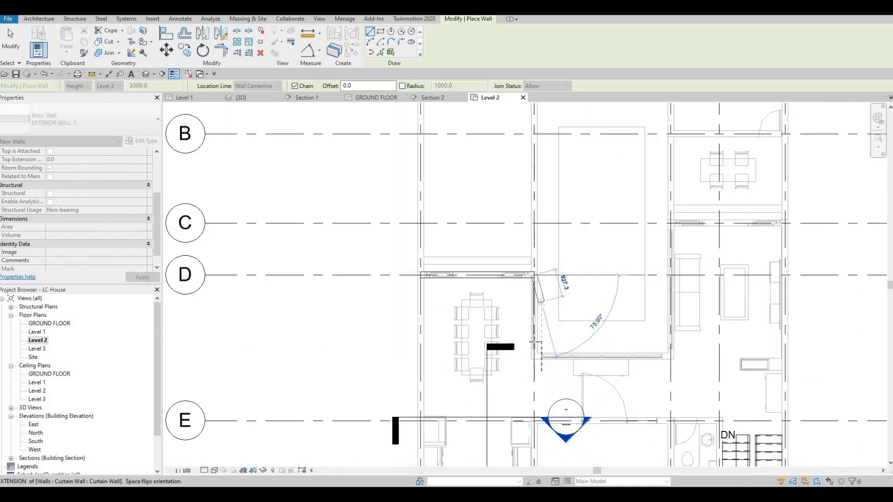
{"action": "scroll", "coordinate": [533, 345], "scroll_direction": "up", "scroll_amount": 2}
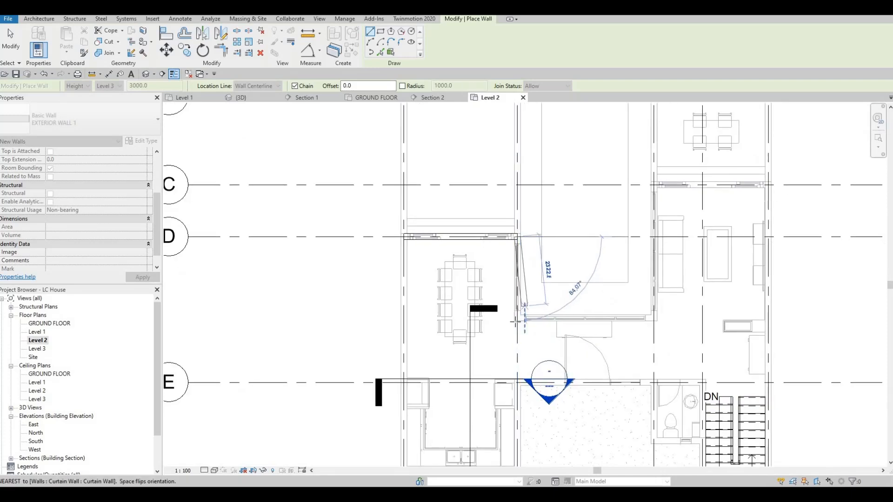
{"action": "scroll", "coordinate": [514, 327], "scroll_direction": "up", "scroll_amount": 3}
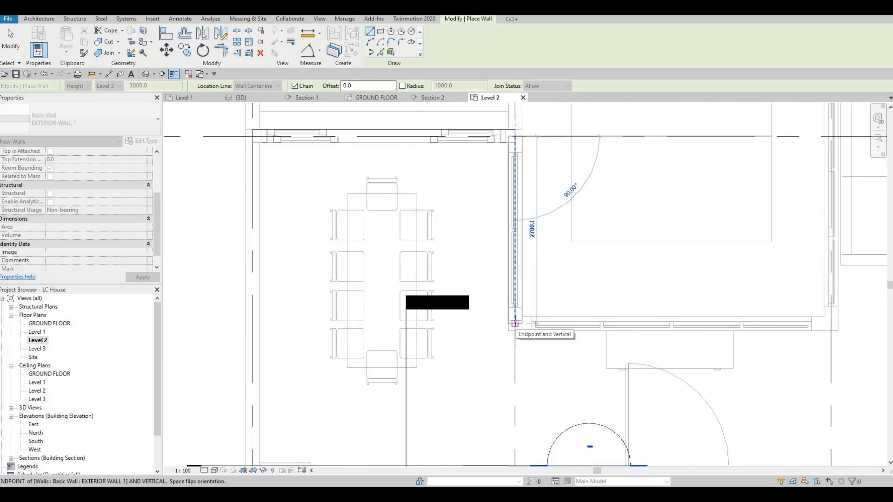
{"action": "left_click", "coordinate": [514, 325]}
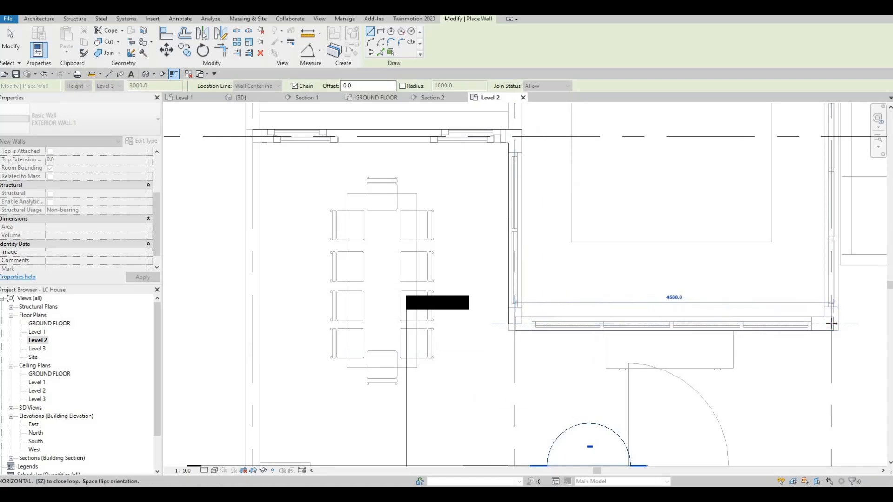
{"action": "left_click", "coordinate": [831, 257]}
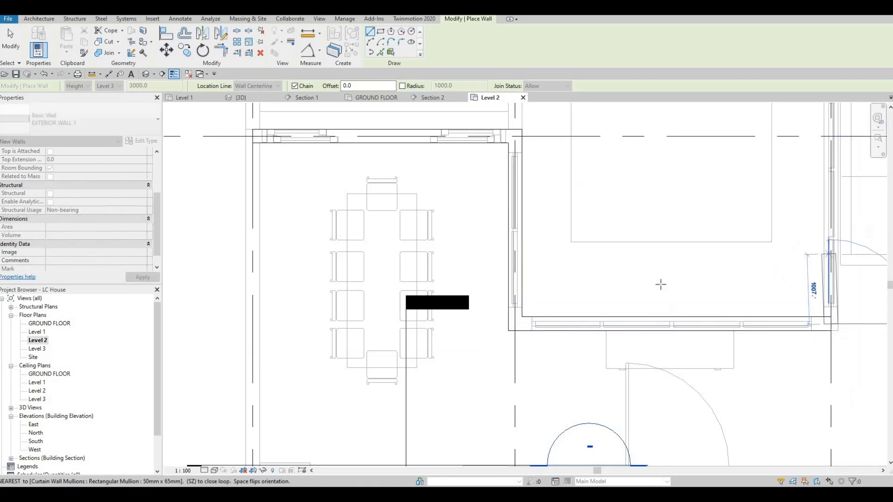
- Continue the exterior wall along grid 3 for about 4425 mm, from the pool court's corner up to grid C
{"action": "scroll", "coordinate": [660, 284], "scroll_direction": "down", "scroll_amount": 3}
{"action": "scroll", "coordinate": [683, 276], "scroll_direction": "down", "scroll_amount": 3}
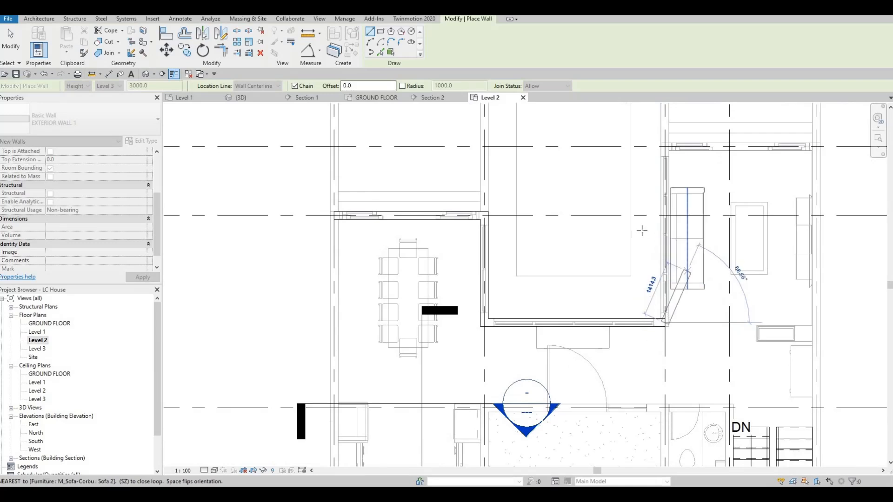
{"action": "scroll", "coordinate": [641, 230], "scroll_direction": "up", "scroll_amount": 3}
{"action": "scroll", "coordinate": [622, 214], "scroll_direction": "up", "scroll_amount": 4}
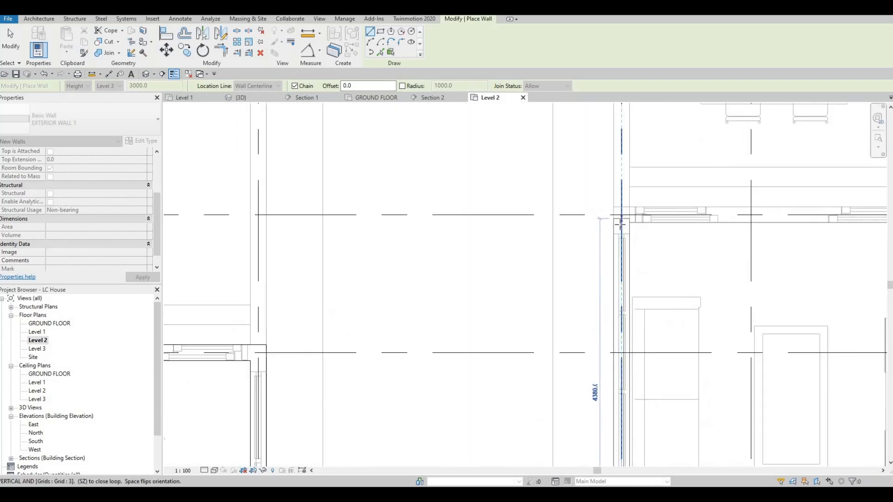
{"action": "left_click", "coordinate": [620, 214]}
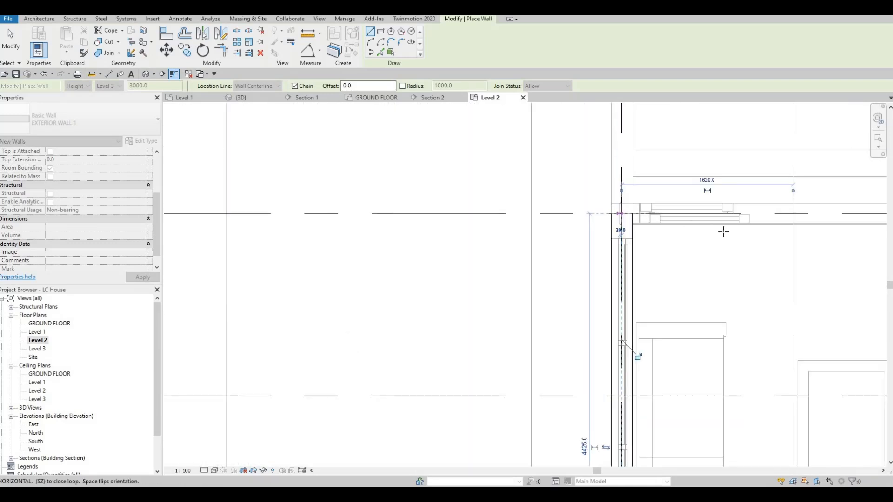
- Continue the exterior wall along grid C from grid 3 to grid 5, above the living room
{"action": "scroll", "coordinate": [665, 221], "scroll_direction": "down", "scroll_amount": 2}
{"action": "scroll", "coordinate": [749, 238], "scroll_direction": "down", "scroll_amount": 1}
{"action": "middle_click_drag", "start_coordinate": [755, 241], "coordinate": [639, 260]}
{"action": "scroll", "coordinate": [639, 260], "scroll_direction": "down", "scroll_amount": 2}
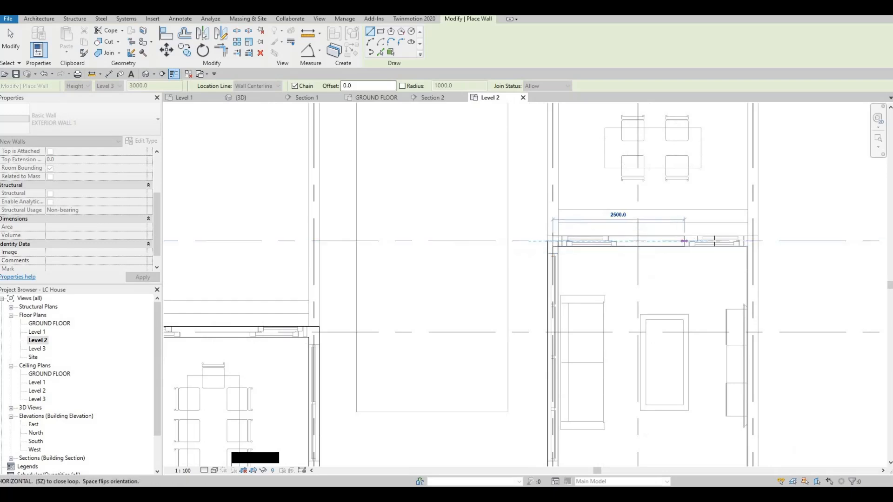
{"action": "scroll", "coordinate": [685, 239], "scroll_direction": "down", "scroll_amount": 1}
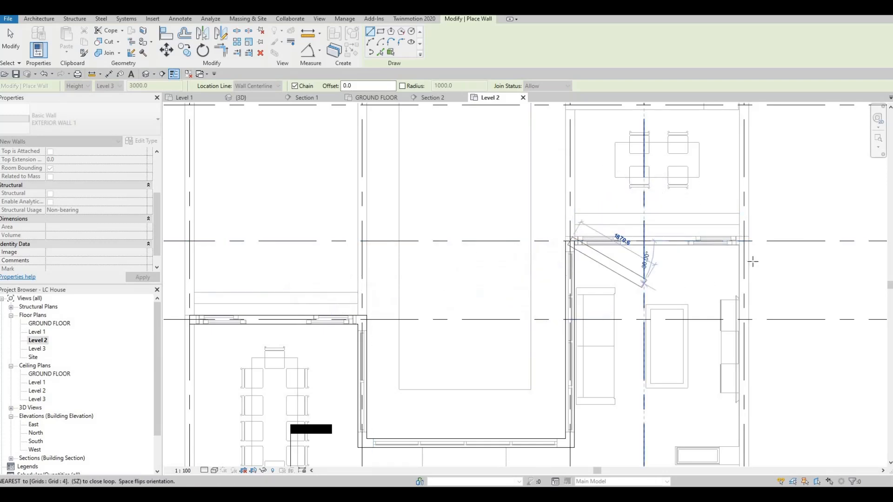
{"action": "scroll", "coordinate": [753, 254], "scroll_direction": "up", "scroll_amount": 3}
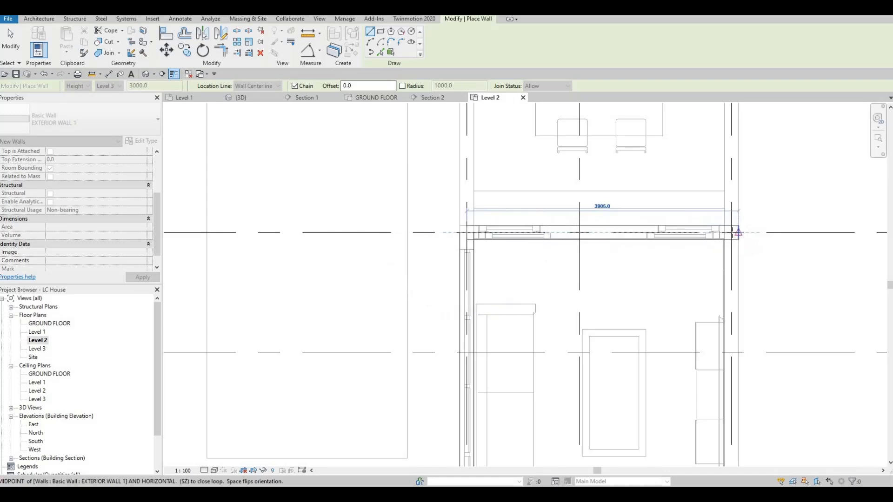
{"action": "left_click", "coordinate": [730, 231]}
- Continue the exterior wall along grid 5 to grid F, and along grid F behind the stair for about 2185 mm to grid 4
{"action": "scroll", "coordinate": [730, 279], "scroll_direction": "down", "scroll_amount": 3}
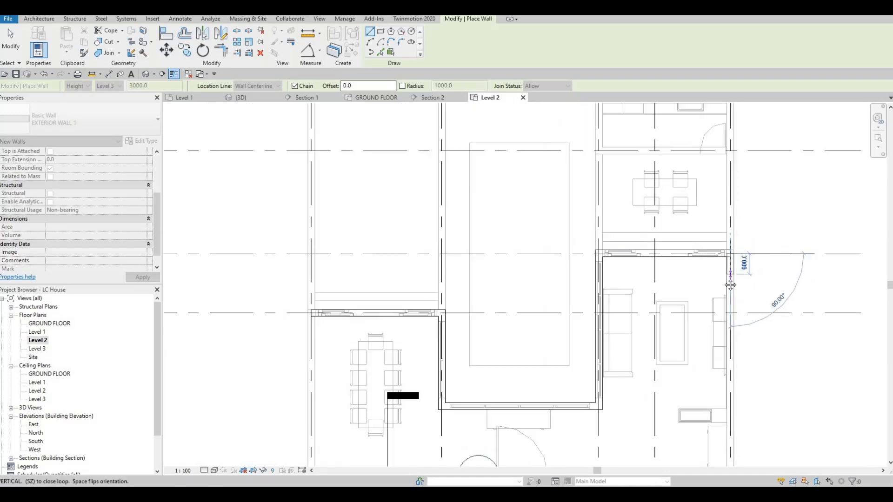
{"action": "middle_click_drag", "start_coordinate": [728, 342], "coordinate": [720, 277]}
{"action": "scroll", "coordinate": [720, 277], "scroll_direction": "down", "scroll_amount": 2}
{"action": "middle_click_drag", "start_coordinate": [741, 370], "coordinate": [724, 293]}
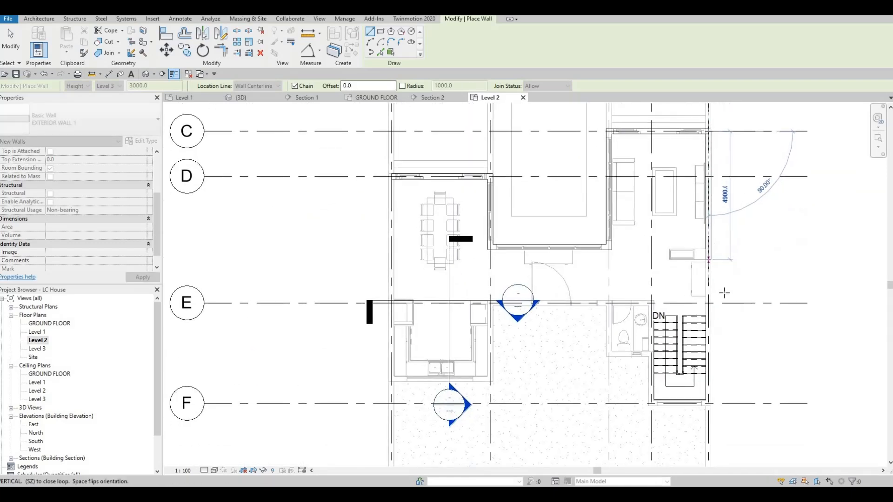
{"action": "middle_click_drag", "start_coordinate": [725, 408], "coordinate": [659, 407]}
{"action": "scroll", "coordinate": [720, 313], "scroll_direction": "up", "scroll_amount": 2}
{"action": "scroll", "coordinate": [719, 309], "scroll_direction": "down", "scroll_amount": 3}
{"action": "scroll", "coordinate": [713, 323], "scroll_direction": "down", "scroll_amount": 1}
{"action": "scroll", "coordinate": [658, 402], "scroll_direction": "down", "scroll_amount": 3}
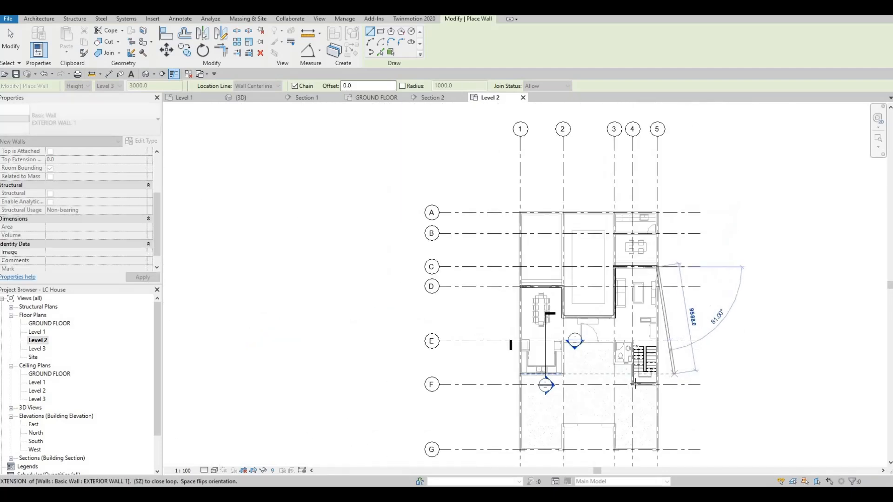
{"action": "scroll", "coordinate": [674, 382], "scroll_direction": "up", "scroll_amount": 8}
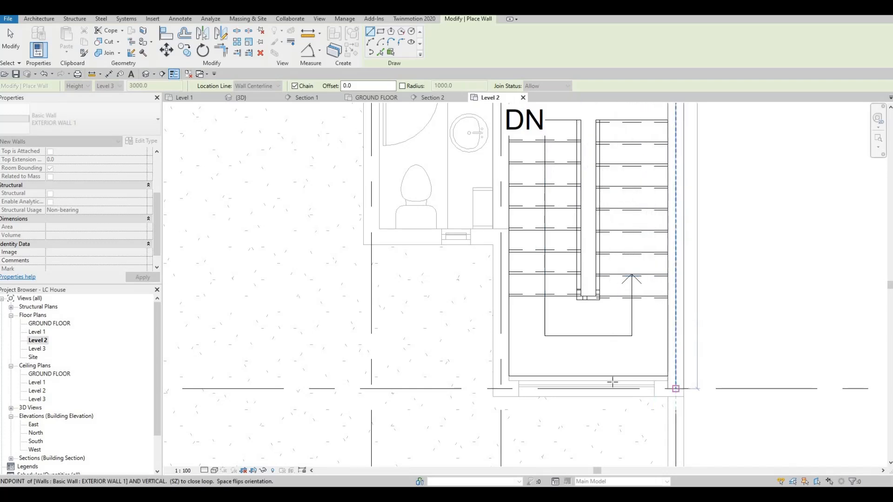
{"action": "left_click", "coordinate": [676, 389]}
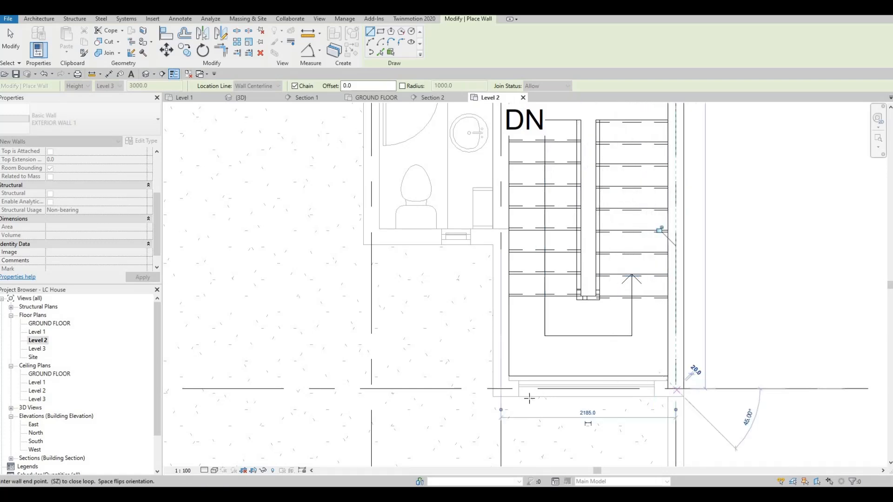
{"action": "left_click", "coordinate": [501, 389]}
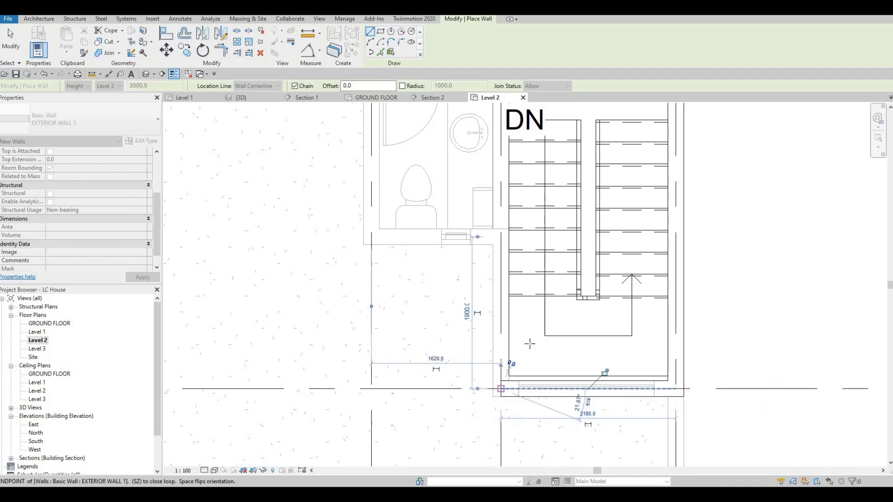
- Continue the exterior wall along grid 4 from grid F towards grid E for 780 mm
{"action": "scroll", "coordinate": [500, 363], "scroll_direction": "down", "scroll_amount": 4}
{"action": "scroll", "coordinate": [592, 338], "scroll_direction": "down", "scroll_amount": 6}
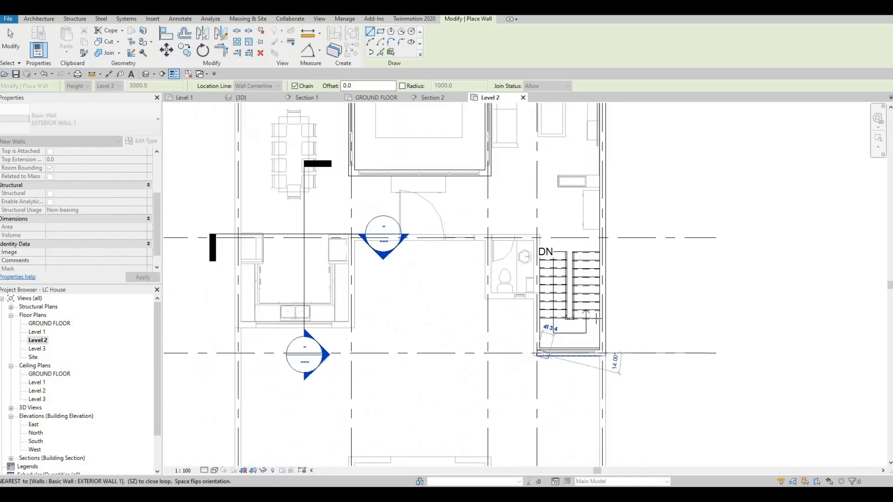
{"action": "scroll", "coordinate": [557, 387], "scroll_direction": "down", "scroll_amount": 1}
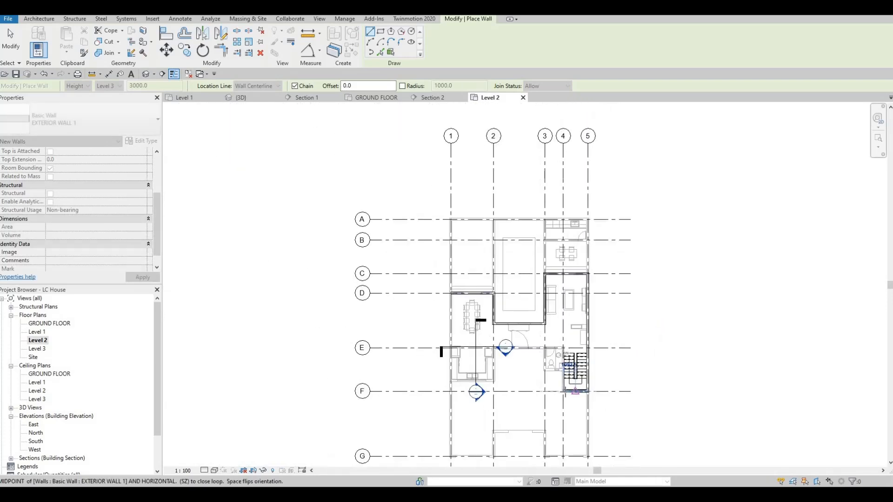
{"action": "scroll", "coordinate": [560, 344], "scroll_direction": "up", "scroll_amount": 6}
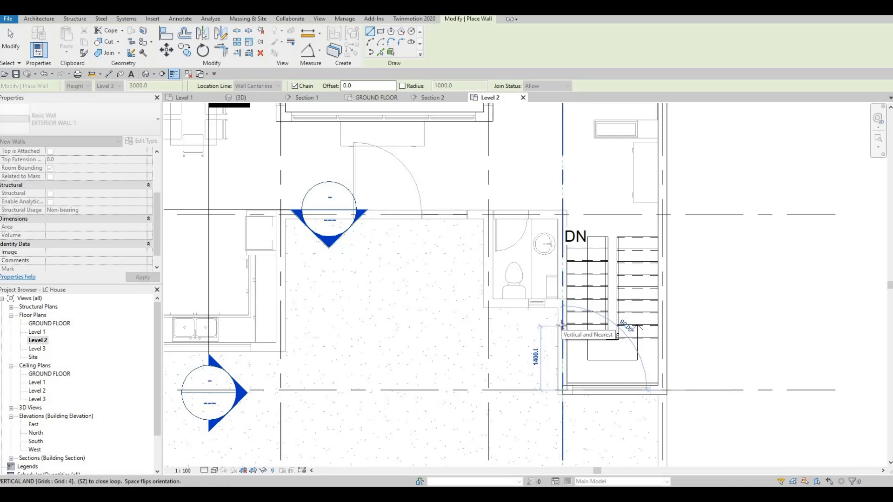
{"action": "type", "text": "78"}
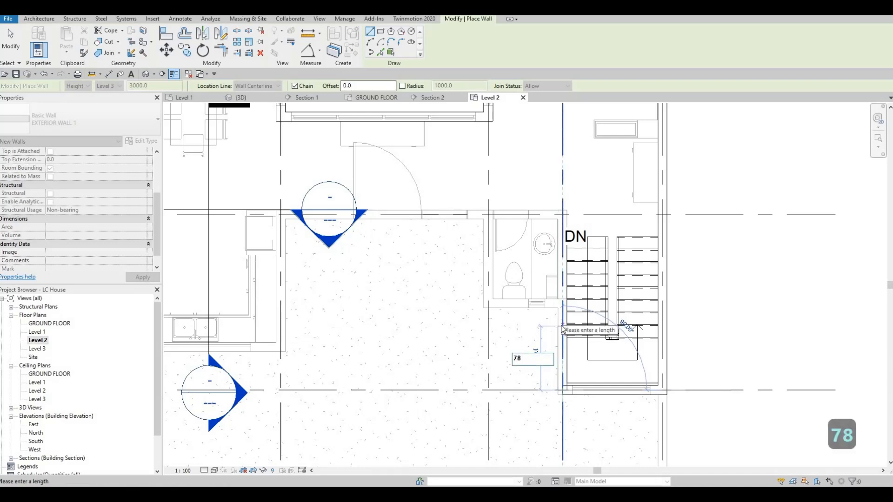
{"action": "type", "text": "0"}
{"action": "key", "text": "Return"}
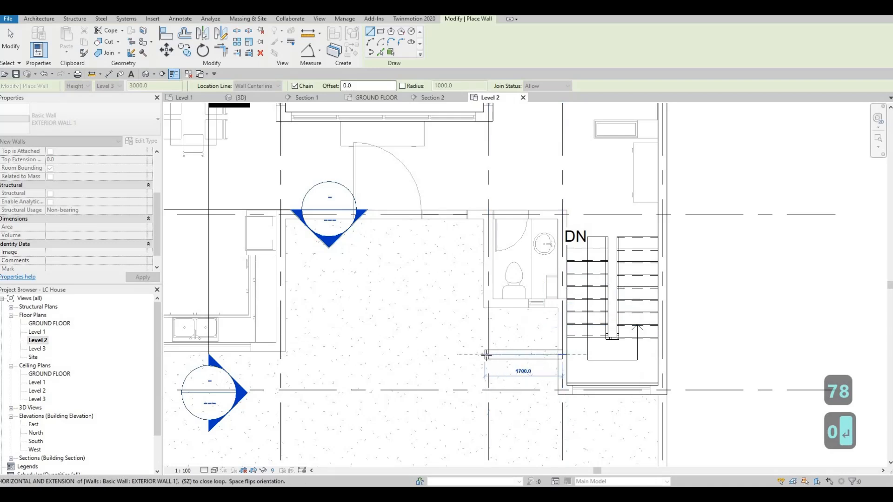
- Continue the exterior wall across to grid 3, and along grid 3 for about 3060 mm up to grid E
{"action": "scroll", "coordinate": [486, 355], "scroll_direction": "down", "scroll_amount": 8}
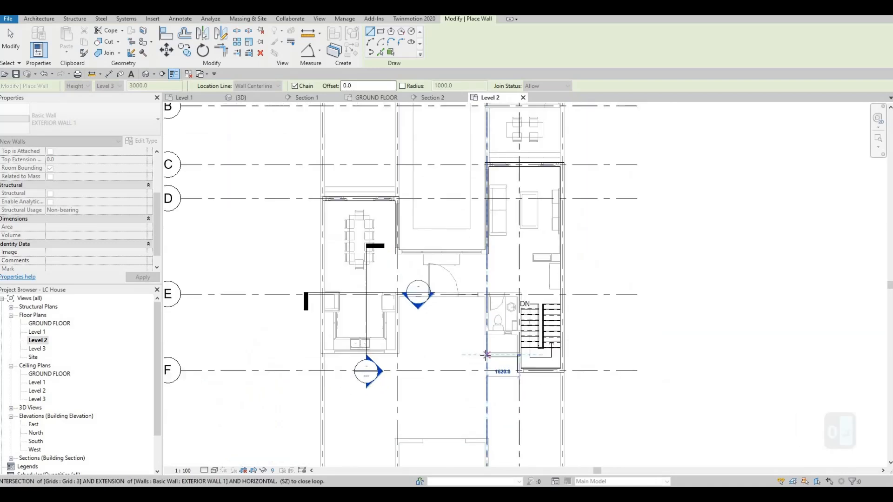
{"action": "scroll", "coordinate": [484, 357], "scroll_direction": "up", "scroll_amount": 10}
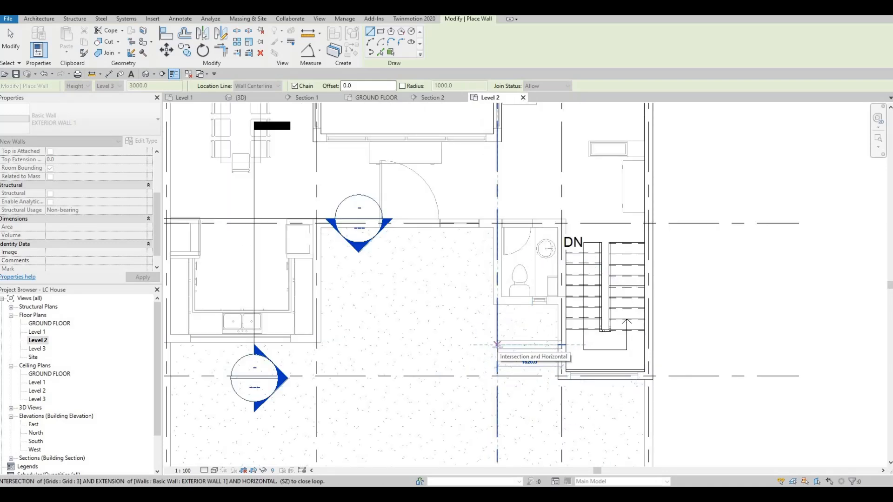
{"action": "left_click", "coordinate": [496, 345]}
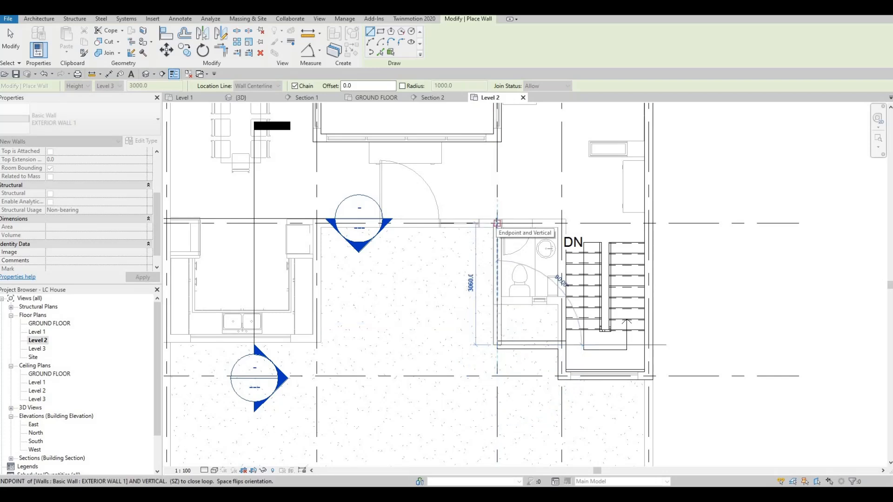
{"action": "left_click", "coordinate": [497, 223]}
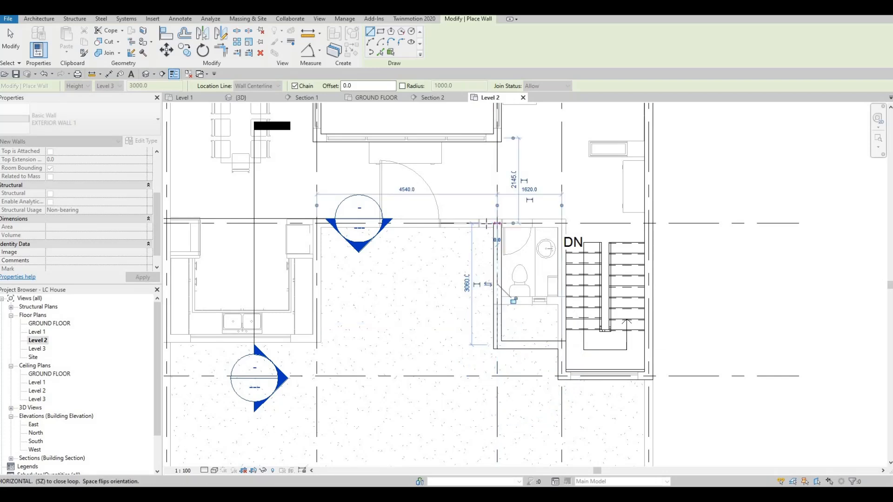
- Continue the exterior wall along grid E for about 4540 mm, from grid 3 to grid 2
{"action": "scroll", "coordinate": [486, 223], "scroll_direction": "down", "scroll_amount": 2}
{"action": "scroll", "coordinate": [599, 242], "scroll_direction": "down", "scroll_amount": 3}
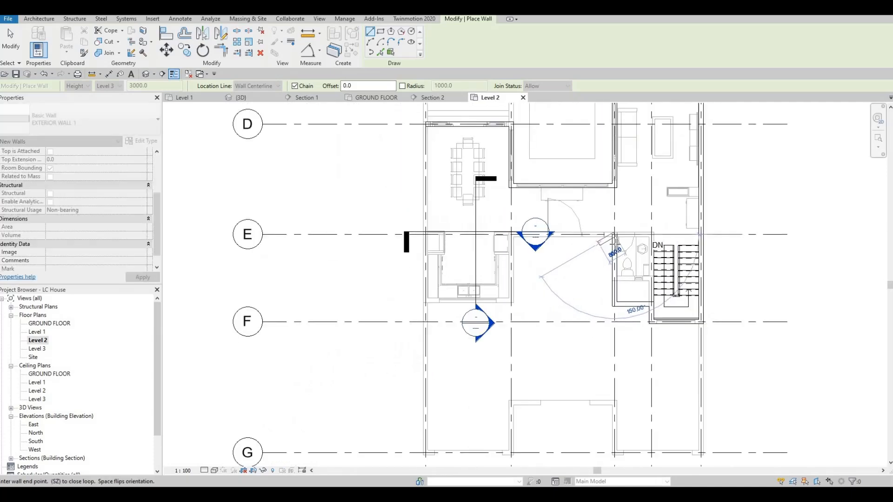
{"action": "scroll", "coordinate": [568, 337], "scroll_direction": "down", "scroll_amount": 1}
{"action": "scroll", "coordinate": [563, 340], "scroll_direction": "down", "scroll_amount": 1}
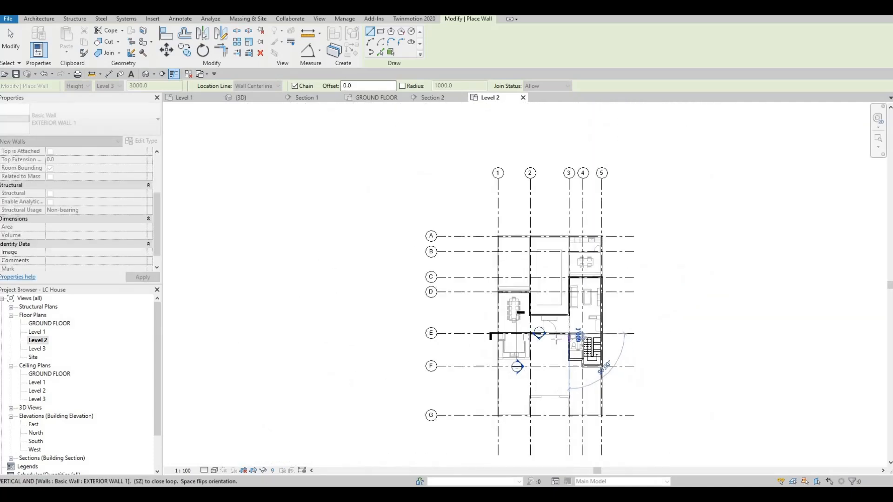
{"action": "scroll", "coordinate": [549, 339], "scroll_direction": "up", "scroll_amount": 3}
{"action": "middle_click_drag", "start_coordinate": [506, 323], "coordinate": [540, 276]}
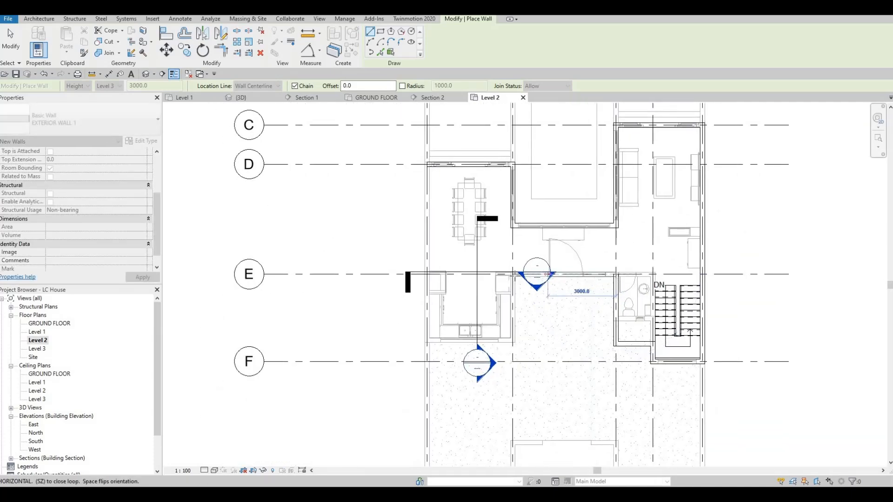
{"action": "scroll", "coordinate": [488, 271], "scroll_direction": "up", "scroll_amount": 3}
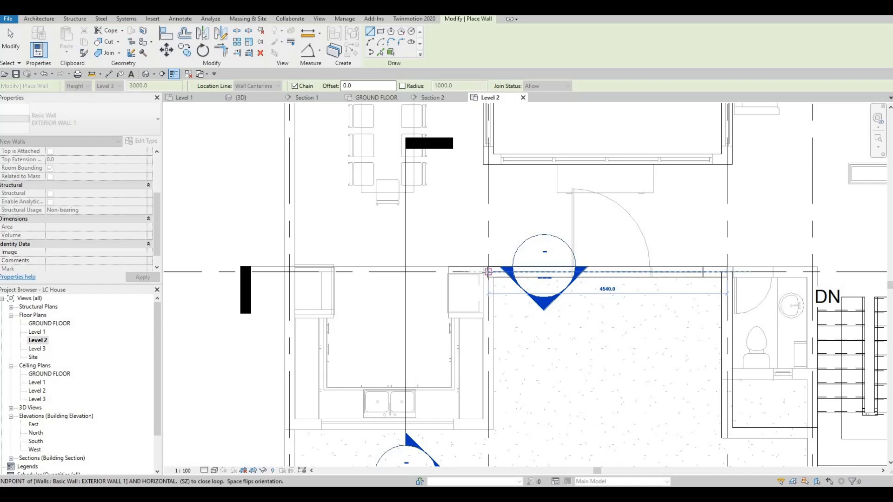
{"action": "left_click", "coordinate": [488, 272]}
- Continue the exterior wall along grid 2 for about 3840 mm, from grid E to grid F
{"action": "scroll", "coordinate": [488, 272], "scroll_direction": "down", "scroll_amount": 4}
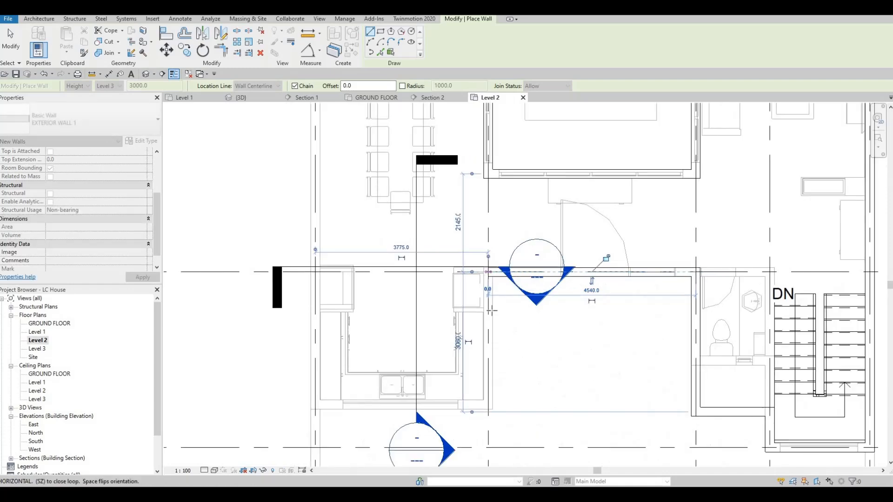
{"action": "scroll", "coordinate": [509, 334], "scroll_direction": "down", "scroll_amount": 4}
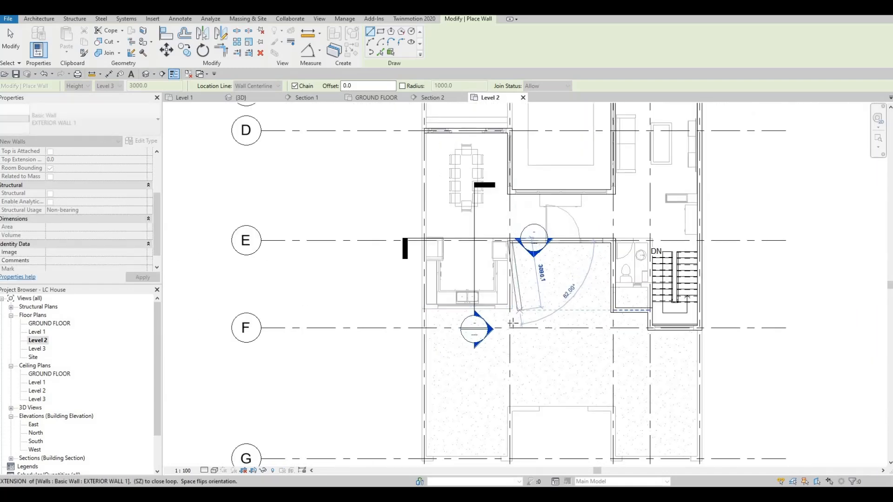
{"action": "scroll", "coordinate": [513, 358], "scroll_direction": "up", "scroll_amount": 5}
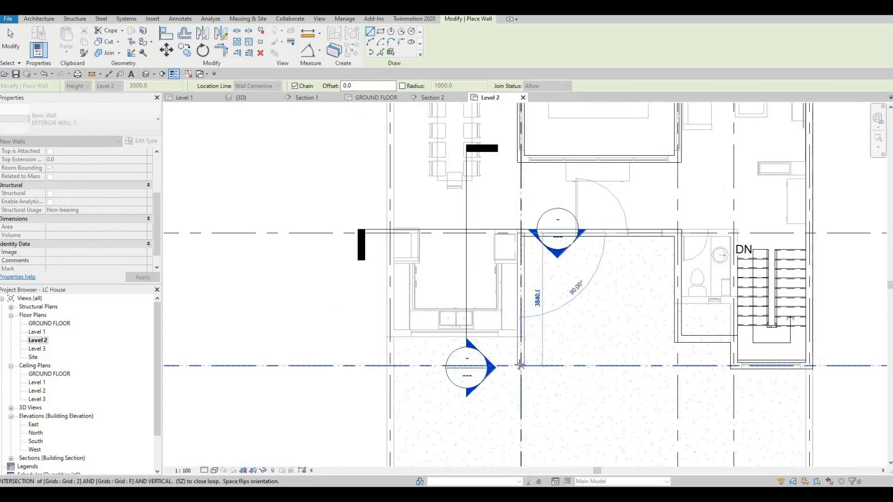
{"action": "left_click", "coordinate": [521, 366]}
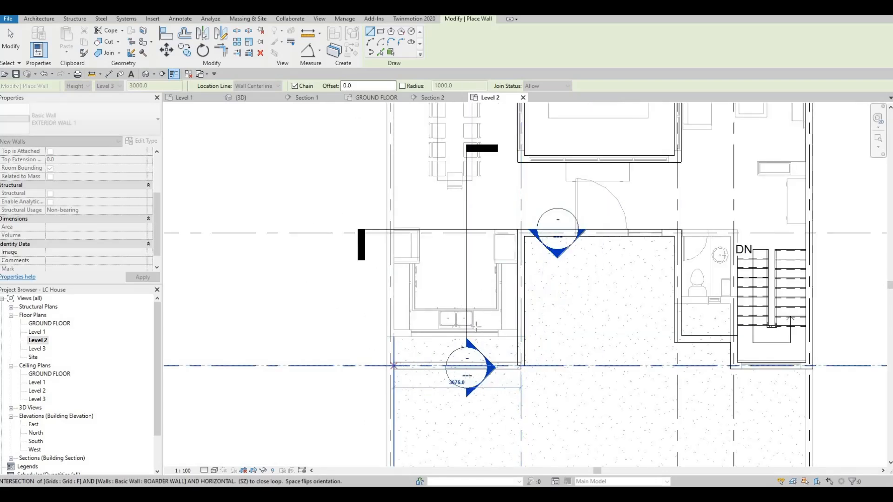
- Continue the exterior wall along grid F for about 3775 mm, from grid 2 to grid 1 below the kitchen
{"action": "middle_click_drag", "start_coordinate": [412, 361], "coordinate": [479, 327]}
{"action": "scroll", "coordinate": [479, 327], "scroll_direction": "down", "scroll_amount": 2}
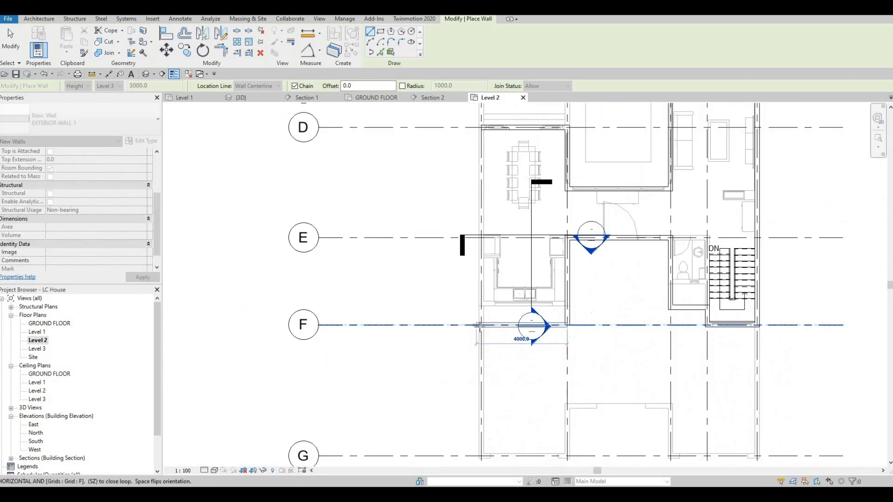
{"action": "scroll", "coordinate": [485, 326], "scroll_direction": "up", "scroll_amount": 3}
{"action": "left_click", "coordinate": [482, 324]}
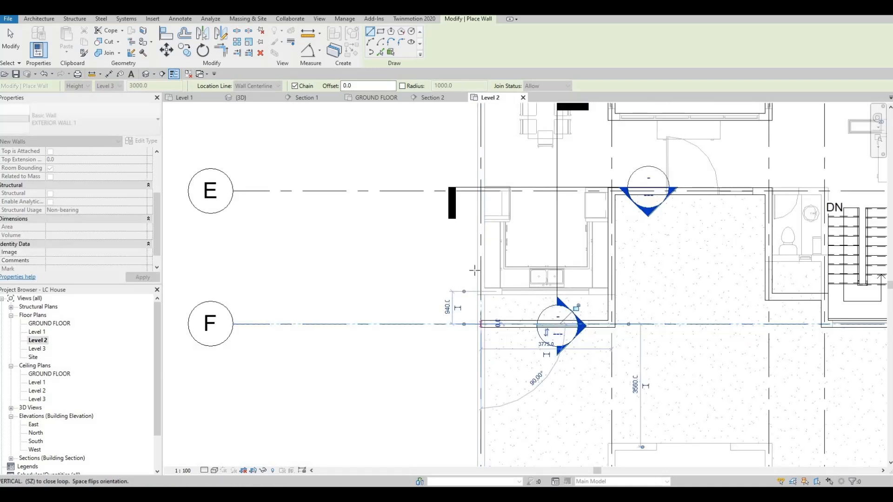
- Close the exterior wall loop along grid 1 from grid F up to grid D, and finish placing exterior walls
{"action": "scroll", "coordinate": [474, 298], "scroll_direction": "down", "scroll_amount": 1}
{"action": "middle_click_drag", "start_coordinate": [474, 298], "coordinate": [474, 372]}
{"action": "scroll", "coordinate": [474, 287], "scroll_direction": "down", "scroll_amount": 1}
{"action": "middle_click_drag", "start_coordinate": [474, 268], "coordinate": [462, 369]}
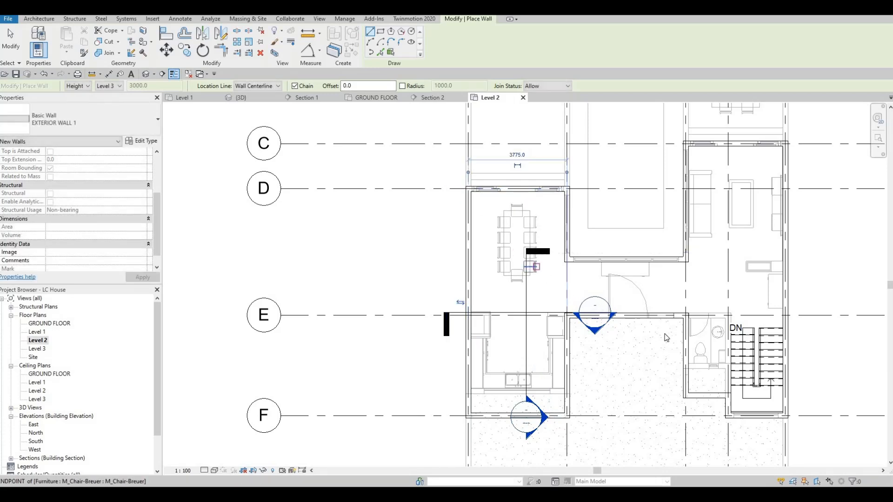
{"action": "key", "text": "Escape"}
{"action": "key", "text": "Escape"}
{"action": "middle_click_drag", "start_coordinate": [613, 342], "coordinate": [515, 270]}
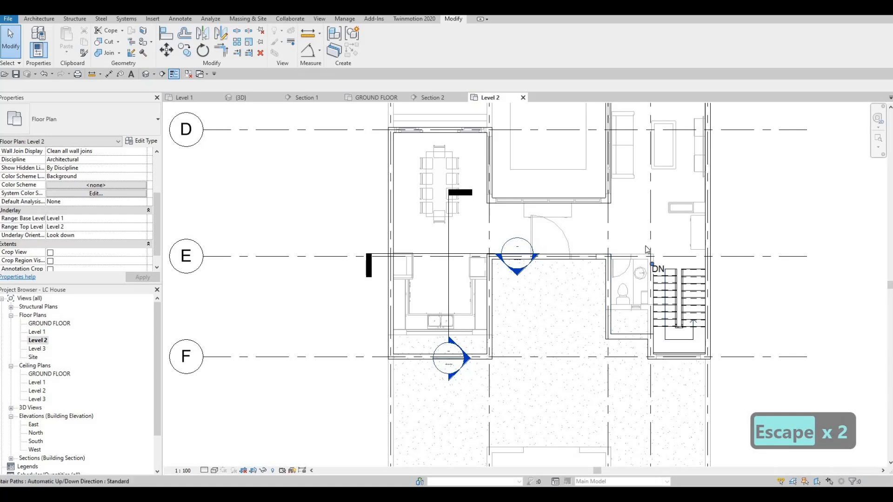
{"action": "scroll", "coordinate": [645, 254], "scroll_direction": "up", "scroll_amount": 3}
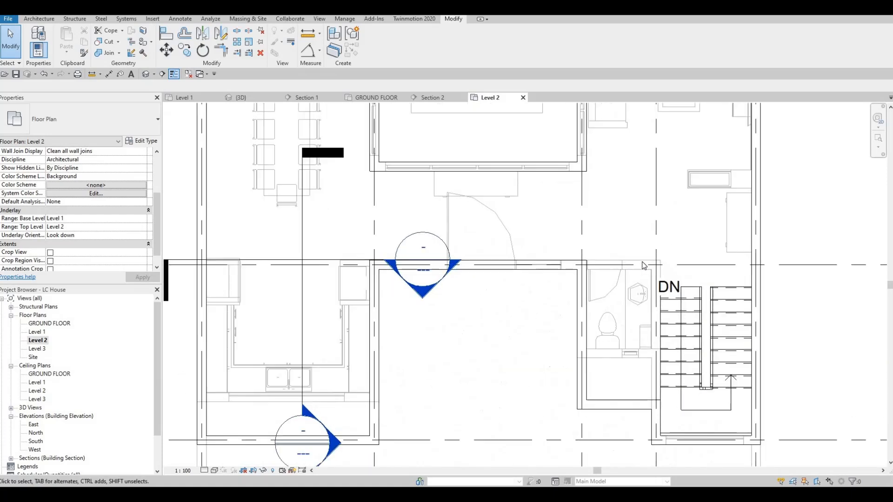
{"action": "left_click", "coordinate": [608, 262]}
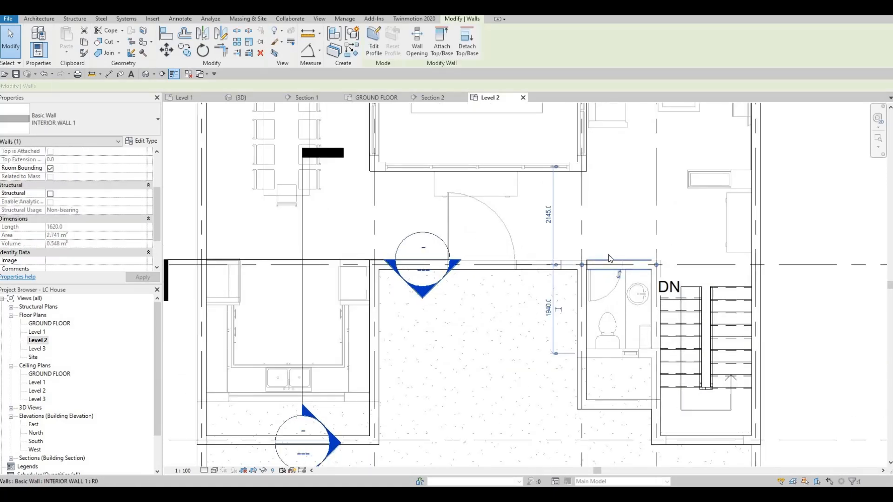
{"action": "key", "text": "Escape"}
{"action": "key", "text": "Escape"}
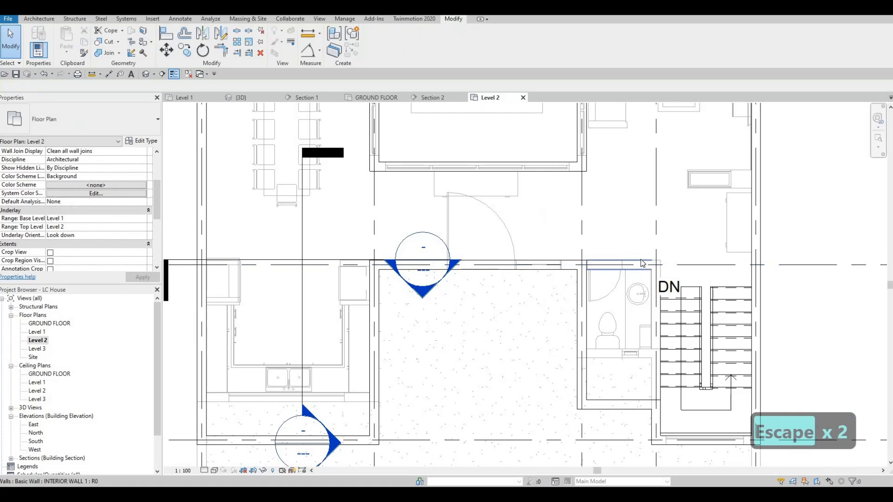
- Draw a wall similar to the underlay's INTERIOR WALL 1 along grid E for about 1620 mm, from grid 3 to grid 4
{"action": "left_click", "coordinate": [634, 258]}
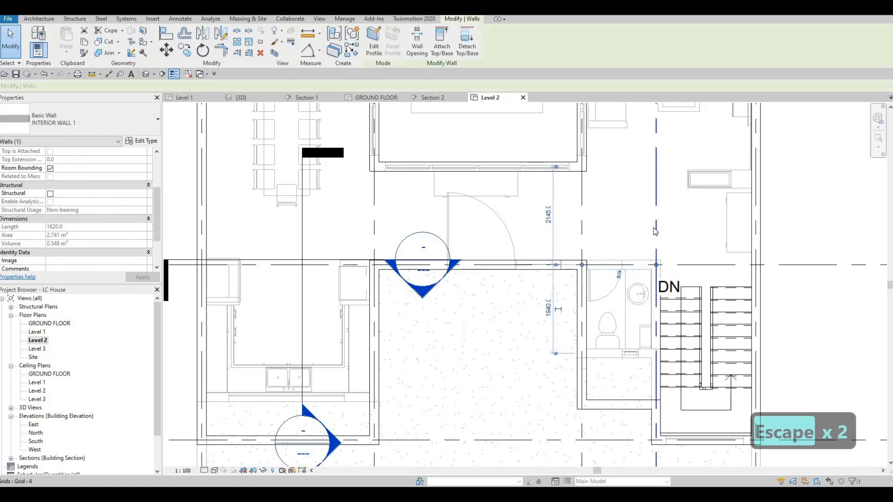
{"action": "key", "text": "c"}
{"action": "key", "text": "s"}
{"action": "scroll", "coordinate": [618, 263], "scroll_direction": "up", "scroll_amount": 3}
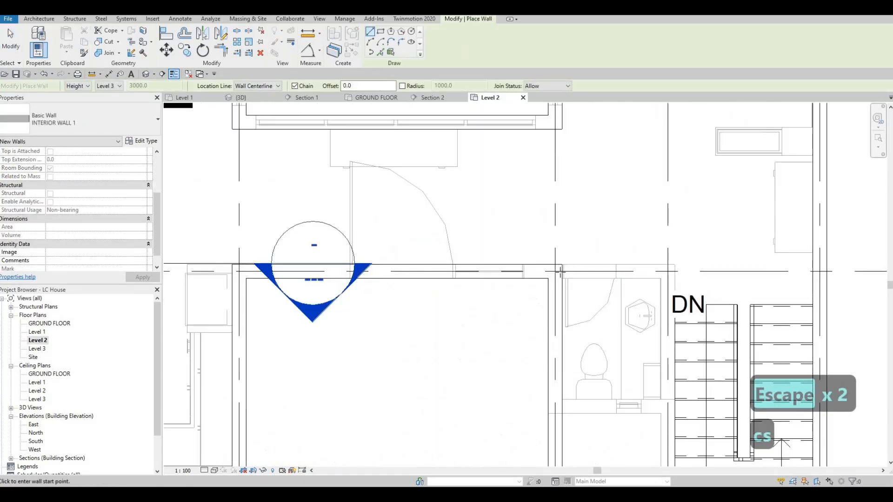
{"action": "left_click", "coordinate": [534, 268]}
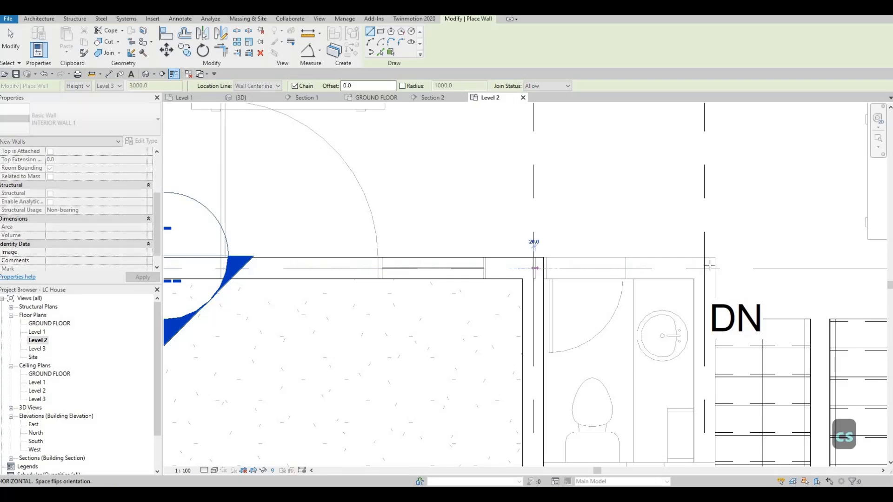
{"action": "left_click", "coordinate": [704, 268]}
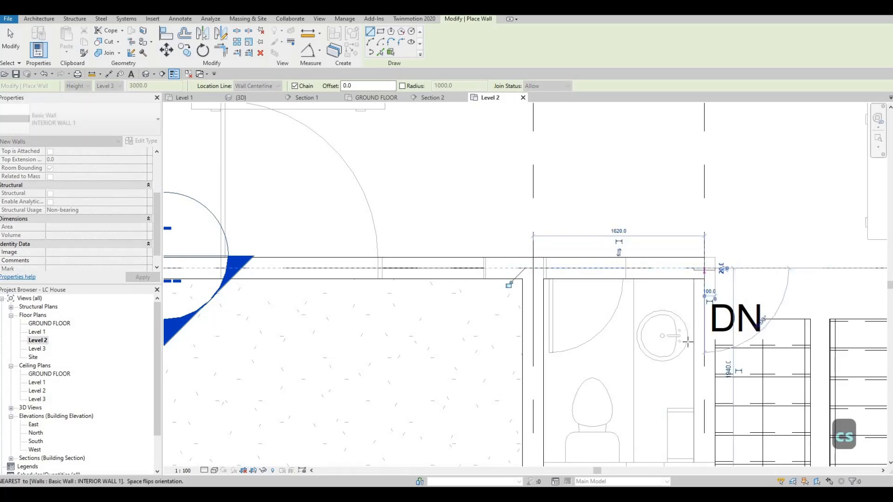
- Continue the interior wall along grid 4 for about 3060 mm down to the exterior wall beside the stair, and finish the chain
{"action": "scroll", "coordinate": [688, 333], "scroll_direction": "down", "scroll_amount": 2}
{"action": "middle_click_drag", "start_coordinate": [694, 390], "coordinate": [679, 291]}
{"action": "middle_click_drag", "start_coordinate": [694, 449], "coordinate": [677, 370]}
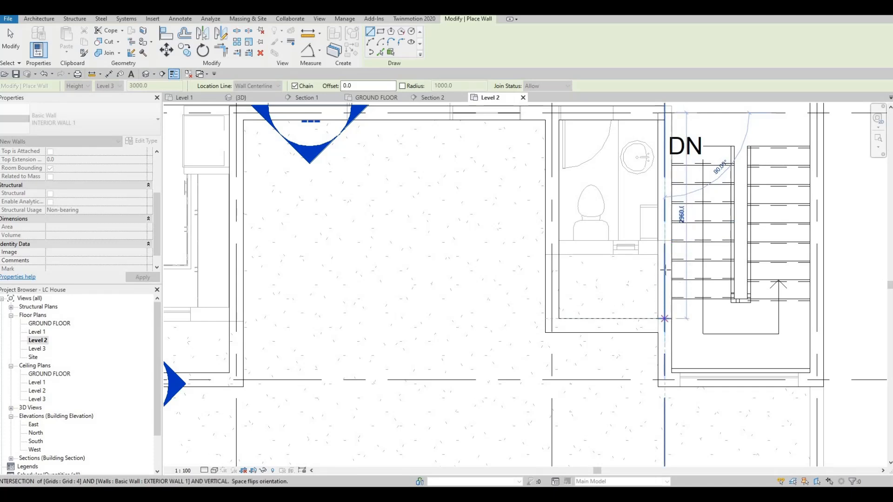
{"action": "scroll", "coordinate": [665, 270], "scroll_direction": "down", "scroll_amount": 2}
{"action": "key", "text": "Escape"}
{"action": "key", "text": "Escape"}
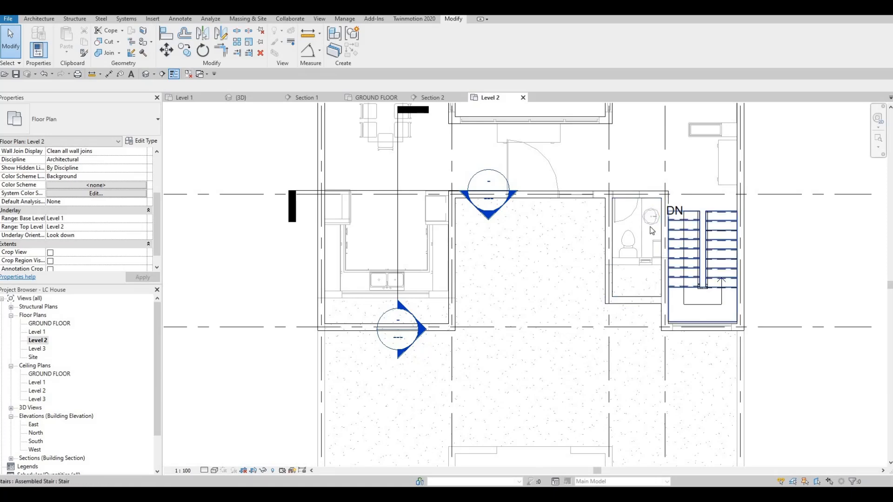
- Draw a wall similar to INTERIOR WALL 1 from the curtain wall corner at grid 3 straight across to the exterior wall at grid 5
{"action": "middle_click_drag", "start_coordinate": [651, 217], "coordinate": [674, 282]}
{"action": "key", "text": "Escape"}
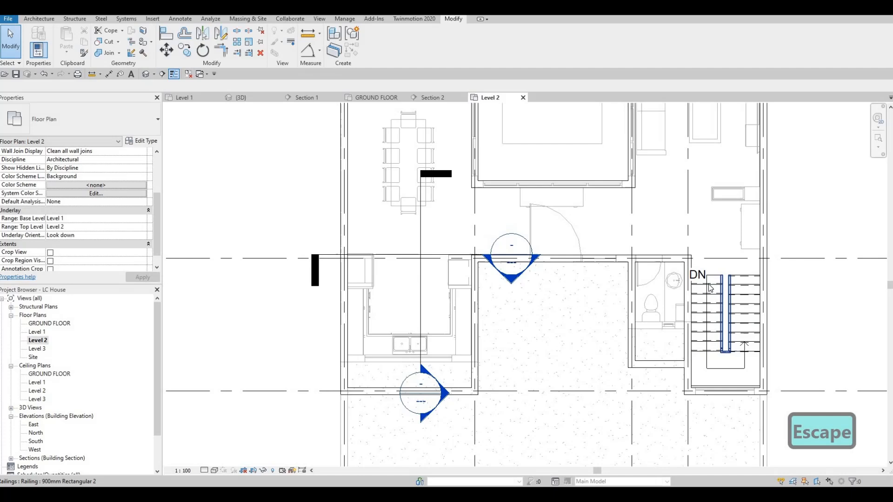
{"action": "left_click", "coordinate": [684, 292]}
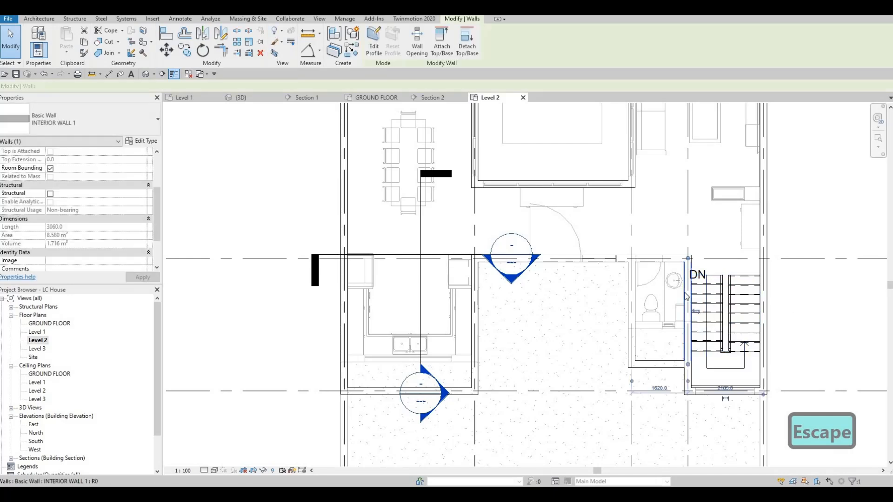
{"action": "key", "text": "c"}
{"action": "key", "text": "s"}
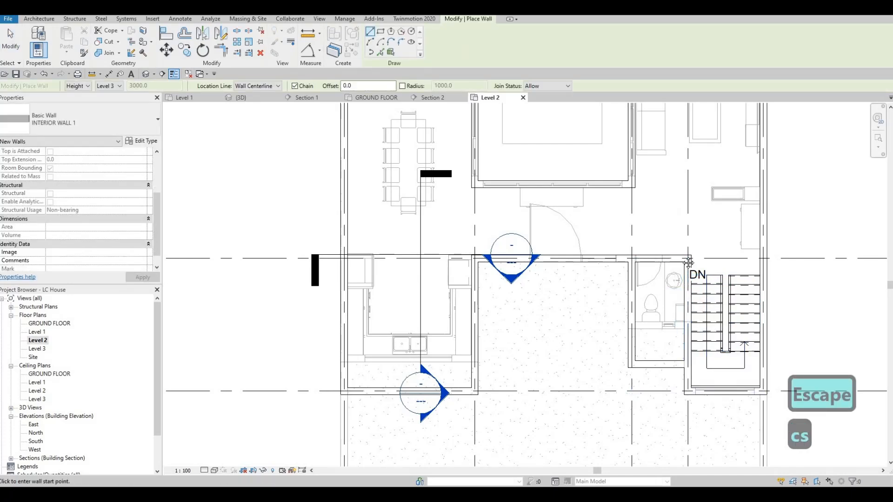
{"action": "scroll", "coordinate": [668, 205], "scroll_direction": "up", "scroll_amount": 2}
{"action": "scroll", "coordinate": [620, 237], "scroll_direction": "up", "scroll_amount": 2}
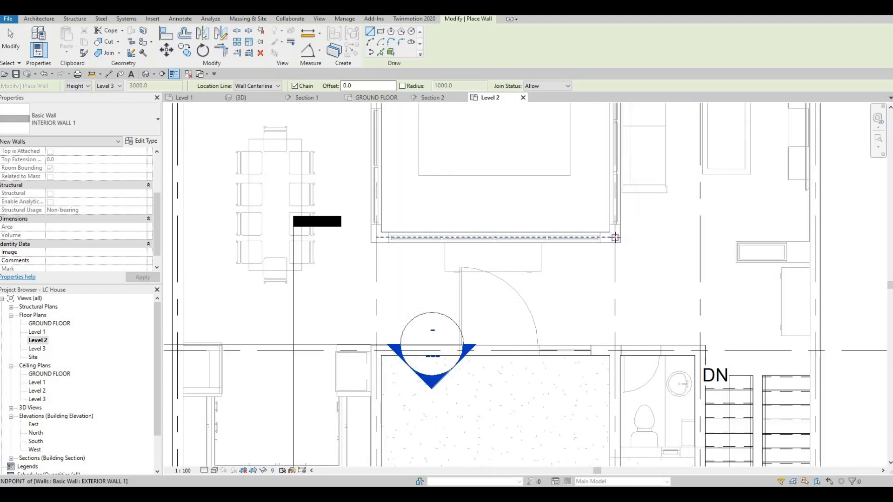
{"action": "left_click", "coordinate": [615, 237]}
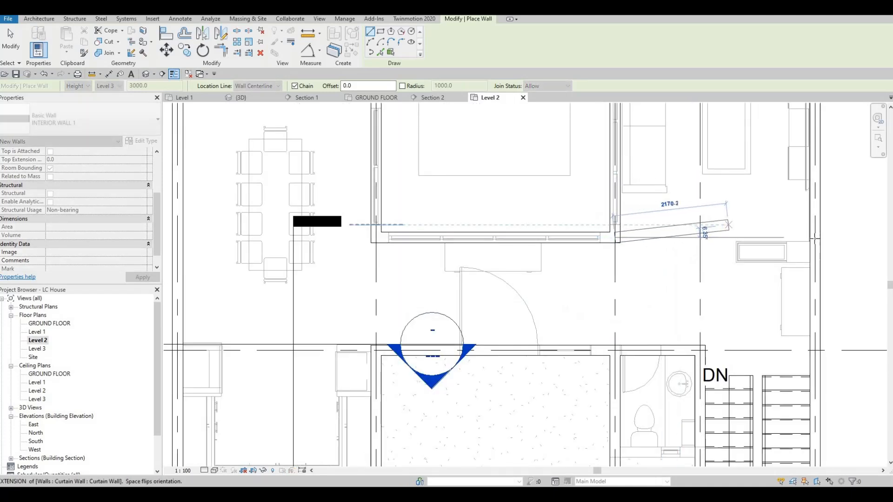
{"action": "scroll", "coordinate": [741, 270], "scroll_direction": "down", "scroll_amount": 2}
{"action": "key", "text": "Escape"}
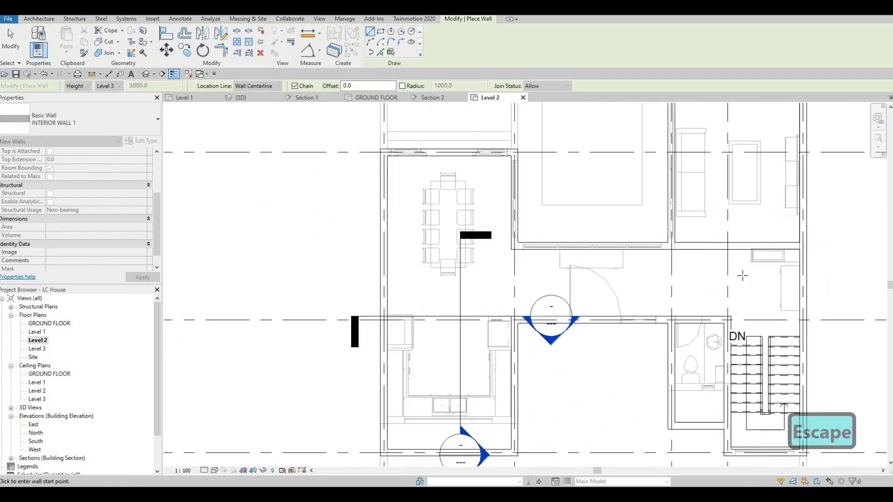
{"action": "scroll", "coordinate": [741, 268], "scroll_direction": "down", "scroll_amount": 1}
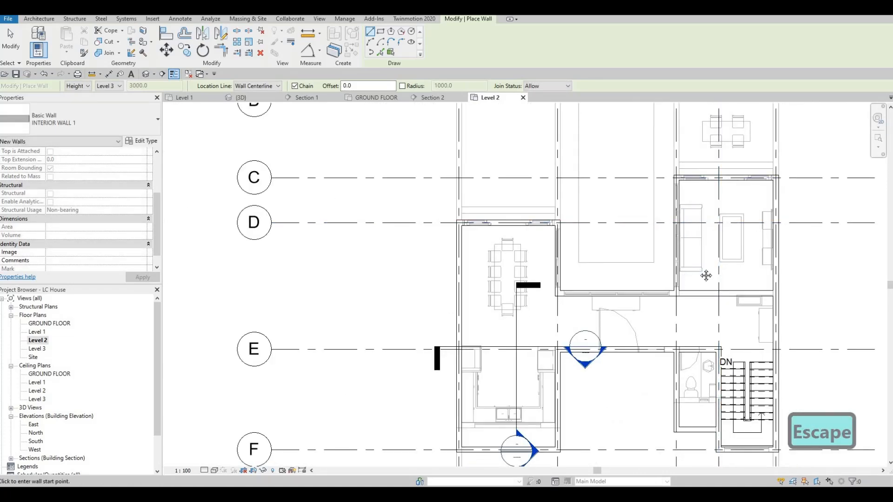
- Draw a 1000 mm interior wall from the curtain wall corner at grid 2 toward grid 1, in line with the curtain wall, and end the chain
{"action": "middle_click_drag", "start_coordinate": [651, 258], "coordinate": [740, 224]}
{"action": "scroll", "coordinate": [644, 285], "scroll_direction": "up", "scroll_amount": 2}
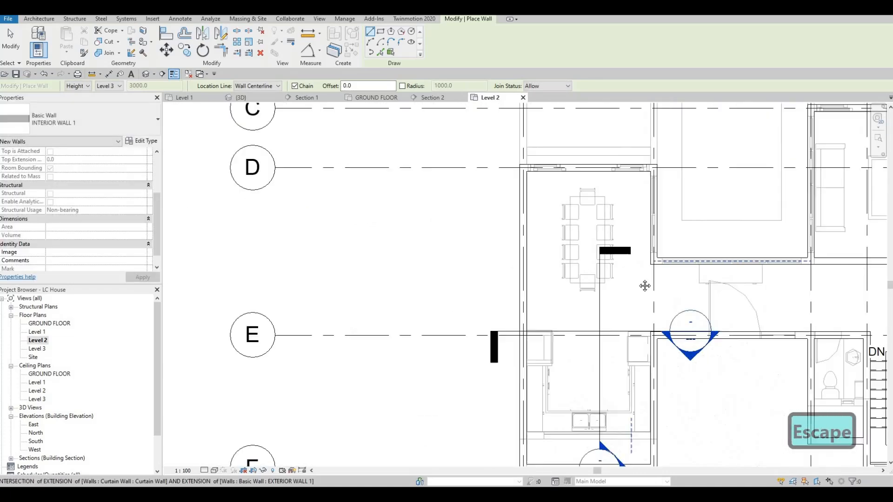
{"action": "middle_click_drag", "start_coordinate": [692, 263], "coordinate": [753, 243]}
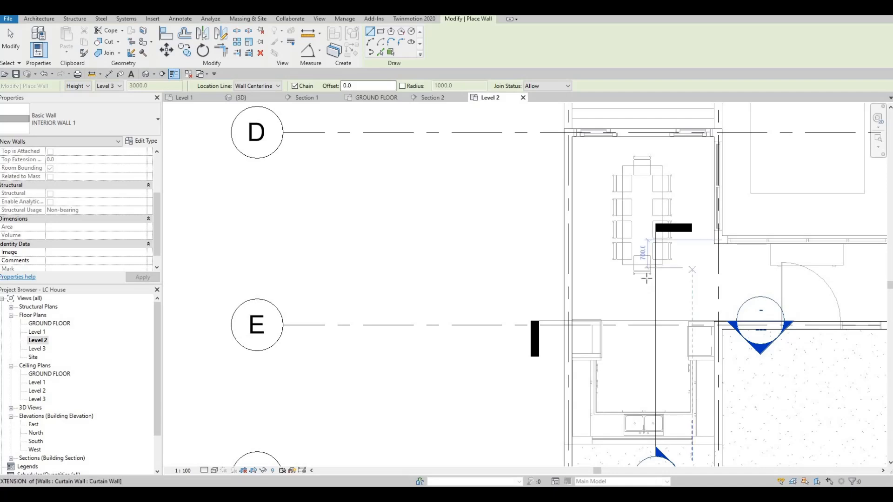
{"action": "scroll", "coordinate": [668, 243], "scroll_direction": "down", "scroll_amount": 1}
{"action": "scroll", "coordinate": [664, 300], "scroll_direction": "down", "scroll_amount": 1}
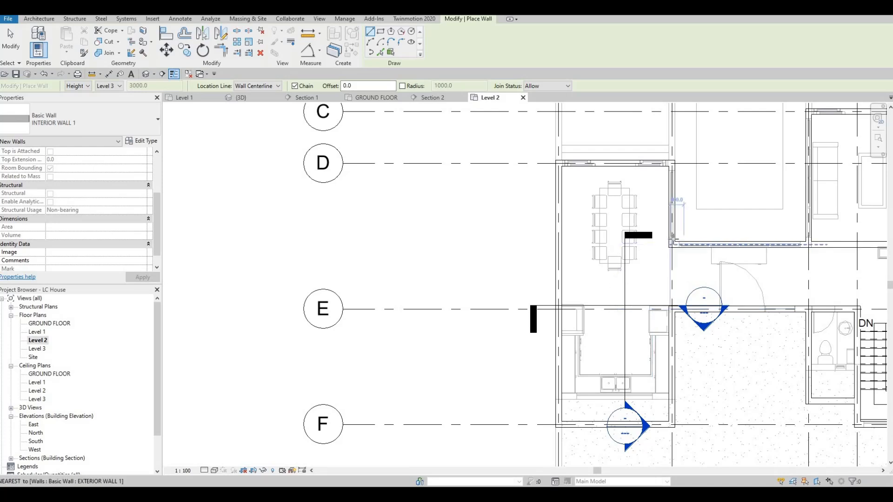
{"action": "scroll", "coordinate": [667, 245], "scroll_direction": "up", "scroll_amount": 2}
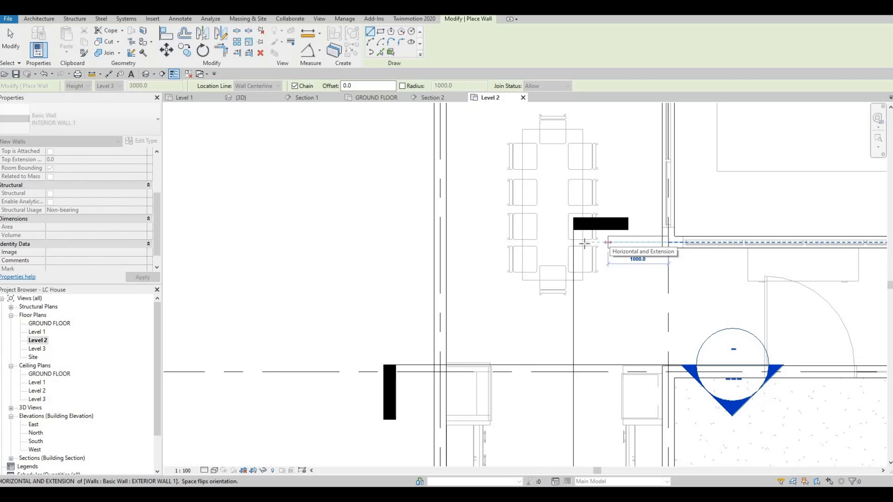
{"action": "scroll", "coordinate": [572, 235], "scroll_direction": "down", "scroll_amount": 2}
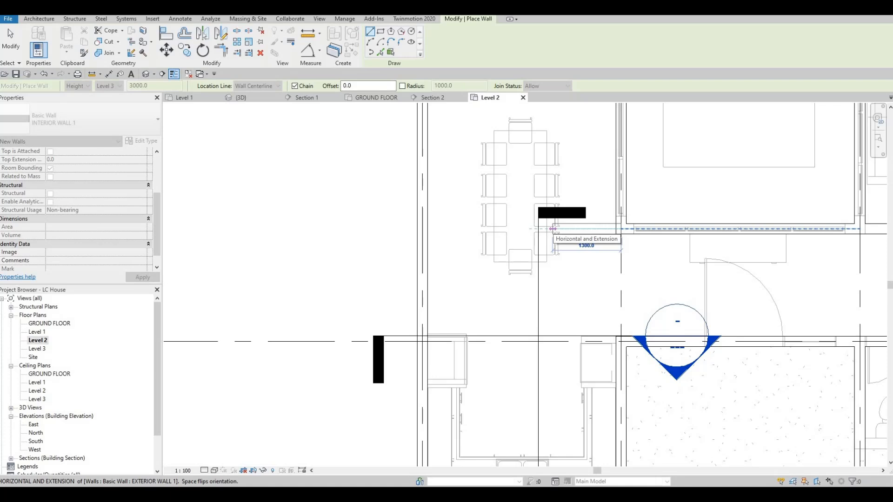
{"action": "type", "text": "1000"}
{"action": "key", "text": "Return"}
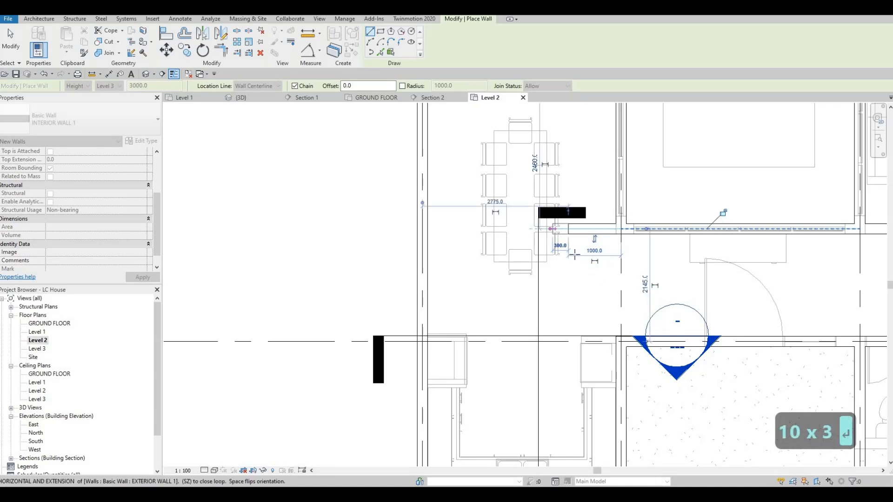
{"action": "key", "text": "Escape"}
- Draw a 1000 mm interior wall along grid E from grid 2 toward grid 1, and end the chain
{"action": "middle_click_drag", "start_coordinate": [586, 336], "coordinate": [602, 293]}
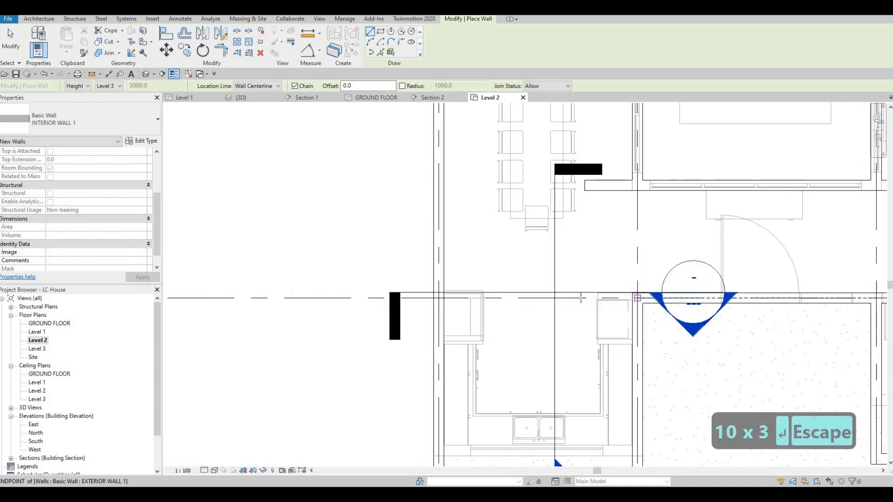
{"action": "left_click", "coordinate": [568, 298]}
{"action": "type", "text": "1"}
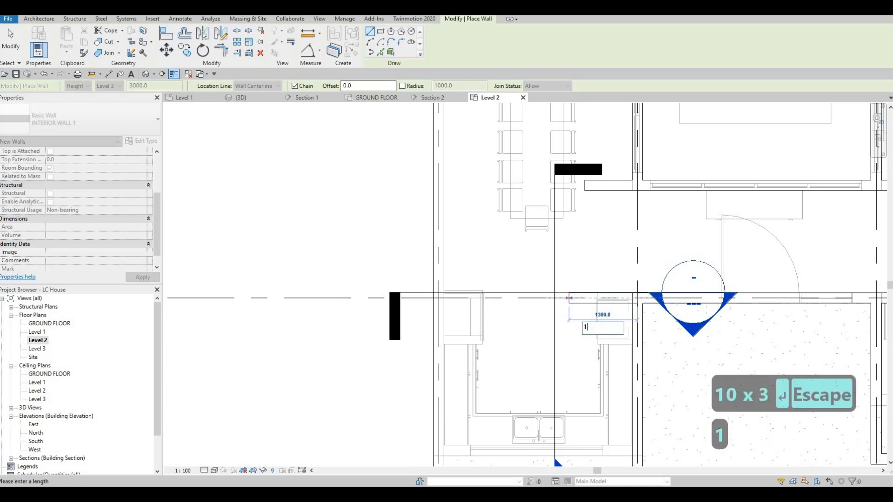
{"action": "type", "text": "000"}
{"action": "key", "text": "Return"}
{"action": "key", "text": "Escape"}
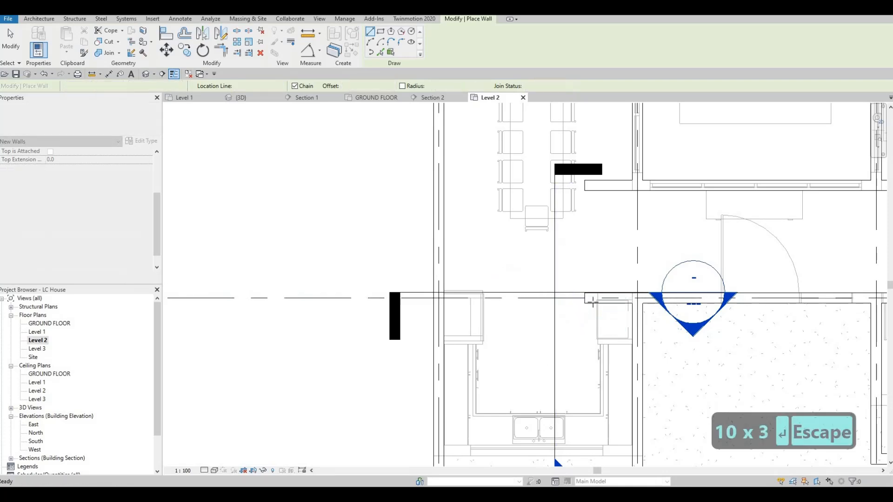
- Connect the free ends of the two 1000 mm walls with a perpendicular interior wall about 2145 mm long, and finish placing walls
{"action": "left_click", "coordinate": [585, 298]}
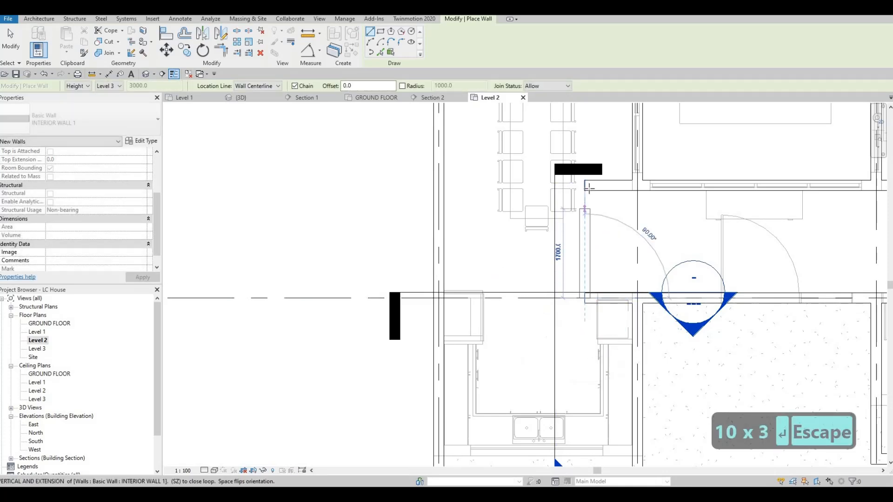
{"action": "left_click", "coordinate": [585, 186]}
{"action": "scroll", "coordinate": [692, 195], "scroll_direction": "down", "scroll_amount": 2}
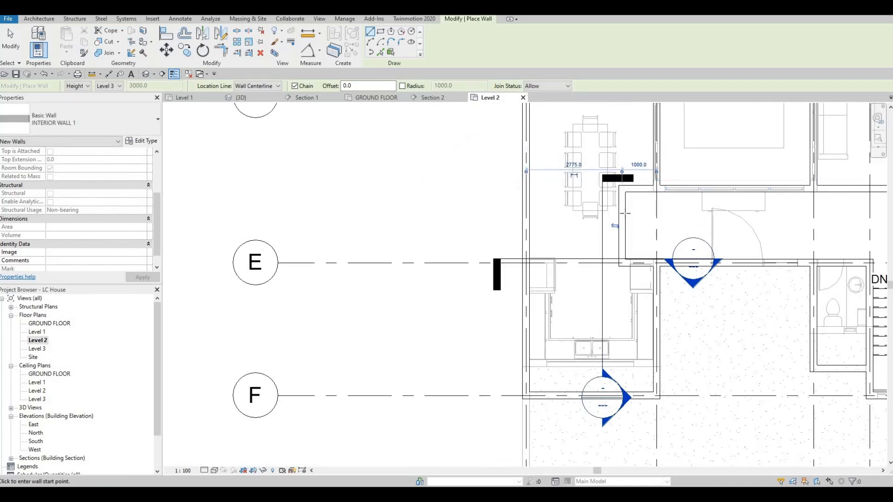
{"action": "key", "text": "Escape"}
{"action": "key", "text": "Escape"}
- Draw a similar interior wall from the middle of the new connecting wall across to the exterior wall at grid 1, between dining and kitchen
{"action": "left_click", "coordinate": [623, 222]}
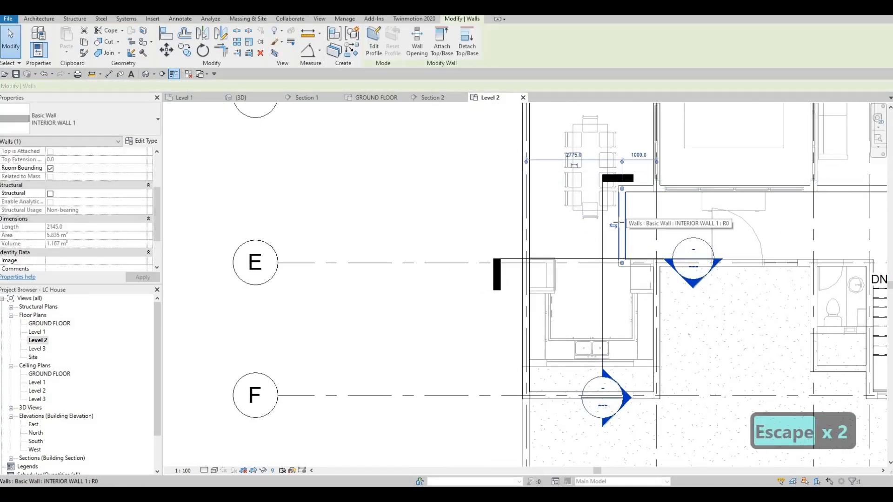
{"action": "key", "text": "c"}
{"action": "key", "text": "s"}
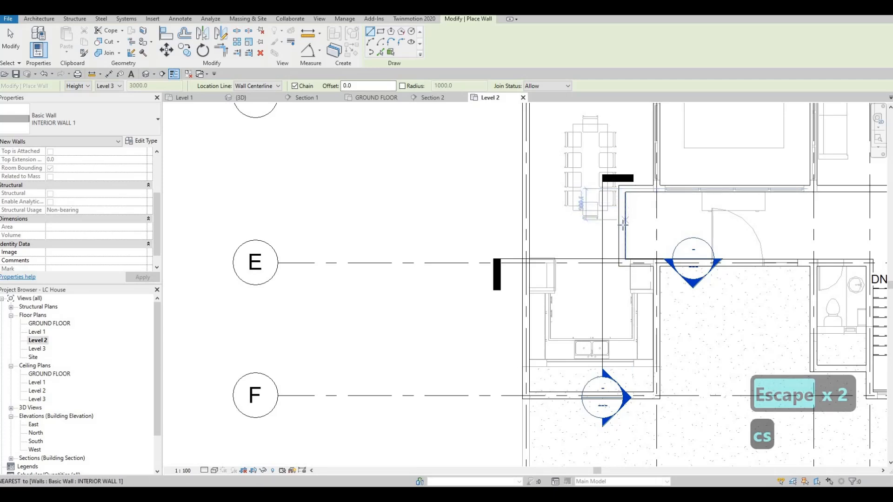
{"action": "left_click", "coordinate": [530, 225]}
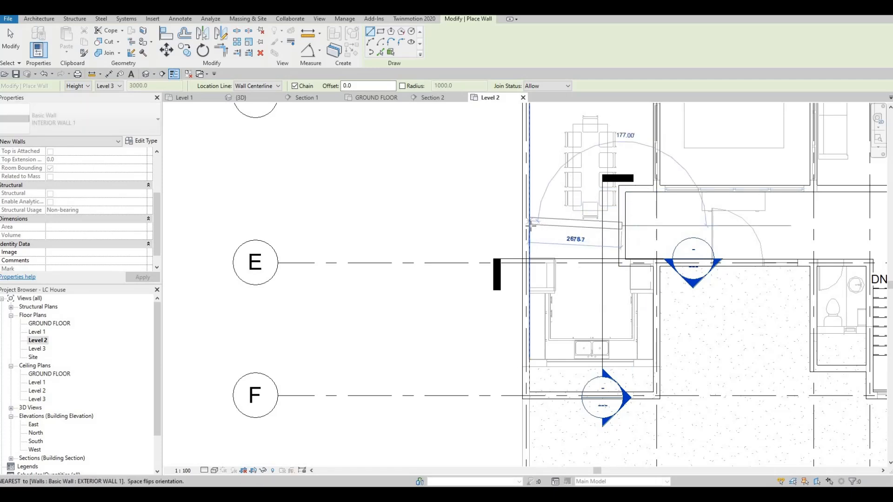
{"action": "key", "text": "Escape"}
{"action": "key", "text": "Escape"}
{"action": "scroll", "coordinate": [577, 228], "scroll_direction": "down", "scroll_amount": 2}
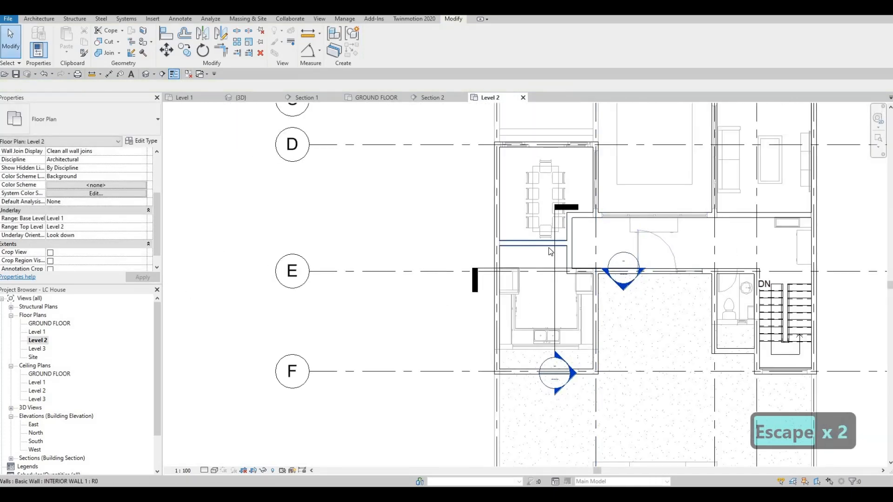
- Set the connecting interior wall's distance from grid 2 to 1100 mm
{"action": "scroll", "coordinate": [576, 227], "scroll_direction": "up", "scroll_amount": 1}
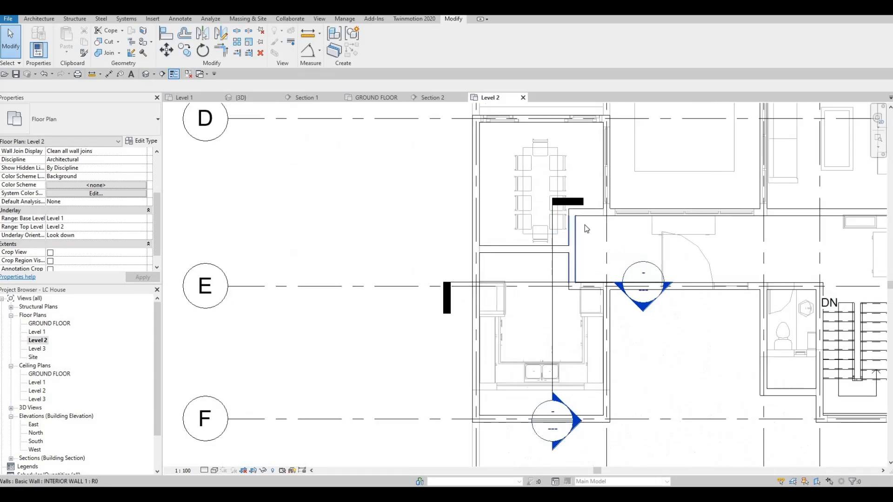
{"action": "left_click", "coordinate": [586, 189]}
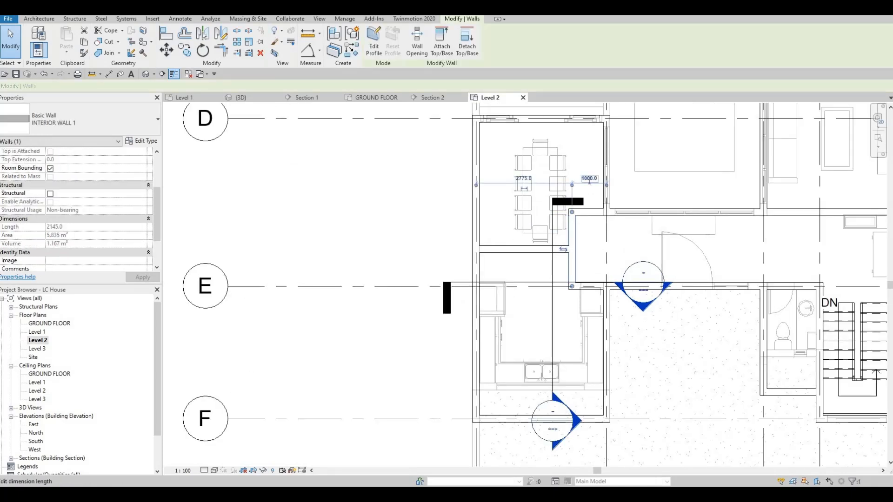
{"action": "left_click", "coordinate": [588, 179]}
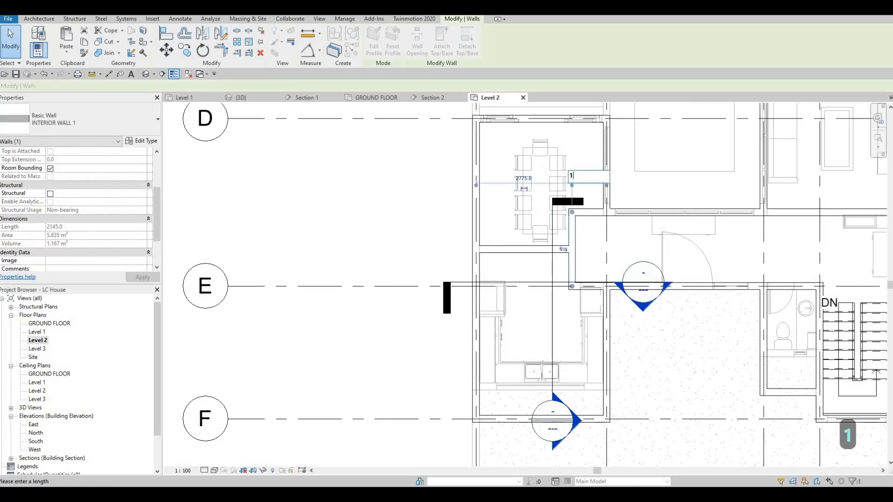
{"action": "type", "text": "10"}
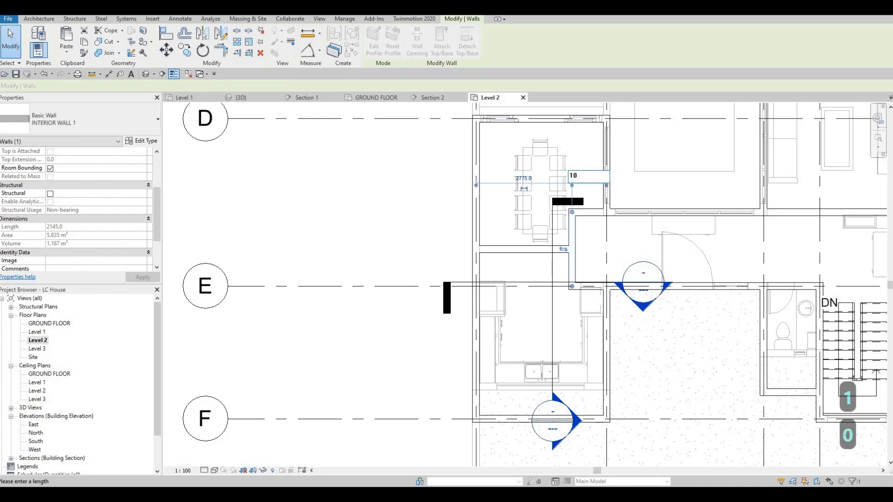
{"action": "key", "text": "BackSpace"}
{"action": "type", "text": "100"}
{"action": "key", "text": "Return"}
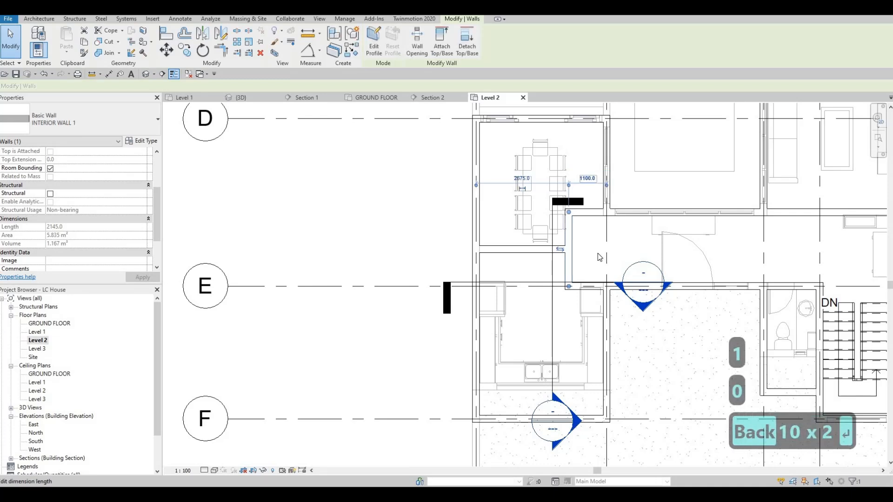
{"action": "key", "text": "Escape"}
{"action": "key", "text": "Escape"}
{"action": "scroll", "coordinate": [538, 216], "scroll_direction": "down", "scroll_amount": 1}
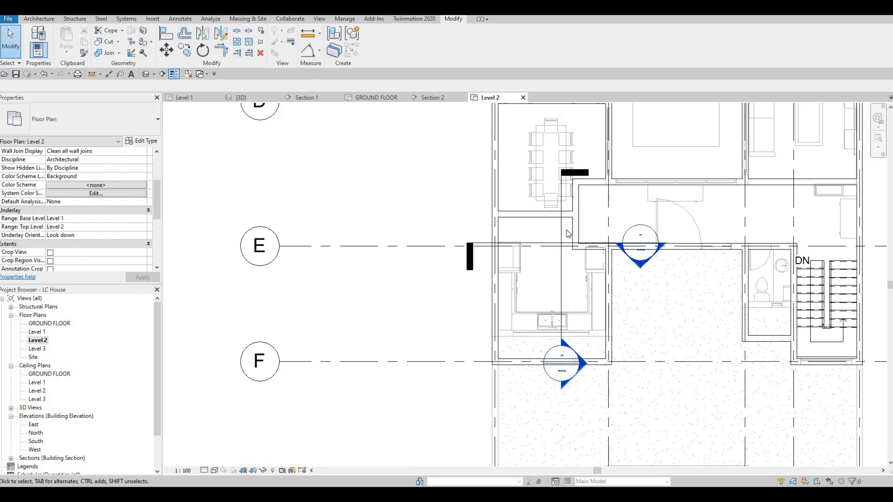
{"action": "scroll", "coordinate": [567, 234], "scroll_direction": "down", "scroll_amount": 2}
{"action": "middle_click_drag", "start_coordinate": [579, 203], "coordinate": [465, 236]}
{"action": "scroll", "coordinate": [560, 225], "scroll_direction": "down", "scroll_amount": 1}
{"action": "key", "text": "Escape"}
{"action": "key", "text": "Escape"}
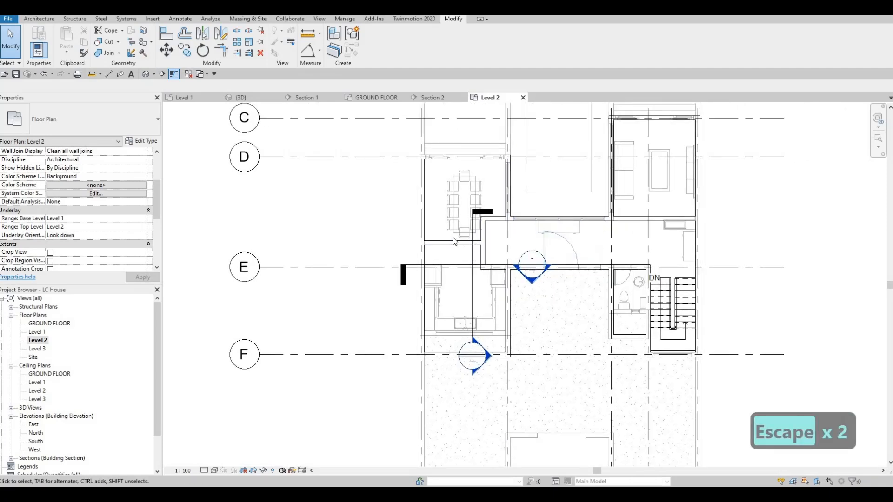
{"action": "middle_click_drag", "start_coordinate": [599, 285], "coordinate": [607, 286]}
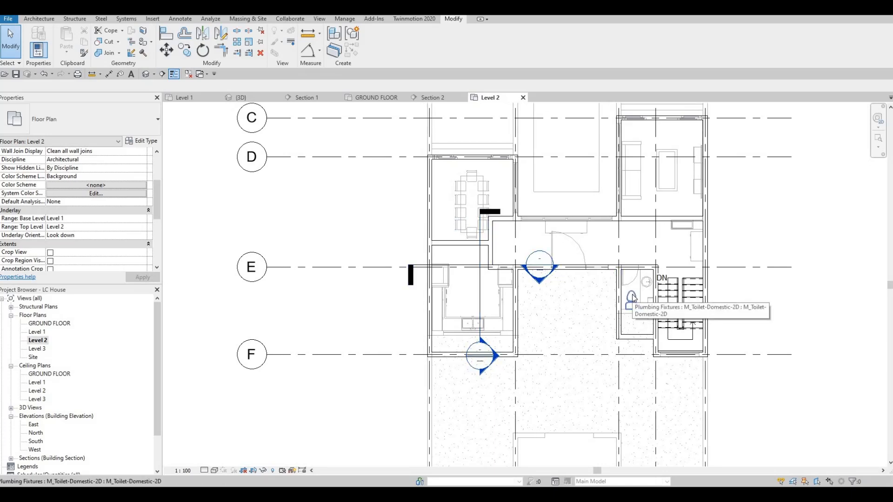
- Place a toilet similar to the underlay's M_Toilet-Domestic-2D on the bathroom's wall at grid 4, about 1660 mm below grid E
{"action": "left_click", "coordinate": [632, 297]}
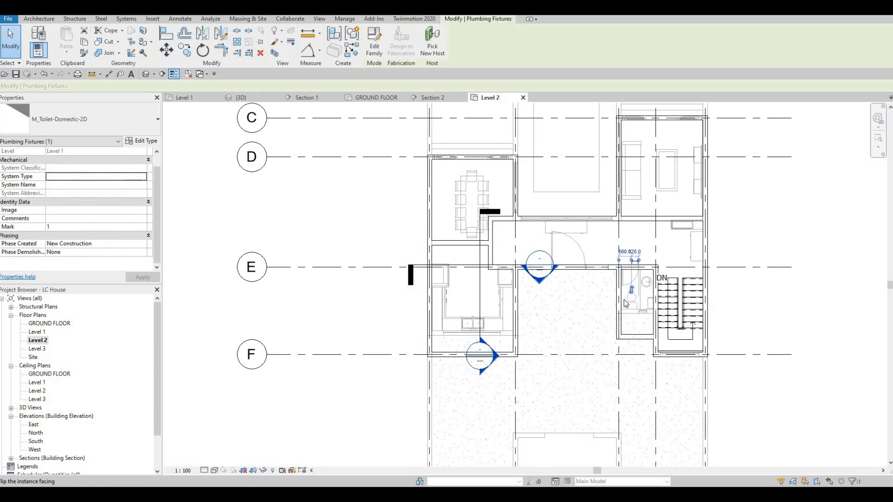
{"action": "key", "text": "c"}
{"action": "key", "text": "s"}
{"action": "scroll", "coordinate": [647, 306], "scroll_direction": "up", "scroll_amount": 3}
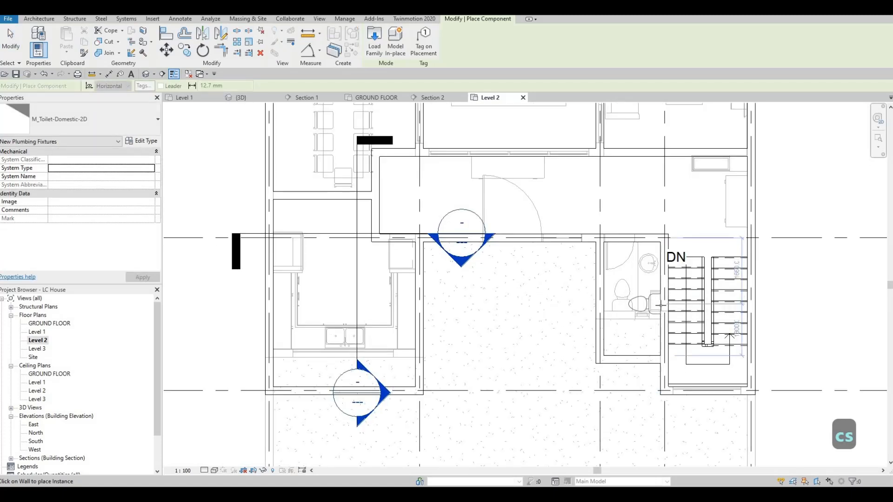
{"action": "scroll", "coordinate": [661, 305], "scroll_direction": "down", "scroll_amount": 3}
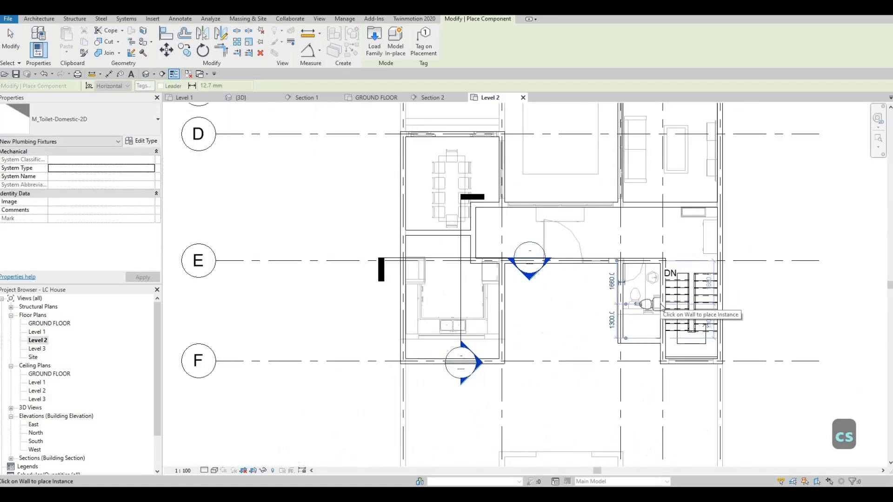
{"action": "key", "text": "Escape"}
{"action": "key", "text": "Escape"}
{"action": "key", "text": "Escape"}
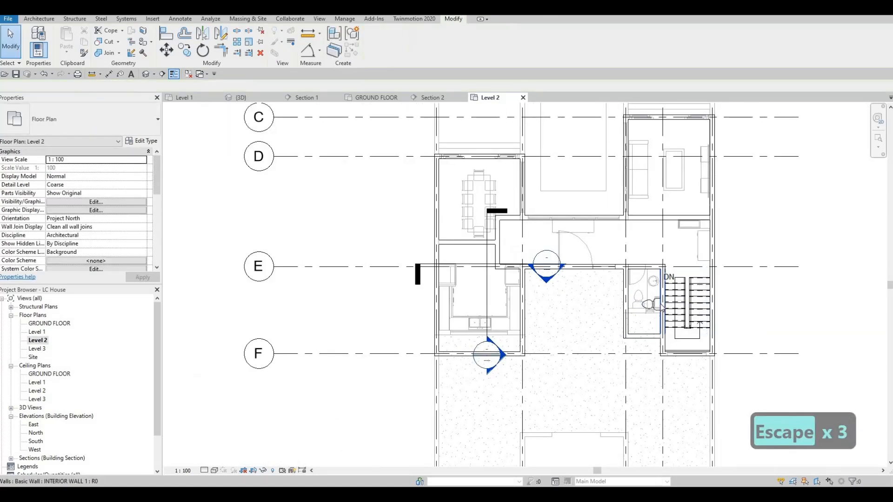
- Place an 800 x 2000mm door of the underlay bathroom door's family in the living room's corridor wall, 500 mm from grid 3, swinging into the room
{"action": "key", "text": "Escape"}
{"action": "key", "text": "Escape"}
{"action": "left_click", "coordinate": [640, 281]}
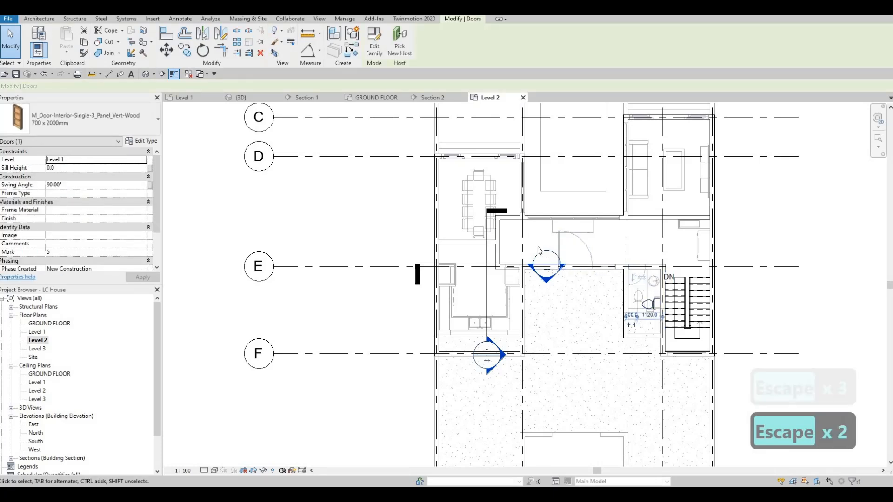
{"action": "key", "text": "c"}
{"action": "key", "text": "s"}
{"action": "key", "text": "a"}
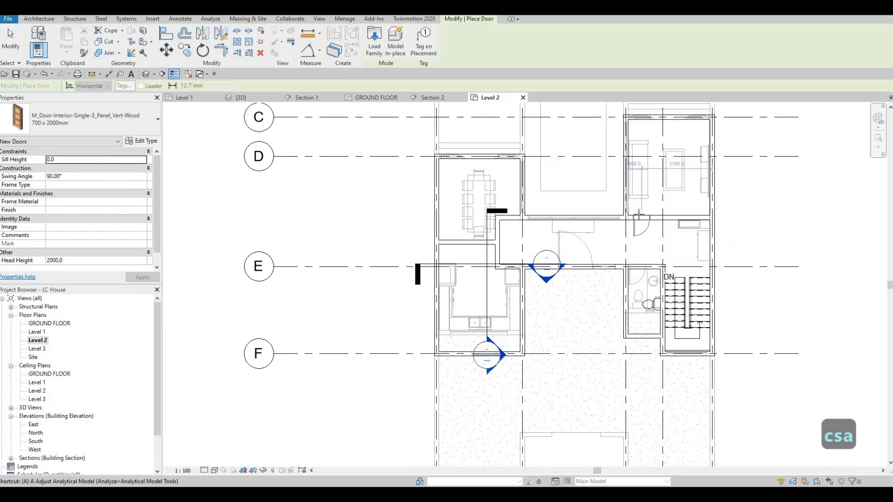
{"action": "left_click", "coordinate": [132, 120]}
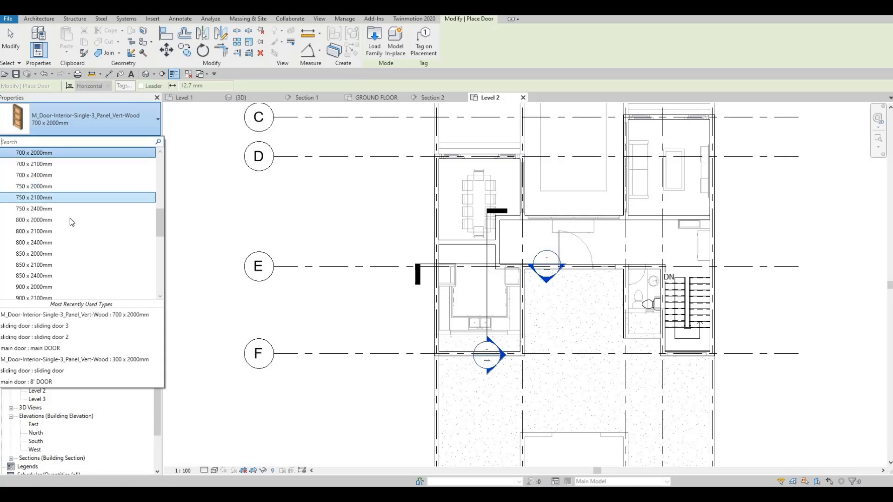
{"action": "mouse_move", "coordinate": [70, 218]}
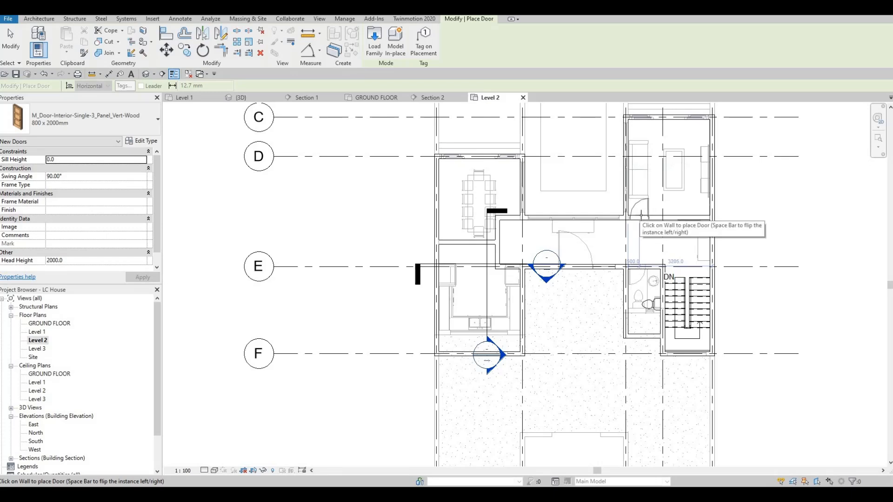
{"action": "scroll", "coordinate": [639, 213], "scroll_direction": "up", "scroll_amount": 2}
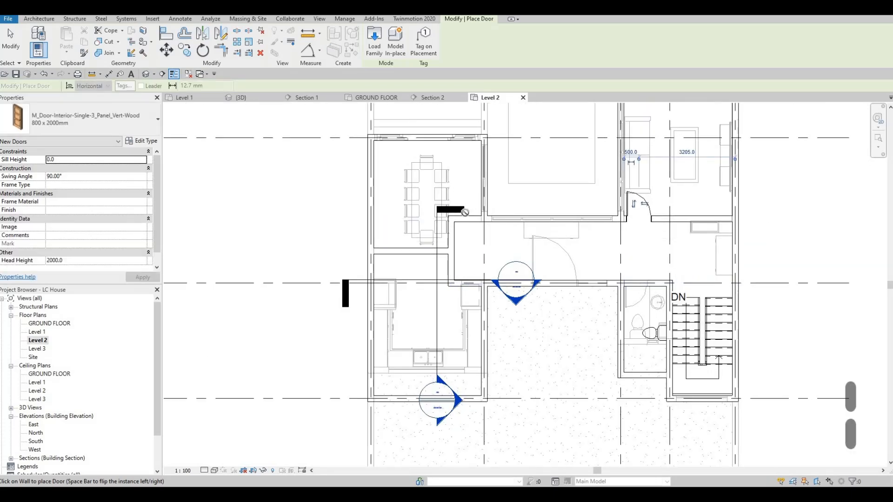
- Place two more 800 x 2000mm doors beside grid 2, opening into the dining room and the kitchen, and finish placing doors
{"action": "scroll", "coordinate": [465, 212], "scroll_direction": "up", "scroll_amount": 2}
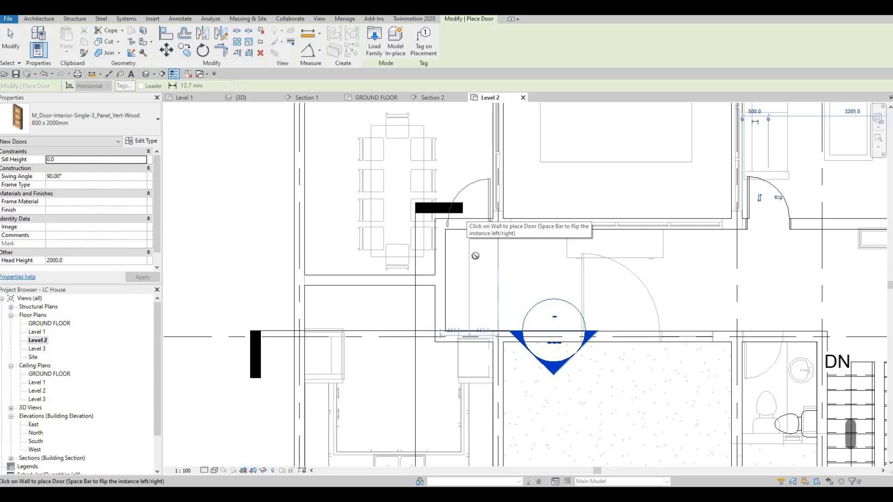
{"action": "left_click", "coordinate": [469, 227]}
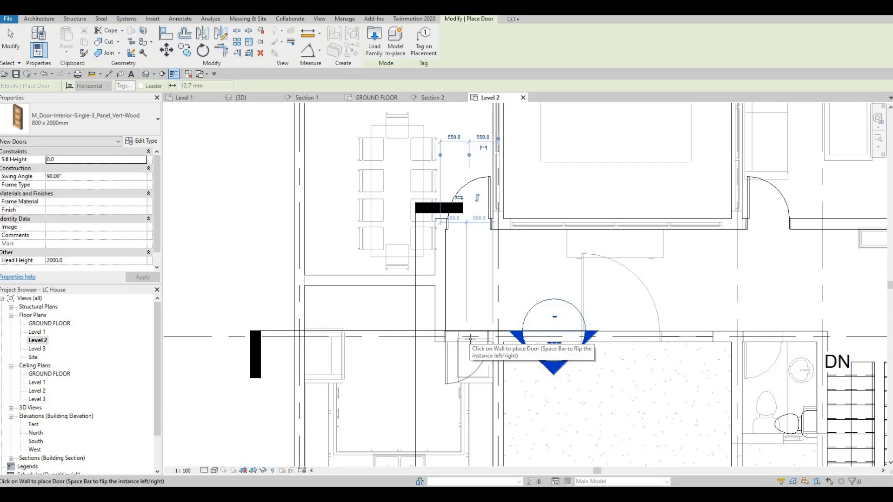
{"action": "scroll", "coordinate": [470, 338], "scroll_direction": "up", "scroll_amount": 2}
{"action": "scroll", "coordinate": [464, 340], "scroll_direction": "up", "scroll_amount": 2}
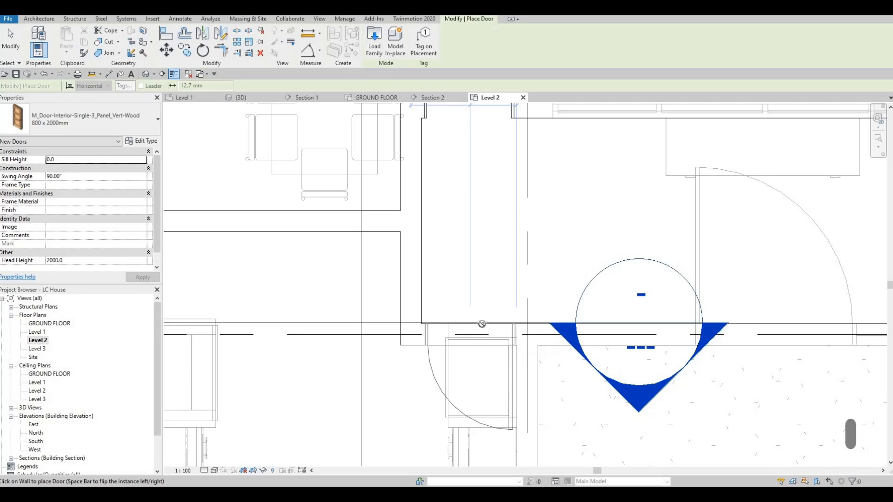
{"action": "scroll", "coordinate": [473, 261], "scroll_direction": "down", "scroll_amount": 4}
{"action": "key", "text": "Escape"}
{"action": "key", "text": "Escape"}
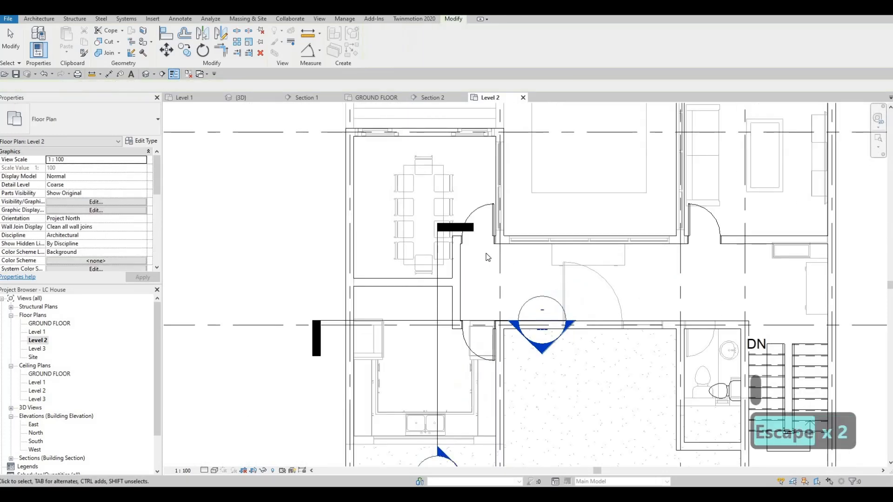
- Turn off the Level 2 plan's underlay by setting its base level range to None
{"action": "scroll", "coordinate": [486, 279], "scroll_direction": "down", "scroll_amount": 2}
{"action": "scroll", "coordinate": [487, 279], "scroll_direction": "down", "scroll_amount": 1}
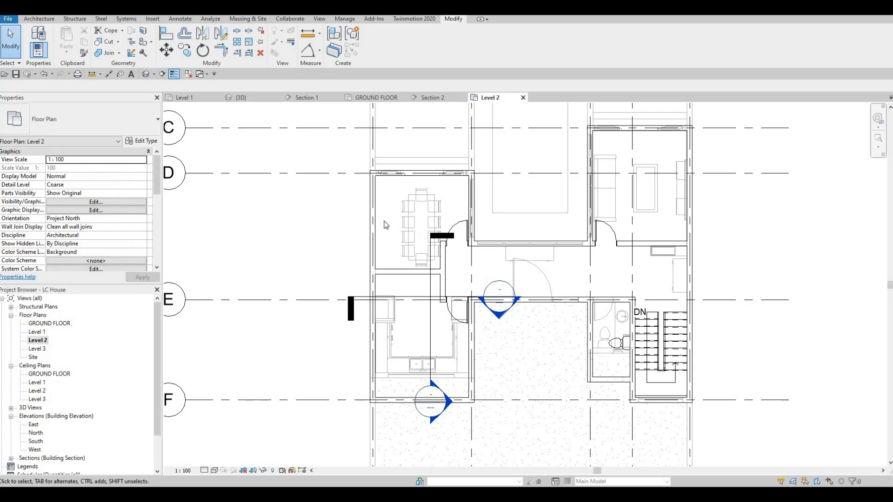
{"action": "scroll", "coordinate": [73, 210], "scroll_direction": "down", "scroll_amount": 5}
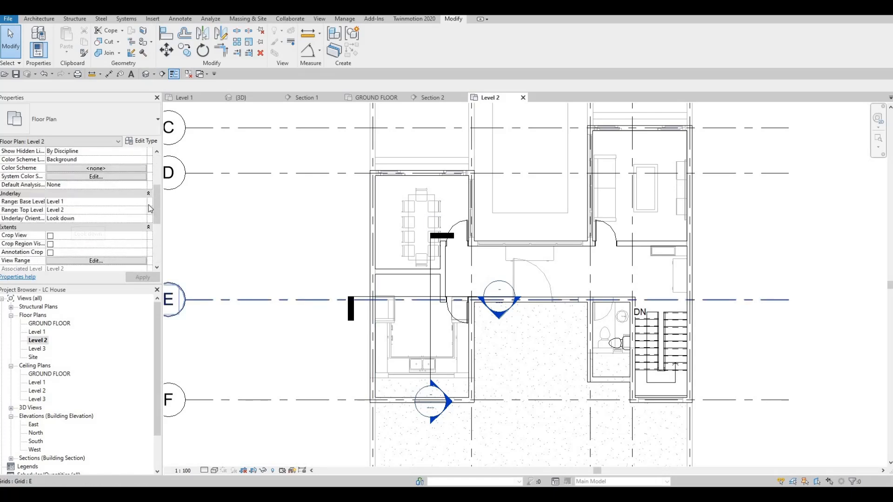
{"action": "left_click", "coordinate": [96, 202]}
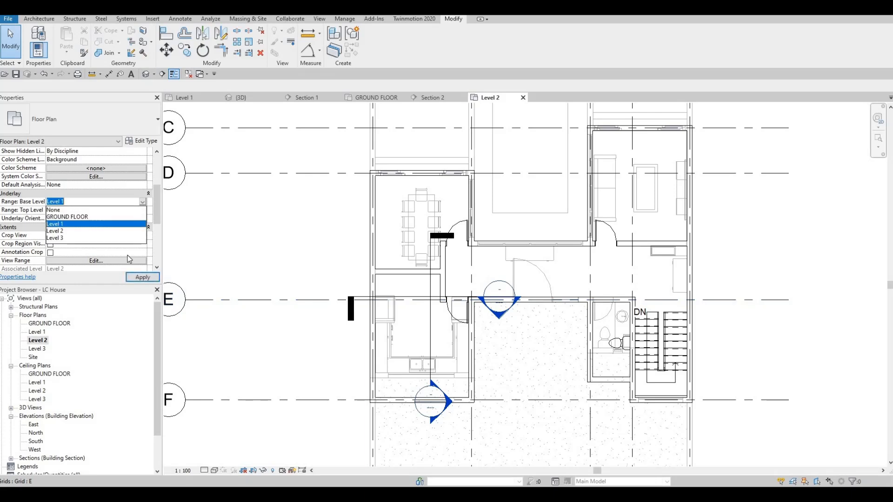
{"action": "left_click", "coordinate": [61, 208]}
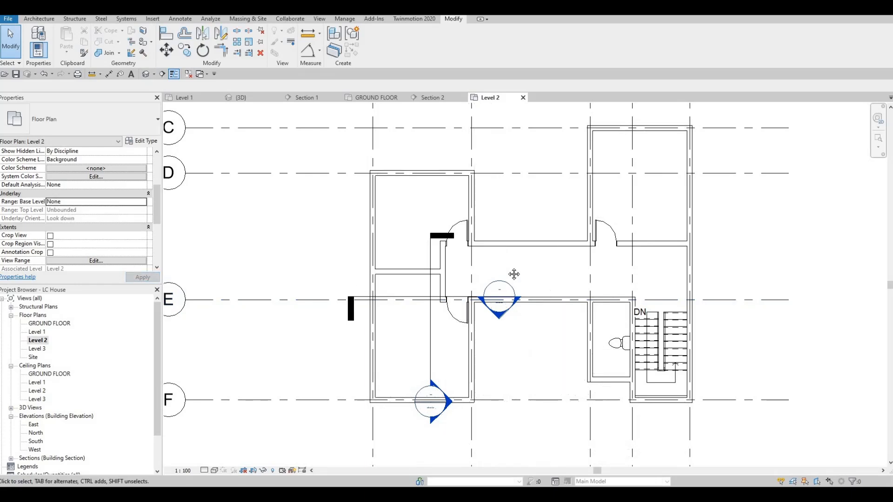
{"action": "middle_click_drag", "start_coordinate": [522, 305], "coordinate": [604, 286]}
{"action": "scroll", "coordinate": [604, 286], "scroll_direction": "down", "scroll_amount": 1}
{"action": "key", "text": "Escape"}
{"action": "key", "text": "Escape"}
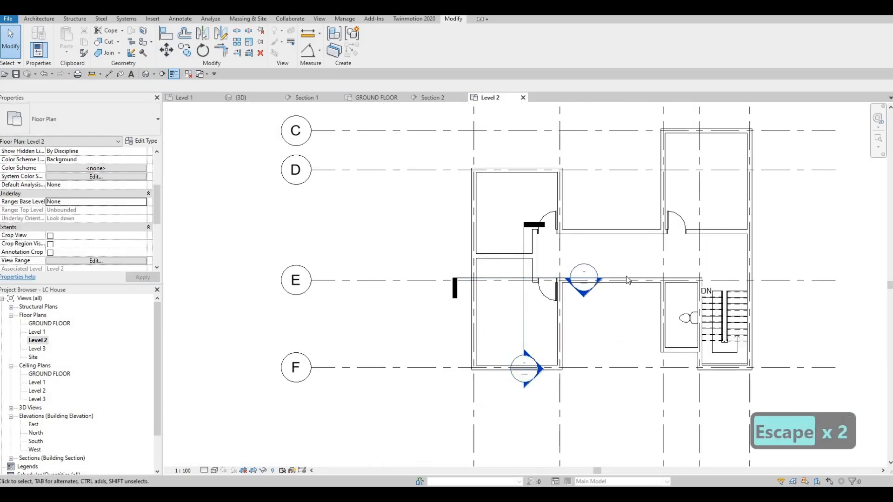
- Place a 700 x 2000mm door of the same family in the bathroom's grid E wall, about 1120 mm from grid 4, swinging into the bathroom
{"action": "scroll", "coordinate": [687, 221], "scroll_direction": "up", "scroll_amount": 1}
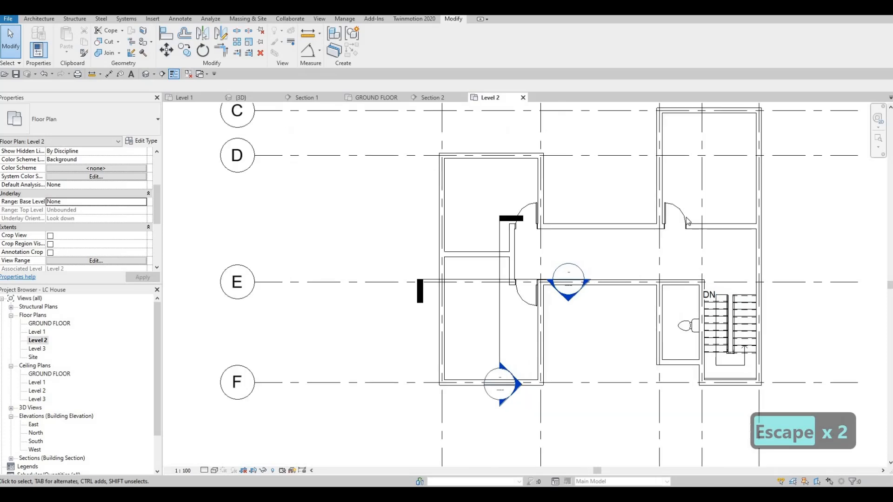
{"action": "left_click", "coordinate": [687, 221]}
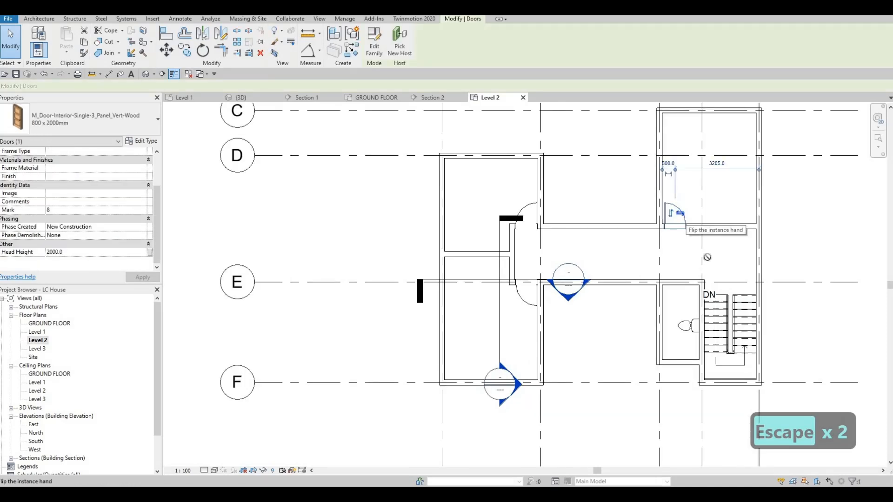
{"action": "key", "text": "c"}
{"action": "key", "text": "s"}
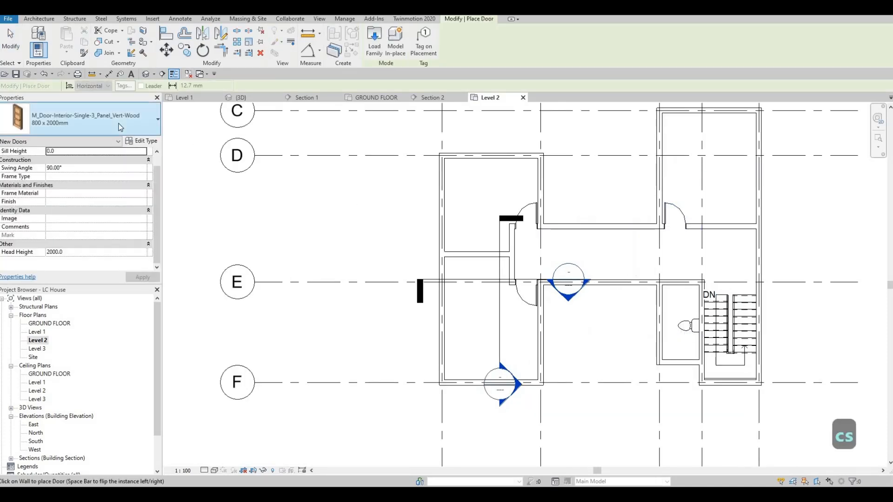
{"action": "left_click", "coordinate": [120, 127]}
{"action": "scroll", "coordinate": [27, 165], "scroll_direction": "up", "scroll_amount": 2}
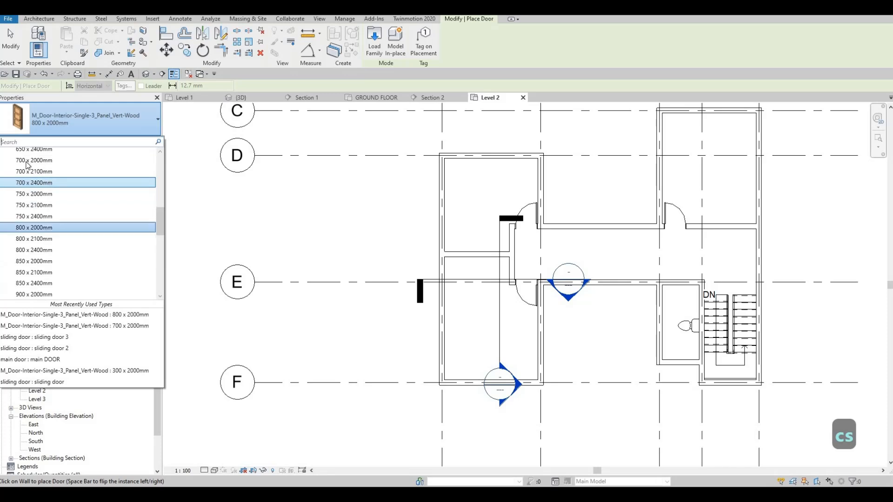
{"action": "scroll", "coordinate": [31, 194], "scroll_direction": "up", "scroll_amount": 2}
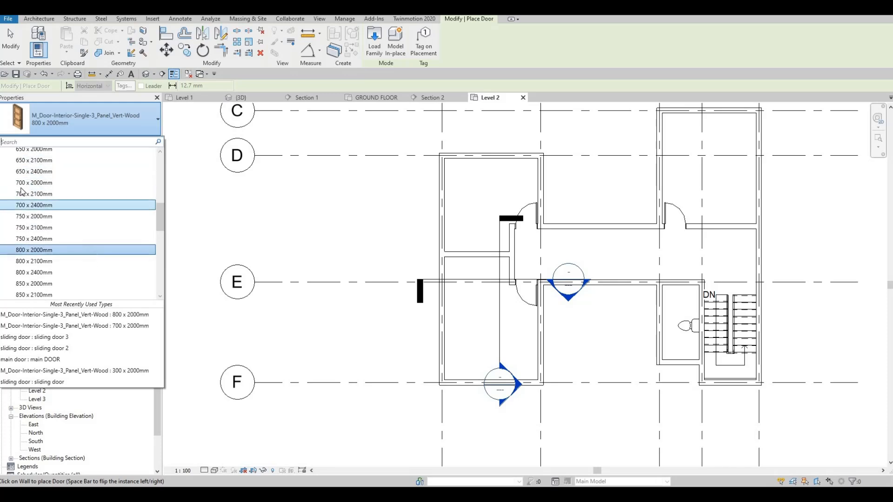
{"action": "left_click", "coordinate": [34, 182]}
{"action": "scroll", "coordinate": [661, 281], "scroll_direction": "up", "scroll_amount": 4}
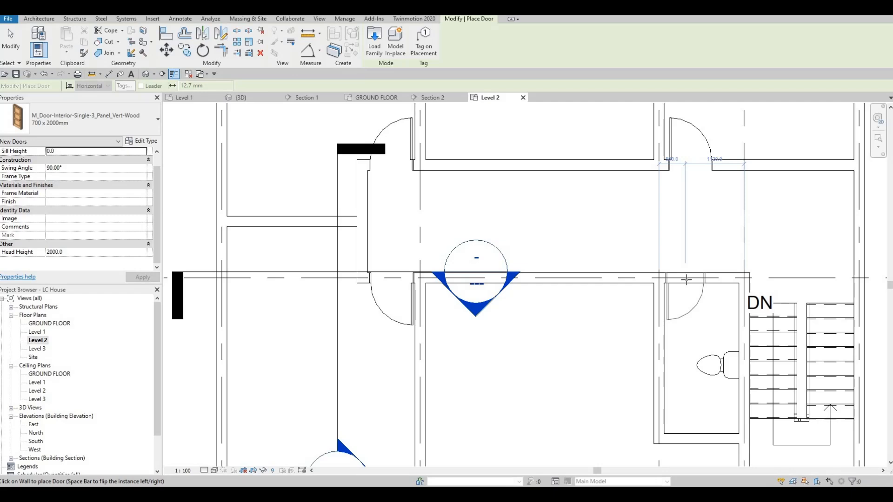
{"action": "scroll", "coordinate": [610, 274], "scroll_direction": "down", "scroll_amount": 4}
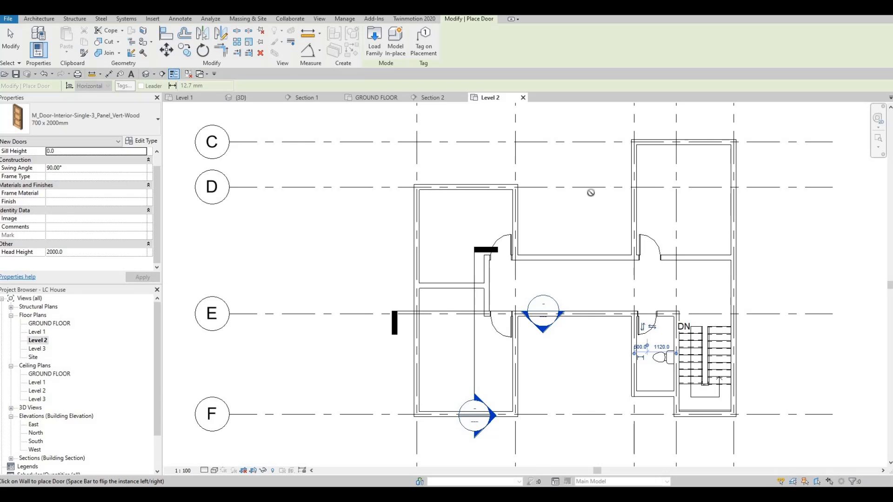
{"action": "middle_click_drag", "start_coordinate": [803, 204], "coordinate": [787, 219]}
{"action": "key", "text": "Escape"}
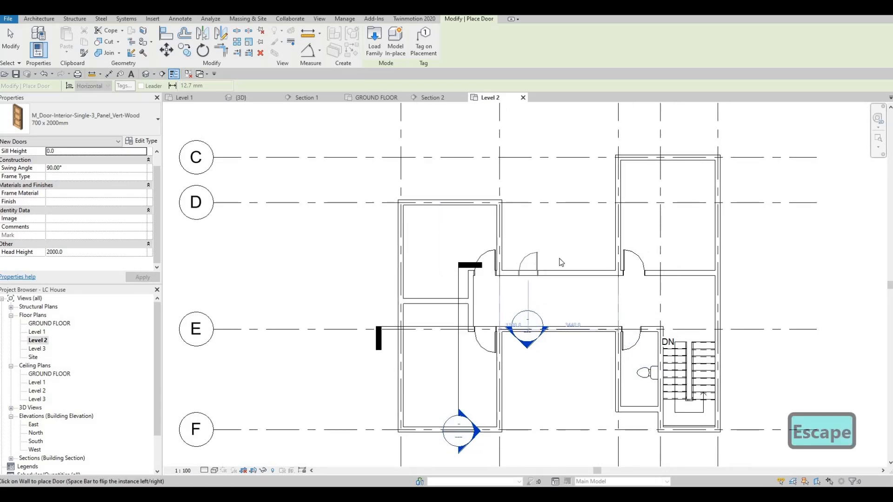
{"action": "key", "text": "Escape"}
{"action": "key", "text": "Escape"}
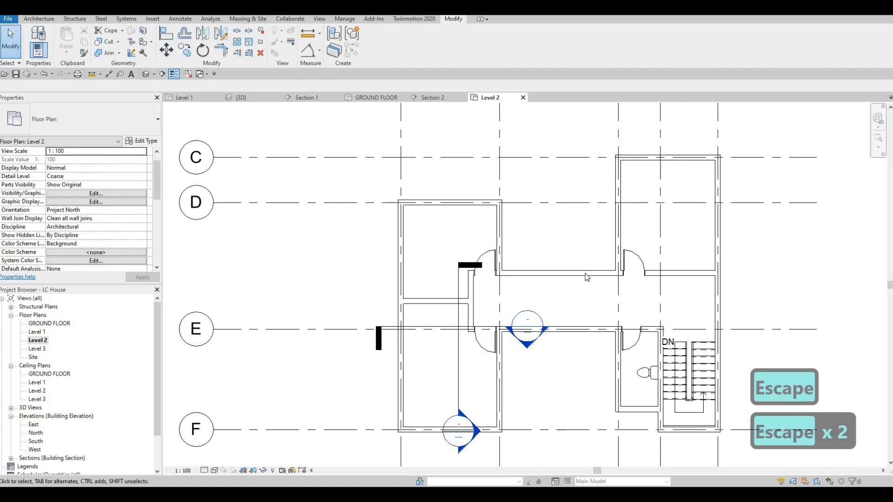
- Draw a horizontal EXTERIOR WALL 1 about 4540 mm long between grids 2 and 3, about 400 mm below grid D
{"action": "left_click", "coordinate": [586, 274]}
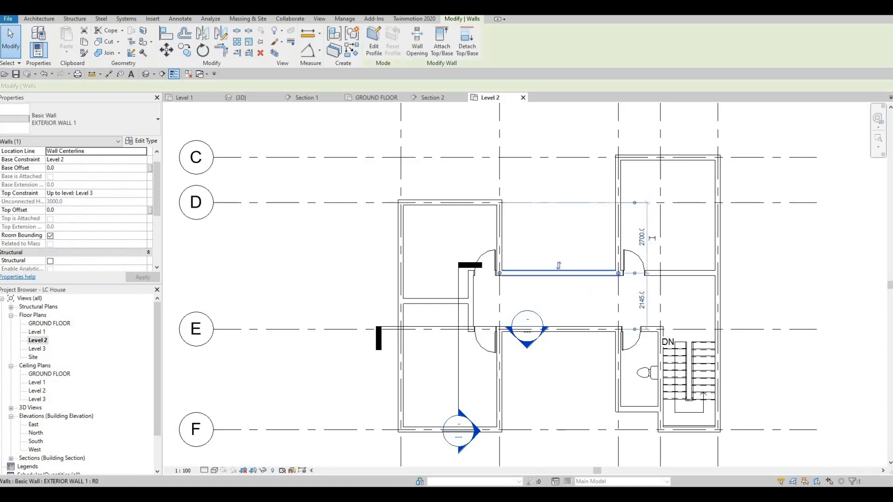
{"action": "key", "text": "Escape"}
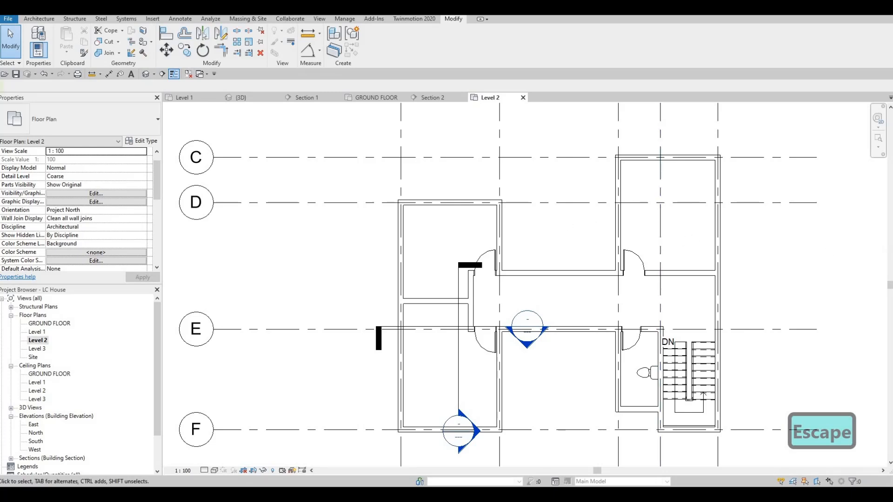
{"action": "key", "text": "F1"}
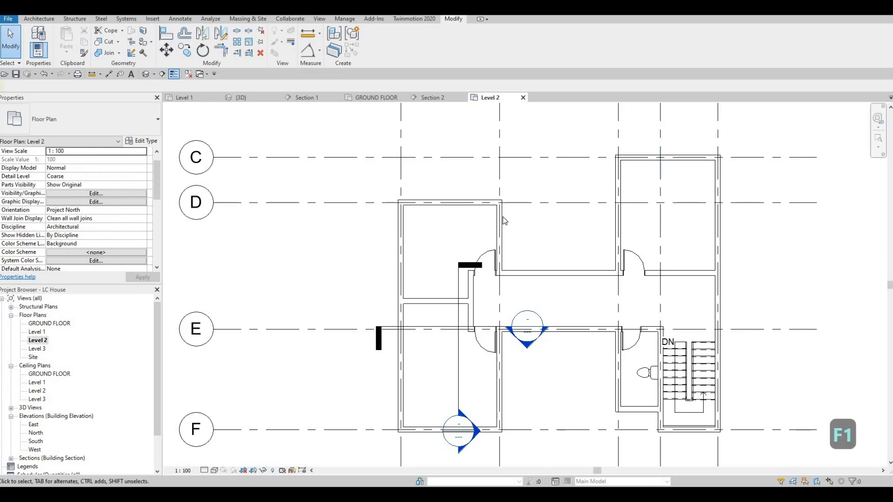
{"action": "scroll", "coordinate": [514, 258], "scroll_direction": "up", "scroll_amount": 3}
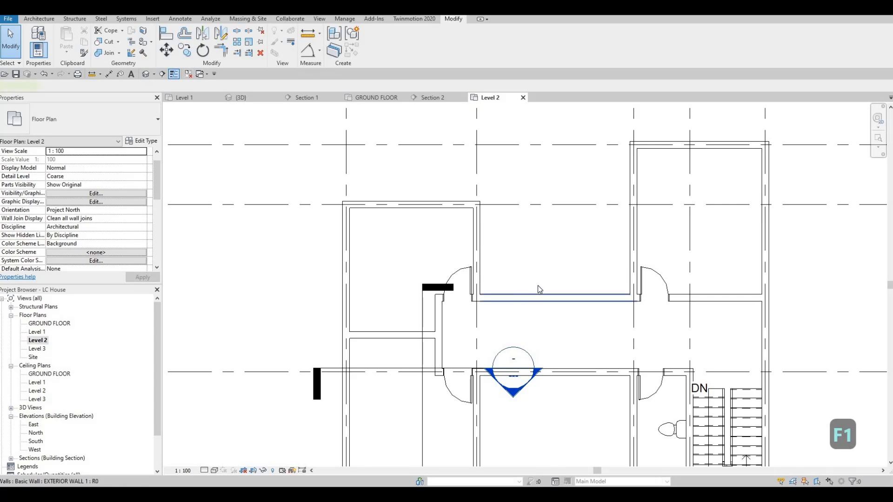
{"action": "left_click", "coordinate": [538, 294]}
{"action": "key", "text": "c"}
{"action": "key", "text": "s"}
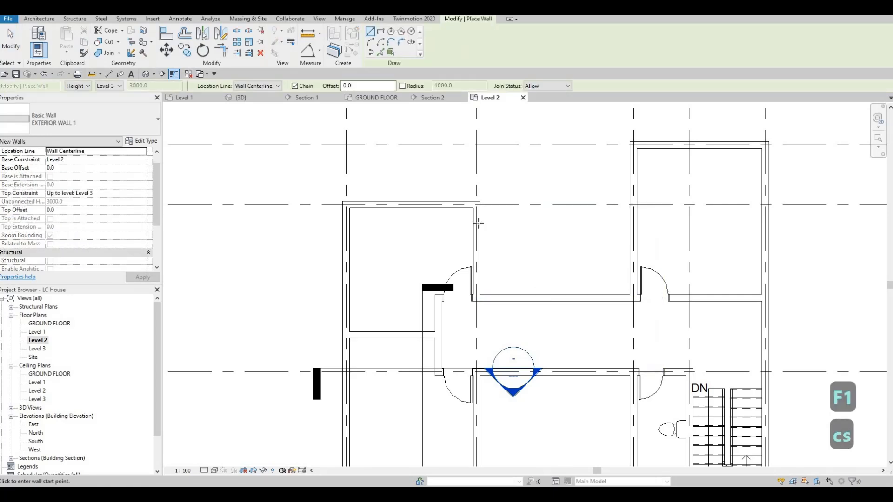
{"action": "left_click", "coordinate": [478, 219]}
{"action": "left_click", "coordinate": [632, 219]}
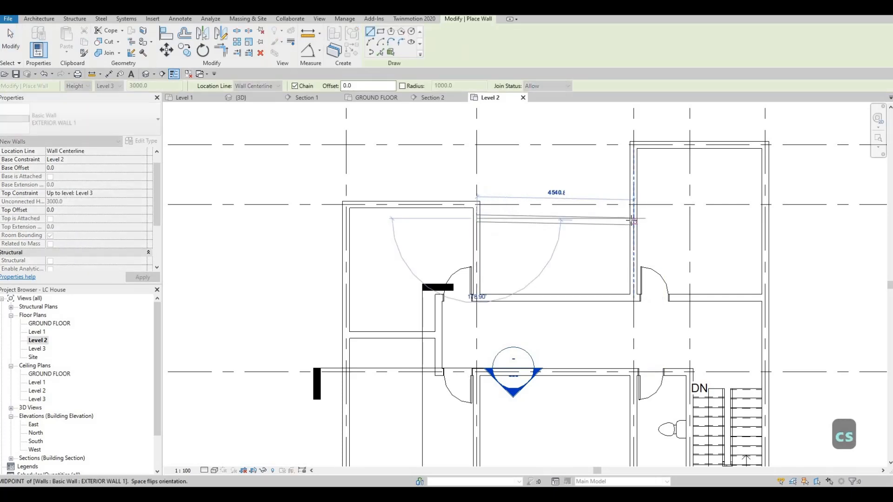
{"action": "key", "text": "Escape"}
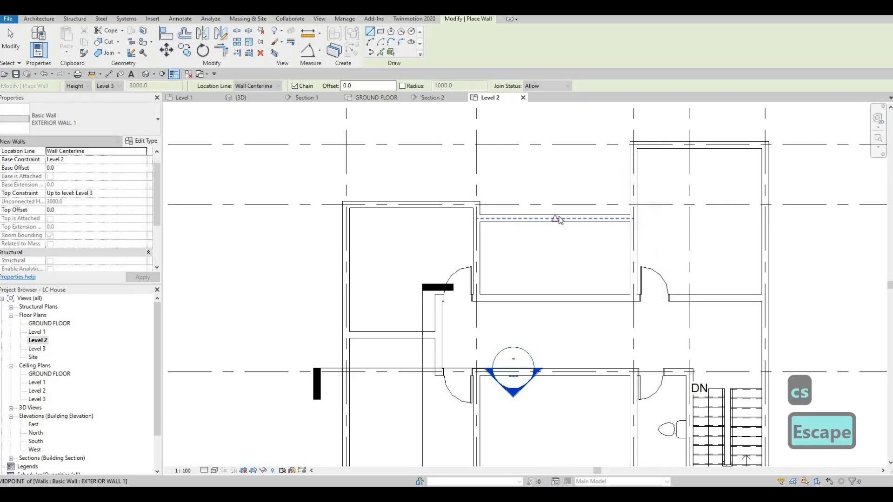
{"action": "key", "text": "Escape"}
- Set the new exterior wall's distance from grid D to 500 mm
{"action": "left_click", "coordinate": [560, 218]}
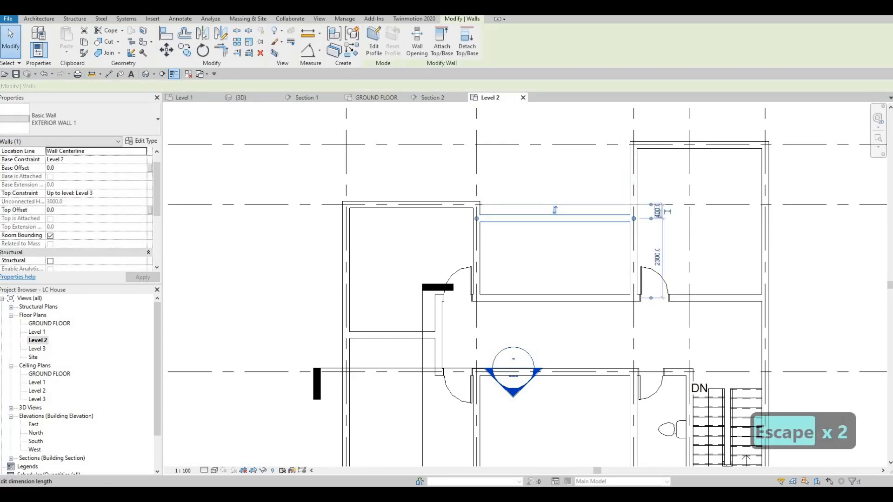
{"action": "left_click", "coordinate": [658, 212]}
{"action": "type", "text": "500"}
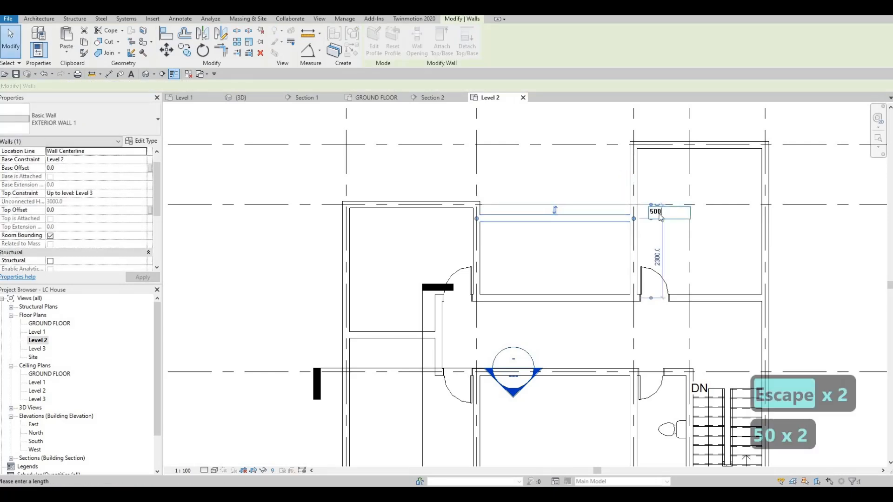
{"action": "key", "text": "Return"}
{"action": "key", "text": "Escape"}
{"action": "key", "text": "Escape"}
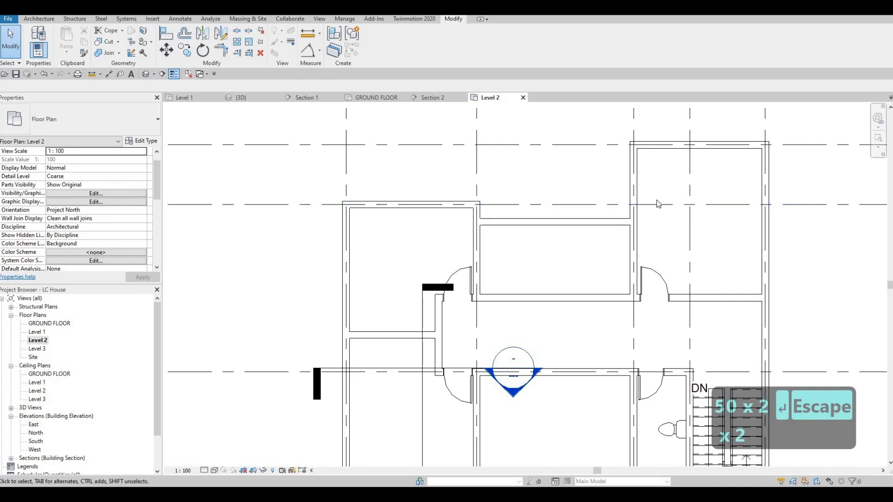
- Shorten the two exterior walls on grids 2 and 3 so they end at the new exterior wall just below grid D
{"action": "middle_click_drag", "start_coordinate": [635, 233], "coordinate": [657, 208]}
{"action": "middle_click_drag", "start_coordinate": [604, 213], "coordinate": [622, 228]}
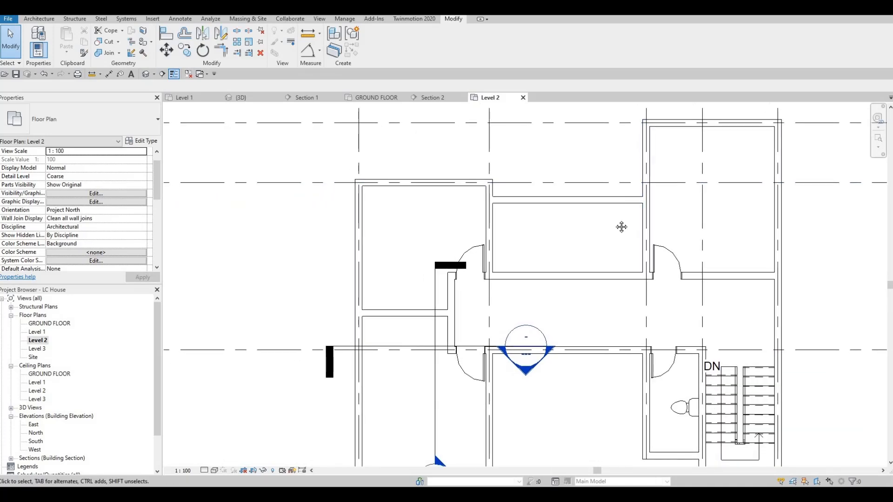
{"action": "key", "text": "Escape"}
{"action": "left_click", "coordinate": [571, 208]}
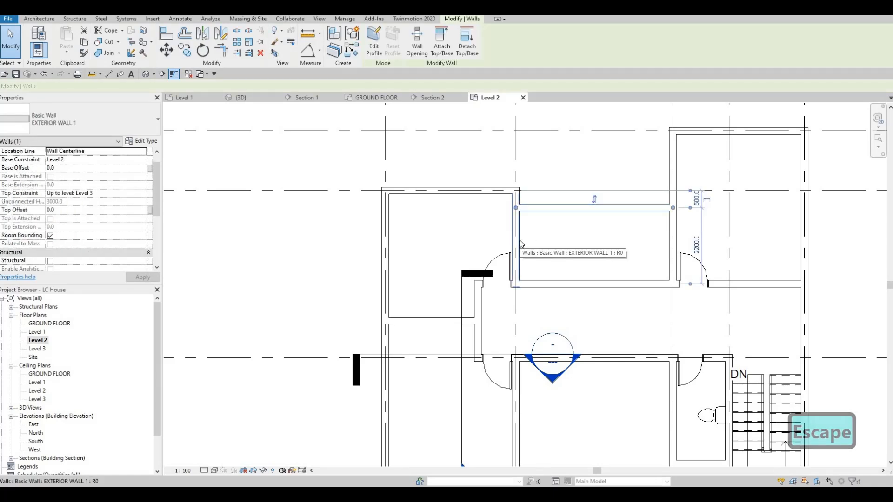
{"action": "left_click", "coordinate": [515, 279]}
{"action": "left_click_drag", "start_coordinate": [516, 283], "coordinate": [516, 208]}
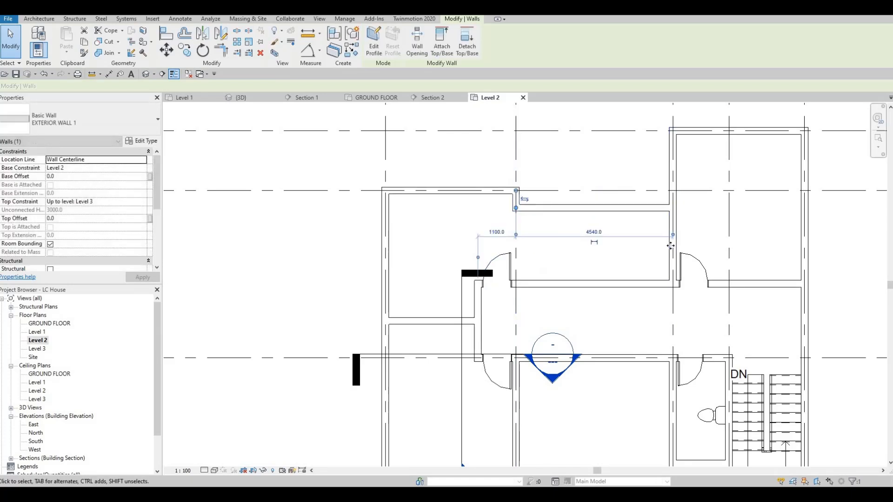
{"action": "left_click", "coordinate": [671, 230]}
{"action": "left_click_drag", "start_coordinate": [672, 284], "coordinate": [673, 210]}
{"action": "key", "text": "Escape"}
- Change the horizontal corridor wall between grids 2 and 3 to the INTERIOR WALL 1 type
{"action": "left_click", "coordinate": [653, 280]}
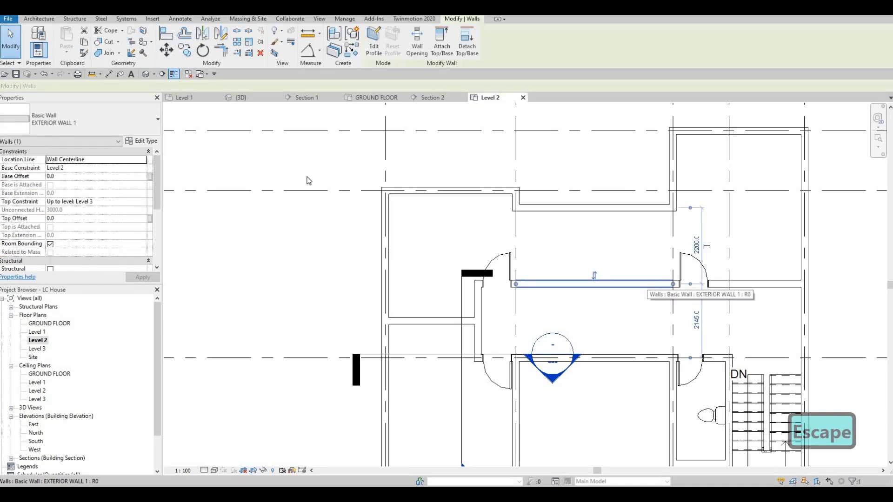
{"action": "left_click", "coordinate": [93, 120]}
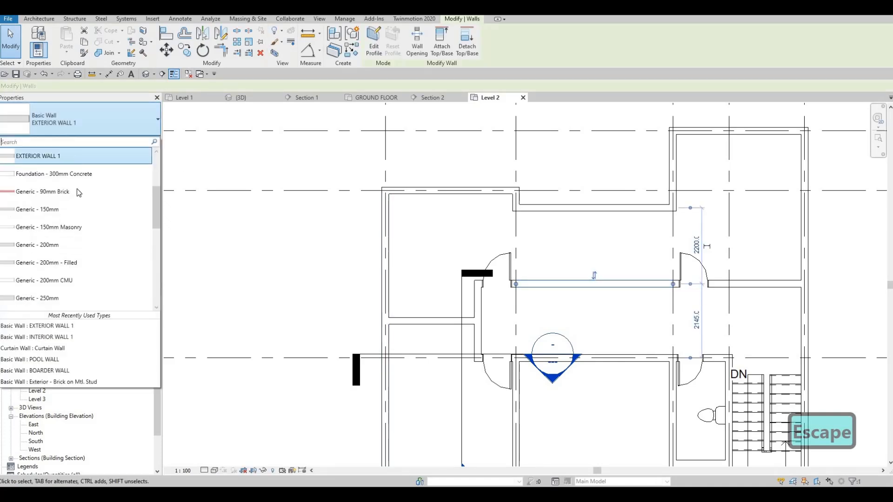
{"action": "scroll", "coordinate": [76, 267], "scroll_direction": "up", "scroll_amount": 1}
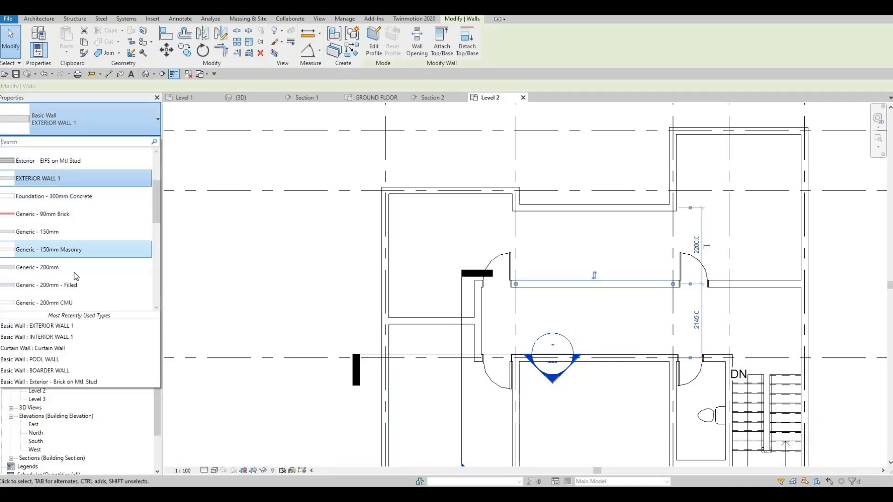
{"action": "key", "text": "Escape"}
{"action": "key", "text": "Escape"}
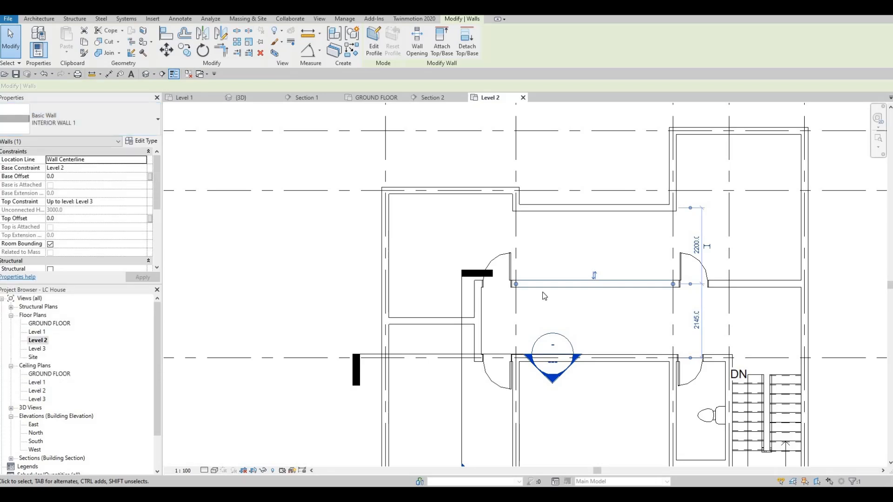
- Draw INTERIOR WALL 1 segments along grids 2 and 3, from the new exterior wall down to the corridor wall
{"action": "left_click", "coordinate": [543, 285]}
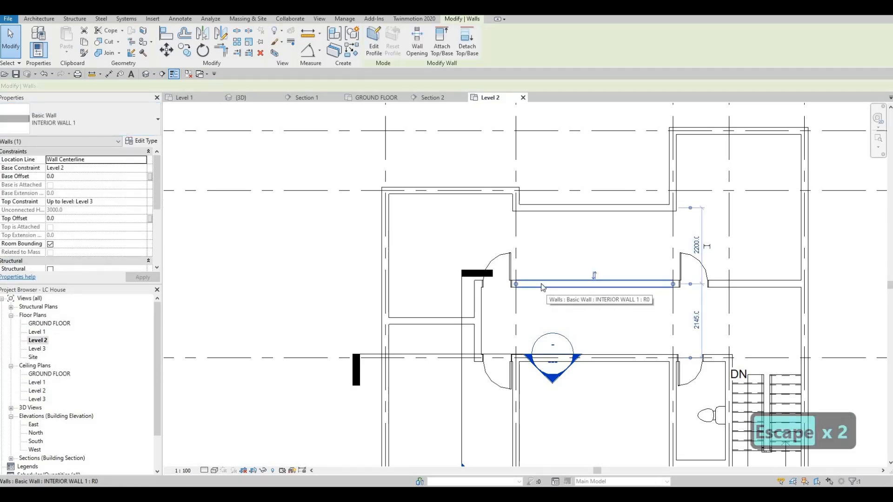
{"action": "key", "text": "c"}
{"action": "key", "text": "s"}
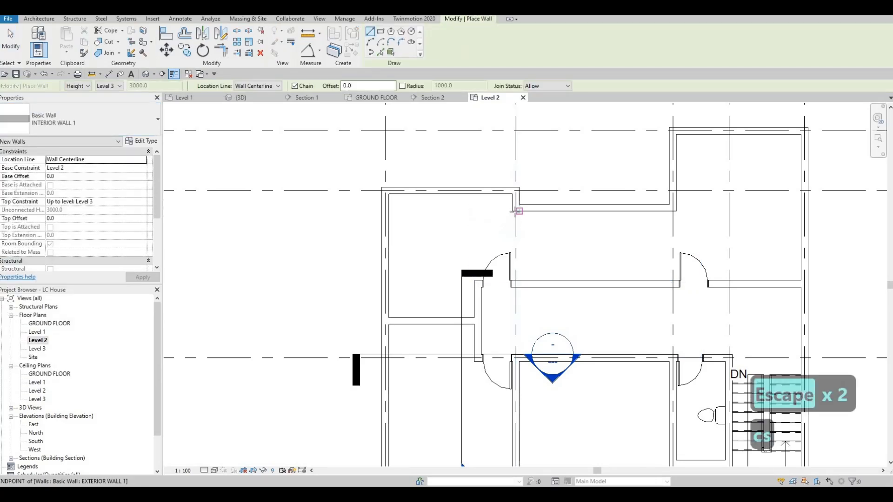
{"action": "scroll", "coordinate": [511, 210], "scroll_direction": "up", "scroll_amount": 2}
{"action": "left_click", "coordinate": [512, 211]}
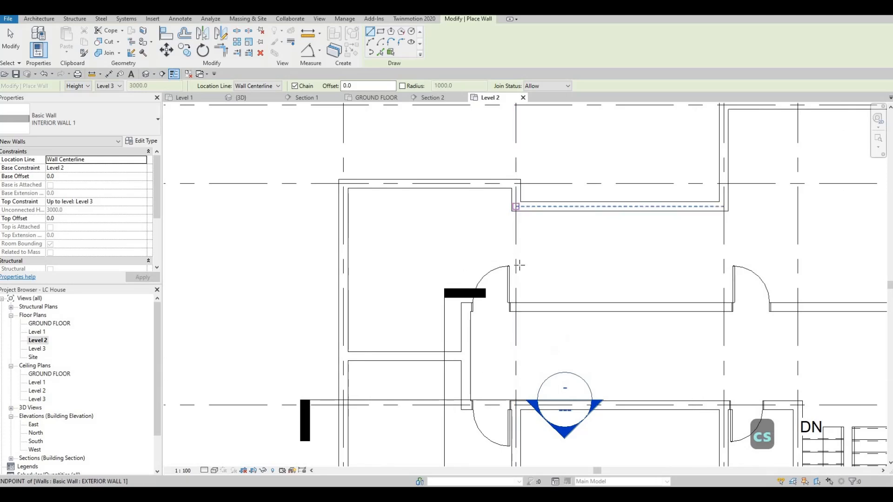
{"action": "left_click", "coordinate": [516, 307]}
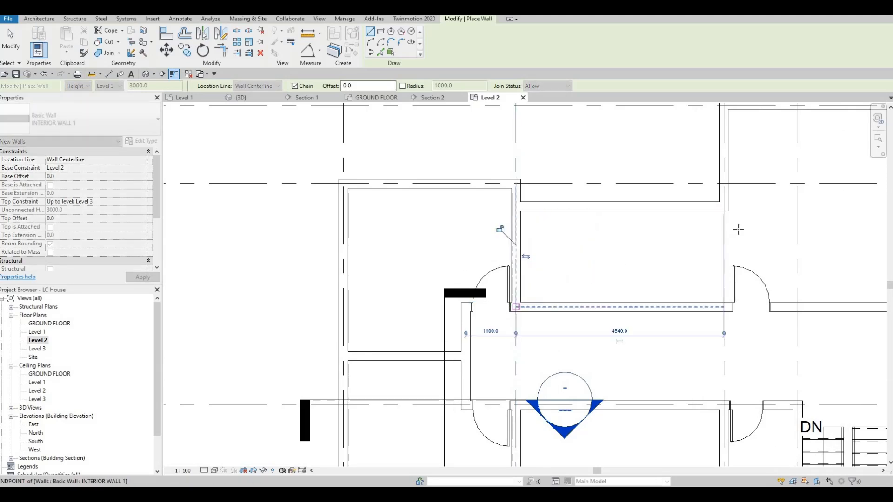
{"action": "key", "text": "Escape"}
{"action": "left_click", "coordinate": [723, 206]}
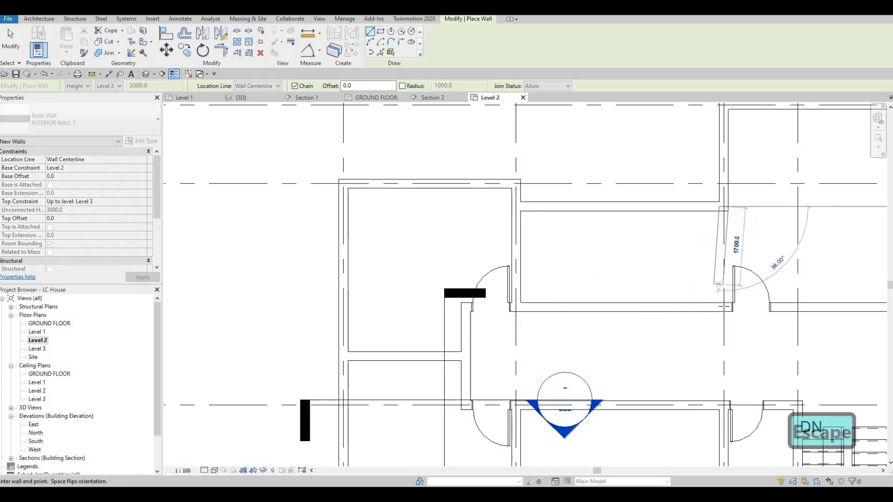
{"action": "key", "text": "Escape"}
{"action": "key", "text": "Escape"}
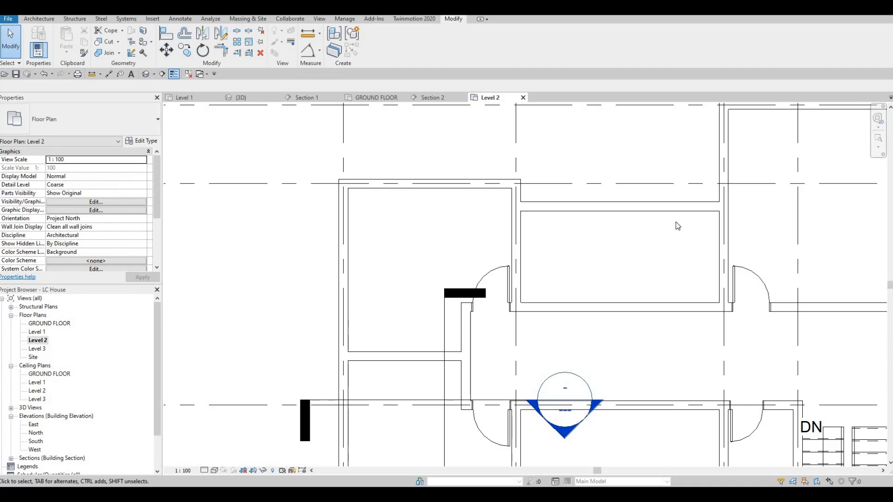
- Cut a rectangular wall opening about 813 mm wide in the grid 3 interior wall, about 264 mm from the corridor wall's centerline
{"action": "scroll", "coordinate": [672, 251], "scroll_direction": "down", "scroll_amount": 2}
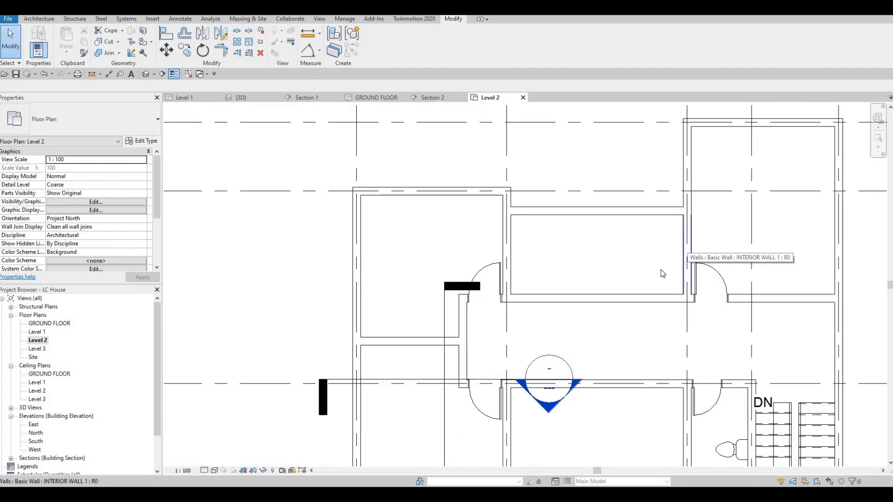
{"action": "middle_click_drag", "start_coordinate": [662, 273], "coordinate": [649, 297]}
{"action": "scroll", "coordinate": [676, 278], "scroll_direction": "down", "scroll_amount": 1}
{"action": "scroll", "coordinate": [594, 221], "scroll_direction": "down", "scroll_amount": 1}
{"action": "middle_click_drag", "start_coordinate": [593, 220], "coordinate": [606, 202]}
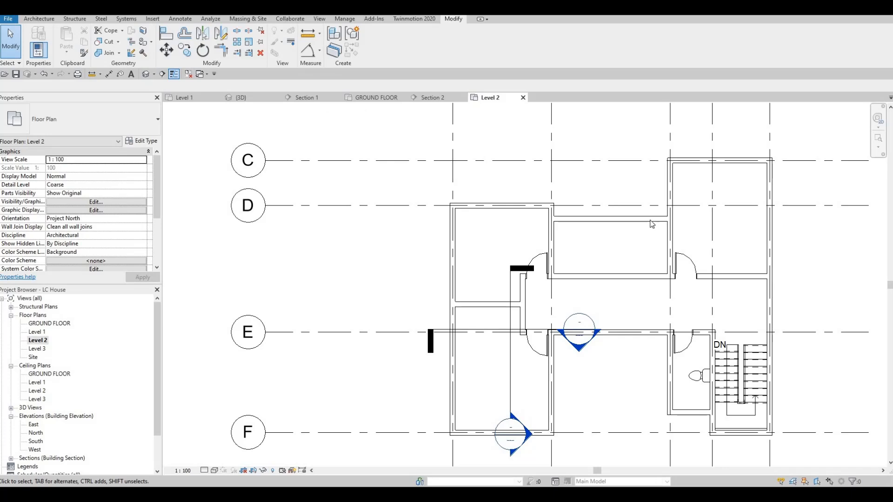
{"action": "key", "text": "Escape"}
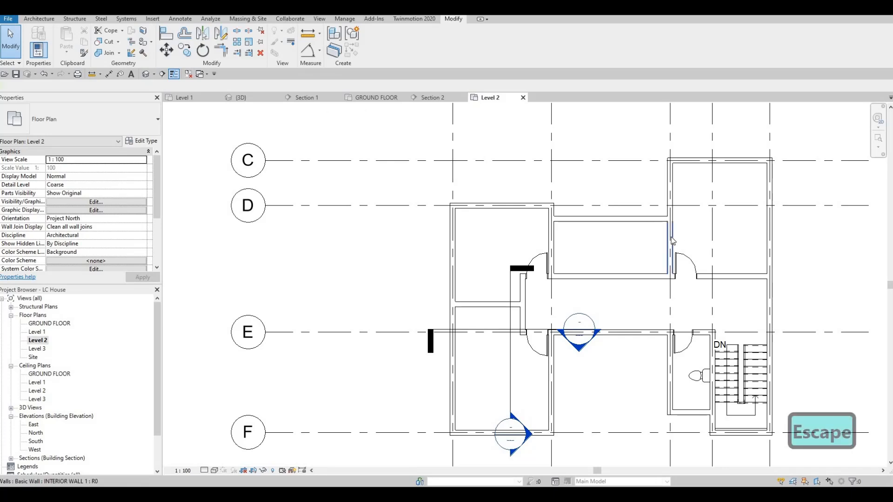
{"action": "left_click", "coordinate": [671, 240]}
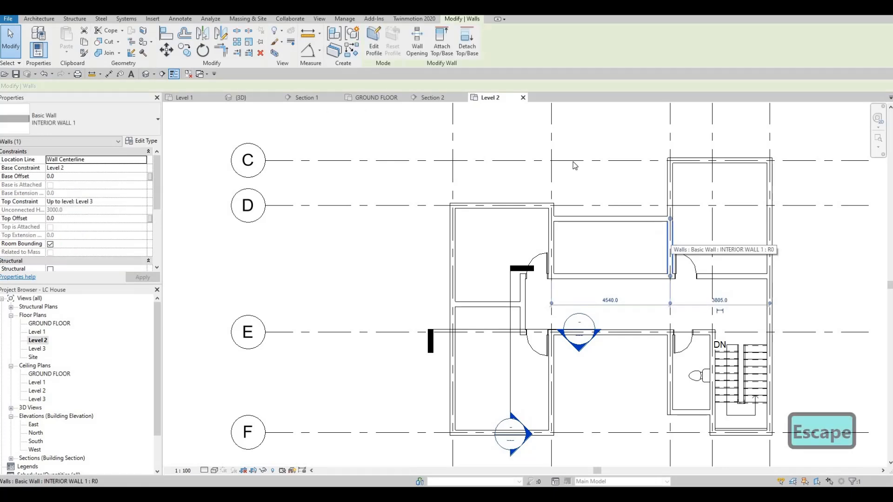
{"action": "left_click", "coordinate": [421, 51]}
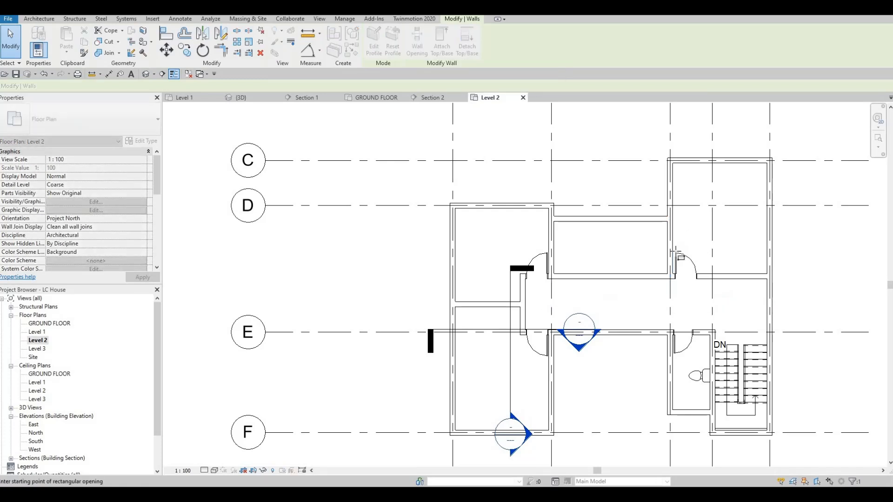
{"action": "scroll", "coordinate": [664, 264], "scroll_direction": "up", "scroll_amount": 5}
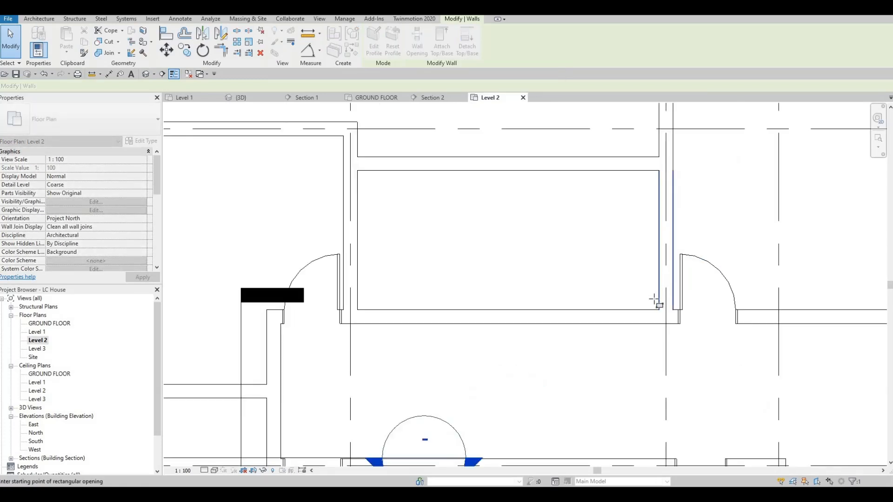
{"action": "left_click", "coordinate": [658, 300]}
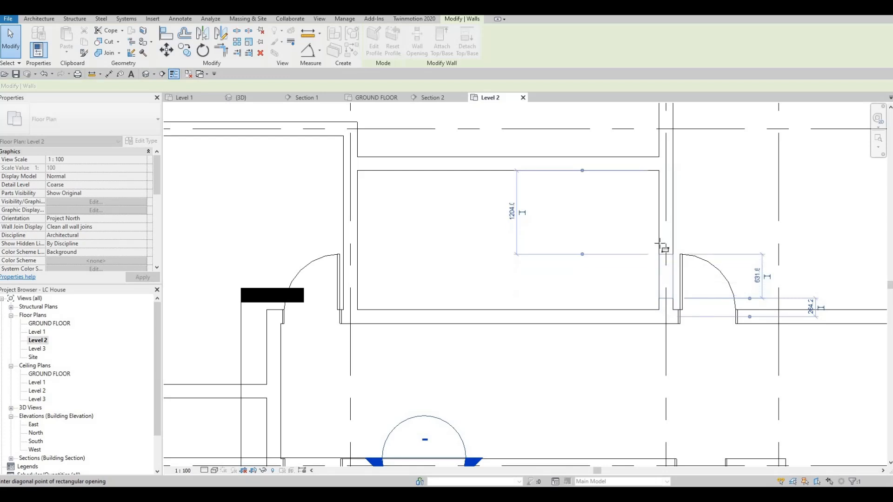
{"action": "scroll", "coordinate": [662, 246], "scroll_direction": "down", "scroll_amount": 3}
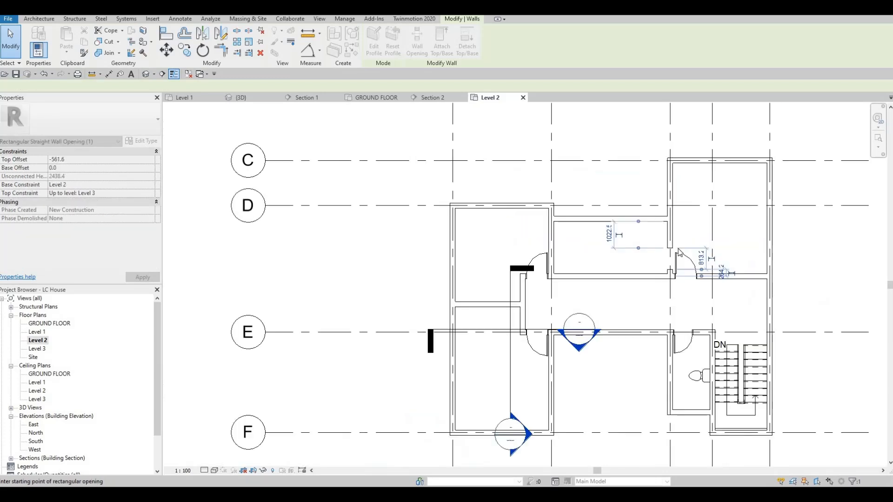
{"action": "key", "text": "Escape"}
{"action": "key", "text": "Escape"}
{"action": "key", "text": "Escape"}
- Resize the grid 3 wall opening to 800 mm wide, with its near edge about 204 mm from the corridor wall's centerline
{"action": "scroll", "coordinate": [678, 251], "scroll_direction": "up", "scroll_amount": 3}
{"action": "left_click", "coordinate": [673, 245]}
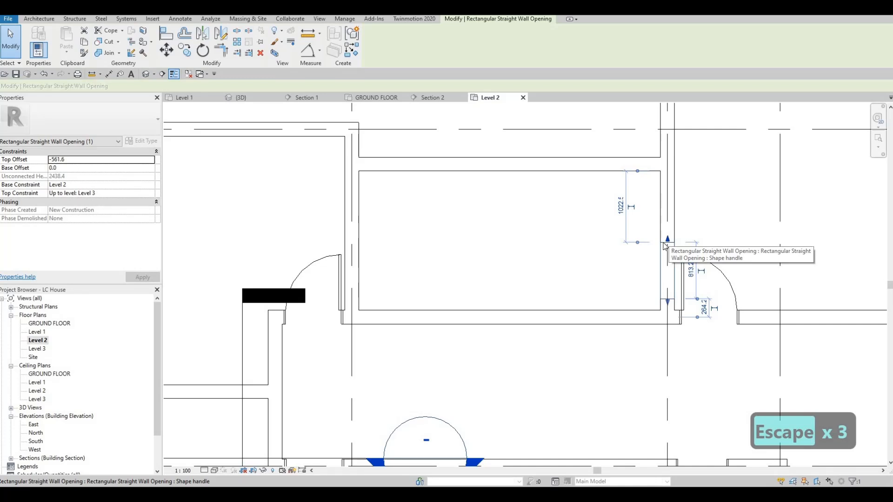
{"action": "mouse_move", "coordinate": [664, 243]}
{"action": "left_mouse_down"}
{"action": "mouse_move", "coordinate": [667, 253]}
{"action": "mouse_move", "coordinate": [668, 227]}
{"action": "left_mouse_up"}
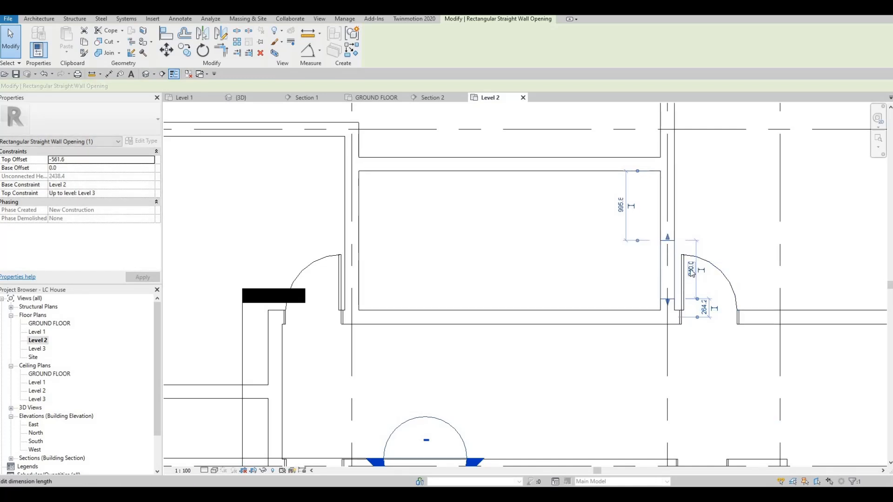
{"action": "scroll", "coordinate": [700, 291], "scroll_direction": "down", "scroll_amount": 1}
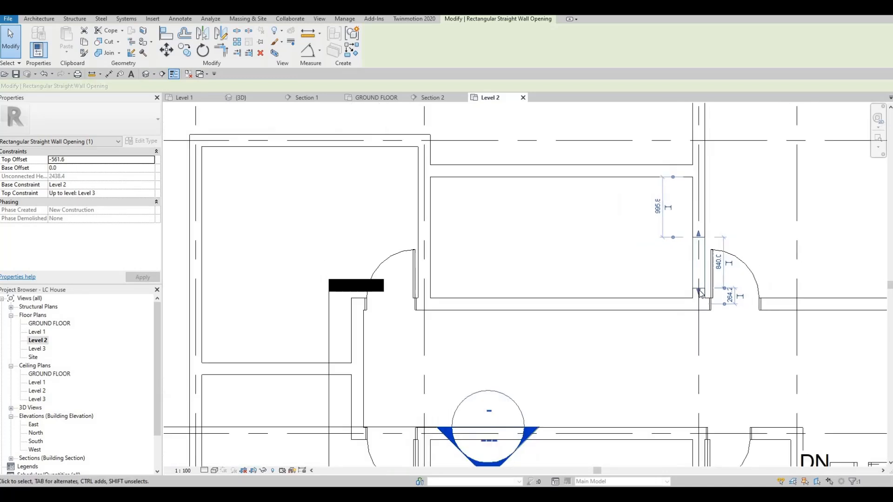
{"action": "scroll", "coordinate": [700, 292], "scroll_direction": "up", "scroll_amount": 1}
{"action": "left_click_drag", "start_coordinate": [700, 292], "coordinate": [700, 296]}
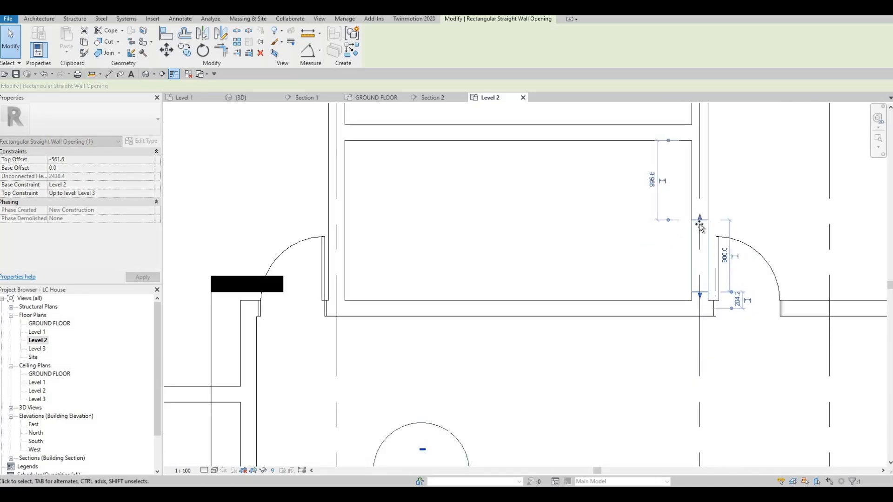
{"action": "left_click_drag", "start_coordinate": [700, 226], "coordinate": [701, 230]}
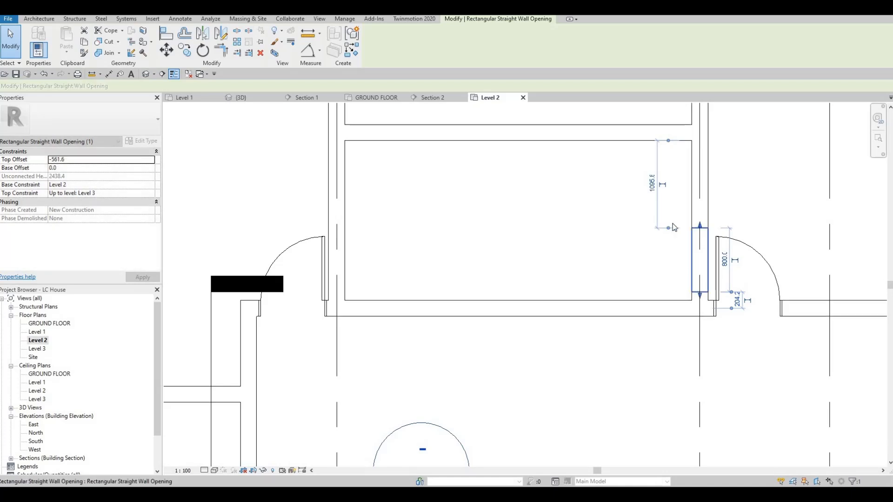
{"action": "key", "text": "Escape"}
- Draw a vertical INTERIOR WALL 1 partition between the corridor wall and the upper exterior wall, about 1900 mm from grid 3
{"action": "scroll", "coordinate": [674, 226], "scroll_direction": "down", "scroll_amount": 2}
{"action": "scroll", "coordinate": [690, 247], "scroll_direction": "down", "scroll_amount": 2}
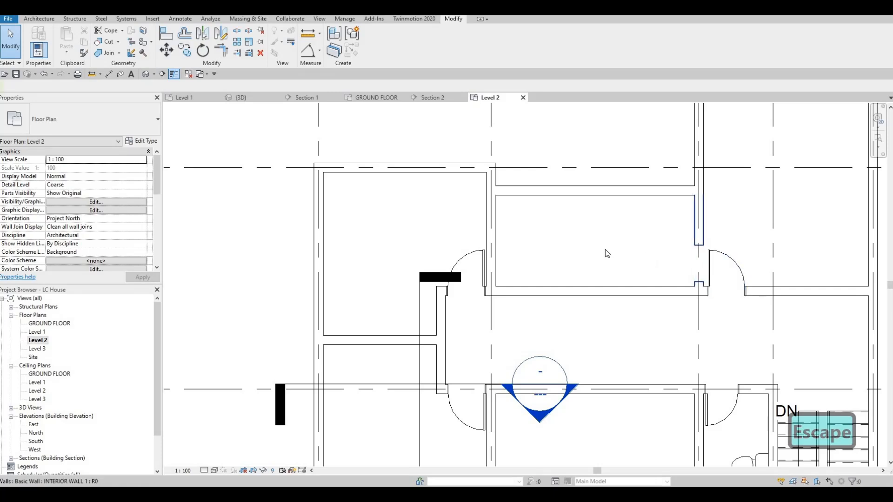
{"action": "scroll", "coordinate": [651, 247], "scroll_direction": "down", "scroll_amount": 2}
{"action": "middle_click_drag", "start_coordinate": [685, 227], "coordinate": [660, 226]}
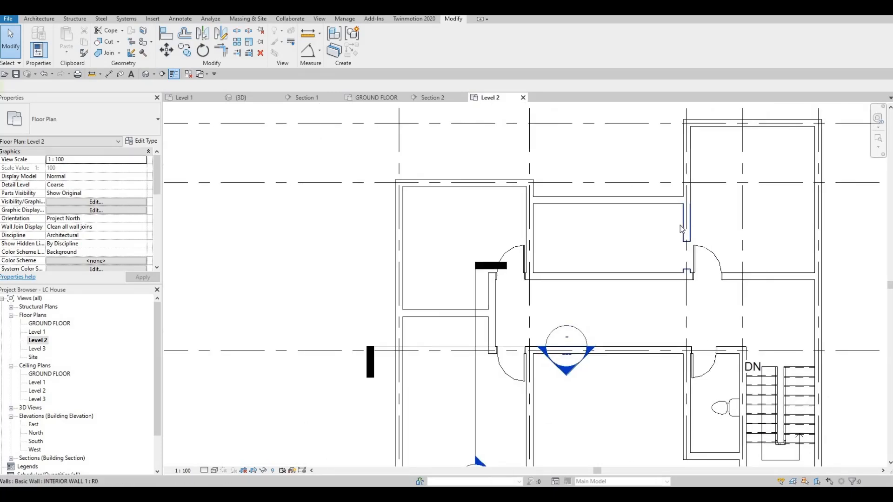
{"action": "scroll", "coordinate": [610, 267], "scroll_direction": "down", "scroll_amount": 1}
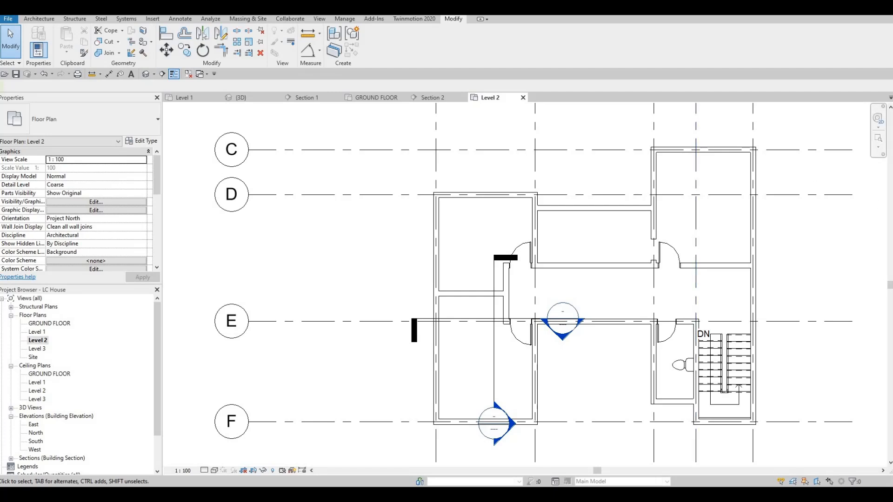
{"action": "middle_click_drag", "start_coordinate": [600, 210], "coordinate": [594, 217]}
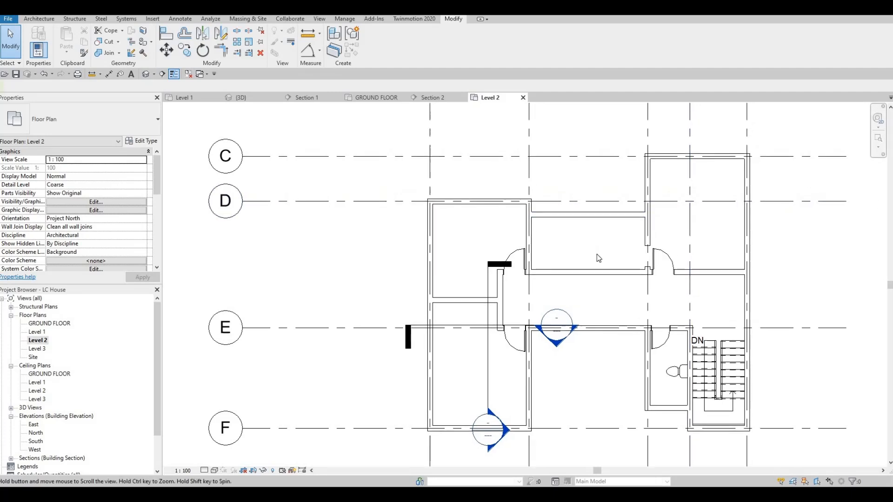
{"action": "left_click", "coordinate": [600, 273]}
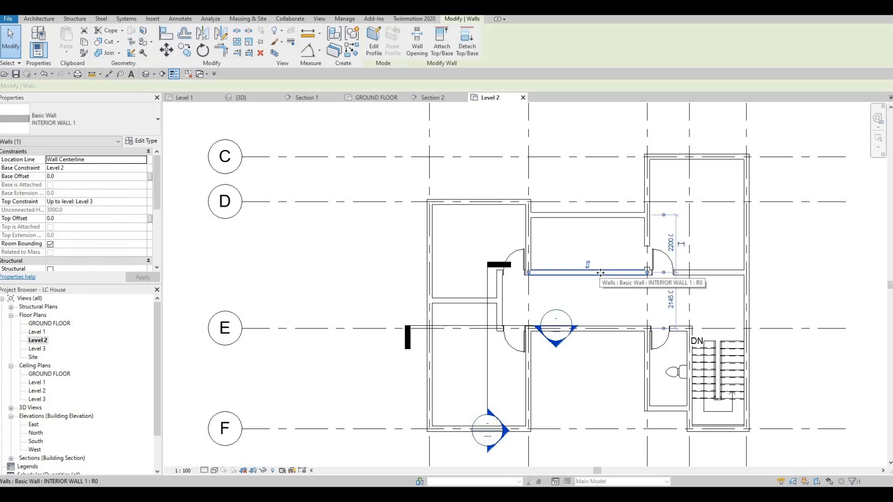
{"action": "key", "text": "c"}
{"action": "key", "text": "s"}
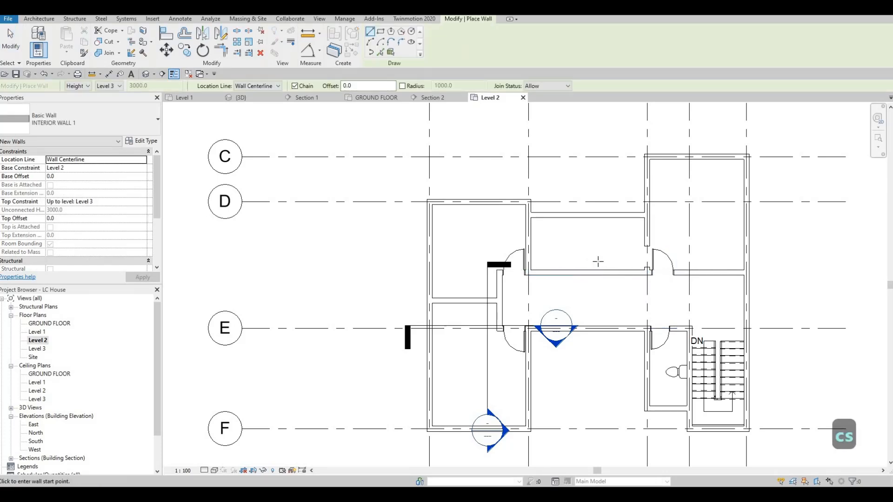
{"action": "scroll", "coordinate": [598, 260], "scroll_direction": "up", "scroll_amount": 2}
{"action": "left_click", "coordinate": [597, 276]}
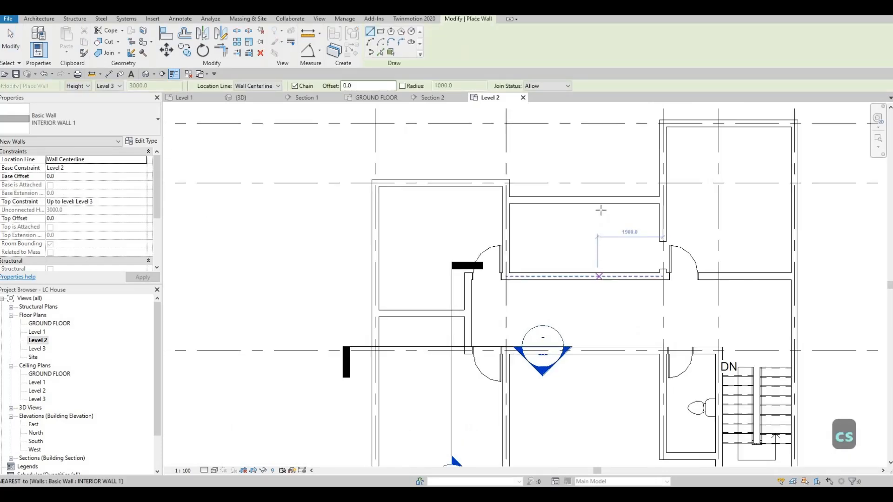
{"action": "left_click", "coordinate": [599, 203]}
{"action": "key", "text": "Escape"}
{"action": "key", "text": "Escape"}
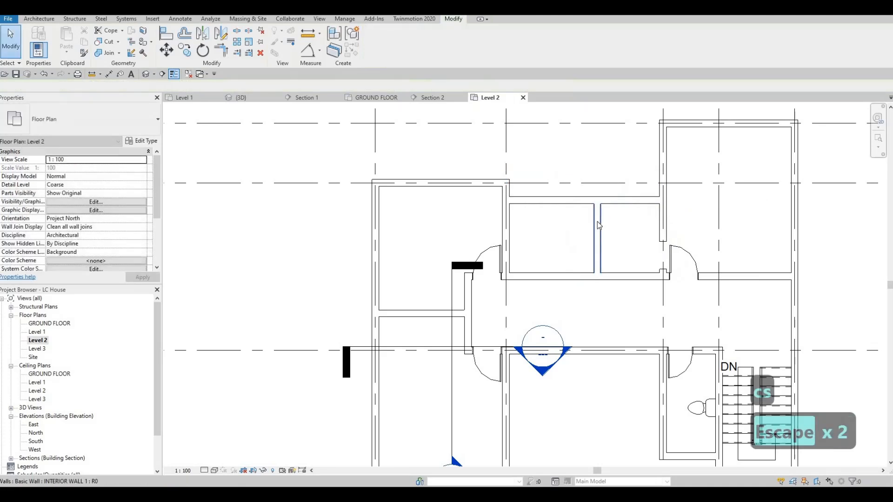
- Set the distance from grid 2 to the new vertical partition's centerline to 2930 mm
{"action": "left_click", "coordinate": [597, 219]}
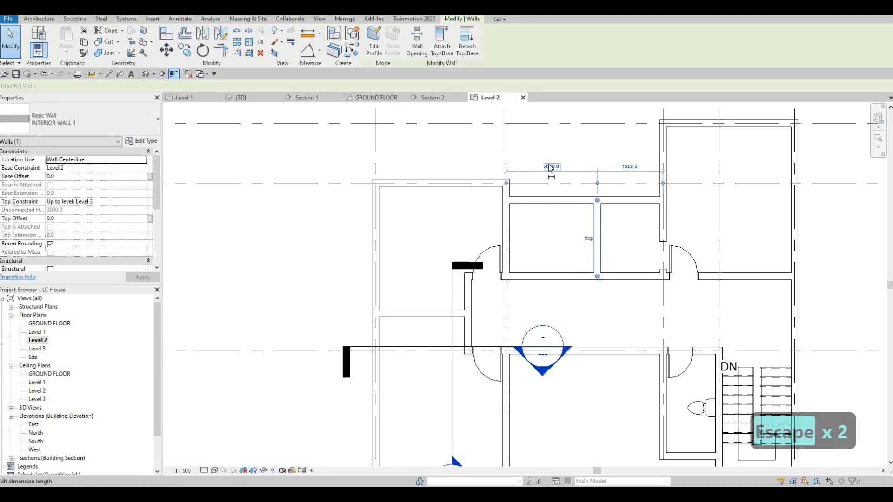
{"action": "left_click", "coordinate": [548, 165]}
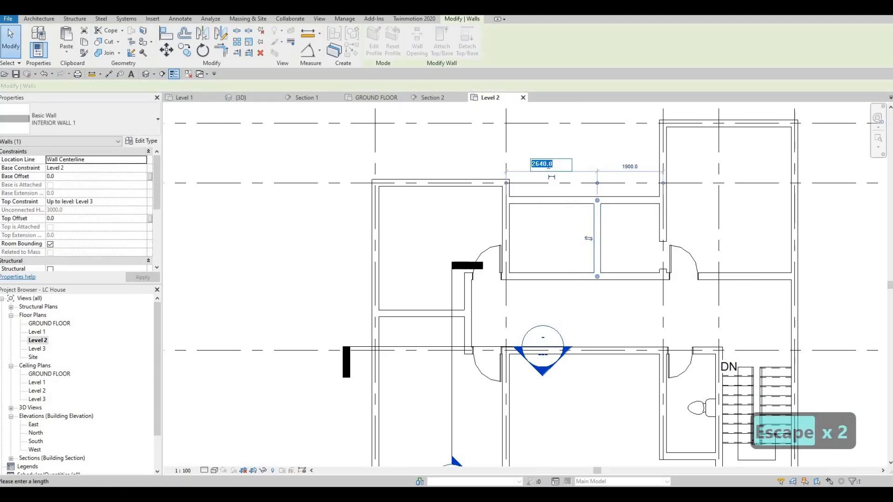
{"action": "type", "text": "2930"}
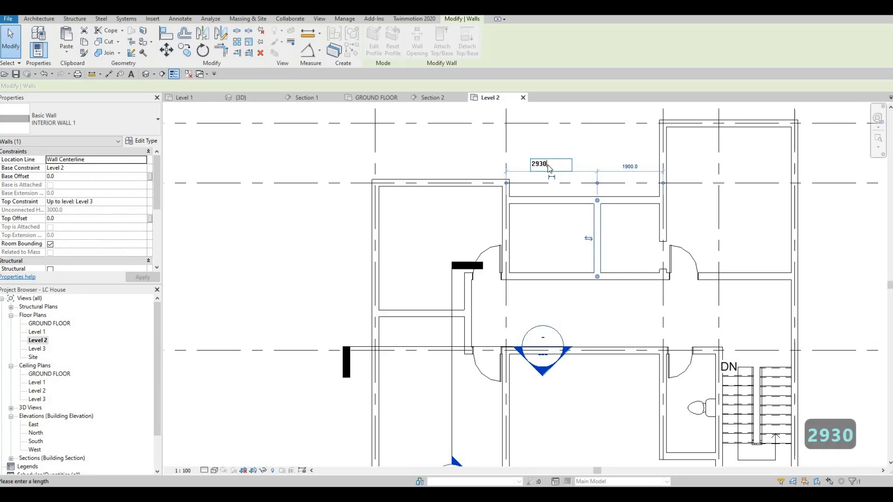
{"action": "key", "text": "Return"}
{"action": "key", "text": "Escape"}
{"action": "key", "text": "Escape"}
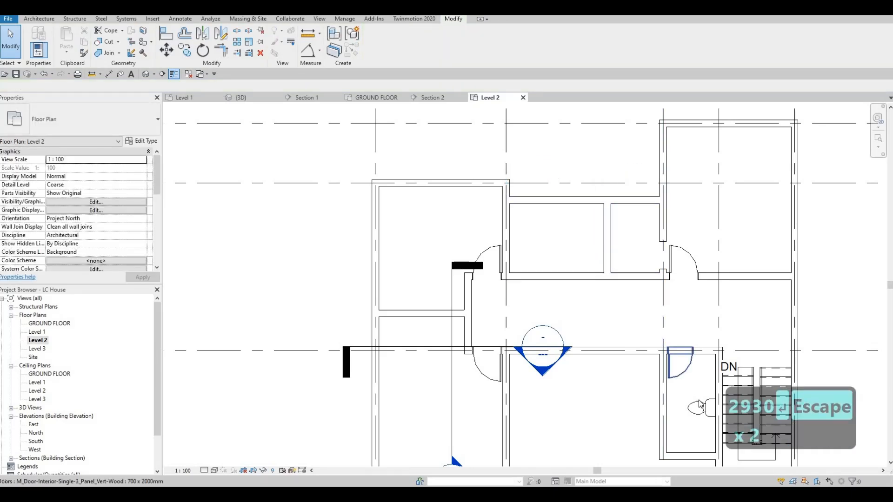
- Place an M_Toilet-Domestic-2D against the upper exterior wall, inside the room between grid 2 and the new partition
{"action": "left_click", "coordinate": [696, 387]}
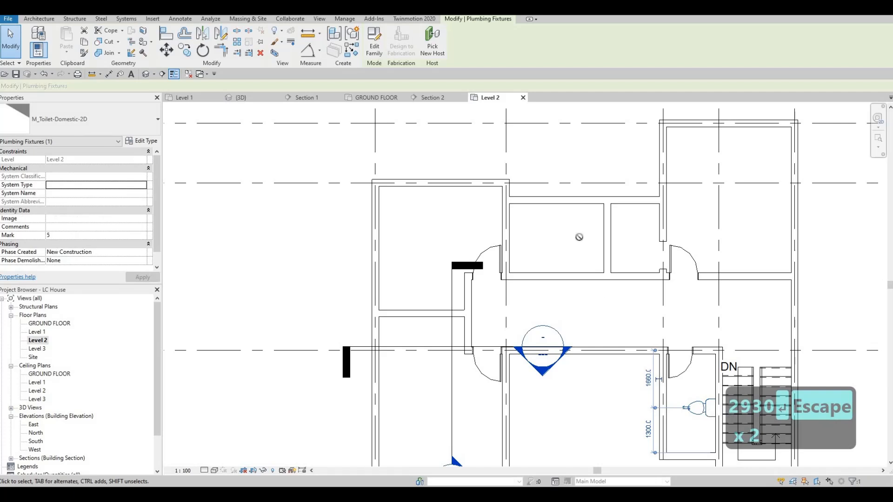
{"action": "key", "text": "c"}
{"action": "key", "text": "s"}
{"action": "scroll", "coordinate": [578, 238], "scroll_direction": "up", "scroll_amount": 2}
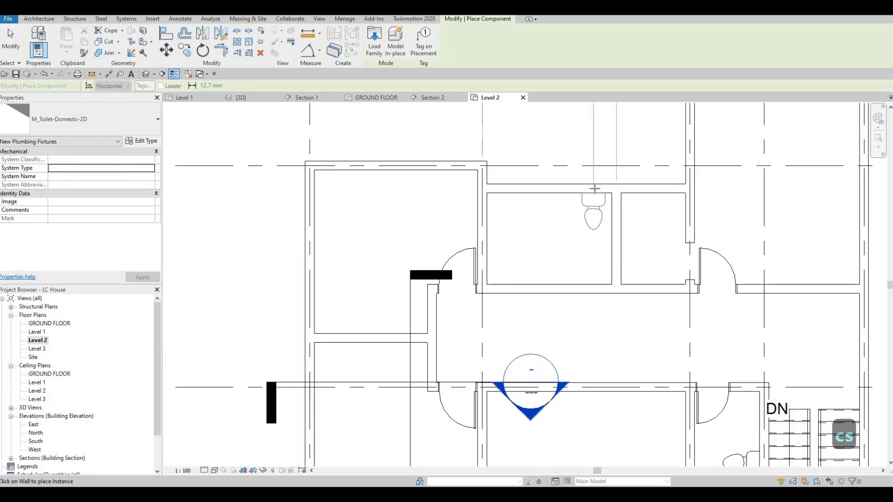
{"action": "left_click", "coordinate": [595, 187]}
{"action": "key", "text": "Escape"}
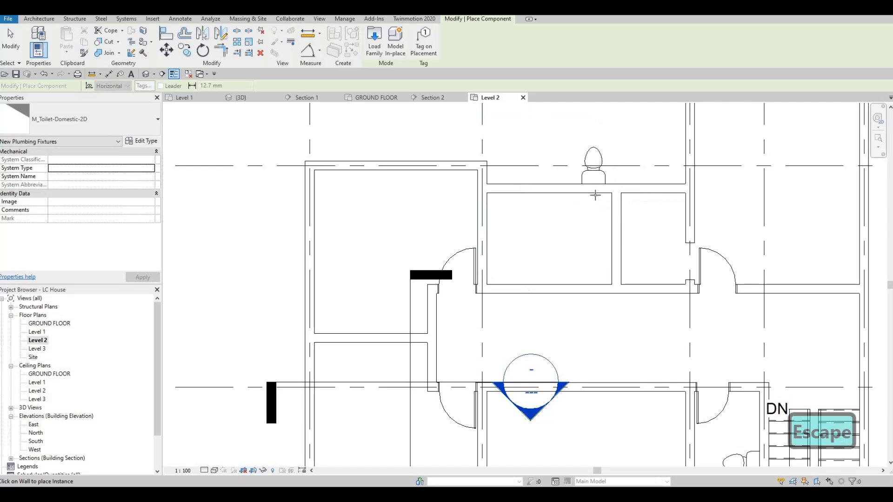
{"action": "key", "text": "Escape"}
{"action": "key", "text": "Escape"}
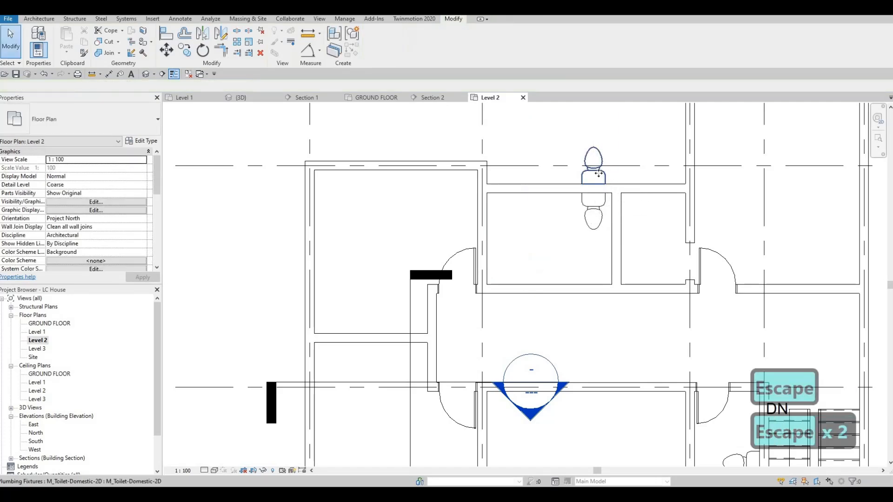
- Delete the stray toilet standing on the outer side of the upper exterior wall
{"action": "left_click", "coordinate": [597, 177]}
{"action": "key", "text": "Delete"}
{"action": "key", "text": "Escape"}
{"action": "left_click", "coordinate": [726, 262]}
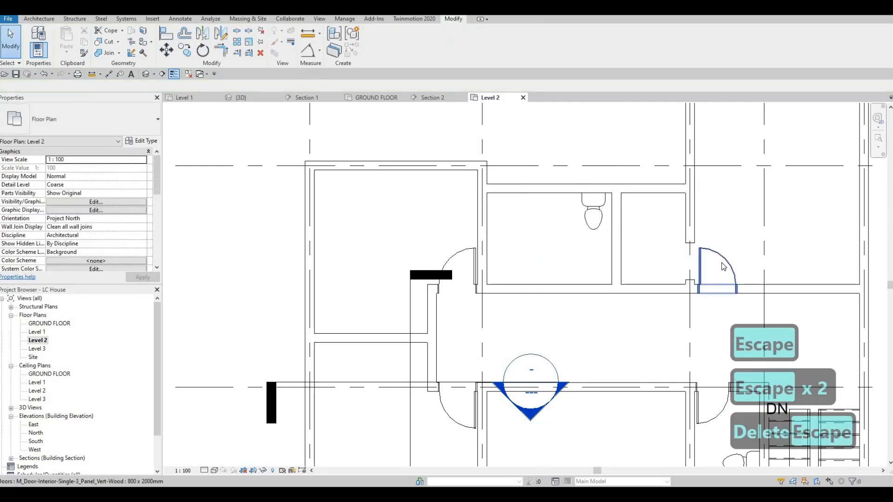
{"action": "key", "text": "c"}
{"action": "key", "text": "s"}
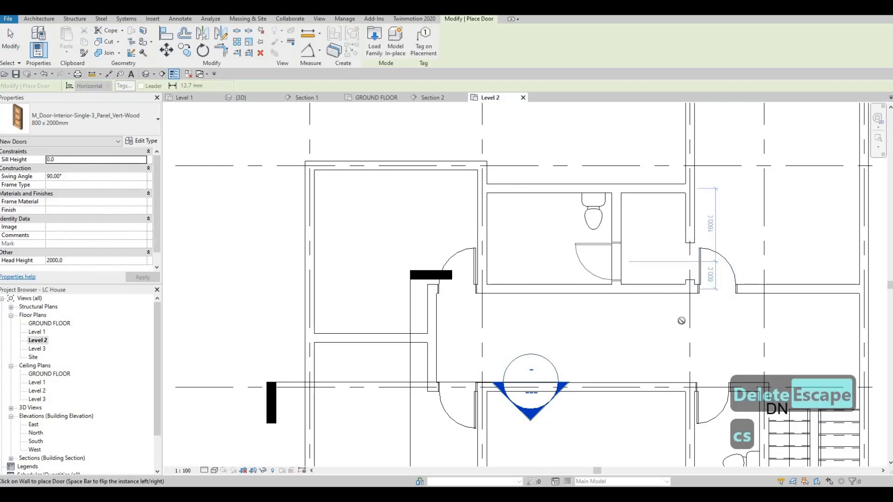
{"action": "key", "text": "Escape"}
{"action": "key", "text": "Escape"}
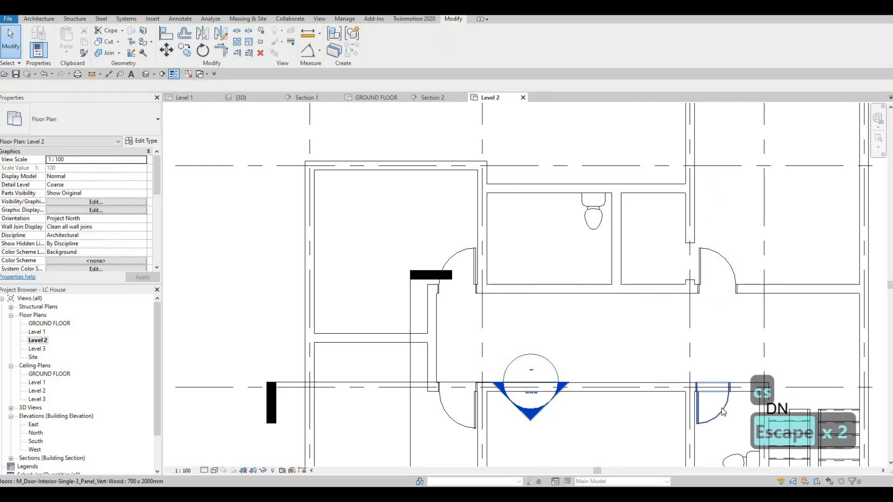
- Place a 700 x 2000mm interior single door in the vertical partition near the corridor wall, swinging into the toilet room
{"action": "key", "text": "c"}
{"action": "key", "text": "s"}
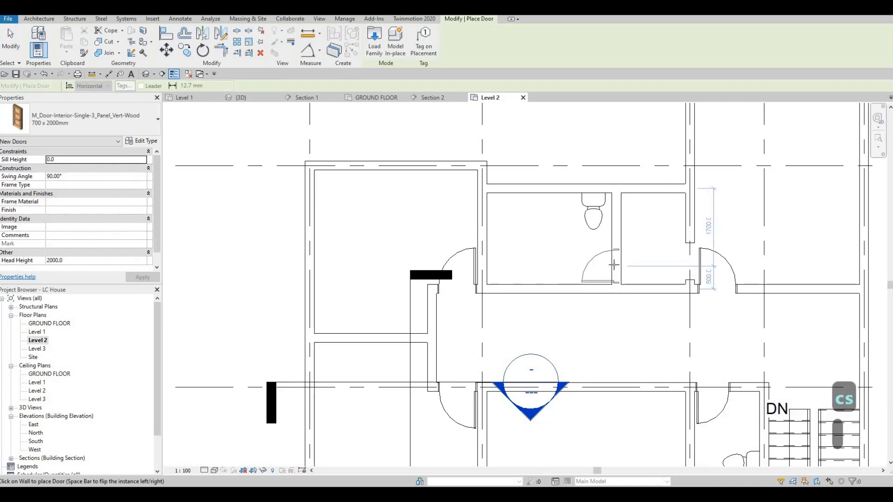
{"action": "key", "text": "Escape"}
{"action": "key", "text": "Escape"}
{"action": "scroll", "coordinate": [614, 265], "scroll_direction": "down", "scroll_amount": 1}
{"action": "middle_click_drag", "start_coordinate": [569, 305], "coordinate": [589, 284]}
{"action": "scroll", "coordinate": [613, 270], "scroll_direction": "down", "scroll_amount": 2}
{"action": "key", "text": "Escape"}
{"action": "scroll", "coordinate": [615, 248], "scroll_direction": "up", "scroll_amount": 1}
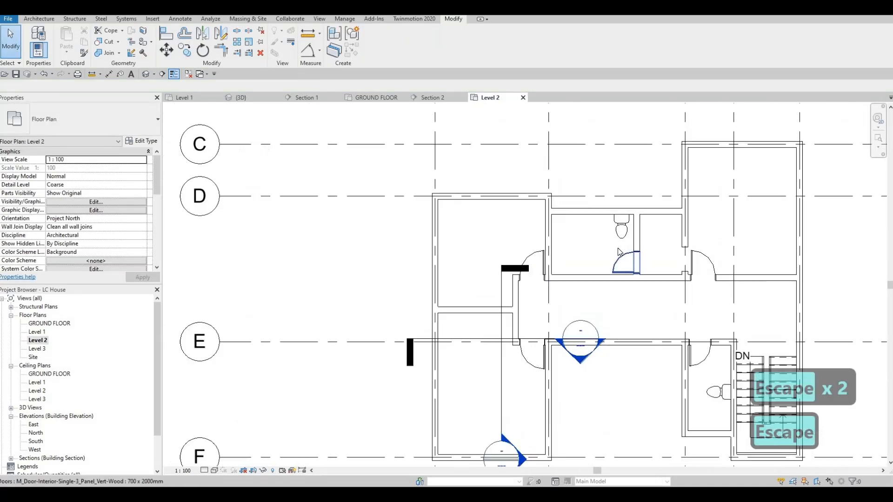
{"action": "scroll", "coordinate": [619, 252], "scroll_direction": "up", "scroll_amount": 1}
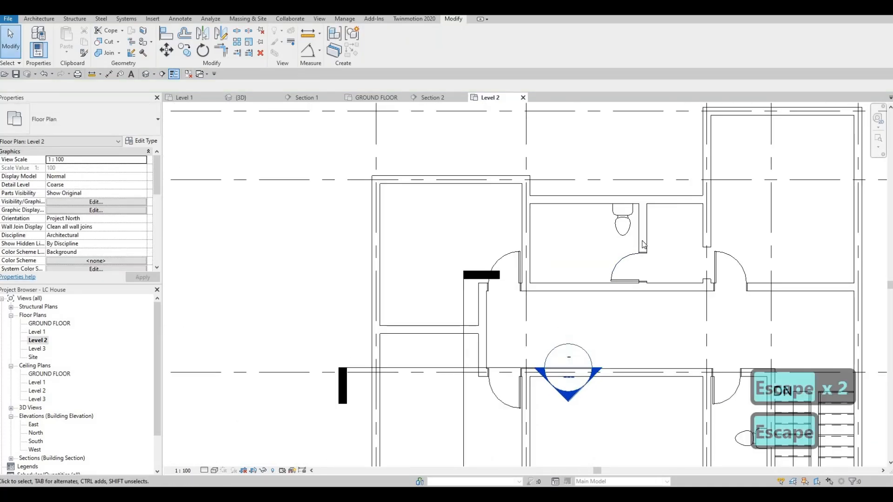
{"action": "key", "text": "Escape"}
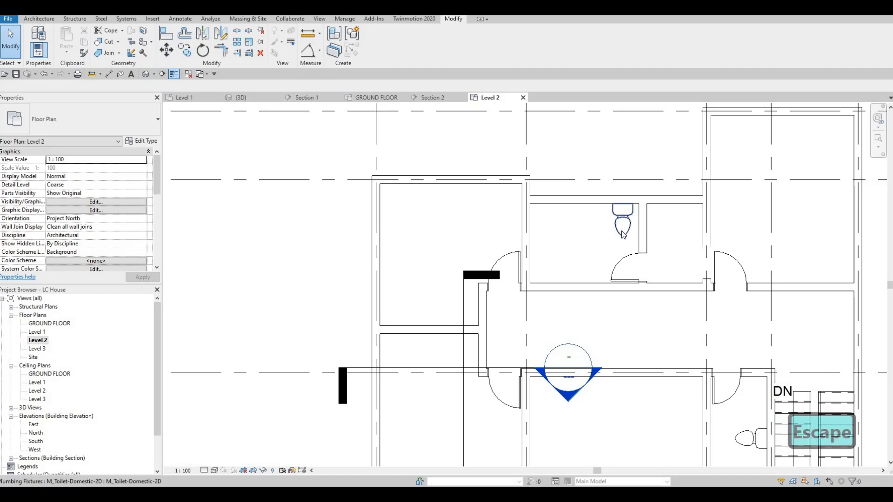
- Nudge the new toilet toward the vertical partition until it is 420 mm from the partition's centerline
{"action": "left_click", "coordinate": [623, 233]}
{"action": "key", "text": "Right"}
{"action": "key", "text": "Right"}
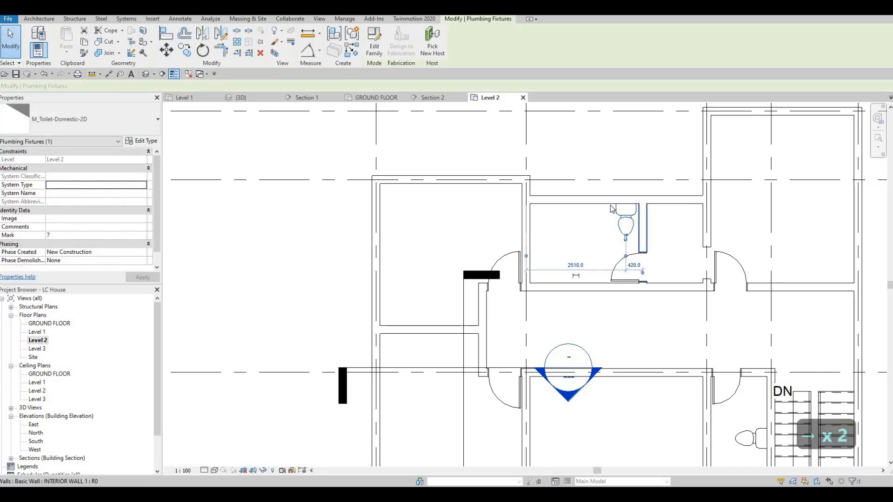
{"action": "key", "text": "Escape"}
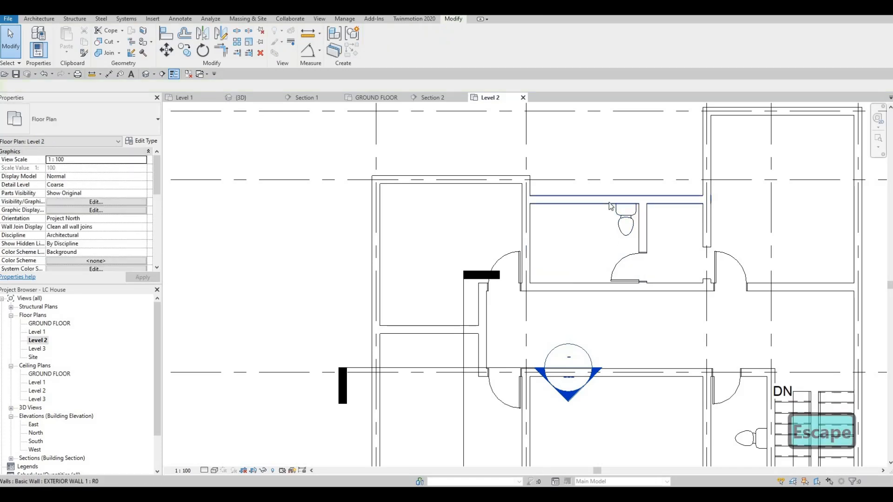
- Duplicate the vertical partition's wall type as INTERIOR WALL 2 and set its structure layer thickness to 100 mm
{"action": "left_click", "coordinate": [643, 230]}
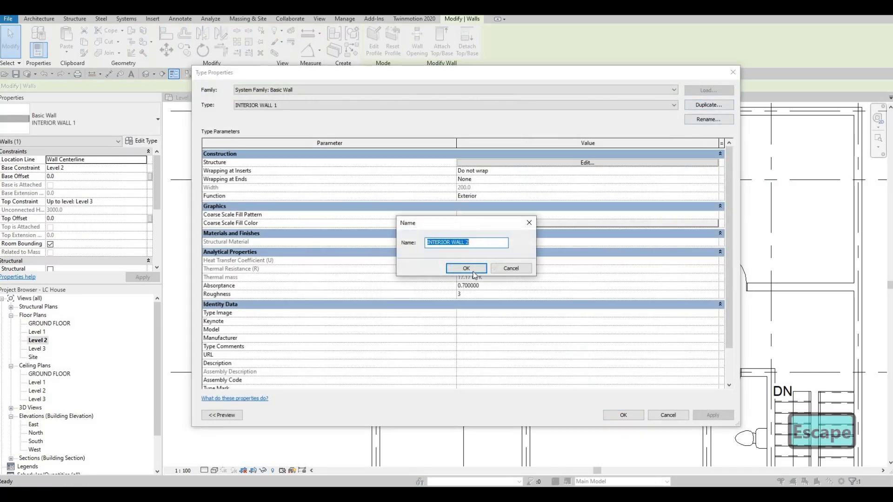
{"action": "left_click", "coordinate": [466, 269]}
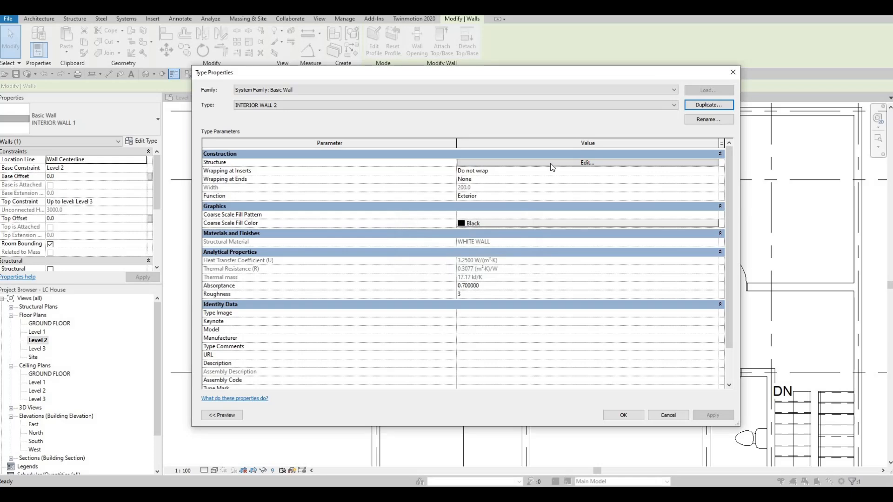
{"action": "left_click", "coordinate": [506, 163]}
{"action": "left_click", "coordinate": [505, 162]}
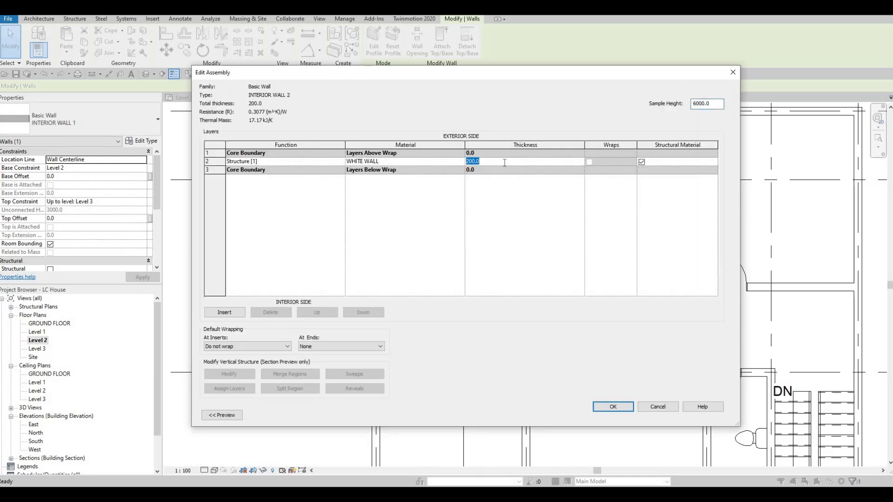
{"action": "type", "text": "100"}
{"action": "key", "text": "Return"}
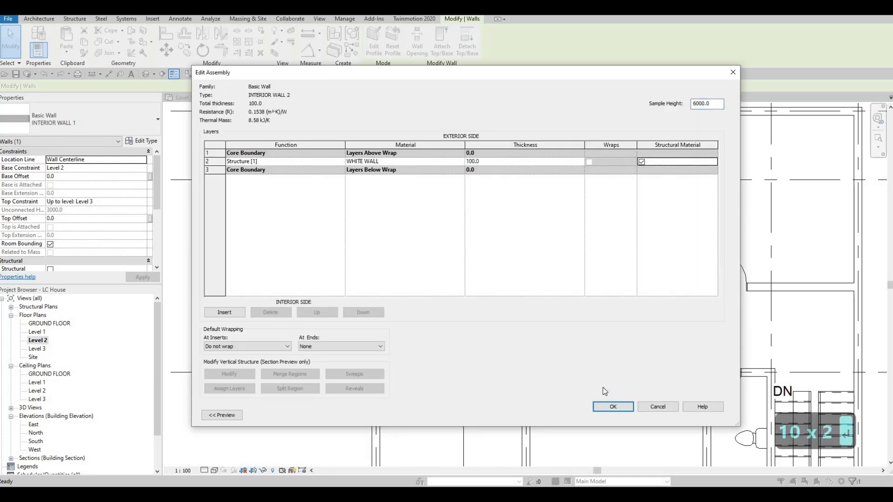
{"action": "key", "text": "Return"}
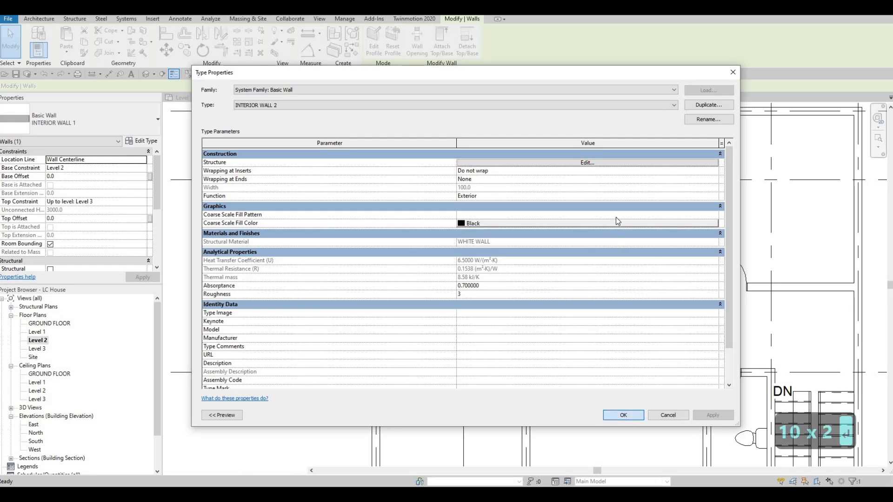
{"action": "key", "text": "Return"}
{"action": "scroll", "coordinate": [594, 194], "scroll_direction": "up", "scroll_amount": 2}
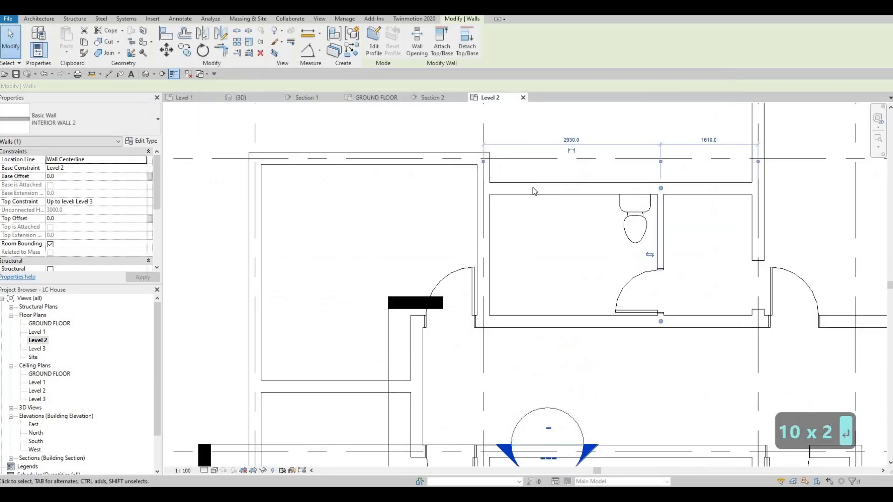
{"action": "left_click", "coordinate": [595, 195]}
{"action": "key", "text": "Escape"}
{"action": "key", "text": "Escape"}
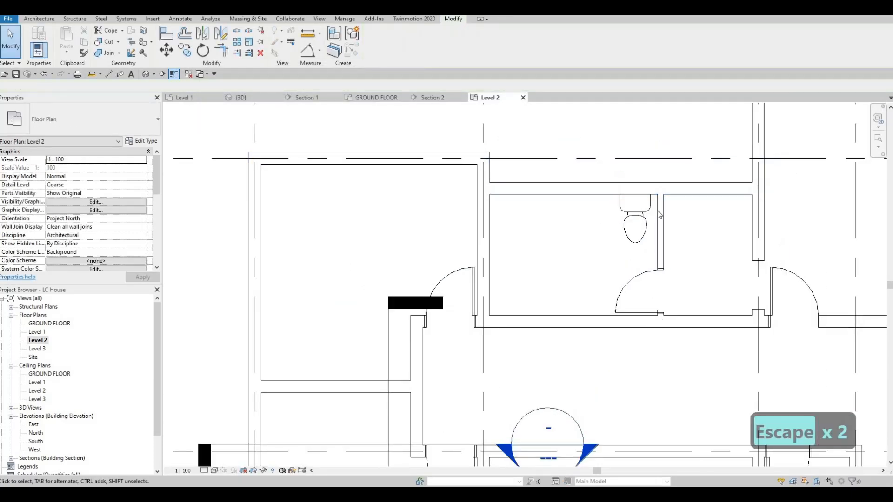
{"action": "left_click", "coordinate": [660, 224]}
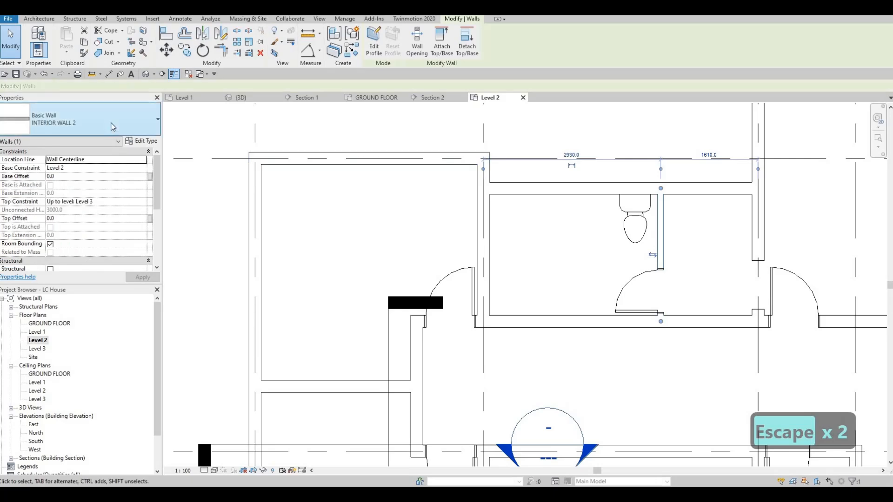
{"action": "left_click", "coordinate": [93, 120]}
{"action": "key", "text": "Escape"}
{"action": "key", "text": "Escape"}
{"action": "key", "text": "Escape"}
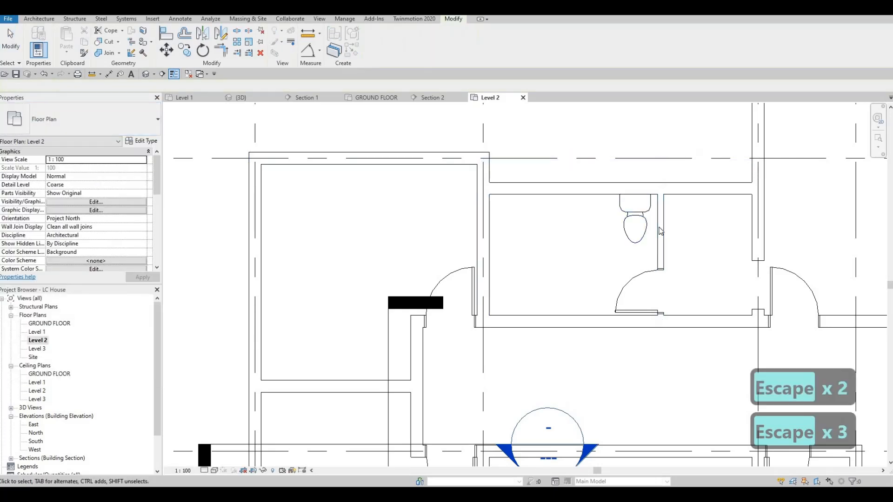
- Draw an INTERIOR WALL 2 stub about 900 mm long beside the toilet, from the exterior wall and about 800 mm from the partition's centerline
{"action": "key", "text": "c"}
{"action": "key", "text": "s"}
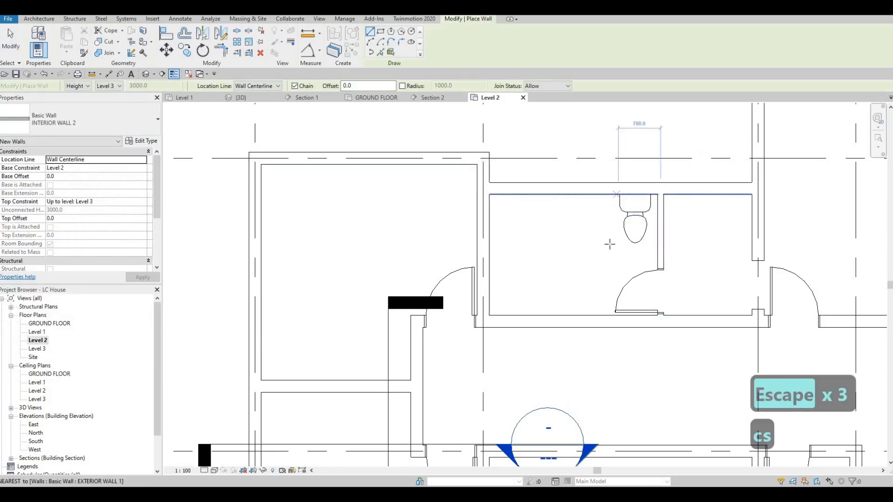
{"action": "key", "text": "Escape"}
{"action": "key", "text": "Escape"}
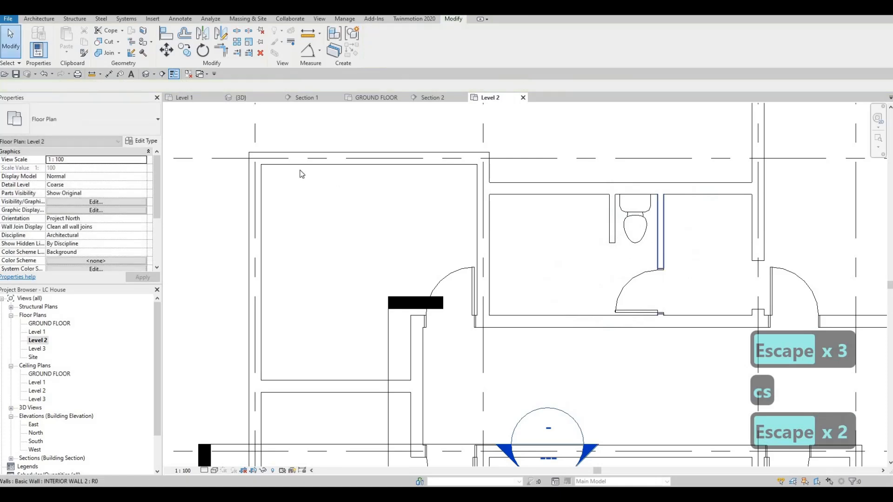
- Change the vertical partition with the door to the INTERIOR WALL 1 type
{"action": "left_click", "coordinate": [117, 121]}
{"action": "left_click", "coordinate": [70, 156]}
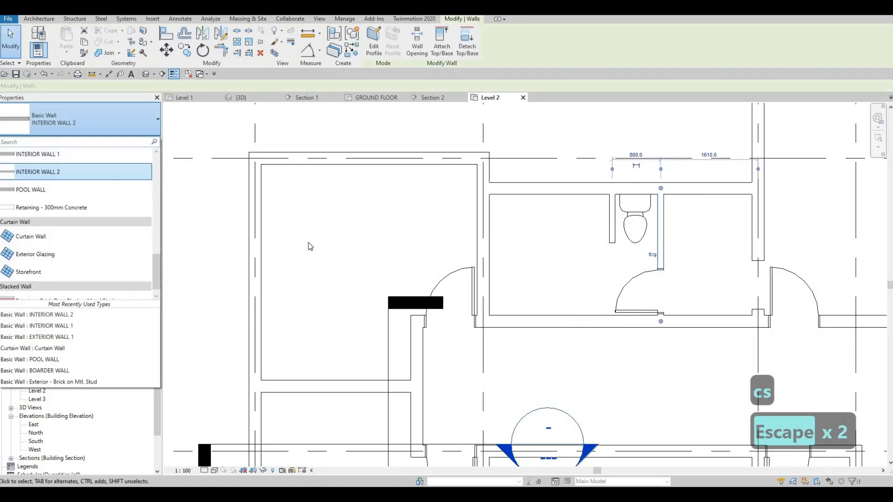
{"action": "key", "text": "Escape"}
{"action": "key", "text": "Escape"}
{"action": "key", "text": "Escape"}
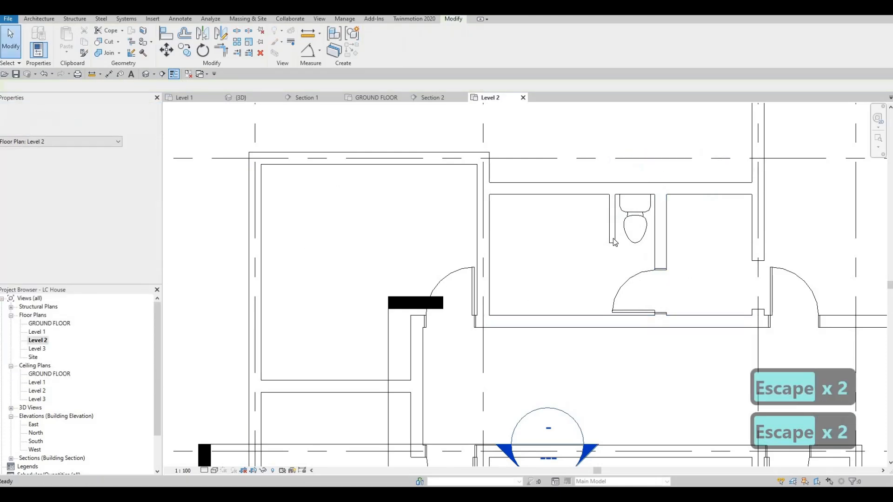
- Nudge the stub wall to 820 mm from the partition's centerline and extend its free end slightly past the toilet
{"action": "left_click", "coordinate": [610, 237]}
{"action": "key", "text": "Left"}
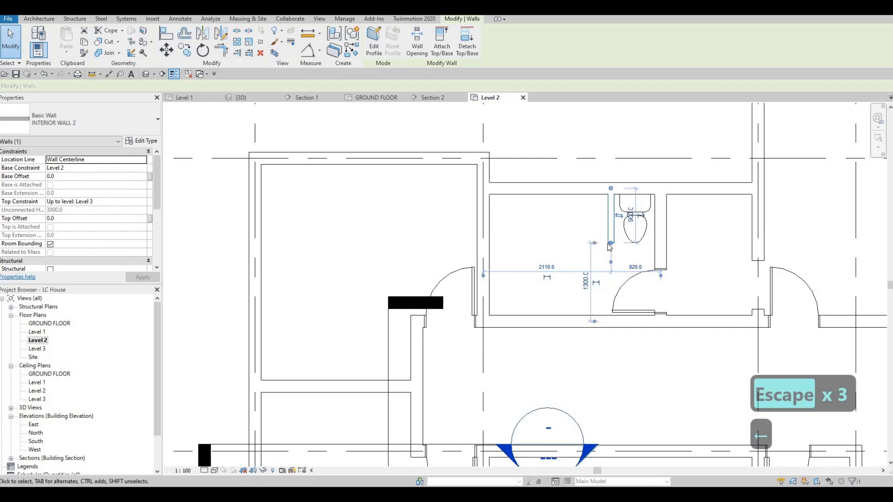
{"action": "scroll", "coordinate": [611, 243], "scroll_direction": "up", "scroll_amount": 2}
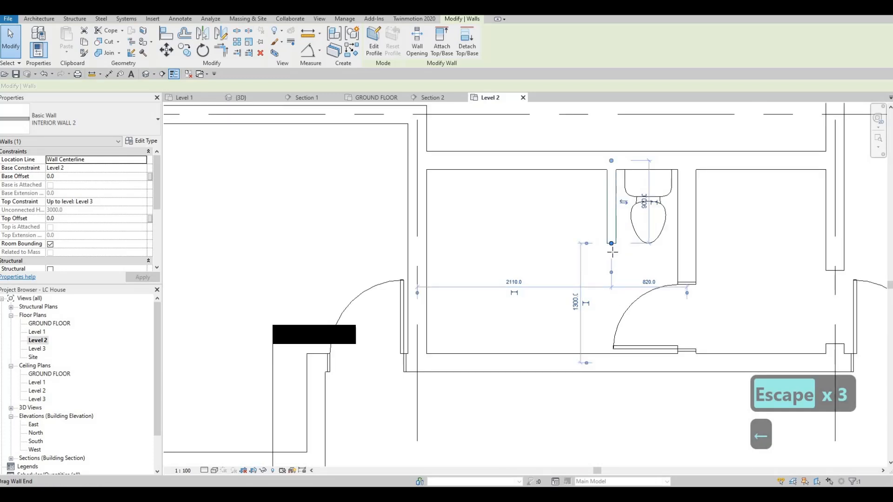
{"action": "left_click_drag", "start_coordinate": [611, 243], "coordinate": [612, 252]}
{"action": "key", "text": "Escape"}
{"action": "key", "text": "Escape"}
{"action": "key", "text": "Escape"}
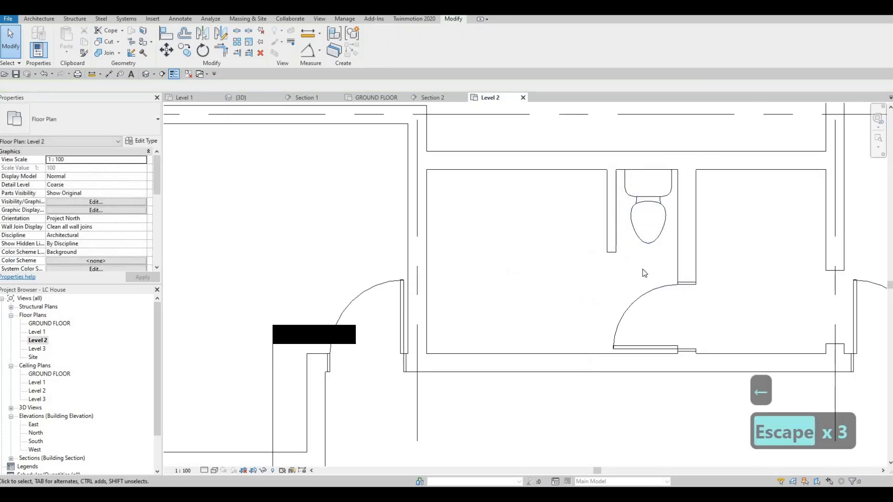
{"action": "scroll", "coordinate": [619, 268], "scroll_direction": "down", "scroll_amount": 3}
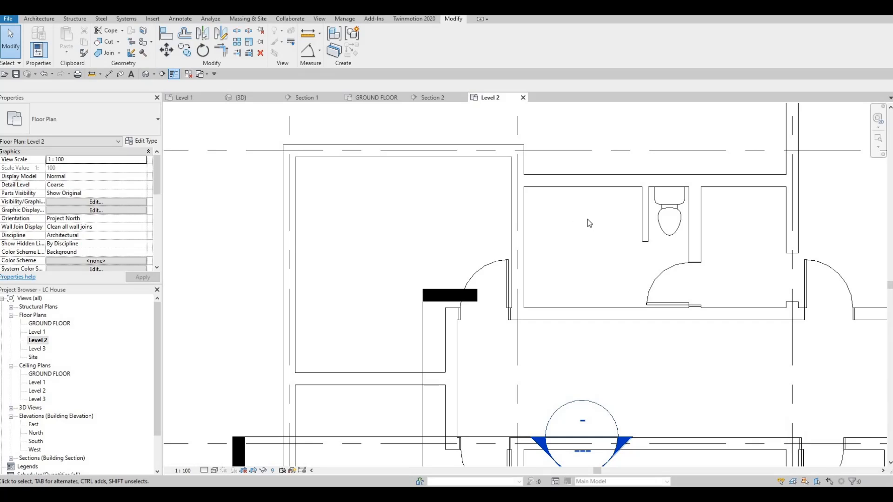
{"action": "key", "text": "F1"}
{"action": "key", "text": "F1"}
{"action": "key", "text": "F1"}
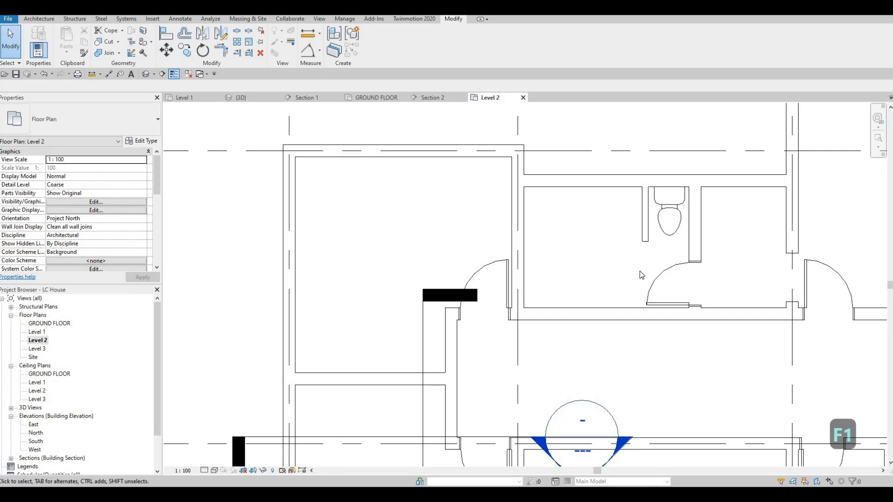
- Look over the Level 2 plan, checking the toilet rooms, bedrooms, corridor and staircase between grids C and F
{"action": "middle_click_drag", "start_coordinate": [642, 281], "coordinate": [585, 239]}
{"action": "scroll", "coordinate": [585, 239], "scroll_direction": "down", "scroll_amount": 3}
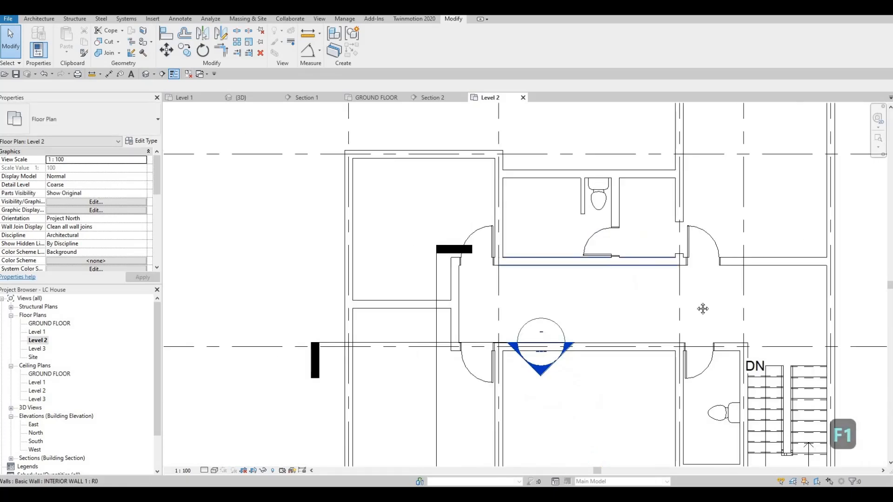
{"action": "middle_click_drag", "start_coordinate": [702, 295], "coordinate": [683, 212]}
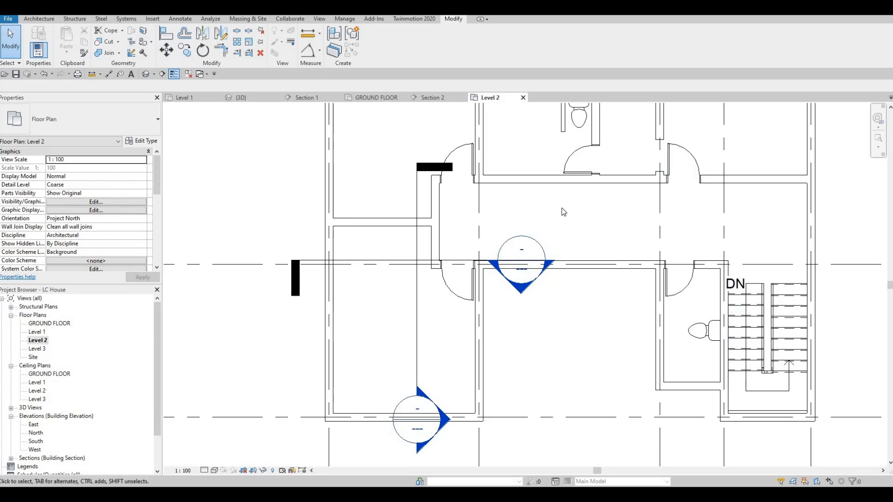
{"action": "middle_click_drag", "start_coordinate": [525, 158], "coordinate": [560, 209]}
{"action": "scroll", "coordinate": [586, 208], "scroll_direction": "down", "scroll_amount": 1}
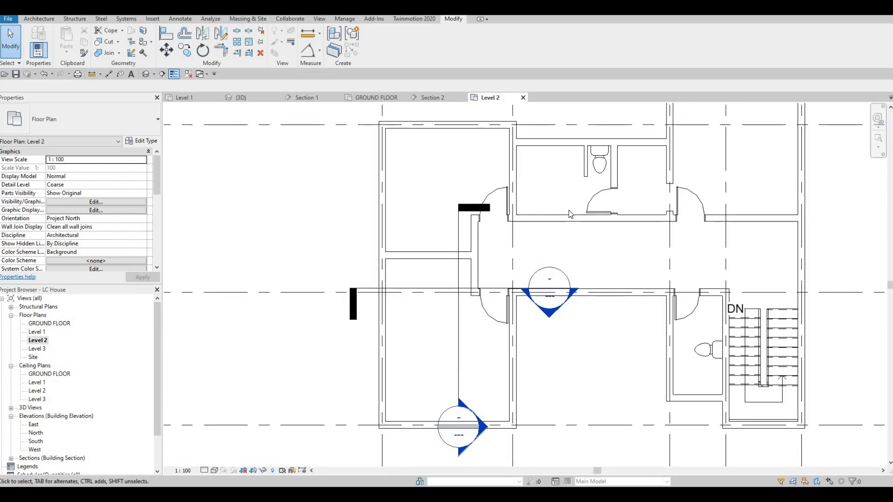
{"action": "scroll", "coordinate": [605, 232], "scroll_direction": "down", "scroll_amount": 2}
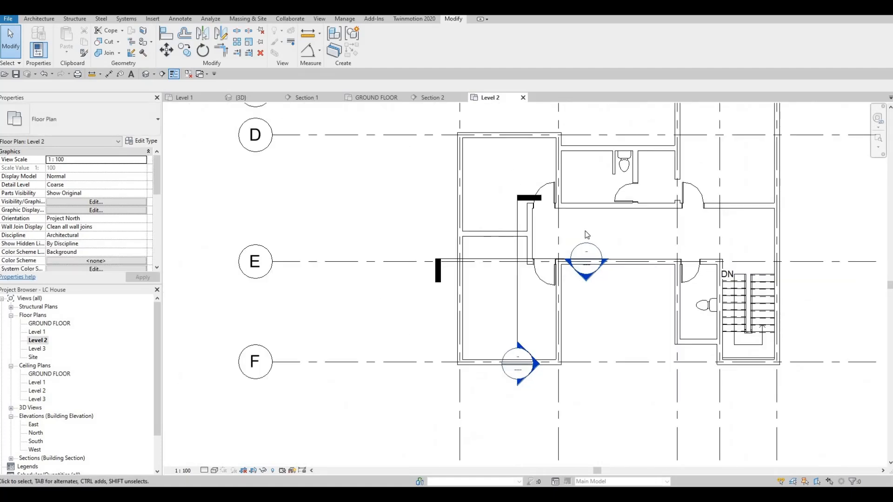
{"action": "middle_click_drag", "start_coordinate": [539, 231], "coordinate": [573, 234]}
{"action": "scroll", "coordinate": [600, 231], "scroll_direction": "down", "scroll_amount": 1}
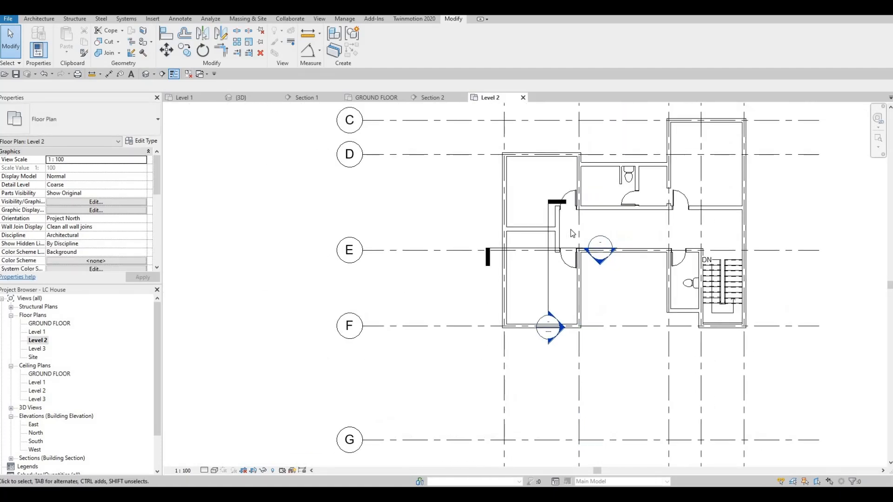
{"action": "middle_click_drag", "start_coordinate": [603, 206], "coordinate": [571, 210]}
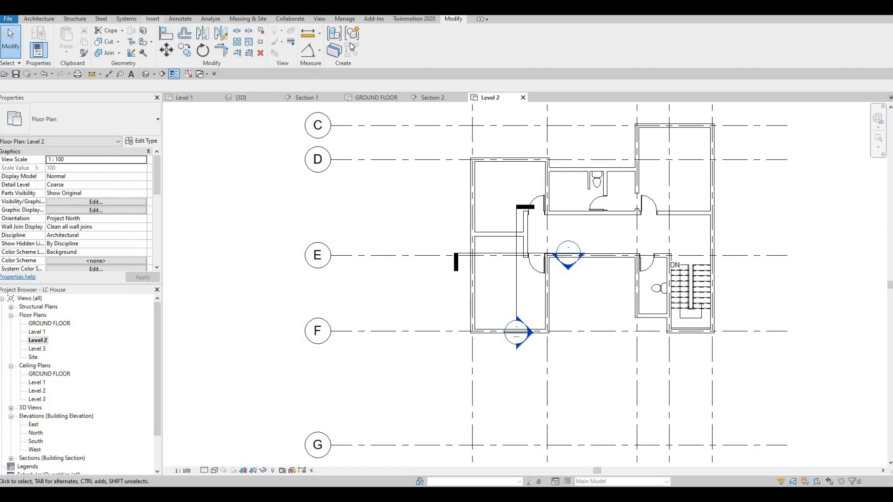
- Load the M_Bed-Box family from the Beds folder of the Furniture library into the project
{"action": "left_click", "coordinate": [153, 18]}
{"action": "left_click", "coordinate": [381, 39]}
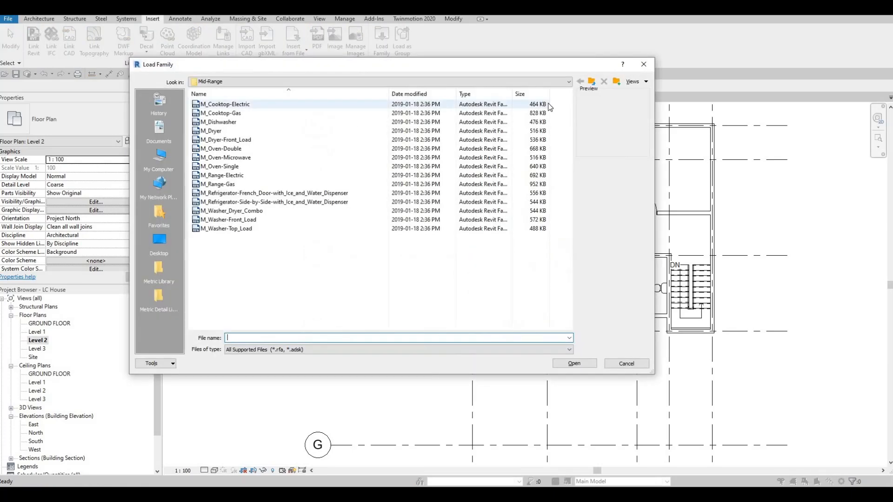
{"action": "left_click", "coordinate": [590, 81]}
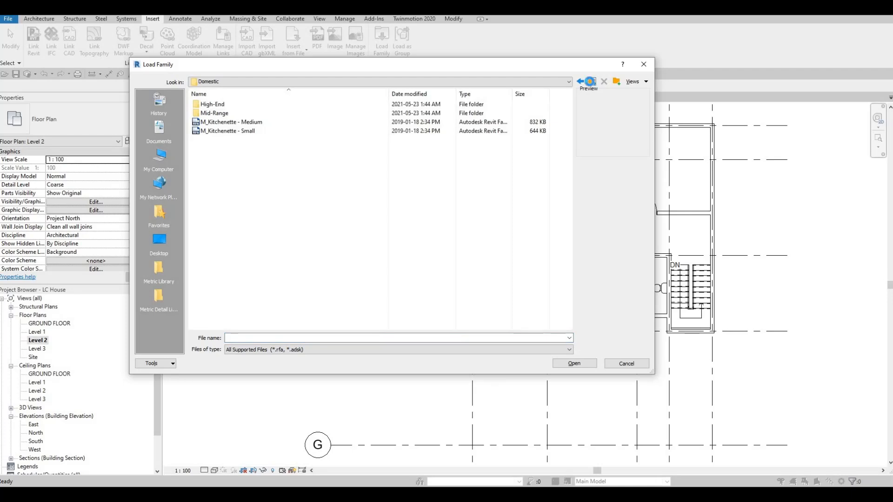
{"action": "left_click", "coordinate": [590, 82]}
{"action": "left_click", "coordinate": [590, 82]}
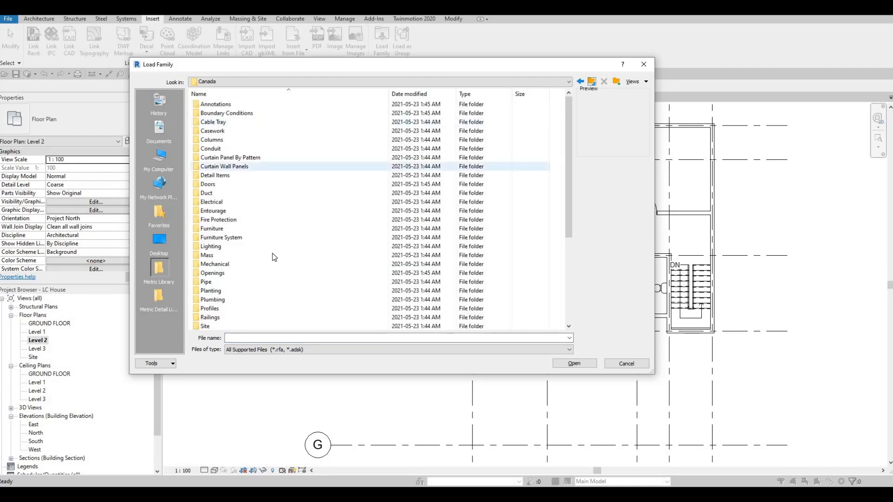
{"action": "scroll", "coordinate": [216, 206], "scroll_direction": "down", "scroll_amount": 2}
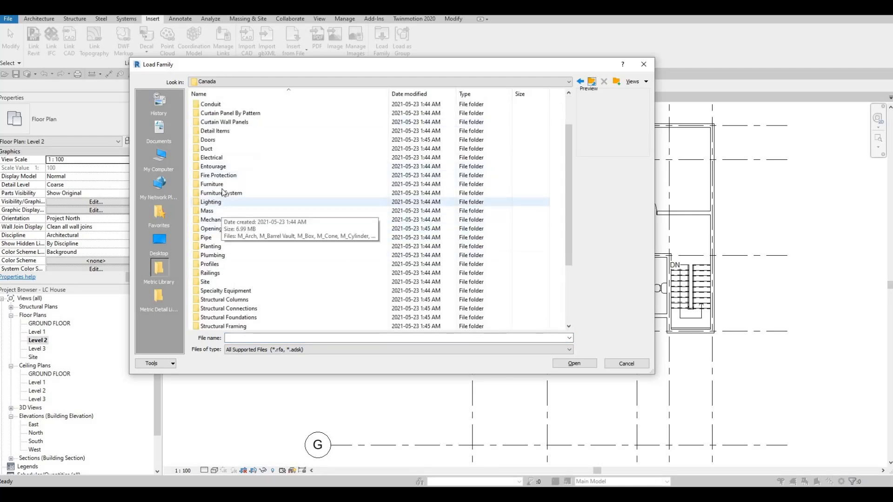
{"action": "double_click", "coordinate": [213, 185]}
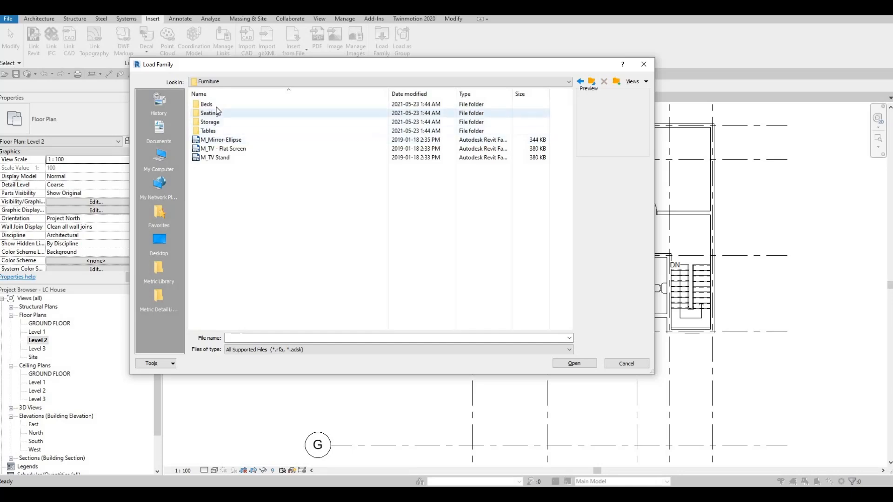
{"action": "double_click", "coordinate": [219, 106]}
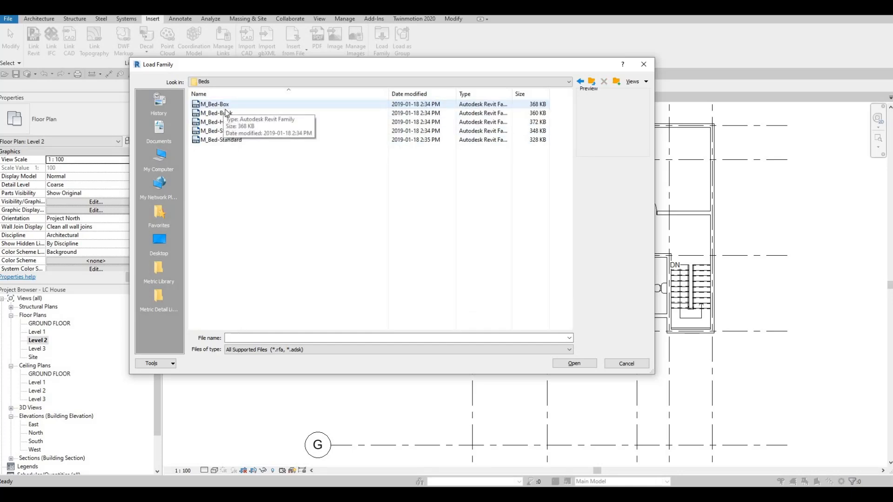
{"action": "left_click", "coordinate": [222, 105]}
{"action": "key", "text": "Return"}
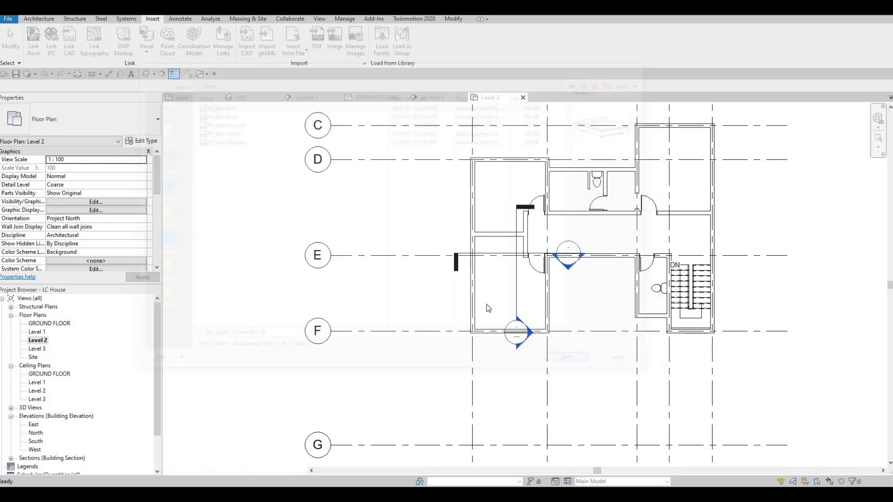
- Place a 1525 x 2007mm - Queen M_Bed-Box in the bedroom below grid C, with its headboard against the east exterior wall
{"action": "key", "text": "c"}
{"action": "key", "text": "m"}
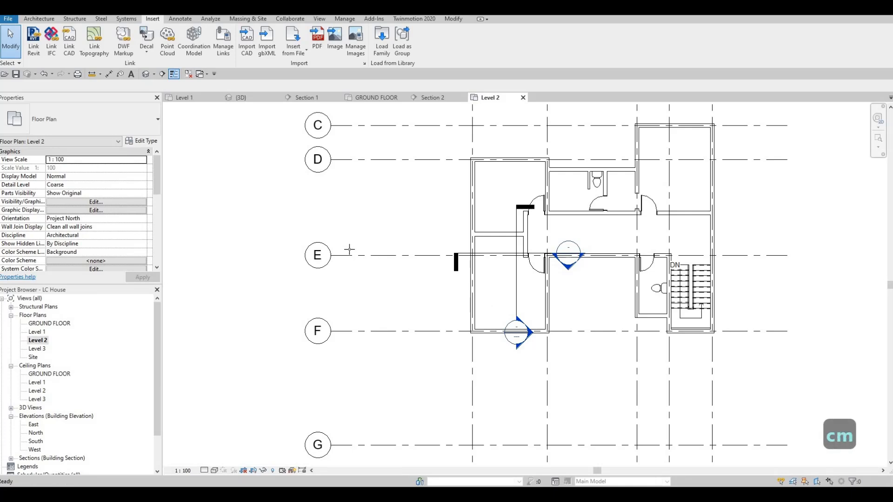
{"action": "left_click", "coordinate": [110, 127]}
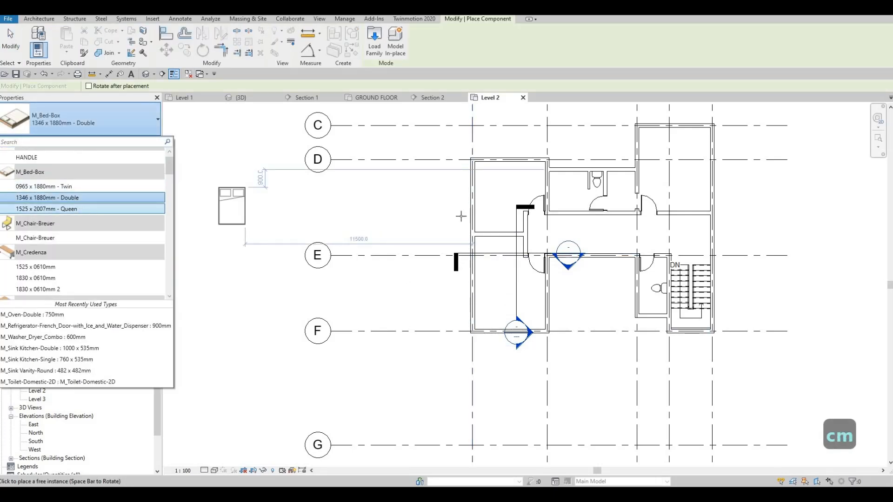
{"action": "left_click", "coordinate": [79, 209]}
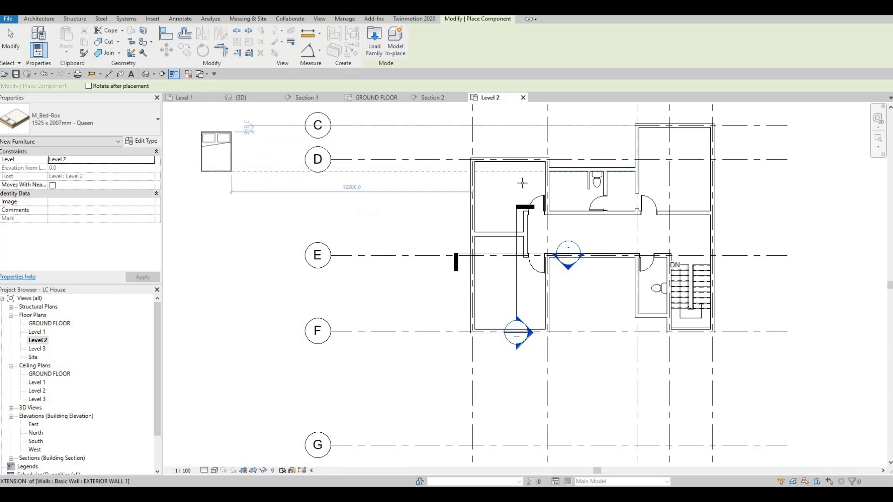
{"action": "middle_click_drag", "start_coordinate": [675, 178], "coordinate": [624, 195]}
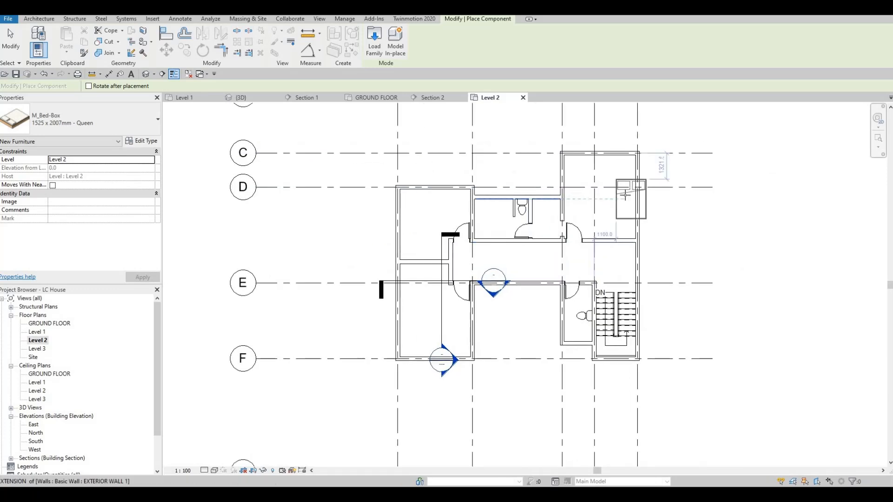
{"action": "scroll", "coordinate": [622, 192], "scroll_direction": "up", "scroll_amount": 2}
{"action": "key", "text": "space"}
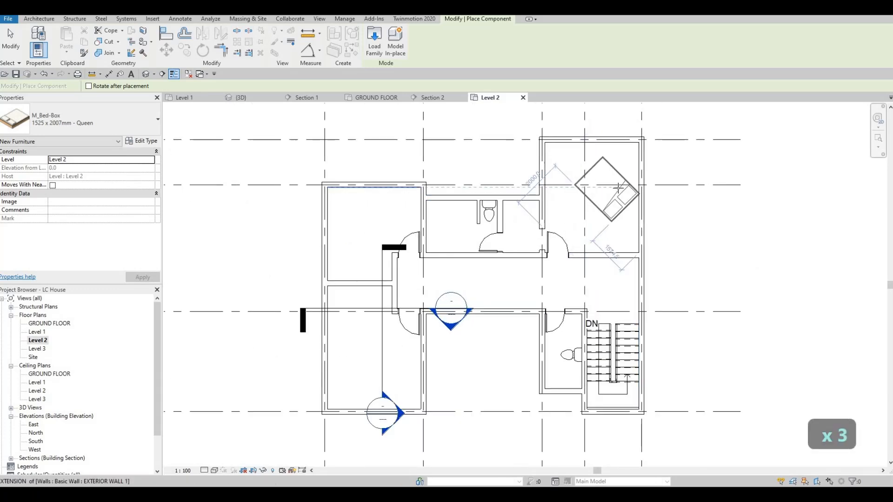
{"action": "scroll", "coordinate": [616, 189], "scroll_direction": "up", "scroll_amount": 2}
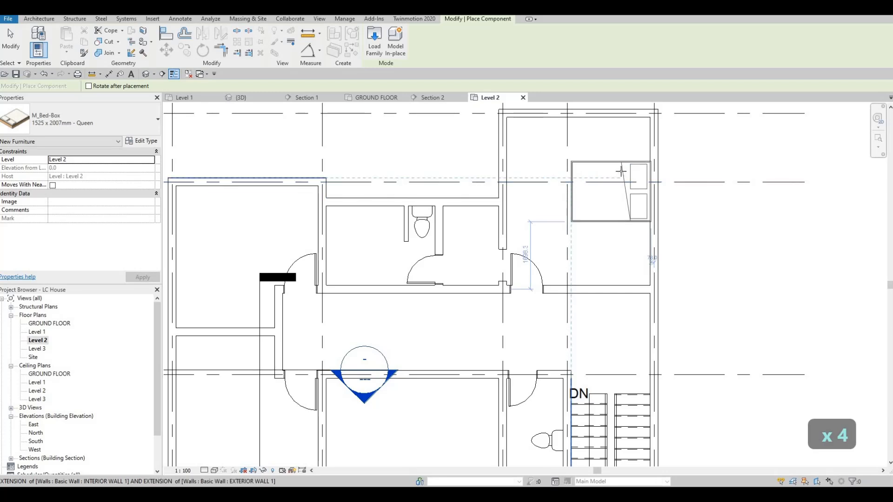
{"action": "scroll", "coordinate": [622, 174], "scroll_direction": "up", "scroll_amount": 1}
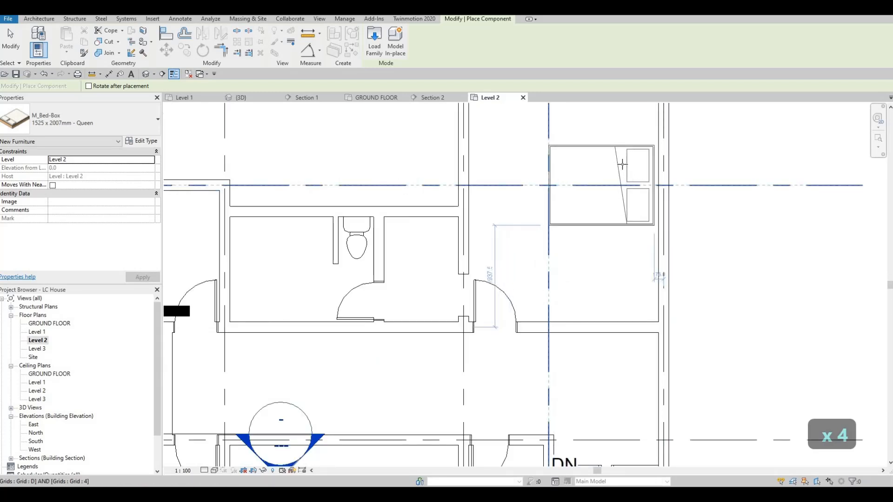
{"action": "scroll", "coordinate": [616, 156], "scroll_direction": "up", "scroll_amount": 2}
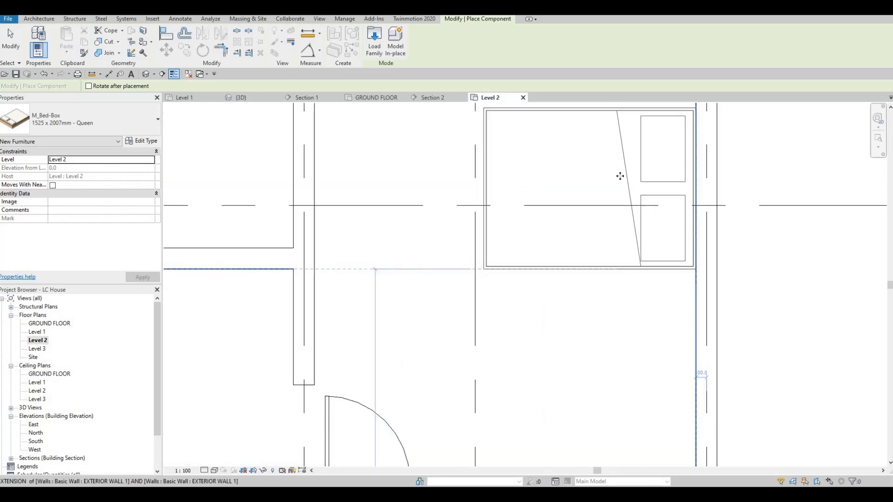
- Place a second queen bed in the northwest bedroom, headboard against the west exterior wall and about 700 mm below grid D
{"action": "scroll", "coordinate": [588, 211], "scroll_direction": "down", "scroll_amount": 3}
{"action": "middle_click_drag", "start_coordinate": [528, 216], "coordinate": [596, 239]}
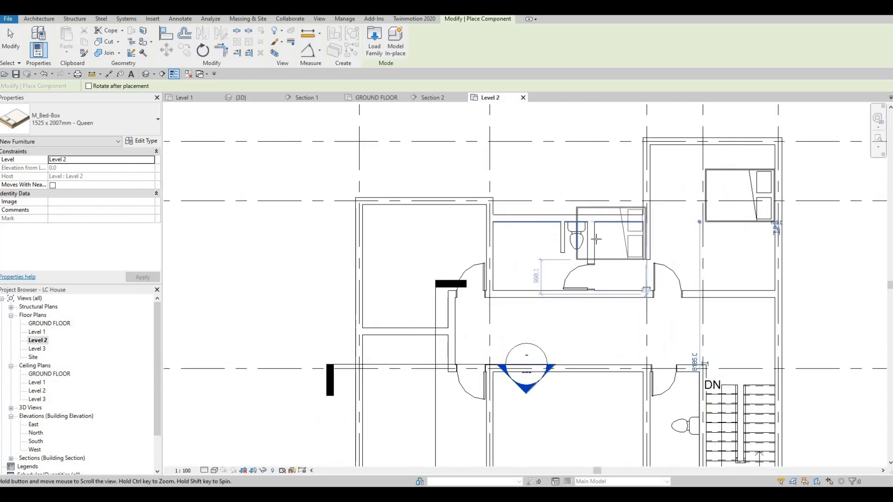
{"action": "scroll", "coordinate": [596, 238], "scroll_direction": "down", "scroll_amount": 1}
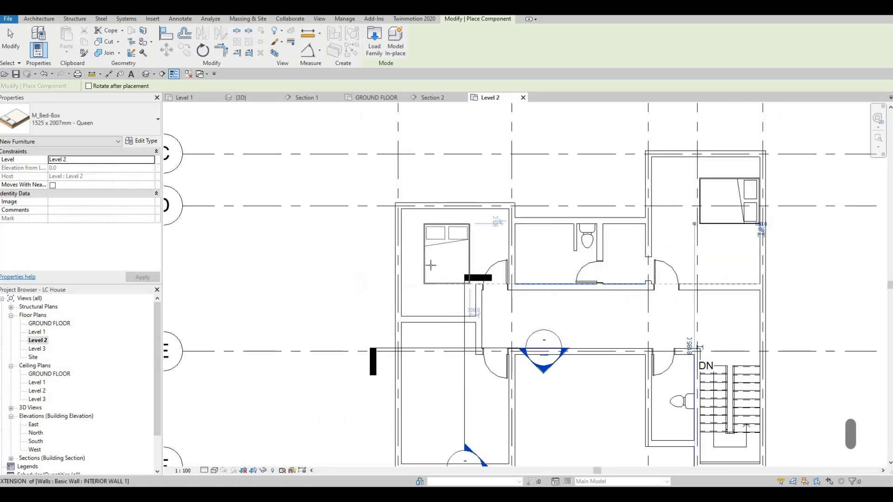
{"action": "key", "text": "space"}
{"action": "scroll", "coordinate": [431, 265], "scroll_direction": "up", "scroll_amount": 2}
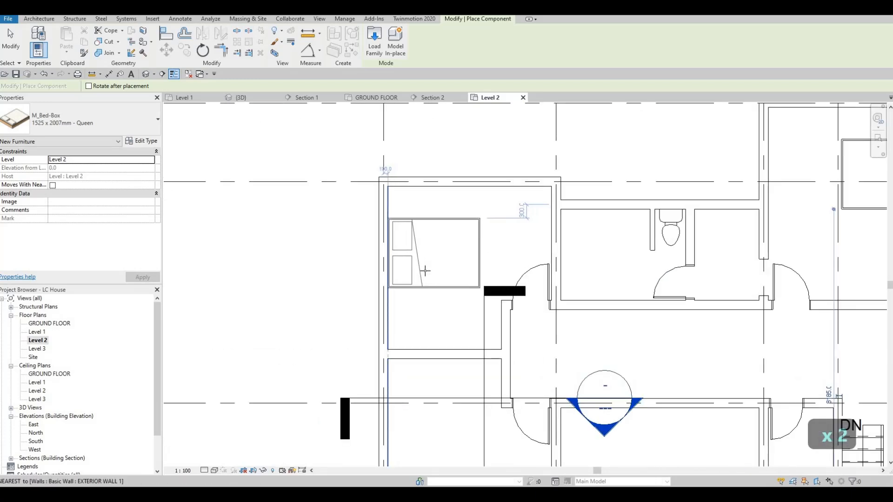
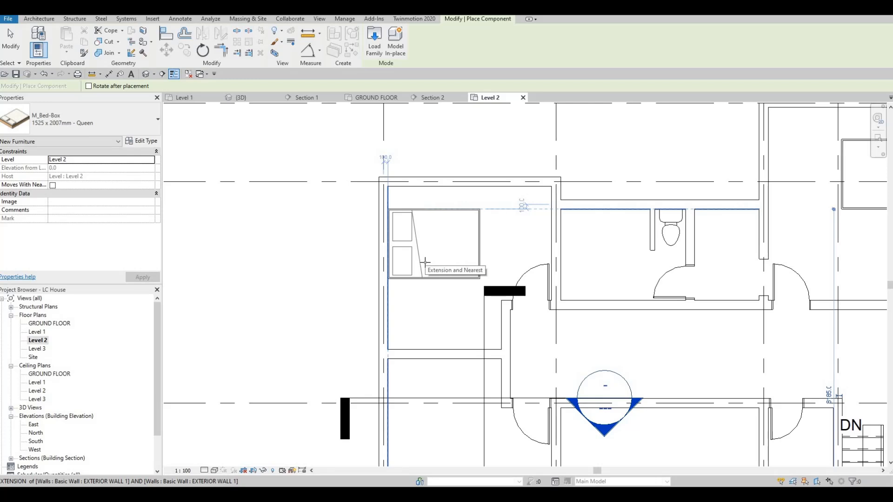
{"action": "left_click", "coordinate": [438, 255]}
- Place a third queen bed in the southwest bedroom between grids E and F, against the west wall and aligned with the northwest bedroom's bed
{"action": "middle_click_drag", "start_coordinate": [508, 289], "coordinate": [565, 260]}
{"action": "scroll", "coordinate": [527, 266], "scroll_direction": "down", "scroll_amount": 1}
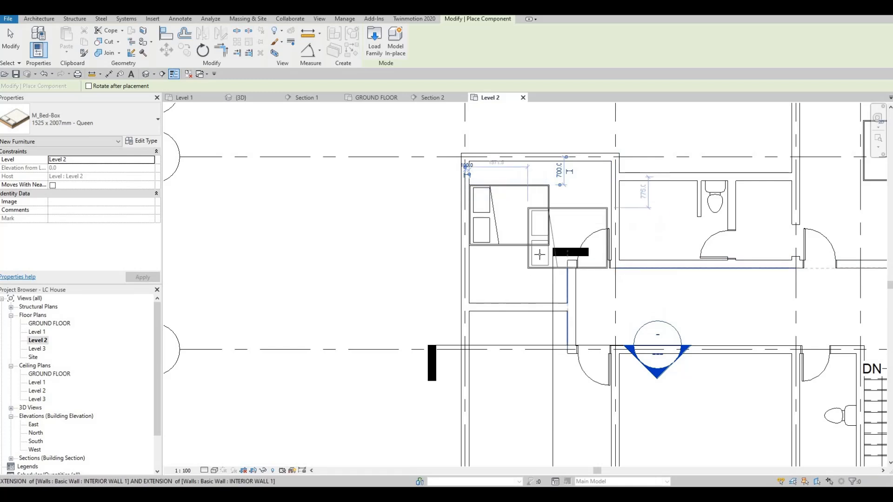
{"action": "scroll", "coordinate": [501, 293], "scroll_direction": "down", "scroll_amount": 1}
{"action": "middle_click_drag", "start_coordinate": [503, 305], "coordinate": [517, 205]}
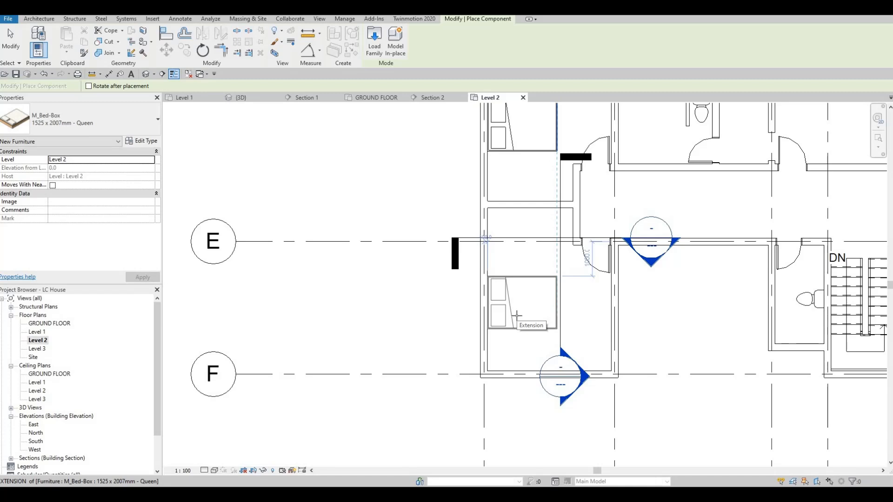
{"action": "key", "text": "Escape"}
{"action": "key", "text": "Escape"}
{"action": "key", "text": "Escape"}
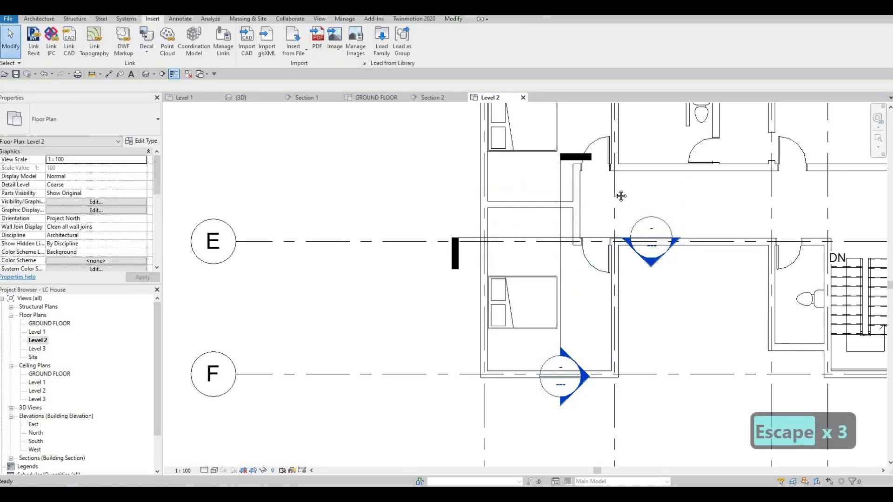
- Join the short wall holding the northwest bedroom's door with the toilet room's corridor wall into one continuous wall
{"action": "scroll", "coordinate": [621, 193], "scroll_direction": "up", "scroll_amount": 2}
{"action": "middle_click_drag", "start_coordinate": [598, 178], "coordinate": [597, 204]}
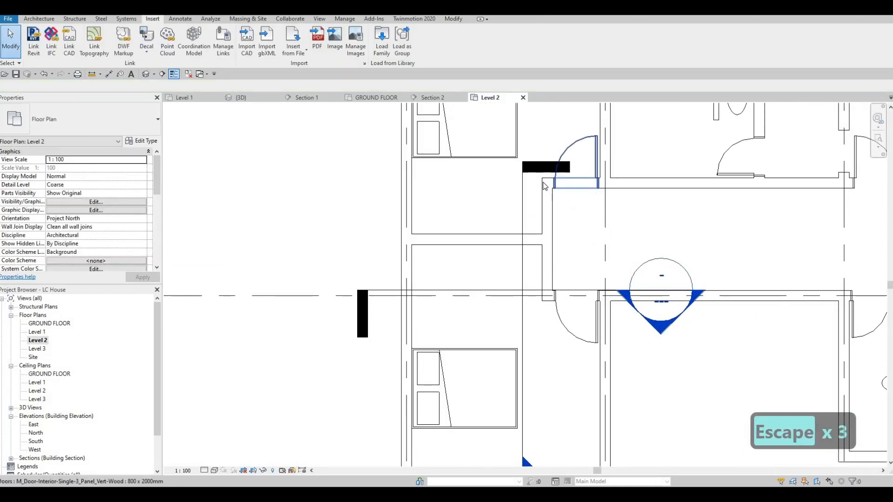
{"action": "left_click", "coordinate": [595, 198]}
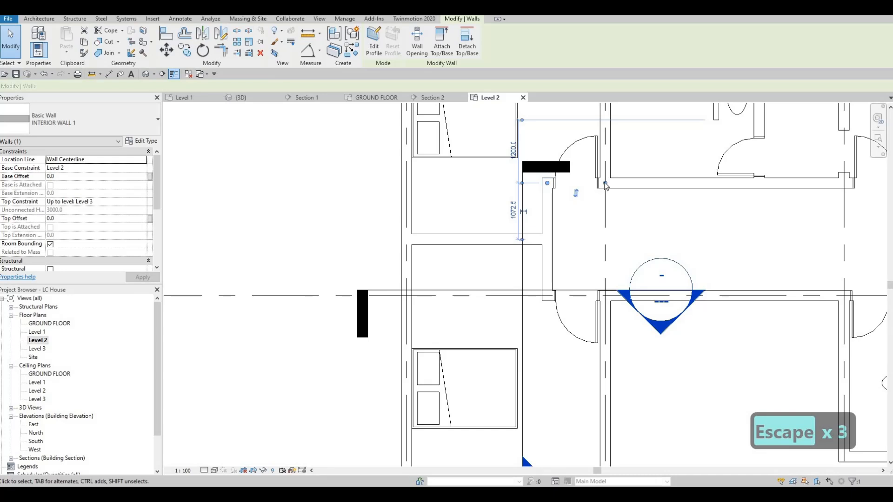
{"action": "left_click", "coordinate": [550, 186]}
{"action": "key", "text": "Escape"}
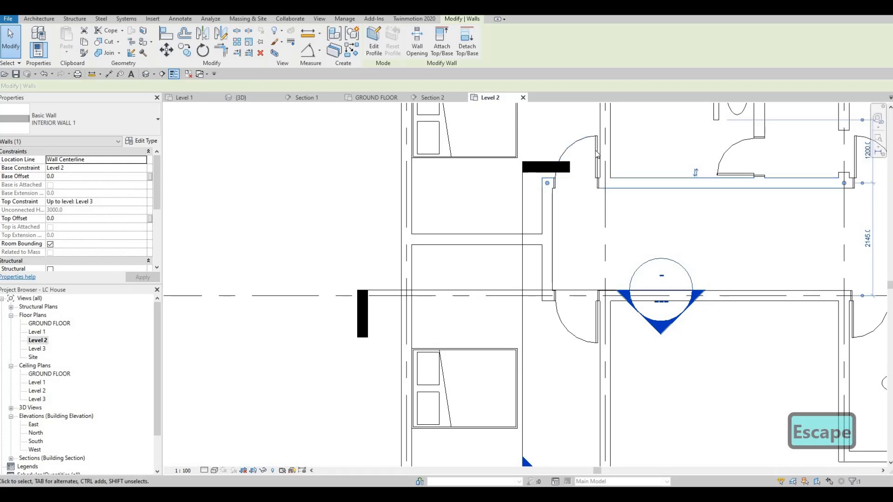
{"action": "key", "text": "Escape"}
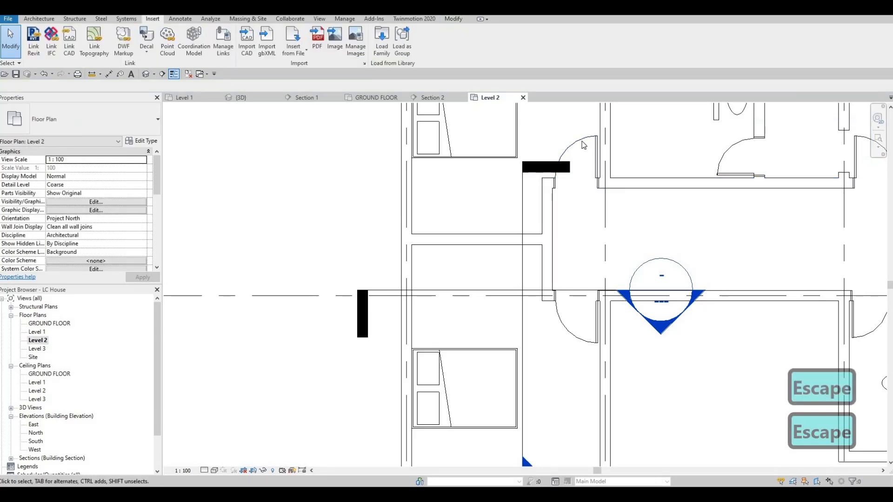
- Delete the northwest bedroom's door and shorten the corridor wall back to the partition on grid 2
{"action": "left_click", "coordinate": [588, 194]}
{"action": "key", "text": "Delete"}
{"action": "middle_click_drag", "start_coordinate": [572, 215], "coordinate": [562, 253]}
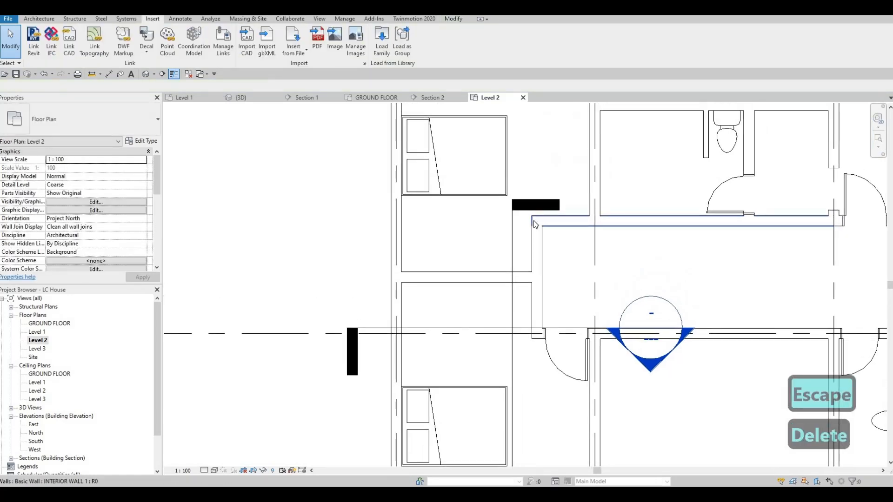
{"action": "left_click", "coordinate": [592, 220]}
{"action": "key", "text": "Delete"}
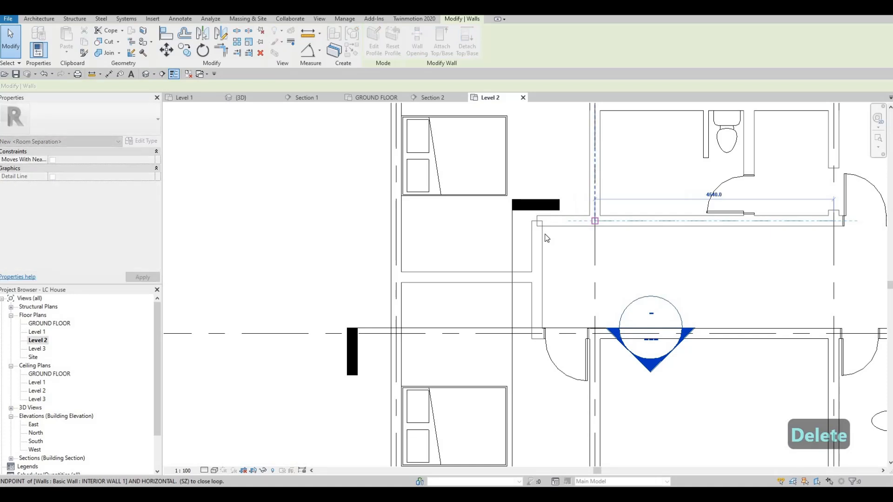
{"action": "key", "text": "Escape"}
{"action": "key", "text": "Escape"}
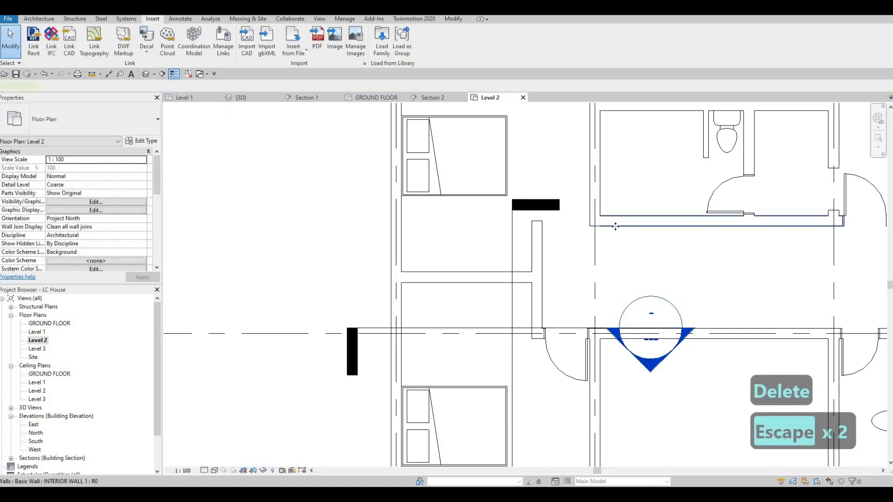
{"action": "left_click", "coordinate": [615, 226]}
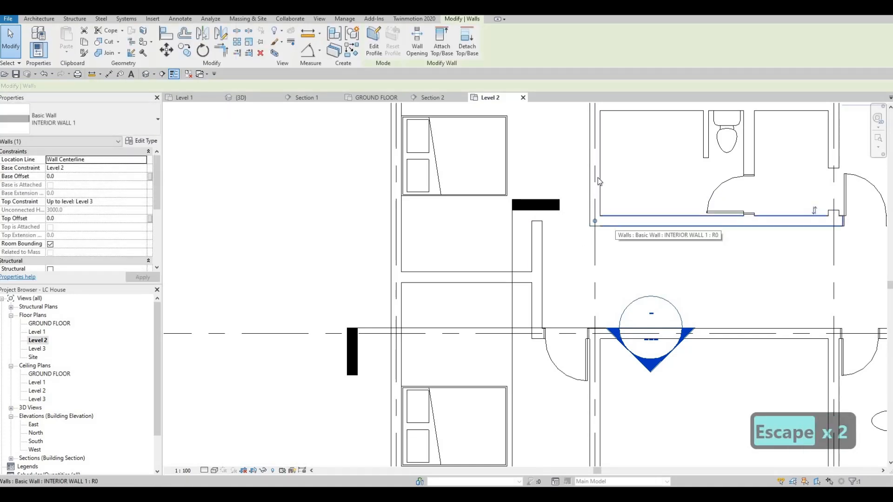
{"action": "key", "text": "Escape"}
{"action": "key", "text": "Escape"}
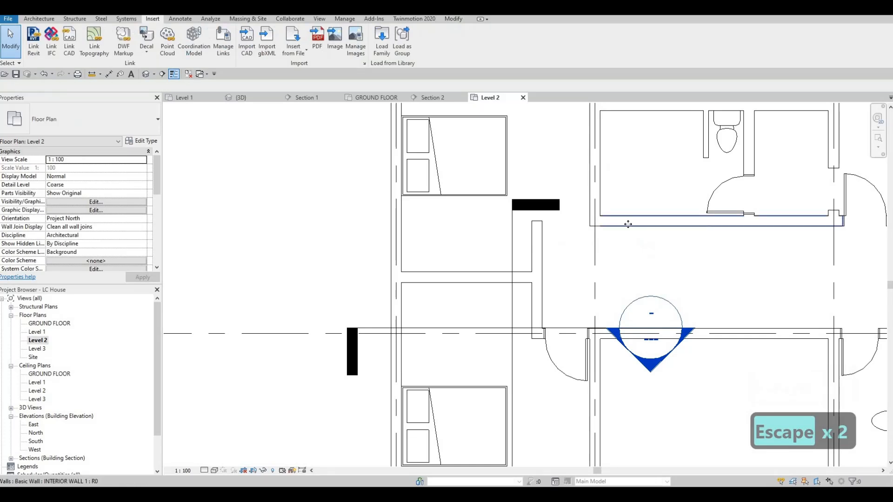
- Draw a 1100 mm horizontal INTERIOR WALL 1 from the northwest bedroom's short vertical wall east to grid 2, just below the toilet room's corridor wall
{"action": "left_click", "coordinate": [628, 224]}
{"action": "key", "text": "c"}
{"action": "key", "text": "s"}
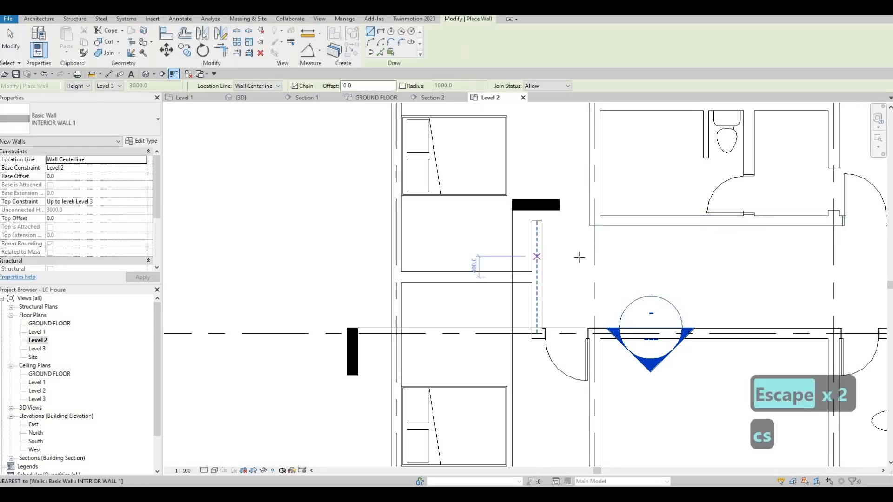
{"action": "left_click", "coordinate": [536, 257]}
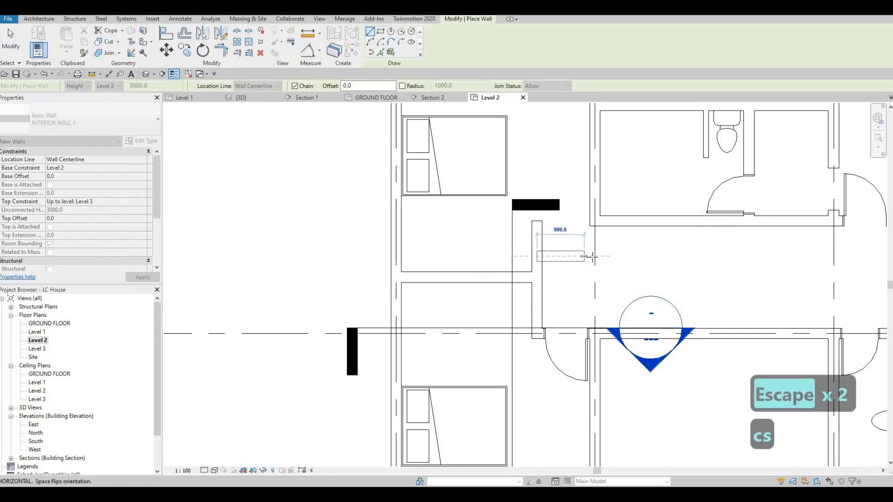
{"action": "left_click", "coordinate": [594, 256]}
{"action": "key", "text": "Escape"}
{"action": "key", "text": "Escape"}
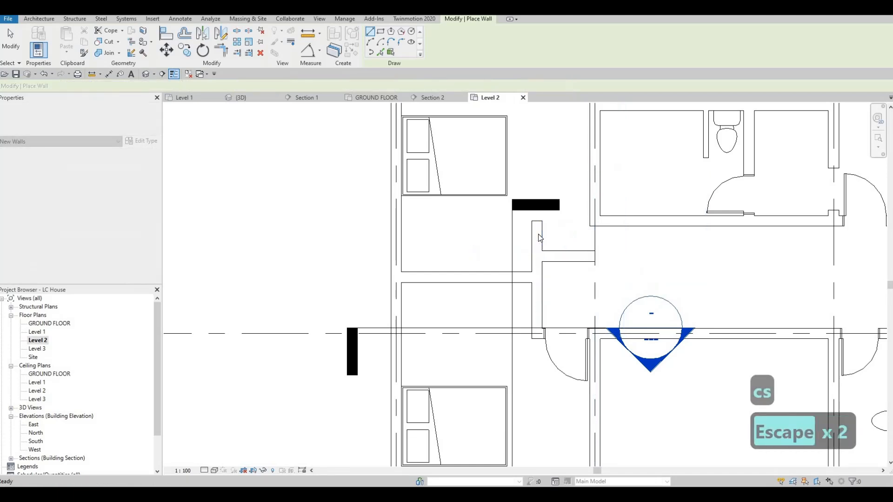
- Nudge the new short wall north until its centreline is about 1790 mm above the grid line through the corridor's south wall
{"action": "left_click", "coordinate": [564, 255]}
{"action": "key", "text": "Up"}
{"action": "key", "text": "Up"}
{"action": "key", "text": "Up"}
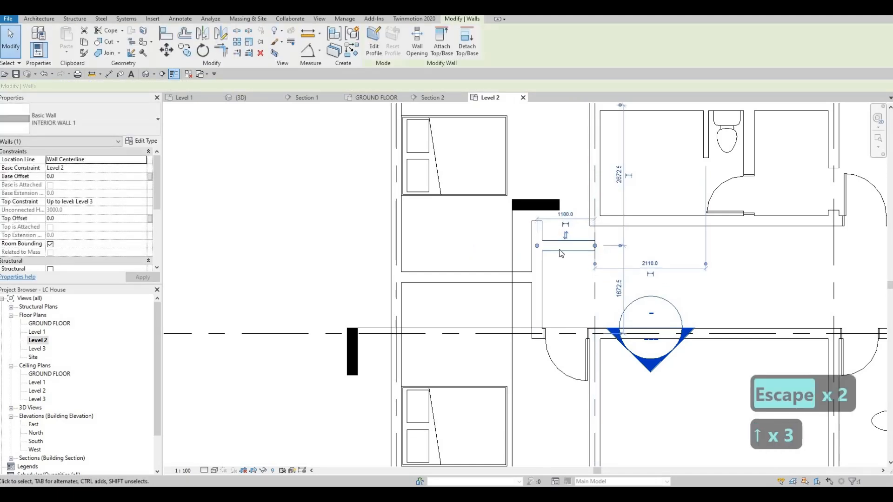
{"action": "key", "text": "Up"}
{"action": "key", "text": "Up"}
{"action": "key", "text": "Up"}
{"action": "key", "text": "Escape"}
{"action": "key", "text": "Escape"}
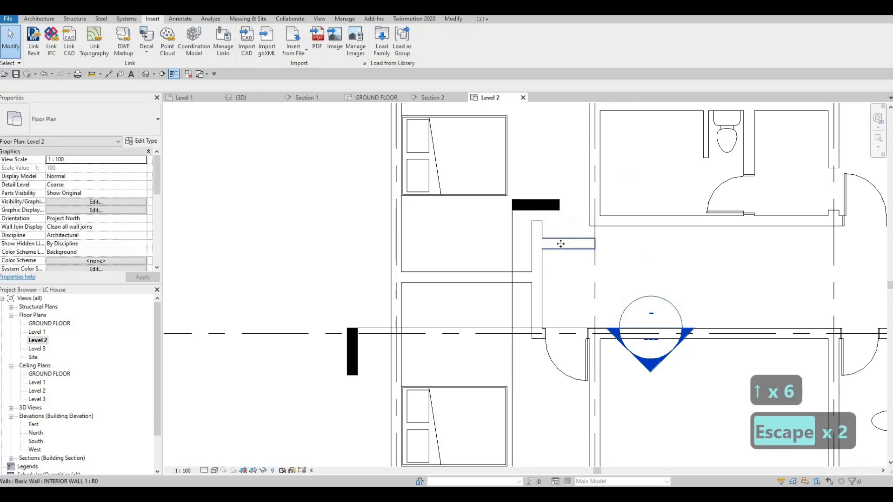
{"action": "left_click", "coordinate": [561, 244]}
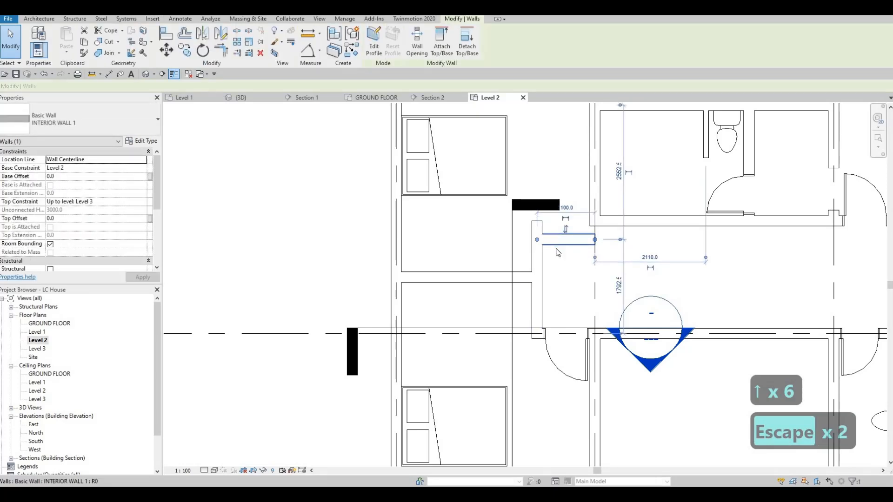
{"action": "key", "text": "Up"}
{"action": "key", "text": "Up"}
{"action": "key", "text": "Escape"}
{"action": "key", "text": "Escape"}
{"action": "key", "text": "Escape"}
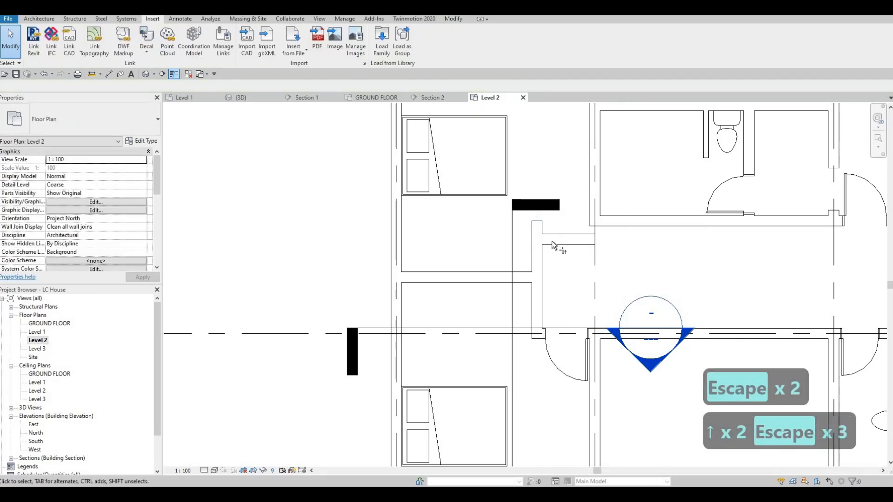
- Trim the short vertical wall and the new horizontal wall to a clean corner, removing the stub projecting above it
{"action": "key", "text": "t"}
{"action": "key", "text": "r"}
{"action": "key", "text": "Escape"}
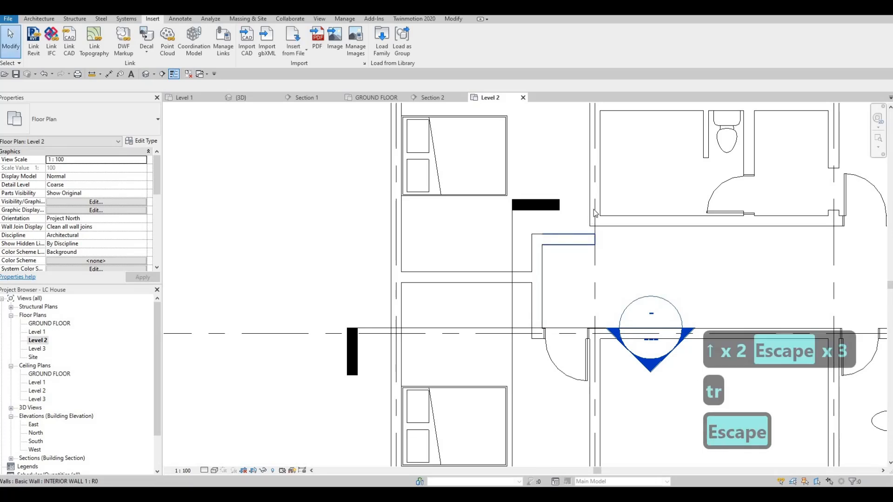
{"action": "key", "text": "Escape"}
- Extend the toilet room's west partition on grid 2 south to meet the new short wall in a corner, and select that short wall
{"action": "left_click", "coordinate": [594, 222]}
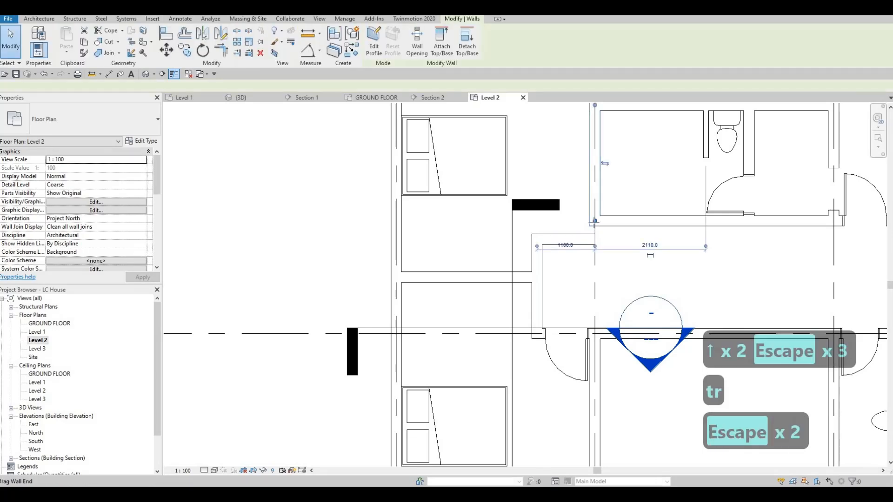
{"action": "key", "text": "Escape"}
{"action": "left_click", "coordinate": [571, 241]}
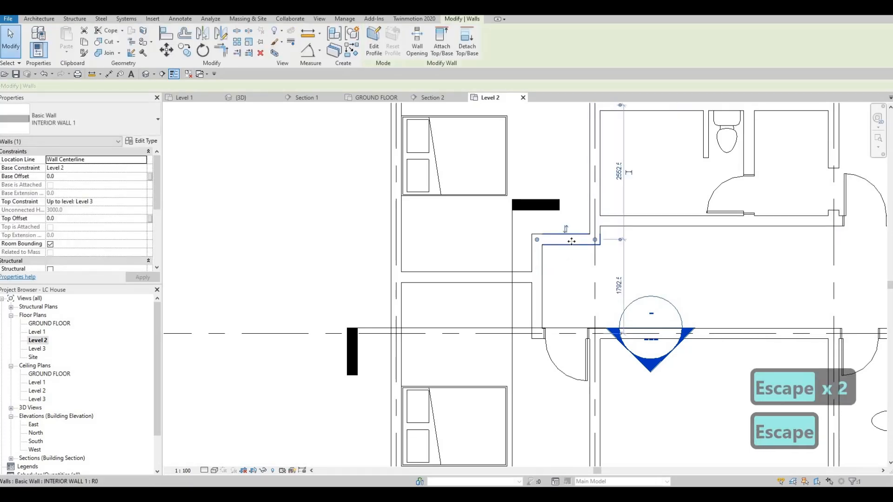
- Nudge the short horizontal INTERIOR WALL 1 segment at the upper bedroom's entrance slightly down towards the corridor
{"action": "key", "text": "Down"}
{"action": "key", "text": "Down"}
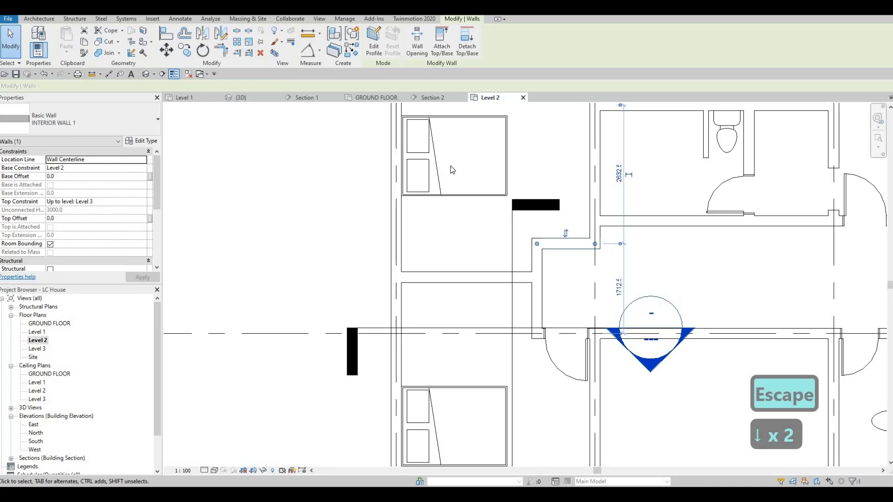
{"action": "key", "text": "Up"}
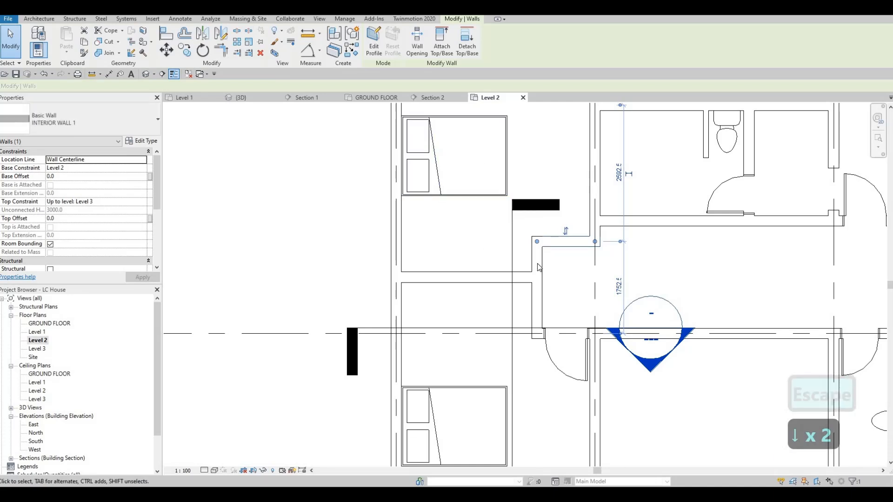
{"action": "key", "text": "Escape"}
{"action": "key", "text": "Escape"}
{"action": "key", "text": "Escape"}
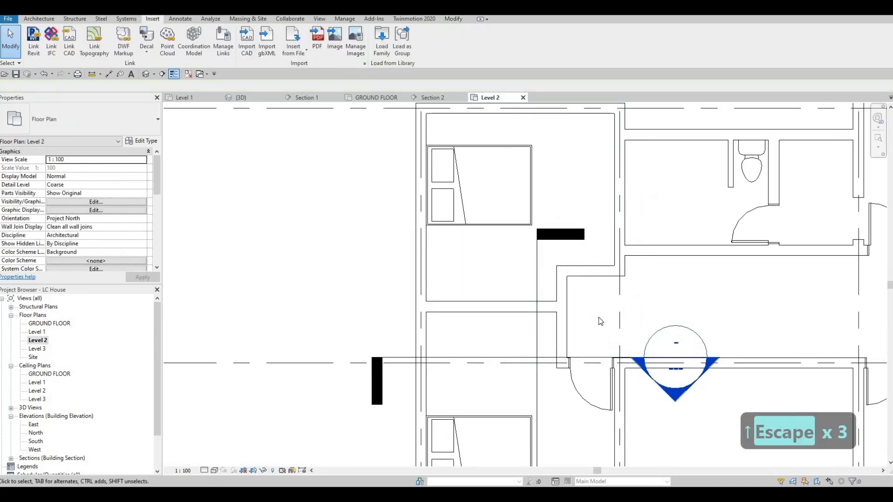
- Place an 800 x 2000mm single interior door, matching the lower bedroom's door, in the short wall at the upper bedroom's entrance
{"action": "left_click", "coordinate": [602, 371]}
{"action": "key", "text": "c"}
{"action": "key", "text": "s"}
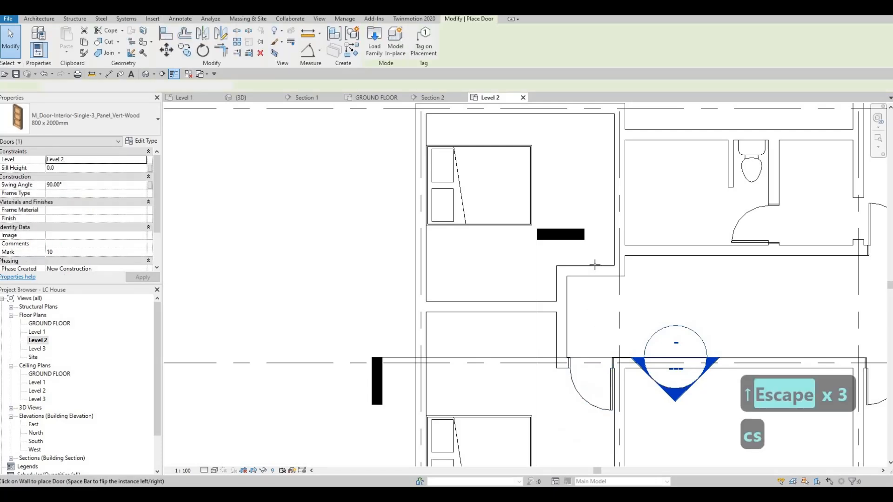
{"action": "key", "text": "Escape"}
{"action": "key", "text": "Escape"}
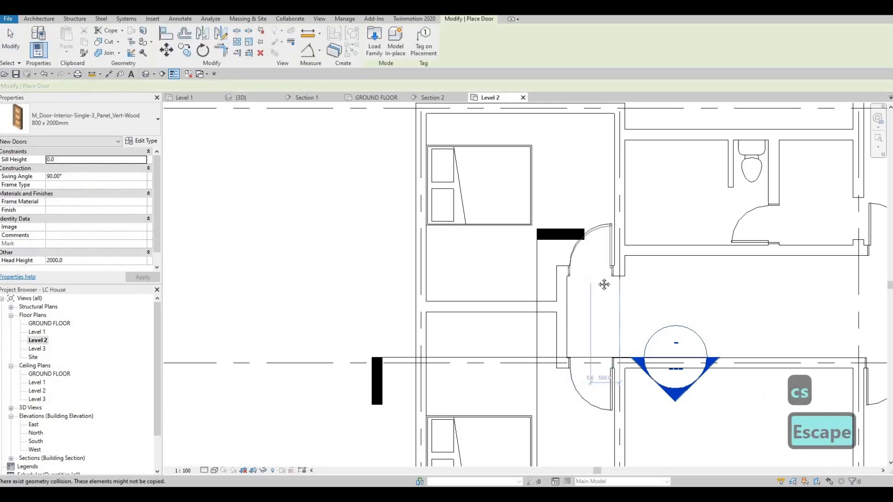
- Move the horizontal partition between the two left bedrooms down to about 950 mm from grid line E
{"action": "scroll", "coordinate": [531, 214], "scroll_direction": "down", "scroll_amount": 2}
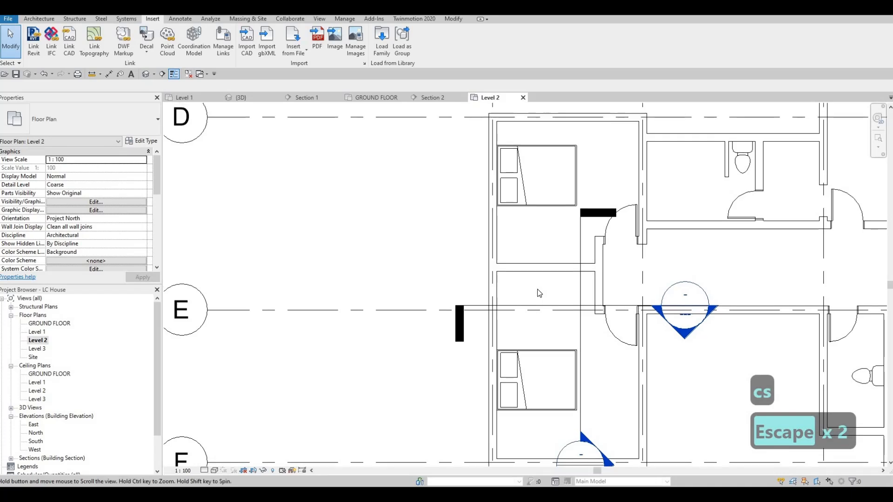
{"action": "scroll", "coordinate": [540, 289], "scroll_direction": "down", "scroll_amount": 1}
{"action": "scroll", "coordinate": [540, 299], "scroll_direction": "up", "scroll_amount": 1}
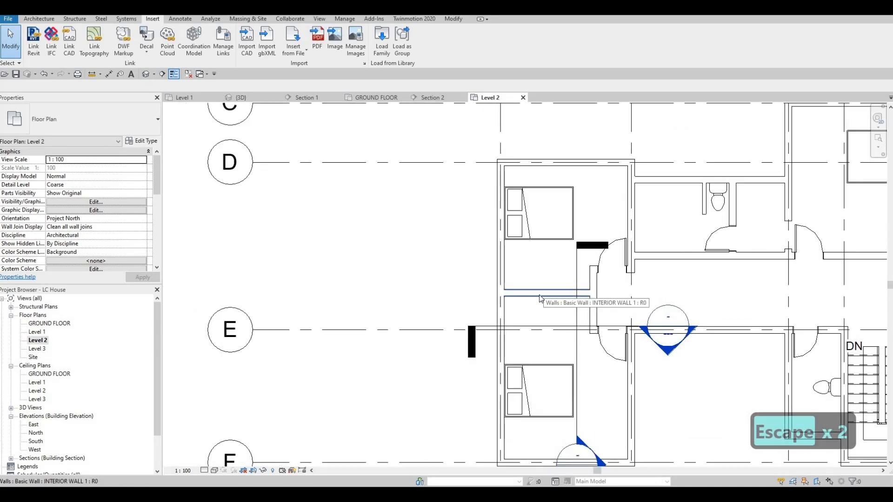
{"action": "key", "text": "Escape"}
{"action": "left_click", "coordinate": [539, 296]}
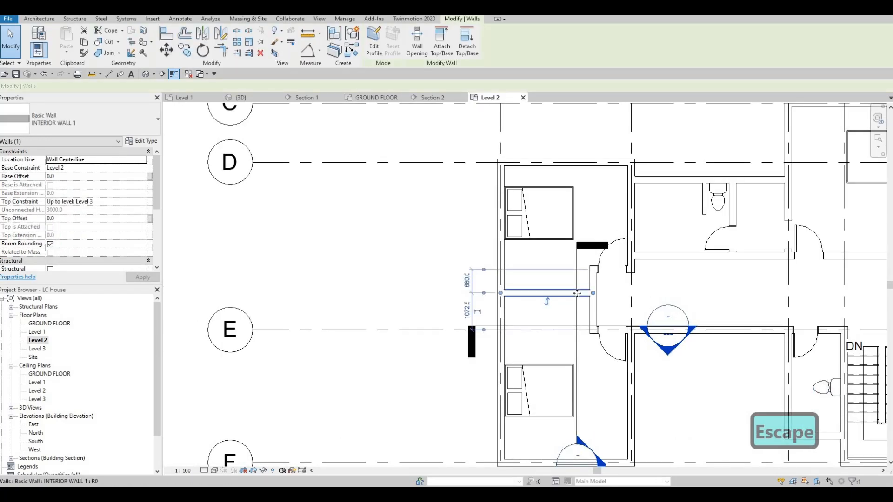
{"action": "left_click_drag", "start_coordinate": [571, 308], "coordinate": [573, 299]}
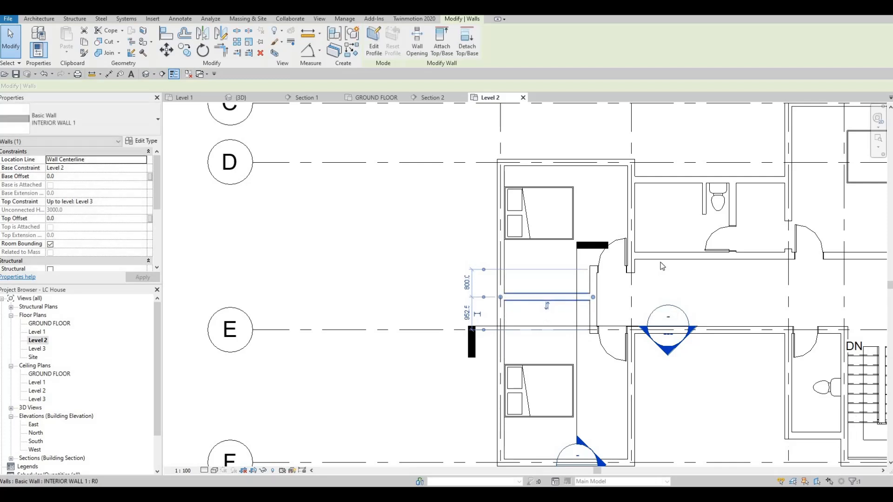
- Replace the partition between the left bedrooms with a new INTERIOR WALL 1 about 2575 mm long, from the short vertical wall to the exterior wall
{"action": "key", "text": "Delete"}
{"action": "left_click", "coordinate": [638, 274]}
{"action": "key", "text": "c"}
{"action": "key", "text": "s"}
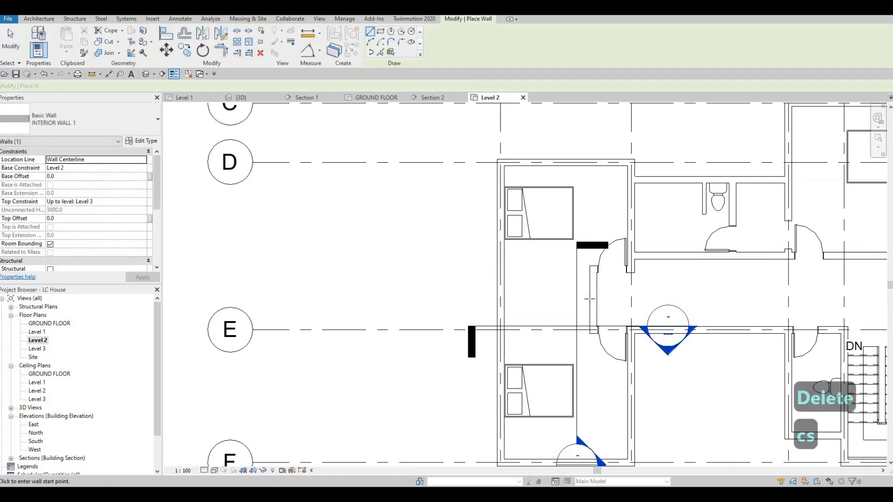
{"action": "left_click", "coordinate": [593, 299]}
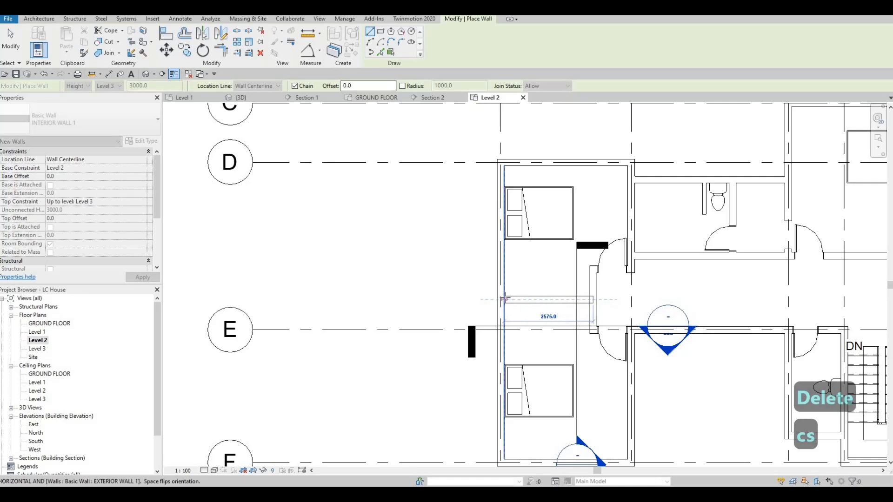
{"action": "left_click", "coordinate": [502, 300]}
{"action": "key", "text": "Escape"}
{"action": "key", "text": "Escape"}
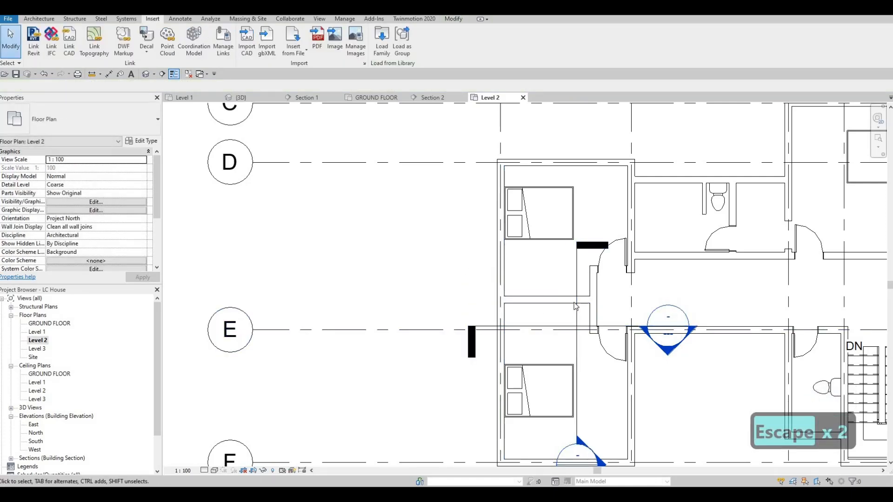
{"action": "scroll", "coordinate": [576, 306], "scroll_direction": "down", "scroll_amount": 2}
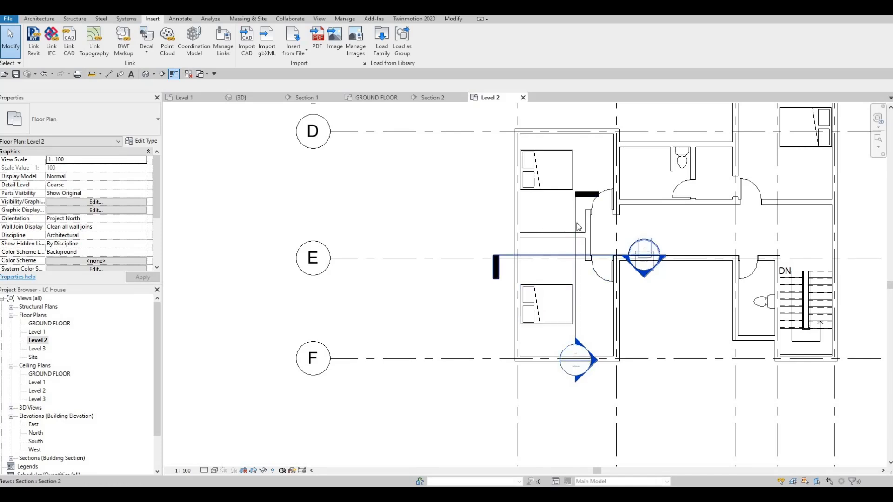
{"action": "middle_click_drag", "start_coordinate": [591, 288], "coordinate": [603, 335]}
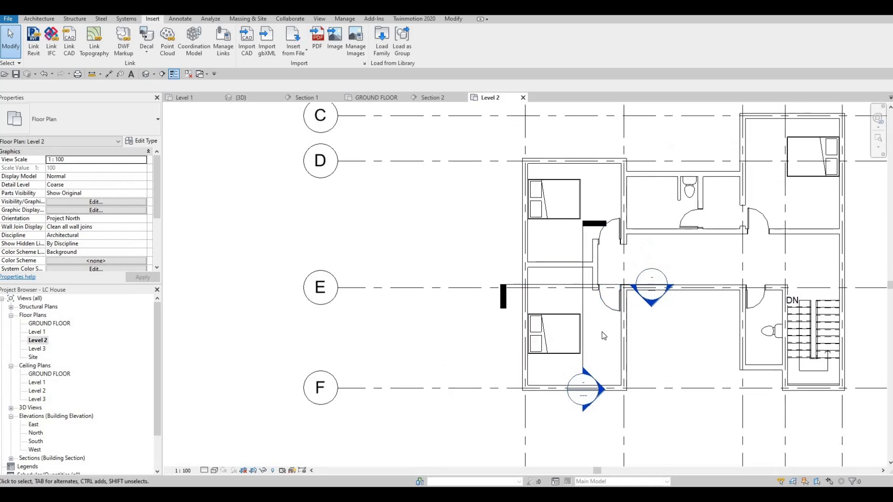
{"action": "mouse_move", "coordinate": [571, 205]}
{"action": "middle_mouse_down"}
{"action": "mouse_move", "coordinate": [568, 256]}
{"action": "mouse_move", "coordinate": [544, 226]}
{"action": "mouse_move", "coordinate": [550, 221]}
{"action": "middle_mouse_up"}
{"action": "key", "text": "Escape"}
{"action": "scroll", "coordinate": [569, 256], "scroll_direction": "down", "scroll_amount": 2}
{"action": "scroll", "coordinate": [550, 221], "scroll_direction": "up", "scroll_amount": 3}
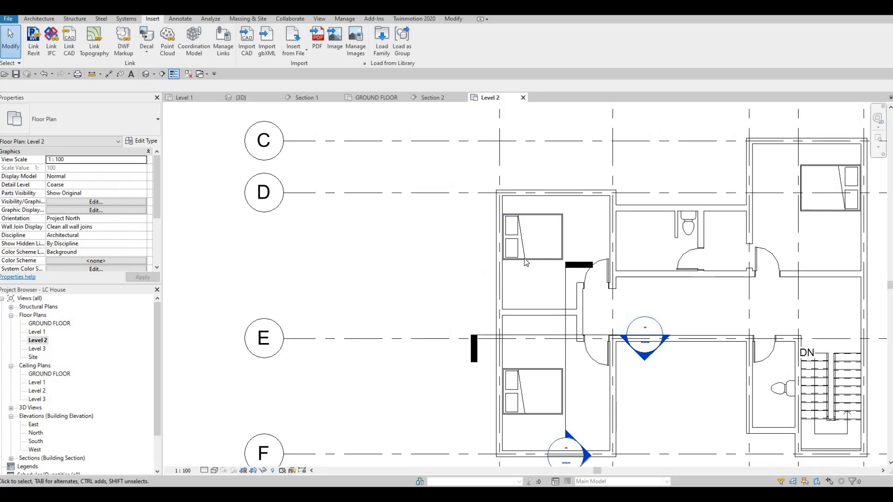
{"action": "key", "text": "Escape"}
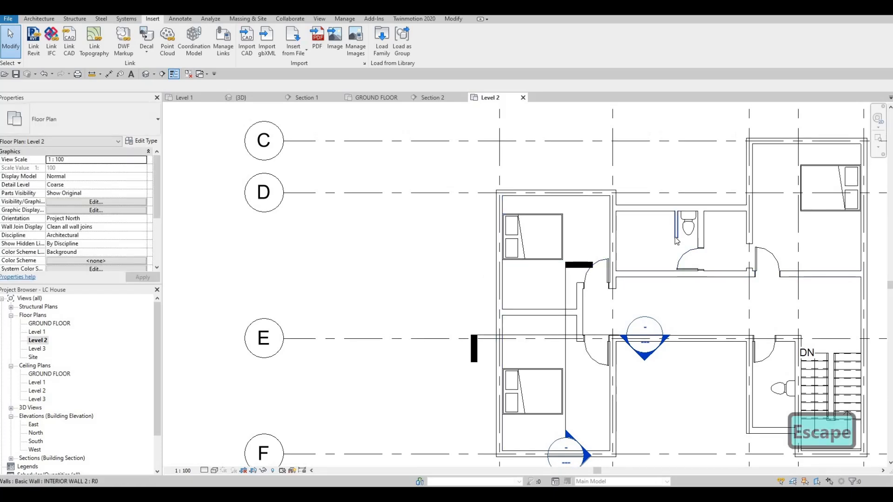
- Draw two INTERIOR WALL 2 partitions from the left exterior wall, one about 1900 mm long below the upper bed and one along grid E
{"action": "left_click", "coordinate": [676, 241]}
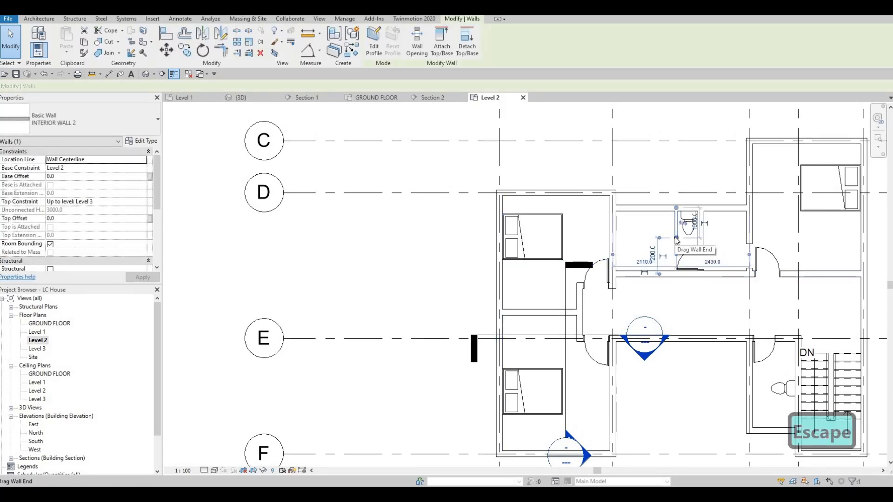
{"action": "key", "text": "c"}
{"action": "key", "text": "s"}
{"action": "scroll", "coordinate": [566, 279], "scroll_direction": "up", "scroll_amount": 3}
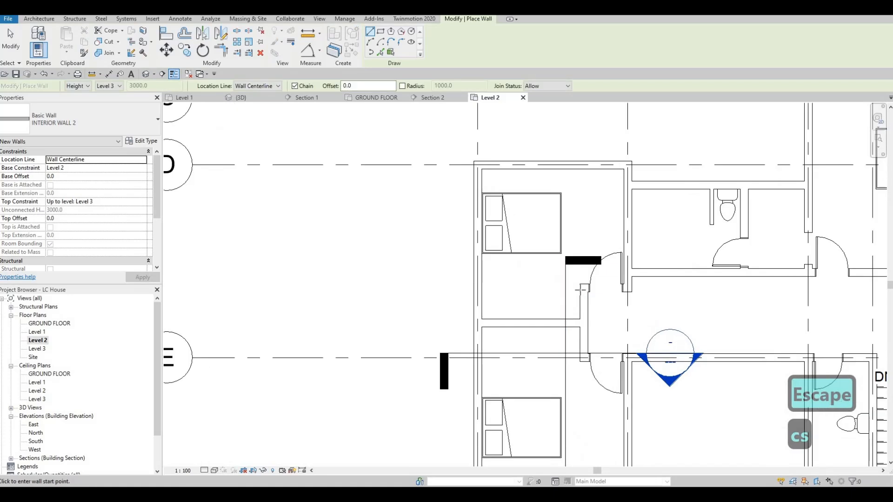
{"action": "scroll", "coordinate": [567, 291], "scroll_direction": "up", "scroll_amount": 1}
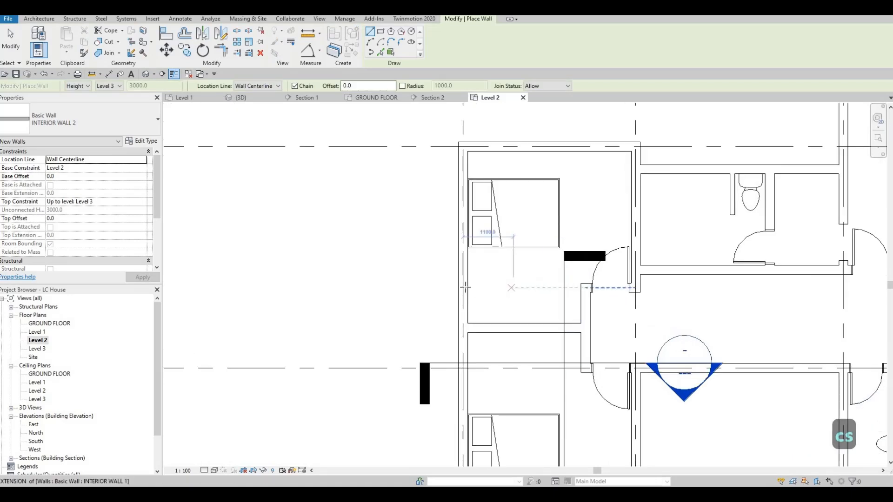
{"action": "left_click", "coordinate": [550, 289]}
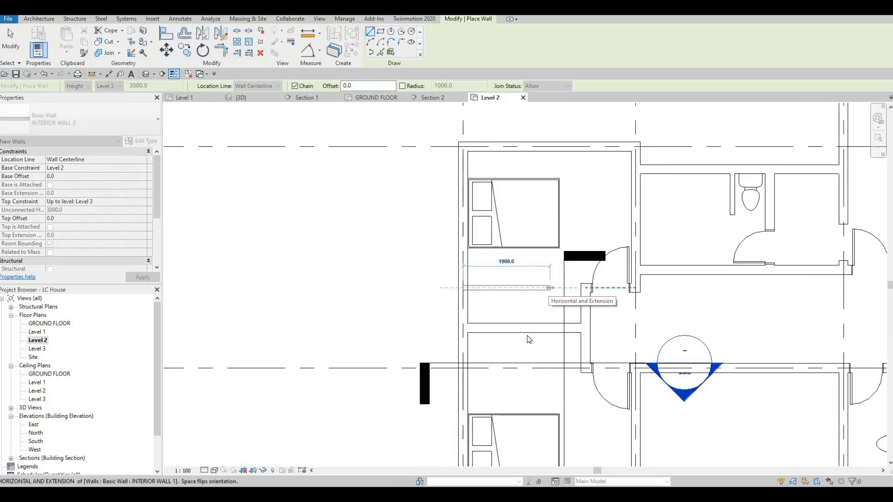
{"action": "key", "text": "Escape"}
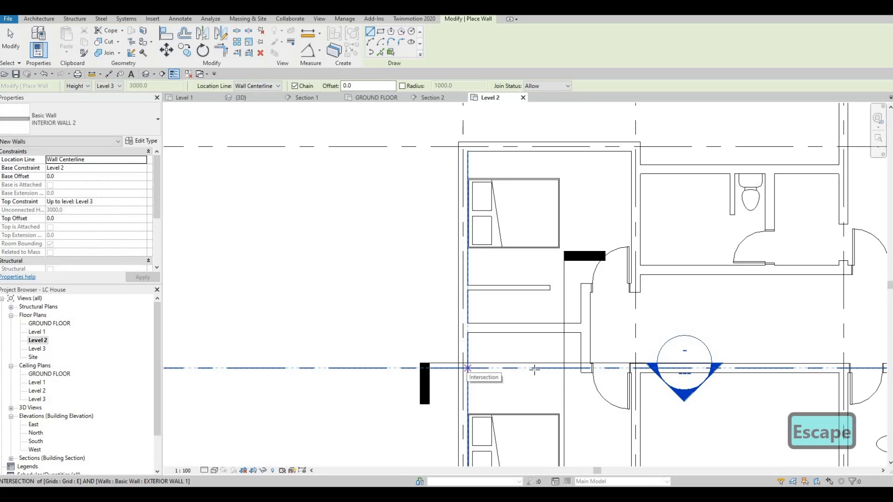
{"action": "key", "text": "Escape"}
{"action": "key", "text": "Escape"}
{"action": "key", "text": "Escape"}
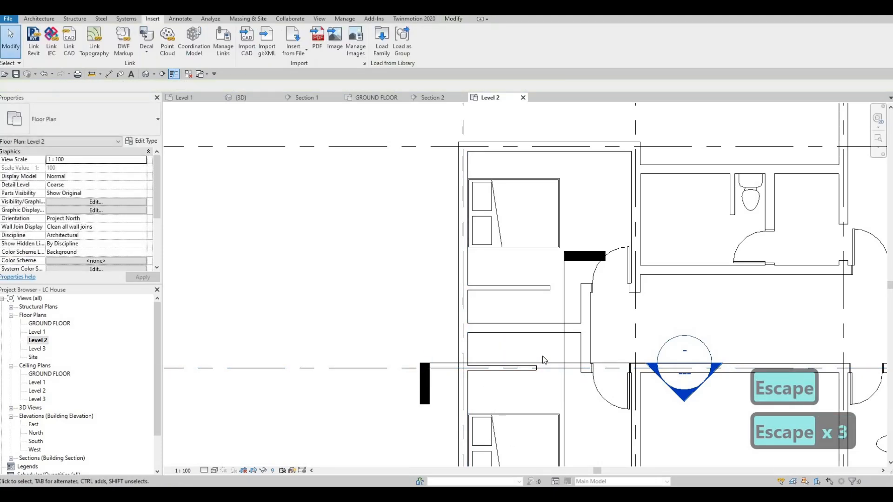
- Align the outer faces of the two thin partitions with the upper and lower end faces of the short vertical wall
{"action": "key", "text": "a"}
{"action": "key", "text": "l"}
{"action": "scroll", "coordinate": [525, 291], "scroll_direction": "up", "scroll_amount": 4}
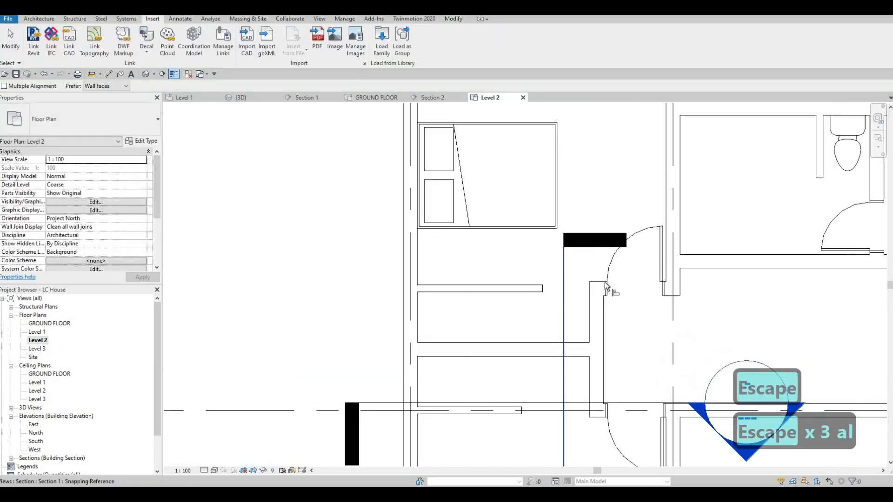
{"action": "left_click", "coordinate": [525, 286]}
{"action": "middle_click_drag", "start_coordinate": [617, 404], "coordinate": [635, 325]}
{"action": "key", "text": "Escape"}
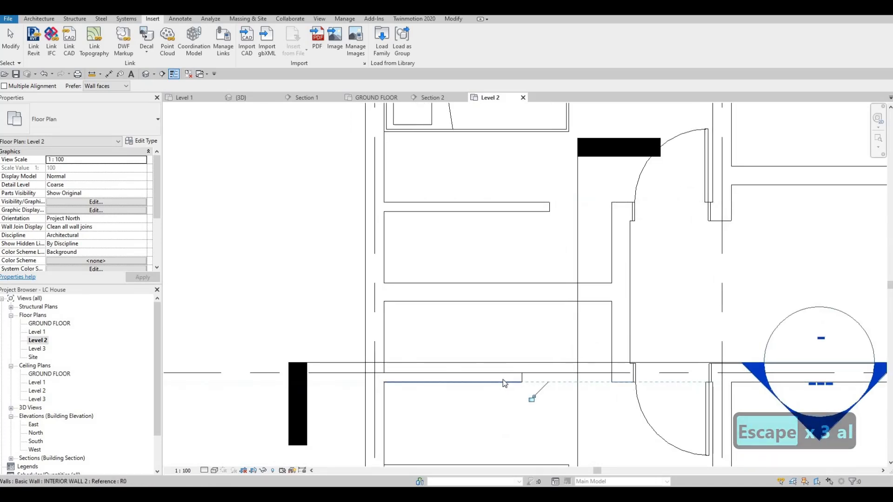
{"action": "key", "text": "Escape"}
- Extend both thin partitions to meet the short vertical wall, enclosing the two closets between the left bedrooms
{"action": "left_click", "coordinate": [518, 377]}
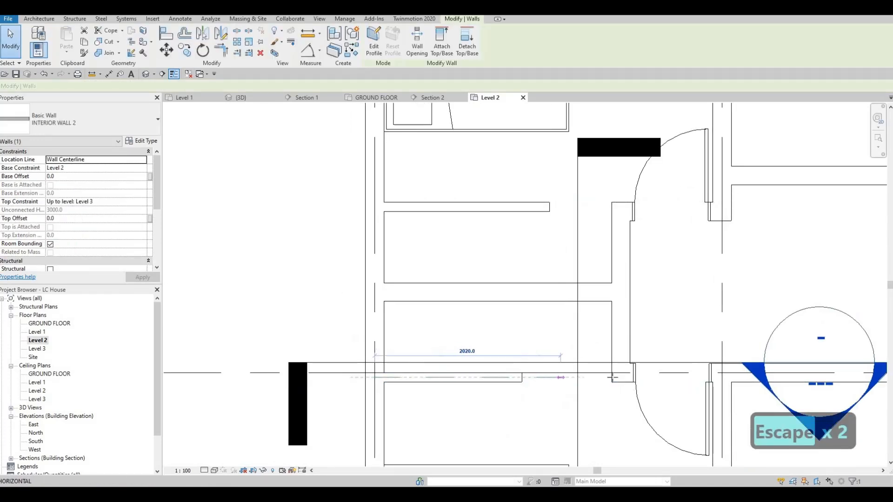
{"action": "key", "text": "Escape"}
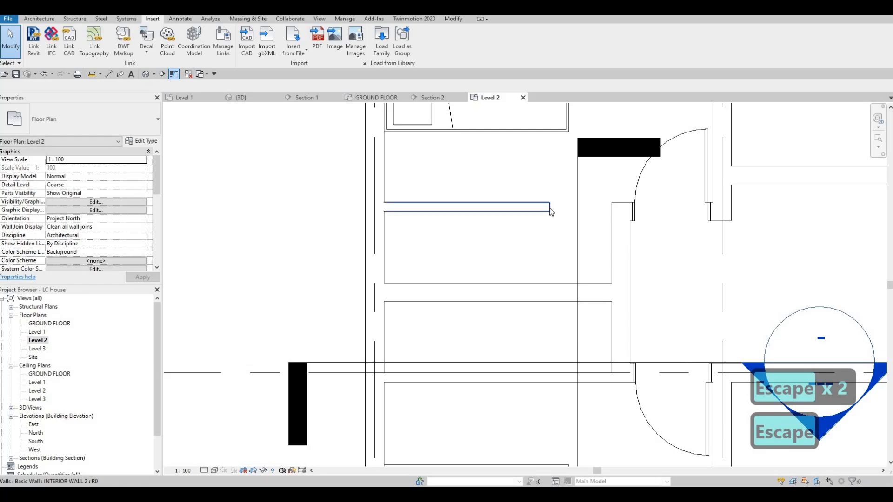
{"action": "left_click", "coordinate": [539, 208]}
{"action": "left_click_drag", "start_coordinate": [604, 208], "coordinate": [632, 207]}
{"action": "key", "text": "Escape"}
{"action": "key", "text": "Escape"}
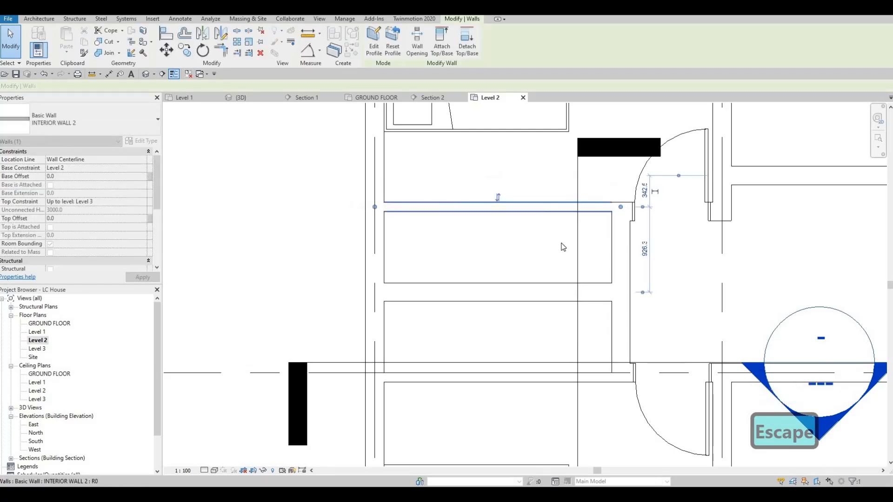
{"action": "scroll", "coordinate": [558, 265], "scroll_direction": "down", "scroll_amount": 4}
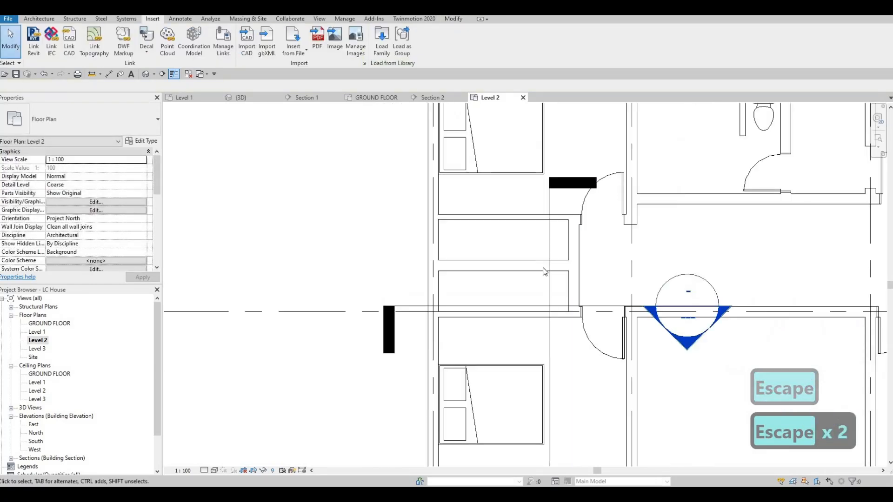
{"action": "key", "text": "Escape"}
{"action": "key", "text": "Escape"}
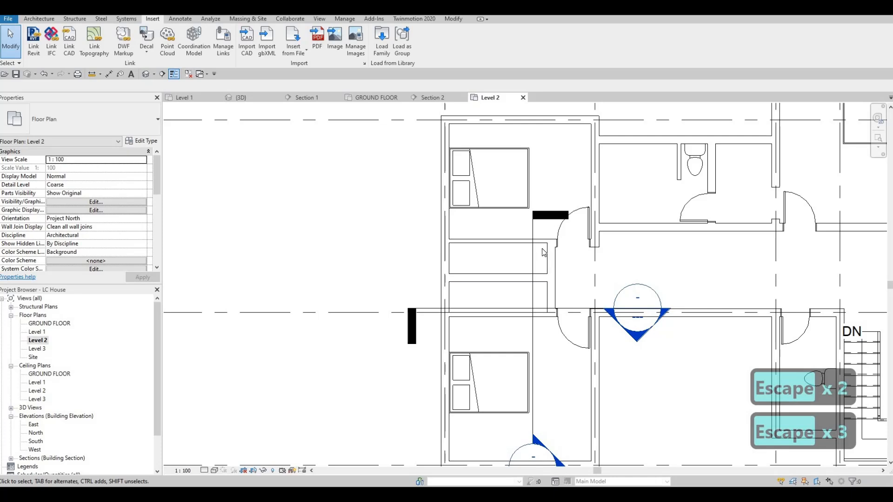
{"action": "scroll", "coordinate": [544, 252], "scroll_direction": "down", "scroll_amount": 2}
{"action": "key", "text": "Escape"}
{"action": "key", "text": "Escape"}
{"action": "scroll", "coordinate": [558, 255], "scroll_direction": "down", "scroll_amount": 1}
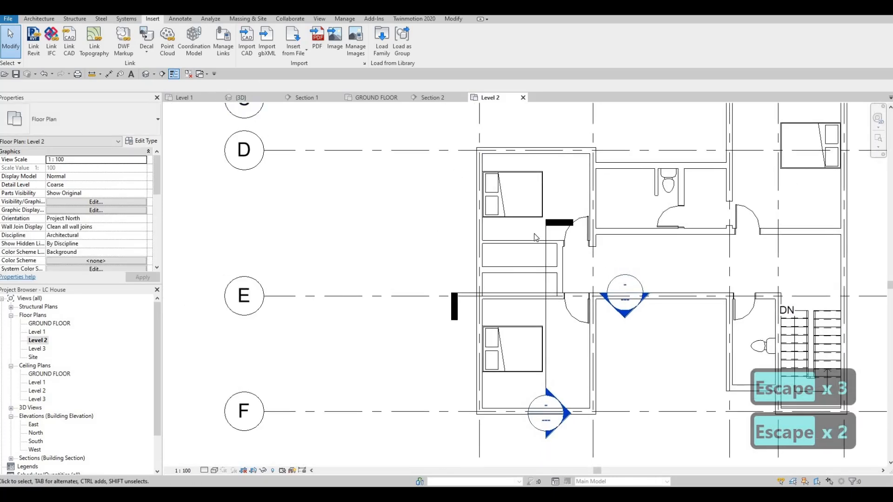
- Open the M_Door-Interior-Double-Sliding-2_Panel-Wood family from the Residential doors folder for loading into the project
{"action": "left_click", "coordinate": [380, 41]}
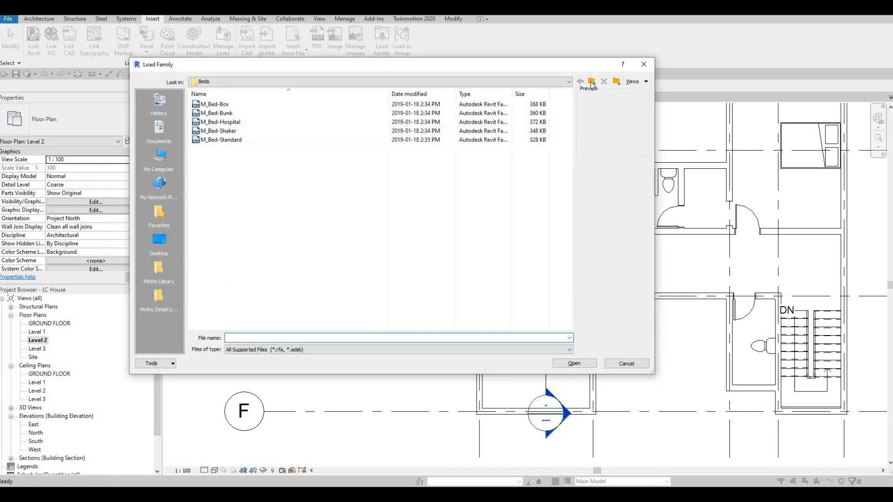
{"action": "left_click", "coordinate": [592, 82]}
{"action": "left_click", "coordinate": [591, 82]}
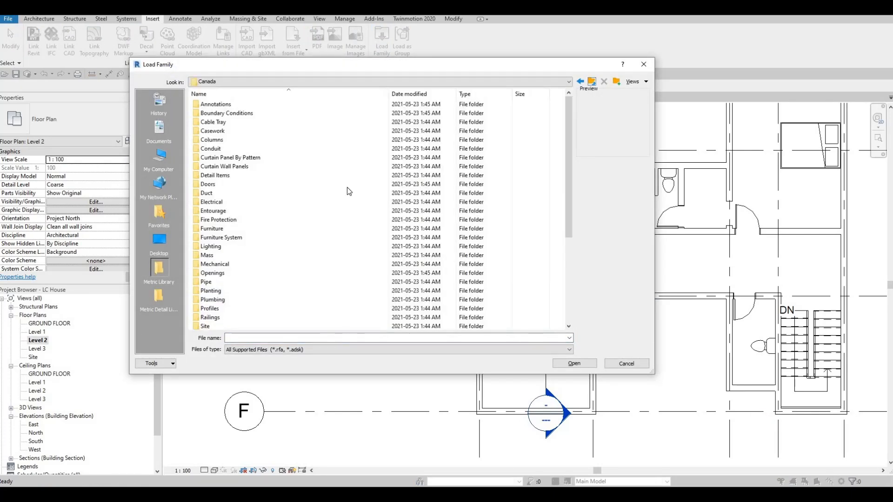
{"action": "double_click", "coordinate": [280, 185]}
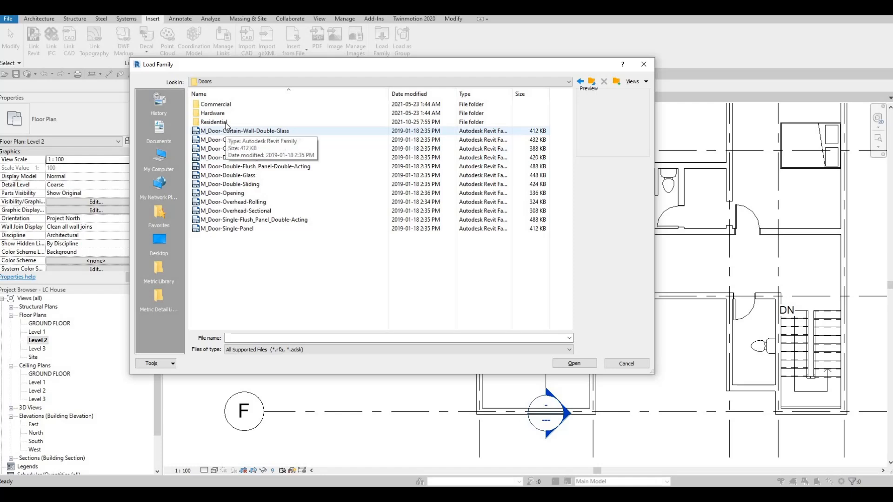
{"action": "double_click", "coordinate": [251, 122]}
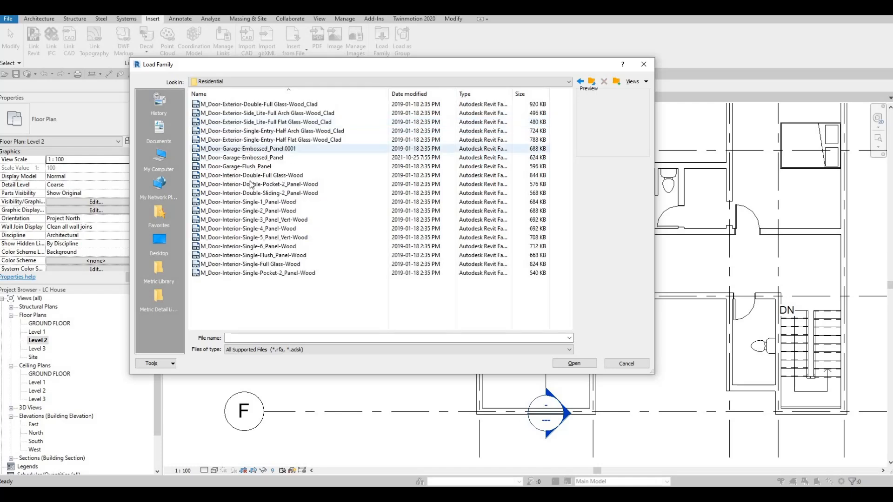
{"action": "left_click", "coordinate": [250, 193]}
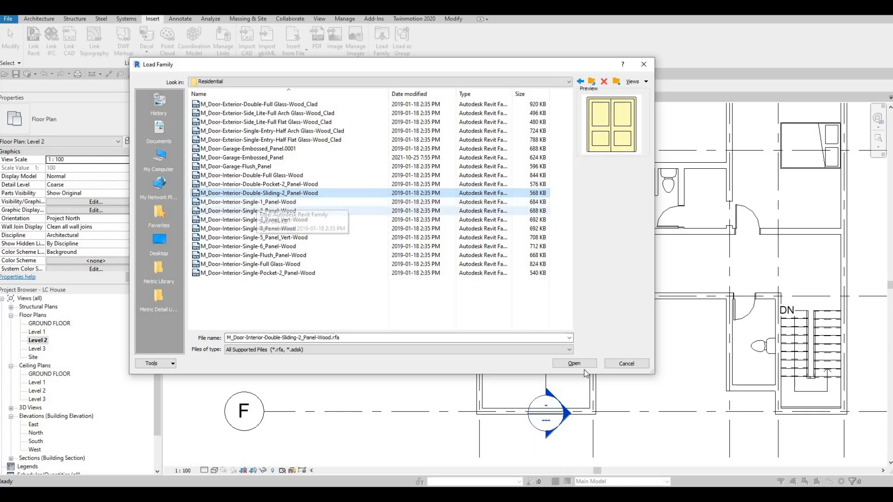
{"action": "key", "text": "Return"}
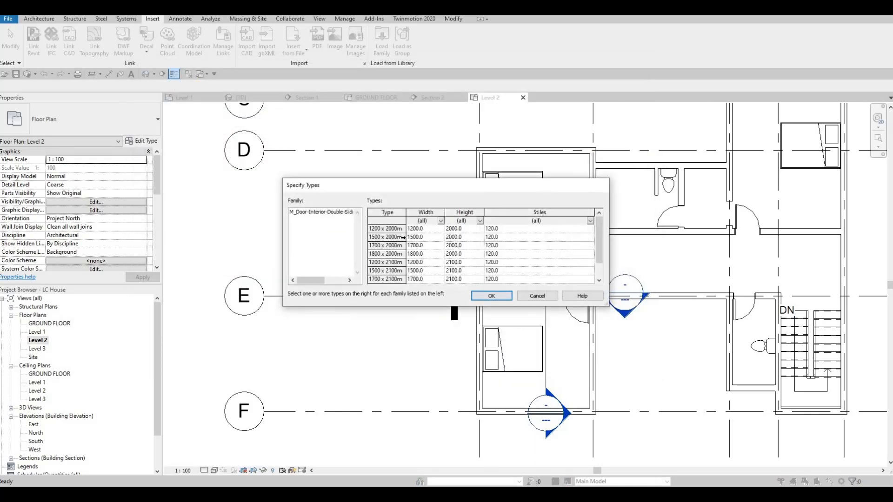
- Load all the listed size types of the double sliding door family
{"action": "left_click", "coordinate": [402, 238]}
{"action": "key", "text": "ctrl+a"}
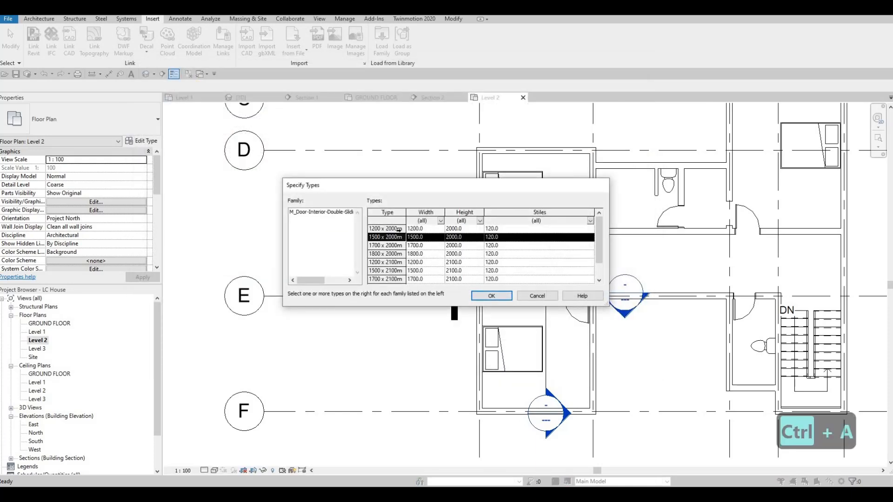
{"action": "scroll", "coordinate": [393, 268], "scroll_direction": "down", "scroll_amount": 2}
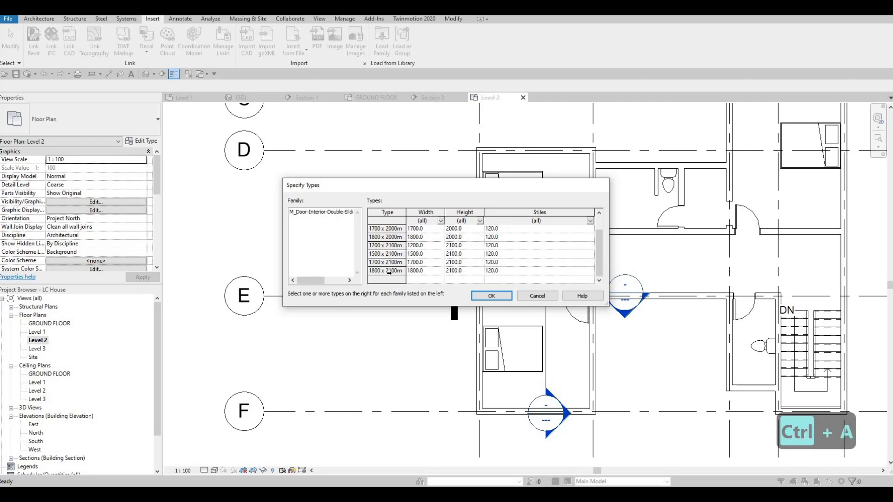
{"action": "key", "text": "ctrl+a"}
{"action": "left_click", "coordinate": [492, 296]}
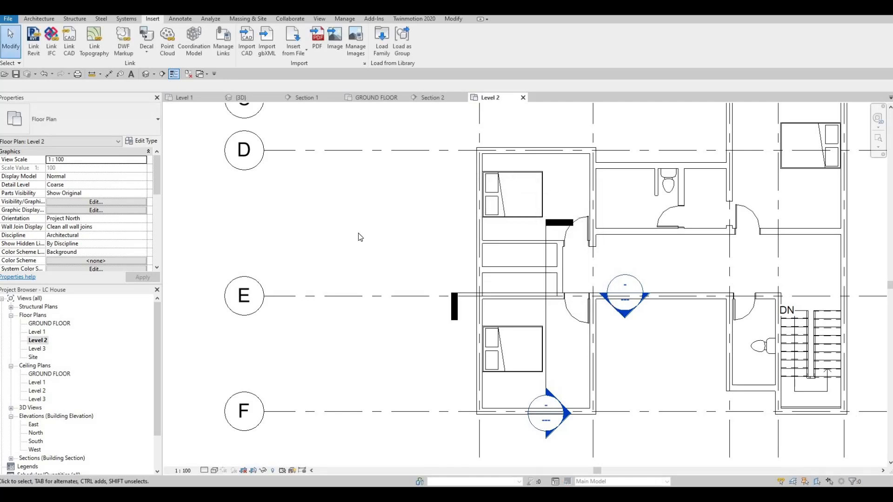
- Place a 1700 x 2000mm double sliding door in each of the two thin closet partitions facing the left bedrooms
{"action": "key", "text": "d"}
{"action": "key", "text": "r"}
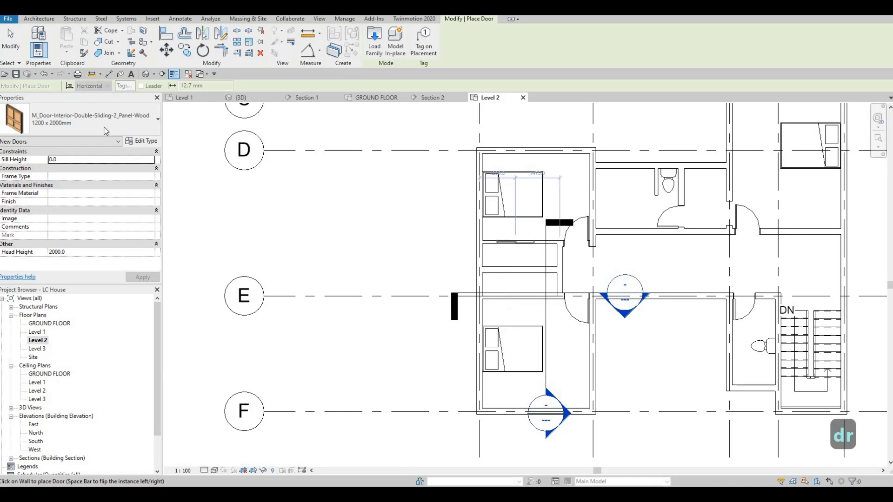
{"action": "left_click", "coordinate": [89, 126]}
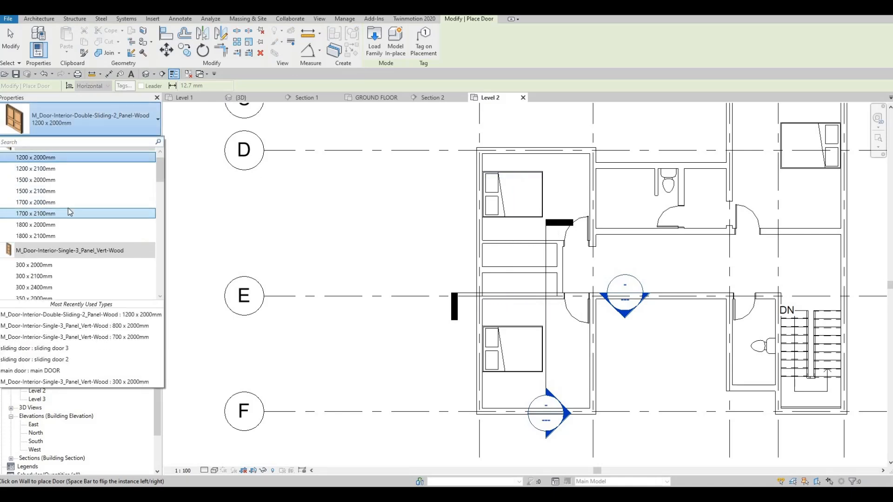
{"action": "left_click", "coordinate": [70, 203]}
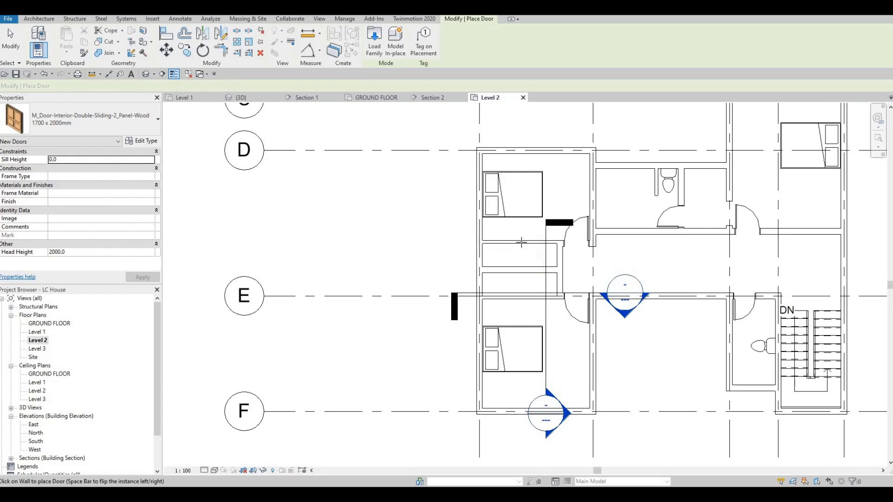
{"action": "left_click", "coordinate": [519, 298]}
{"action": "scroll", "coordinate": [518, 305], "scroll_direction": "up", "scroll_amount": 2}
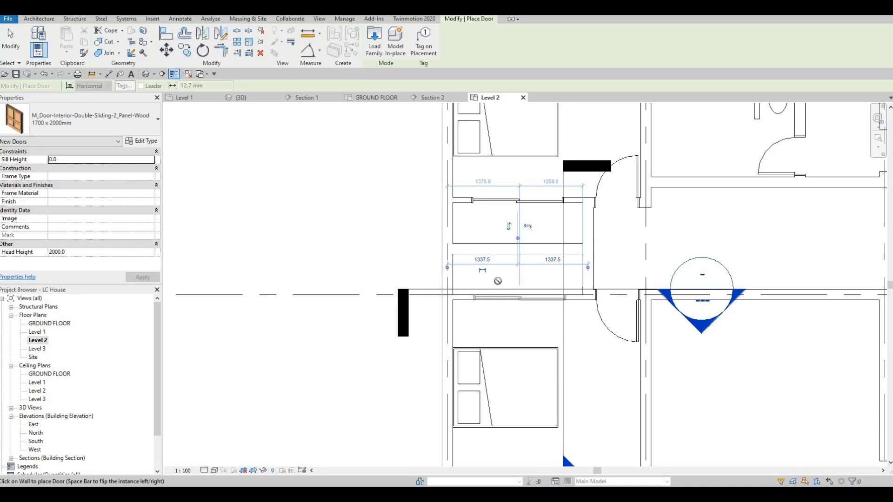
{"action": "key", "text": "Escape"}
{"action": "key", "text": "Escape"}
{"action": "key", "text": "Escape"}
{"action": "scroll", "coordinate": [520, 226], "scroll_direction": "down", "scroll_amount": 2}
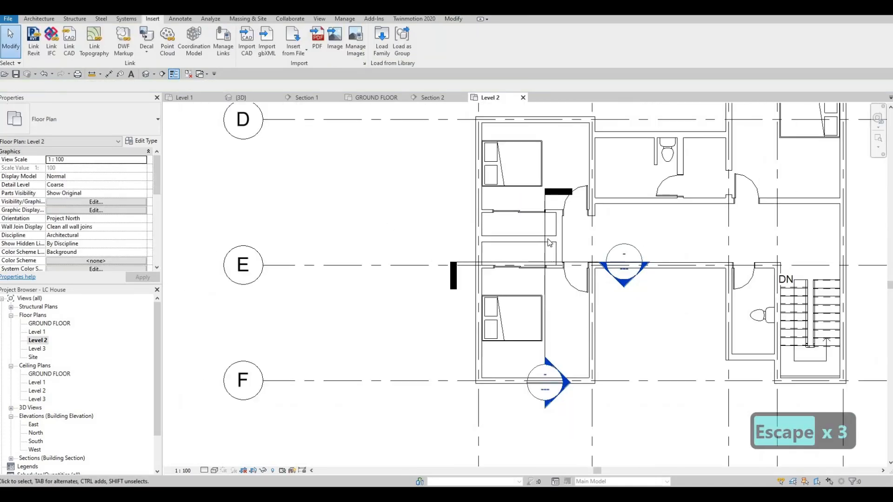
- Draw two closely spaced parallel detail lines in the <Demolished> style along the middle of the upper closet, spanning its full width
{"action": "scroll", "coordinate": [549, 243], "scroll_direction": "down", "scroll_amount": 1}
{"action": "scroll", "coordinate": [515, 222], "scroll_direction": "up", "scroll_amount": 1}
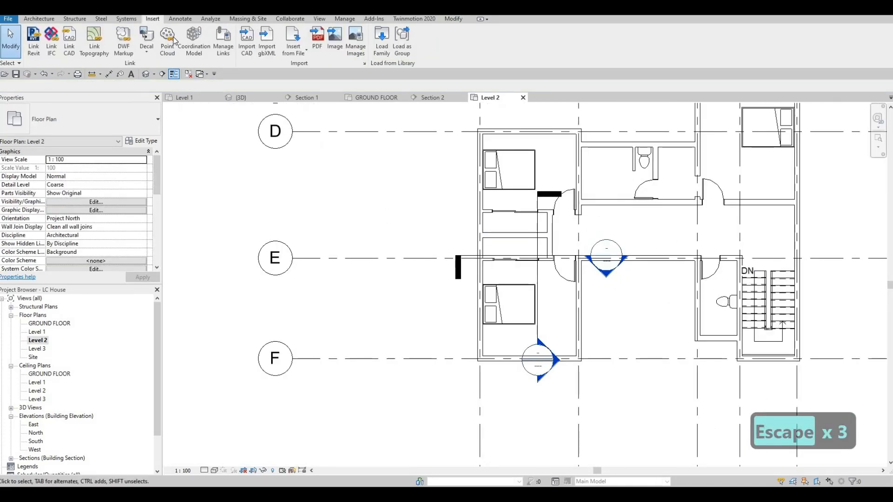
{"action": "scroll", "coordinate": [293, 58], "scroll_direction": "down", "scroll_amount": 1}
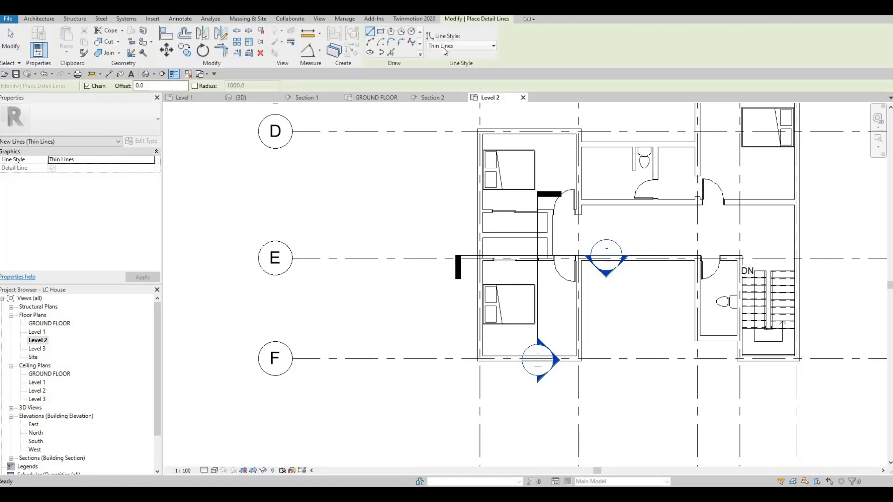
{"action": "left_click", "coordinate": [458, 46]}
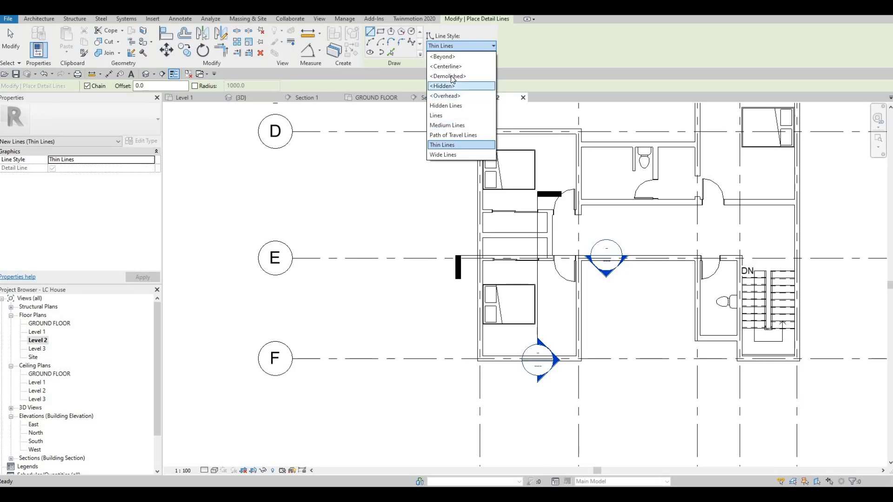
{"action": "left_click", "coordinate": [461, 76]}
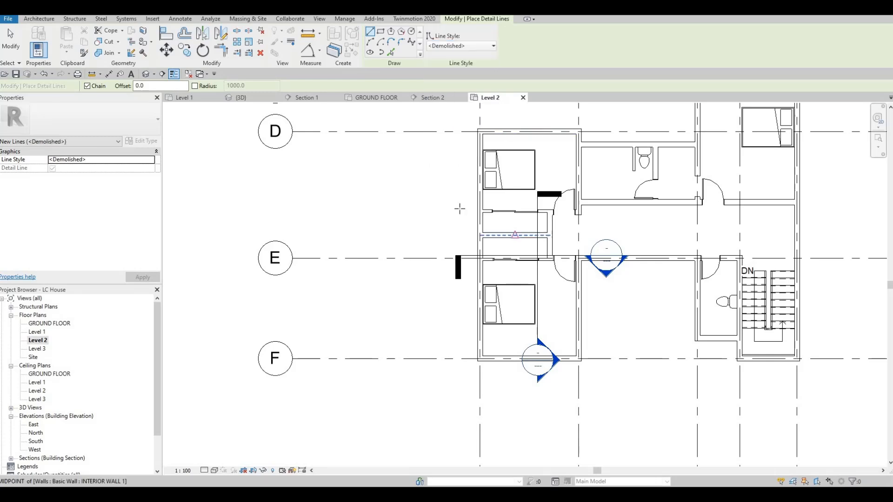
{"action": "scroll", "coordinate": [421, 198], "scroll_direction": "up", "scroll_amount": 5}
{"action": "left_click", "coordinate": [619, 198]}
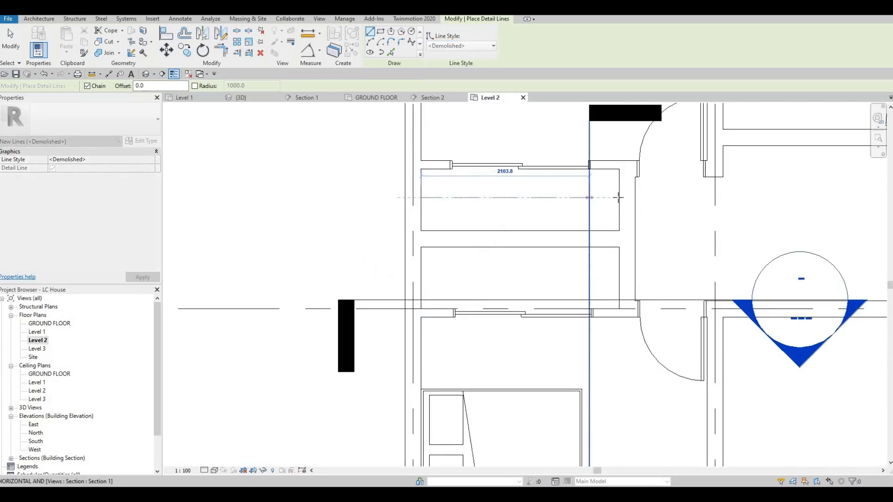
{"action": "left_click", "coordinate": [421, 198]}
{"action": "key", "text": "Escape"}
{"action": "left_click", "coordinate": [421, 201]}
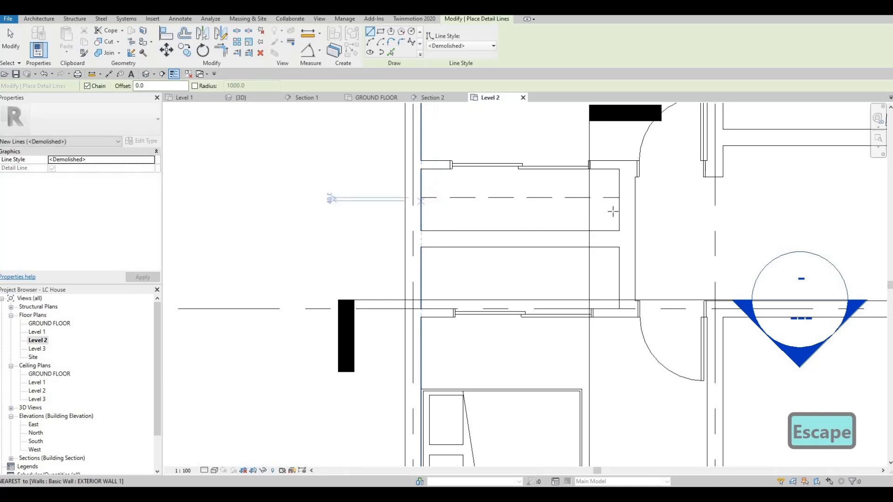
{"action": "key", "text": "Escape"}
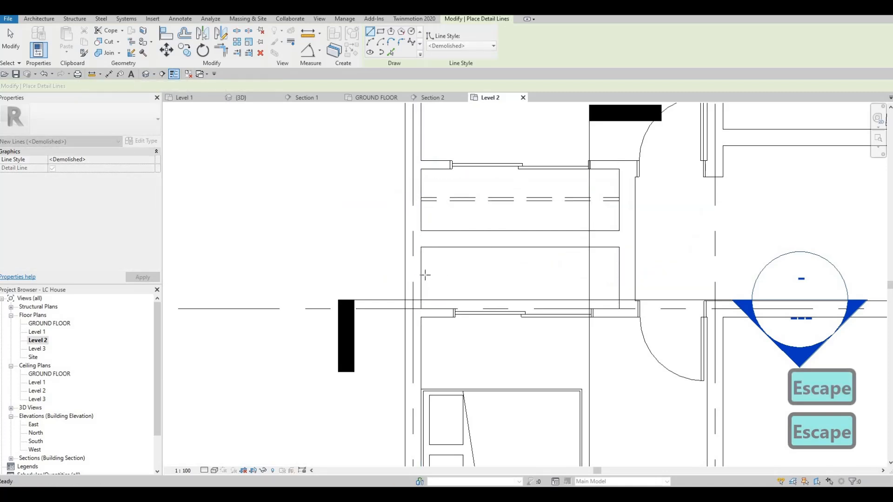
- Draw two closely spaced parallel <Demolished> detail lines about 2475 mm long along the middle of the lower closet, wall to wall
{"action": "left_click", "coordinate": [615, 273]}
{"action": "left_click", "coordinate": [421, 276]}
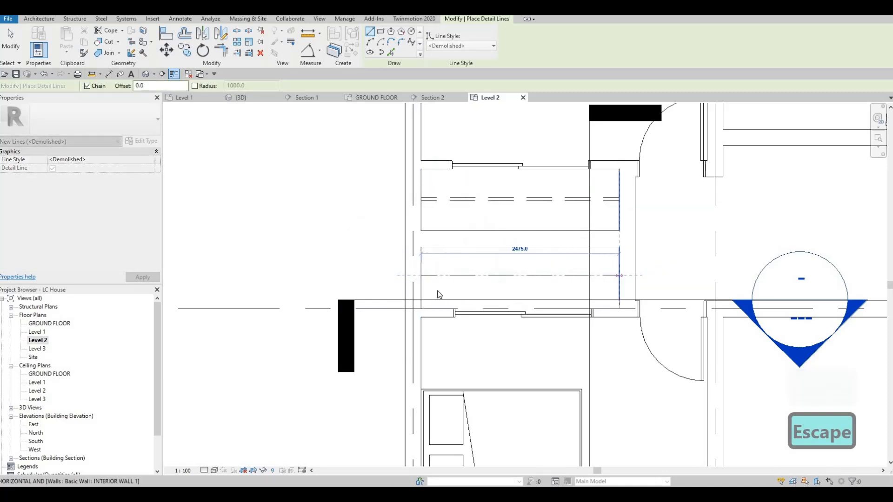
{"action": "key", "text": "Escape"}
{"action": "left_click", "coordinate": [422, 281]}
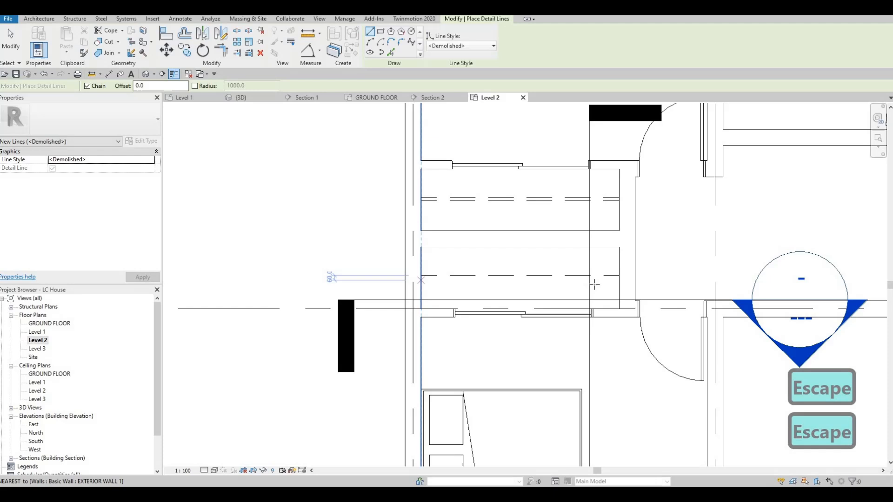
{"action": "left_click", "coordinate": [619, 281]}
{"action": "key", "text": "Escape"}
{"action": "key", "text": "Escape"}
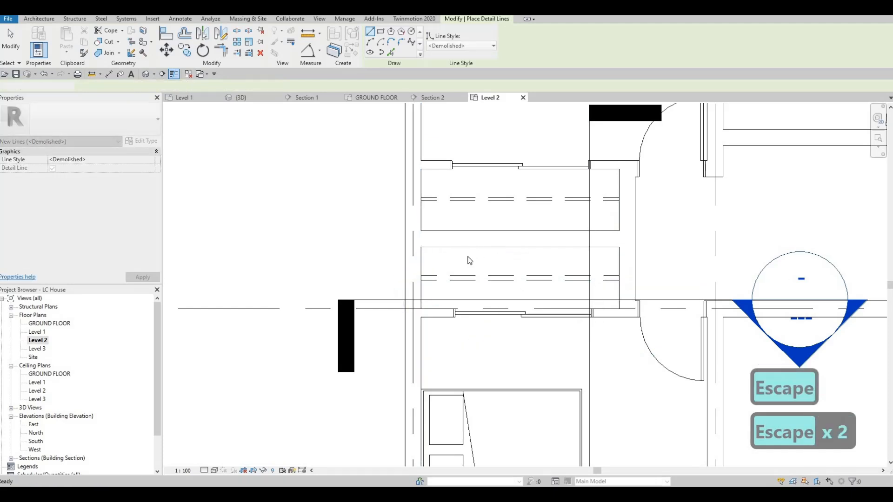
{"action": "scroll", "coordinate": [467, 258], "scroll_direction": "down", "scroll_amount": 2}
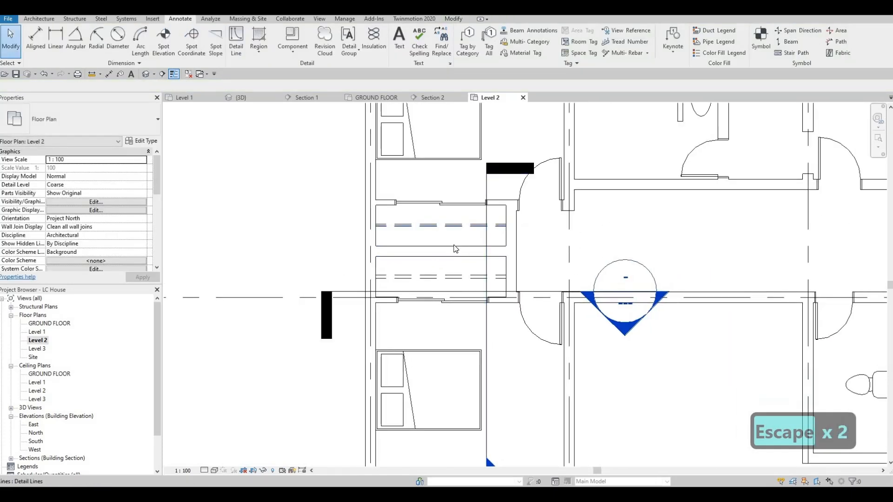
{"action": "key", "text": "Escape"}
{"action": "key", "text": "Escape"}
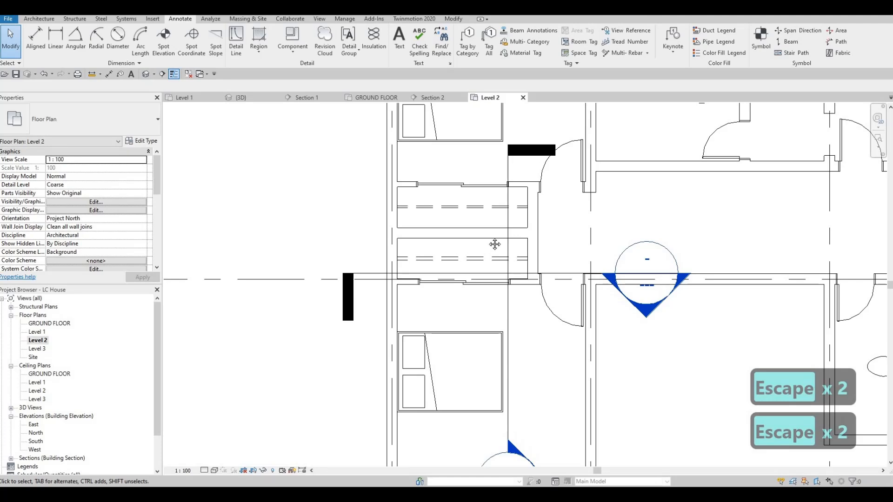
- Examine the Level 2 floor plan, checking the layout of the bedrooms, closets, bathrooms and stair
{"action": "scroll", "coordinate": [535, 247], "scroll_direction": "down", "scroll_amount": 2}
{"action": "key", "text": "Escape"}
{"action": "scroll", "coordinate": [486, 241], "scroll_direction": "down", "scroll_amount": 2}
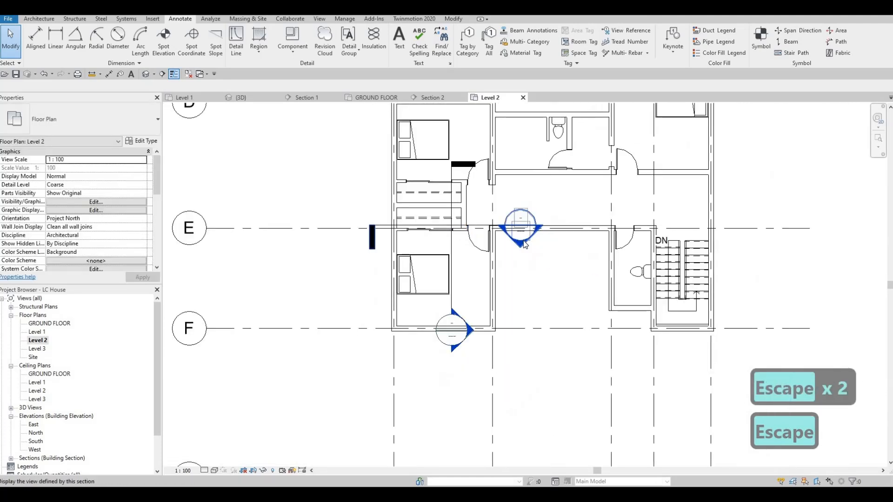
{"action": "middle_click_drag", "start_coordinate": [620, 210], "coordinate": [616, 252]}
{"action": "middle_click_drag", "start_coordinate": [589, 209], "coordinate": [592, 234]}
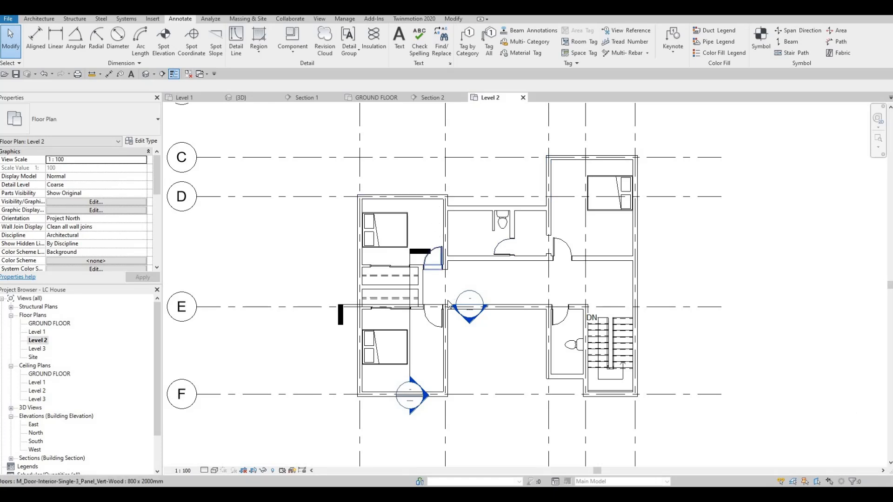
{"action": "middle_click_drag", "start_coordinate": [430, 348], "coordinate": [444, 290]}
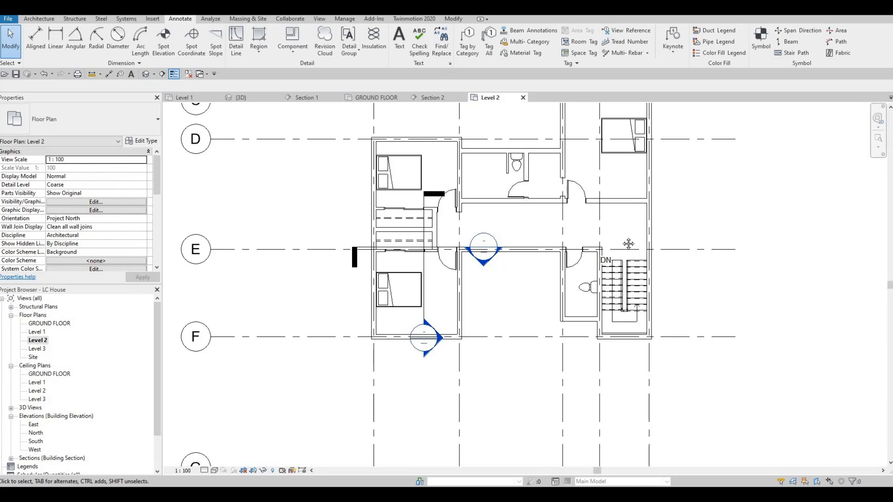
{"action": "middle_click_drag", "start_coordinate": [594, 180], "coordinate": [588, 249]}
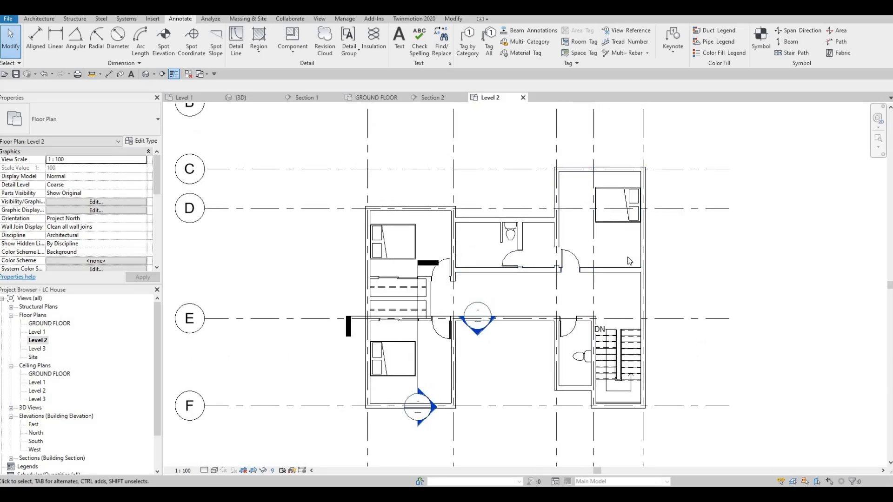
{"action": "middle_click_drag", "start_coordinate": [576, 260], "coordinate": [603, 214]}
{"action": "scroll", "coordinate": [603, 215], "scroll_direction": "down", "scroll_amount": 2}
{"action": "middle_click_drag", "start_coordinate": [552, 193], "coordinate": [558, 226]}
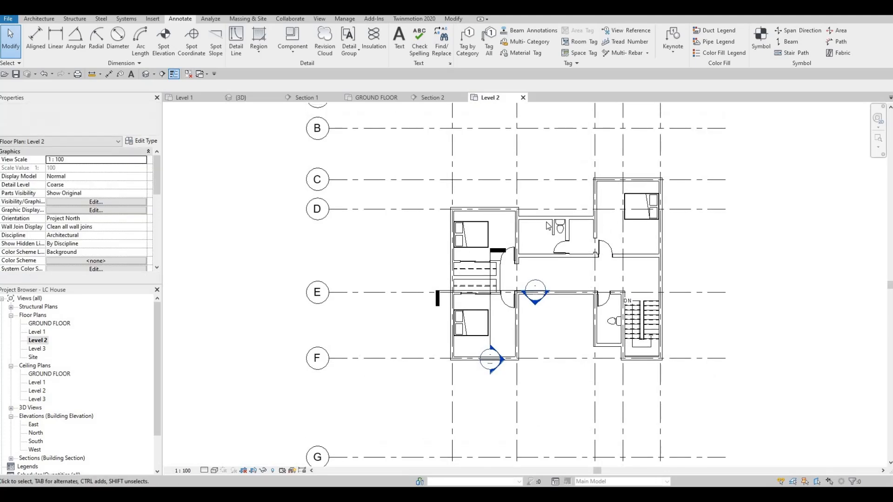
{"action": "scroll", "coordinate": [551, 224], "scroll_direction": "up", "scroll_amount": 2}
{"action": "scroll", "coordinate": [541, 212], "scroll_direction": "up", "scroll_amount": 3}
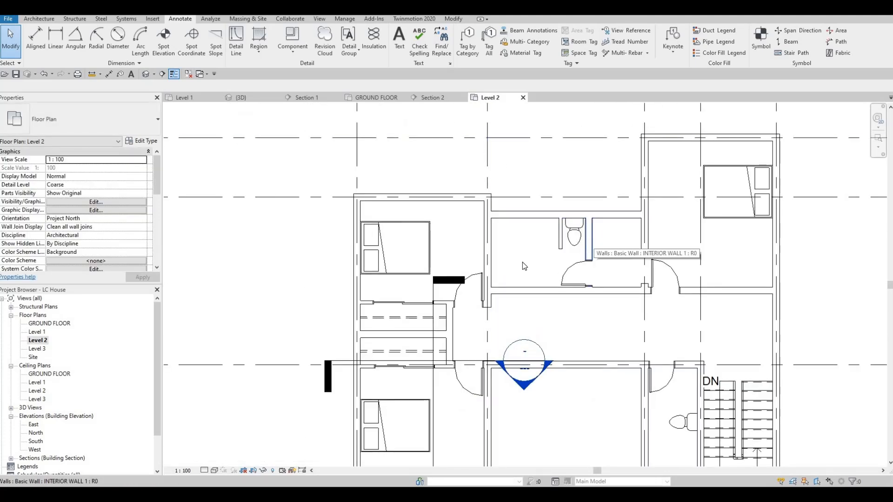
{"action": "middle_click_drag", "start_coordinate": [522, 291], "coordinate": [515, 239]}
{"action": "scroll", "coordinate": [515, 239], "scroll_direction": "down", "scroll_amount": 1}
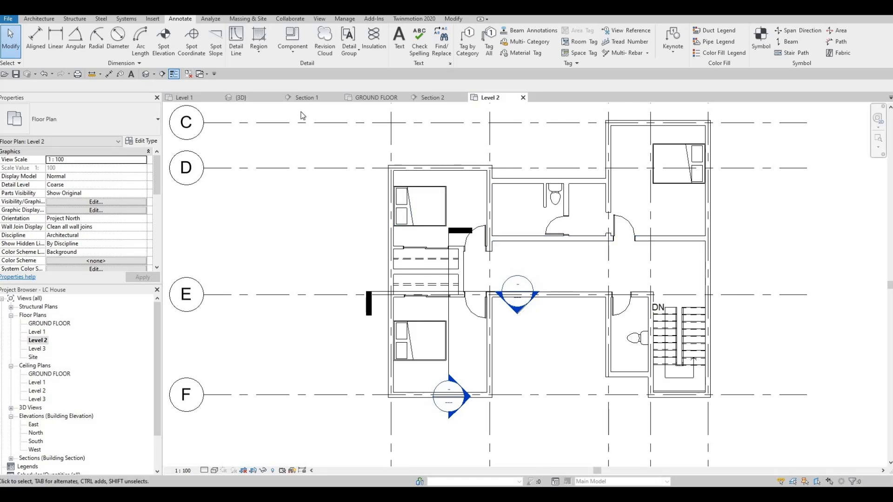
- Load the M_Tub-Free Standing-3D family from the library's Plumbing, Architectural, Fixtures, Bathtubs folder
{"action": "left_click", "coordinate": [152, 19]}
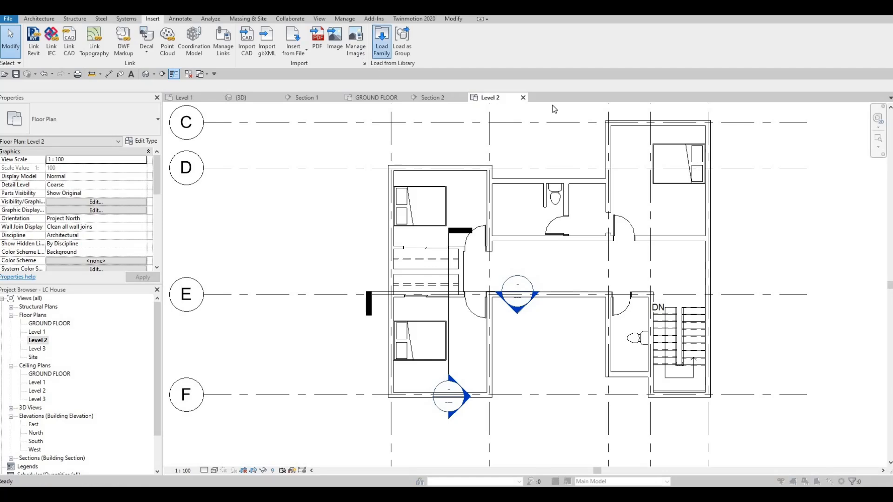
{"action": "left_click", "coordinate": [591, 83]}
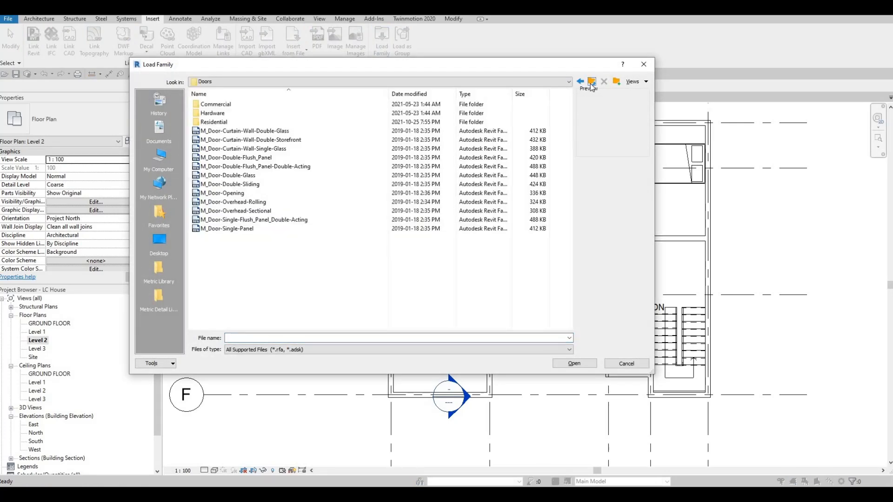
{"action": "left_click", "coordinate": [591, 83]}
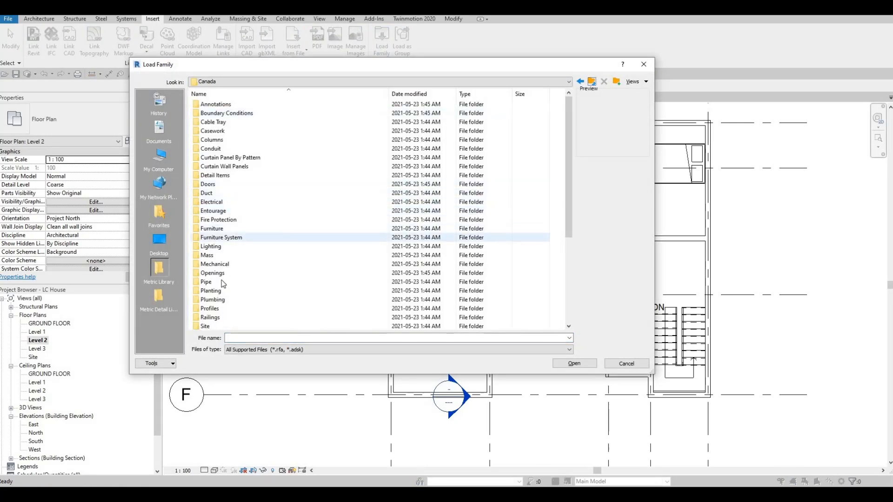
{"action": "scroll", "coordinate": [237, 254], "scroll_direction": "down", "scroll_amount": 5}
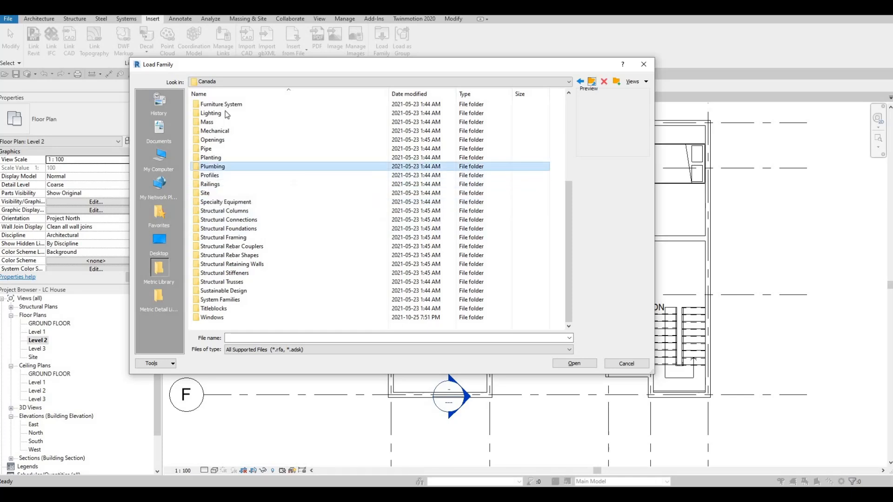
{"action": "double_click", "coordinate": [229, 166]}
{"action": "double_click", "coordinate": [226, 107]}
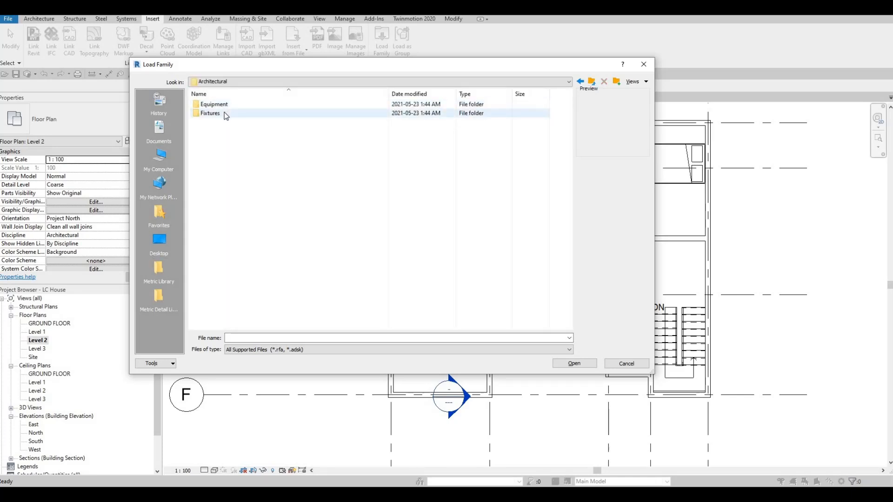
{"action": "double_click", "coordinate": [225, 115]}
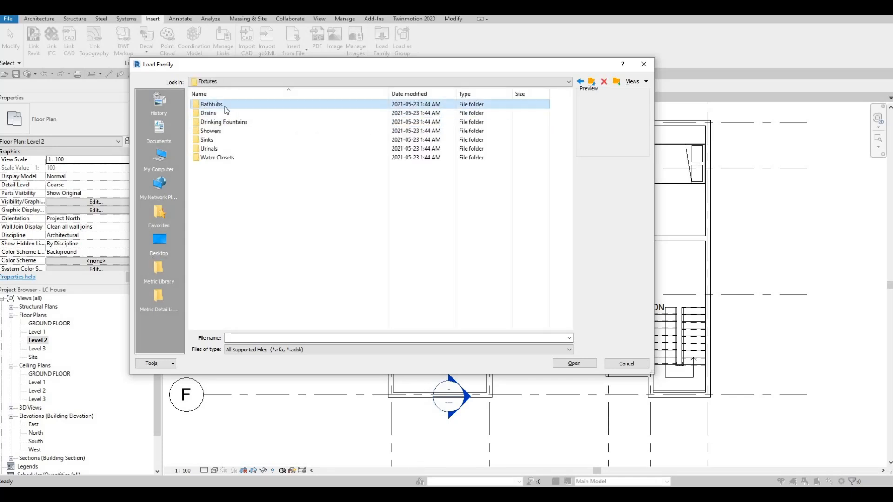
{"action": "double_click", "coordinate": [229, 106]}
{"action": "left_click", "coordinate": [228, 114]}
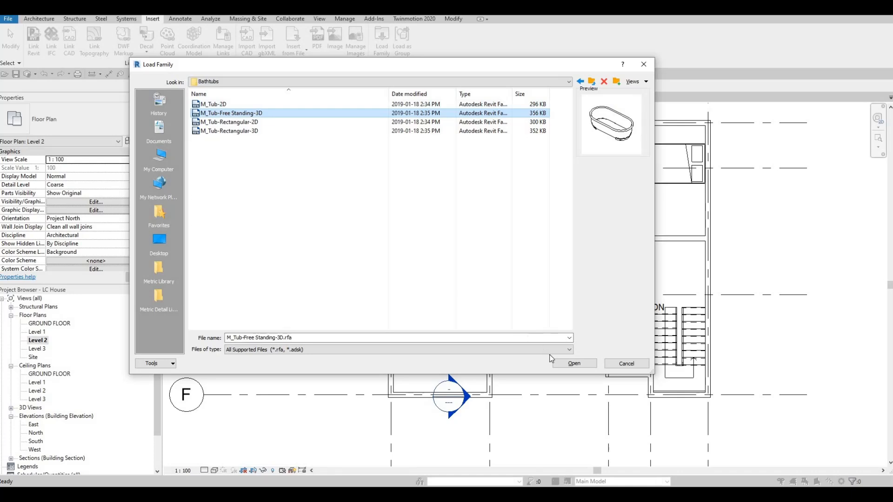
{"action": "left_click", "coordinate": [574, 363]}
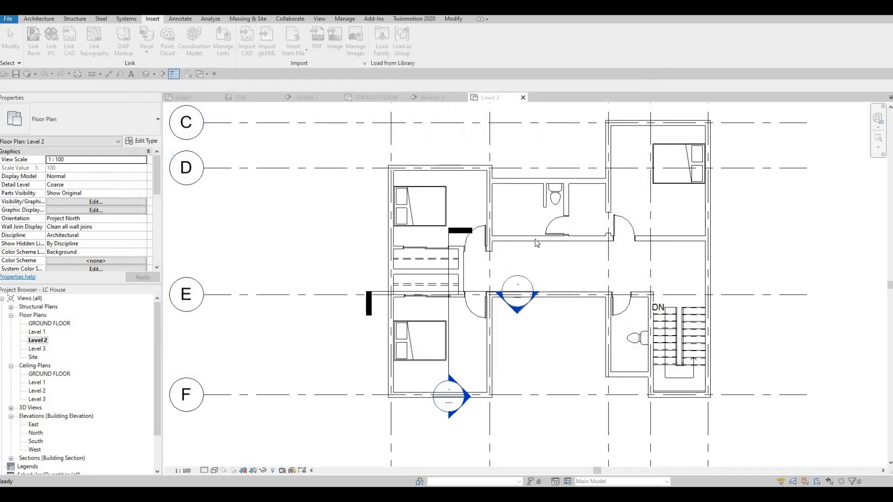
- Place the 760 x 1525mm free-standing tub lengthwise along the upper bathroom's top wall, in the space left of the toilet partition
{"action": "key", "text": "m"}
{"action": "scroll", "coordinate": [521, 200], "scroll_direction": "up", "scroll_amount": 2}
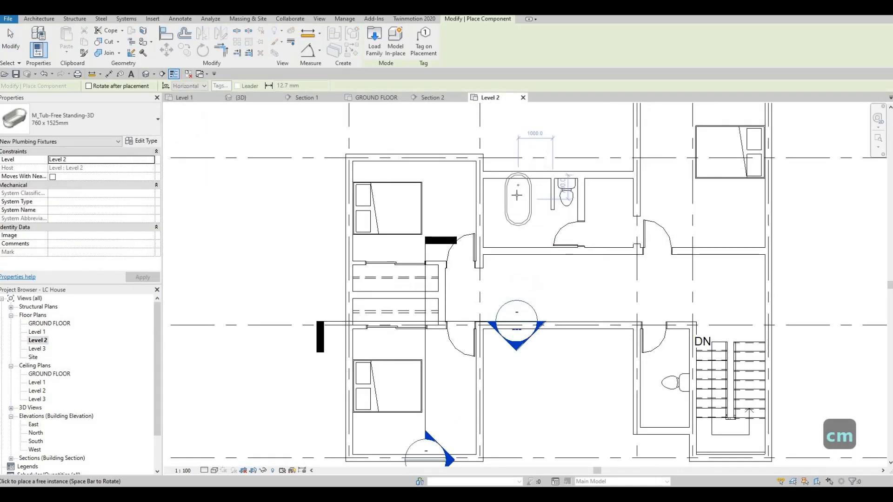
{"action": "scroll", "coordinate": [520, 193], "scroll_direction": "up", "scroll_amount": 1}
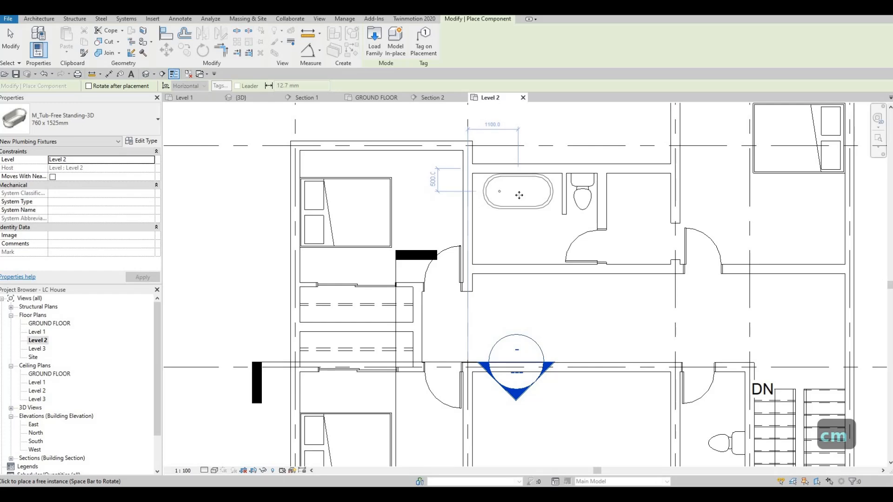
{"action": "left_click", "coordinate": [520, 196]}
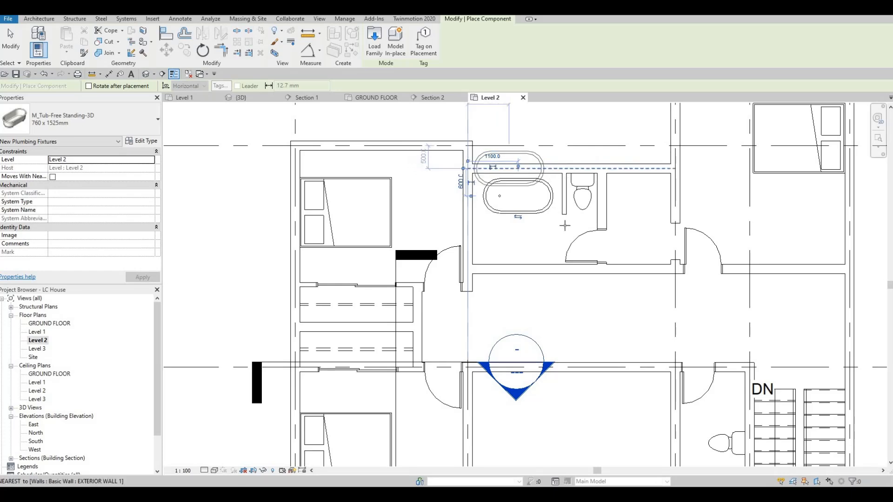
{"action": "middle_click_drag", "start_coordinate": [534, 219], "coordinate": [525, 329]}
{"action": "scroll", "coordinate": [526, 329], "scroll_direction": "down", "scroll_amount": 1}
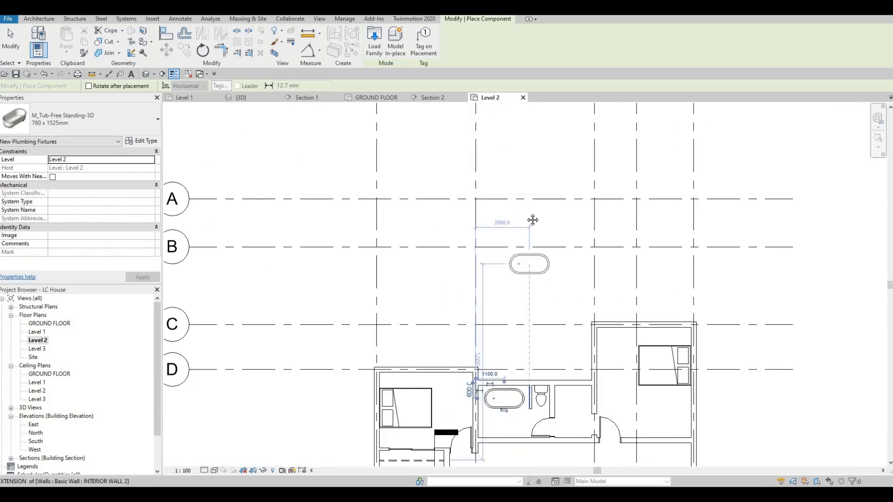
{"action": "scroll", "coordinate": [523, 241], "scroll_direction": "down", "scroll_amount": 3}
{"action": "scroll", "coordinate": [521, 307], "scroll_direction": "up", "scroll_amount": 4}
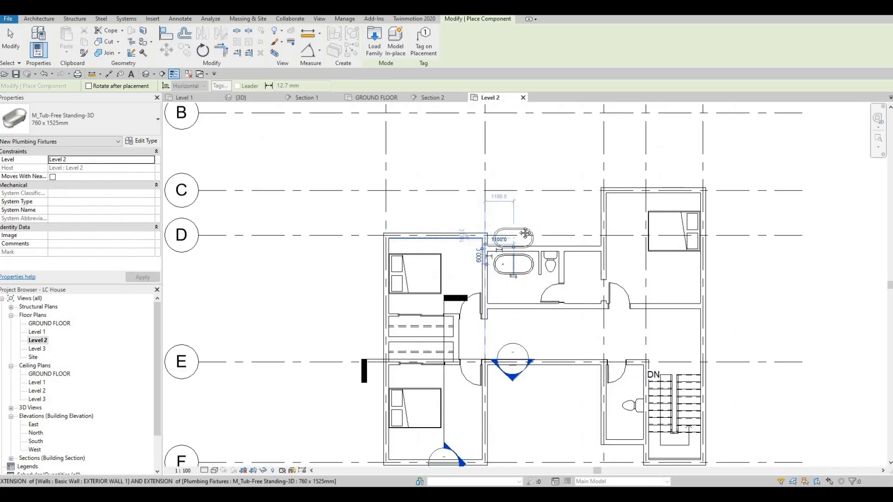
{"action": "key", "text": "Escape"}
{"action": "key", "text": "Escape"}
- Load the M_Shower Stall-2D family from the Showers folder of the plumbing fixtures
{"action": "scroll", "coordinate": [549, 355], "scroll_direction": "down", "scroll_amount": 1}
{"action": "middle_click_drag", "start_coordinate": [550, 357], "coordinate": [551, 259]}
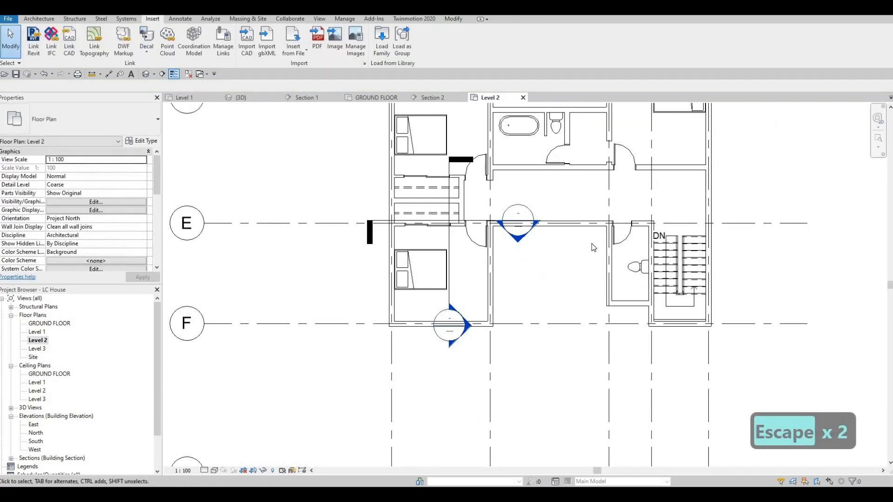
{"action": "middle_click_drag", "start_coordinate": [565, 268], "coordinate": [563, 282]}
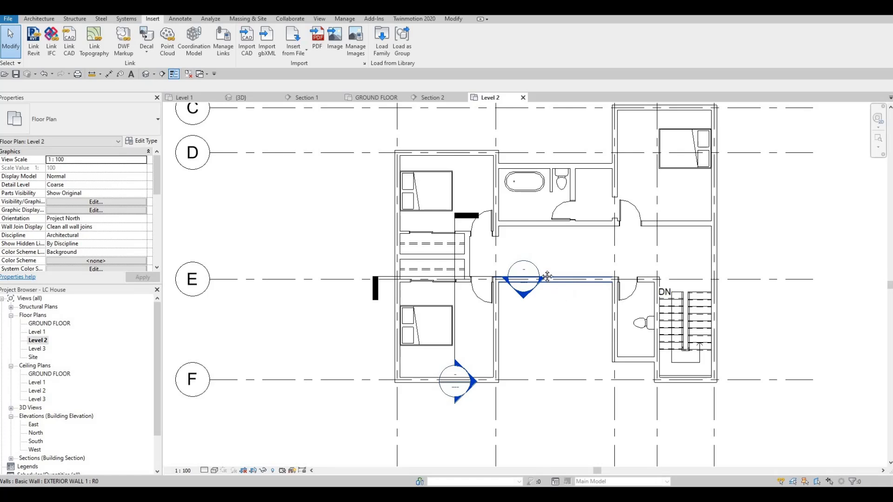
{"action": "scroll", "coordinate": [553, 251], "scroll_direction": "down", "scroll_amount": 2}
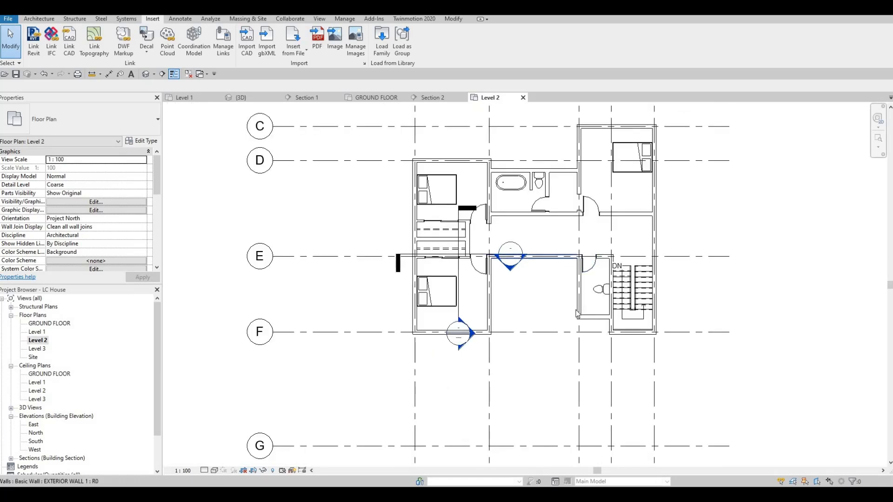
{"action": "scroll", "coordinate": [576, 310], "scroll_direction": "up", "scroll_amount": 2}
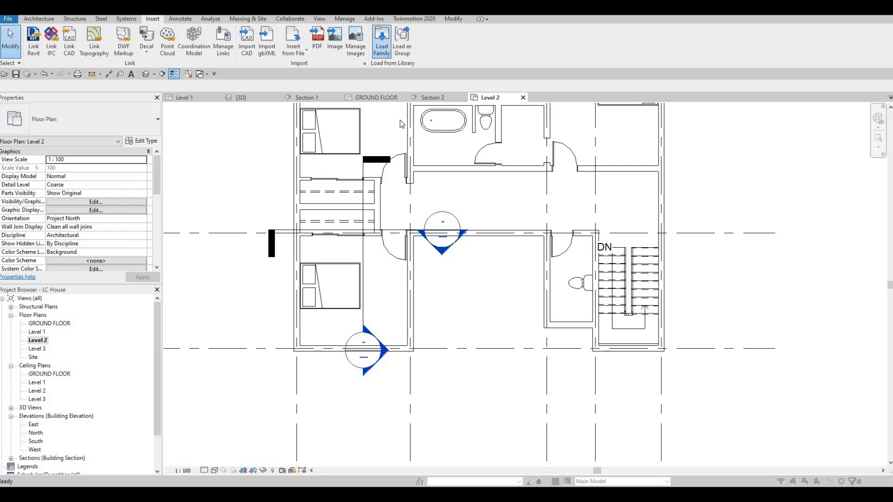
{"action": "left_click", "coordinate": [591, 82]}
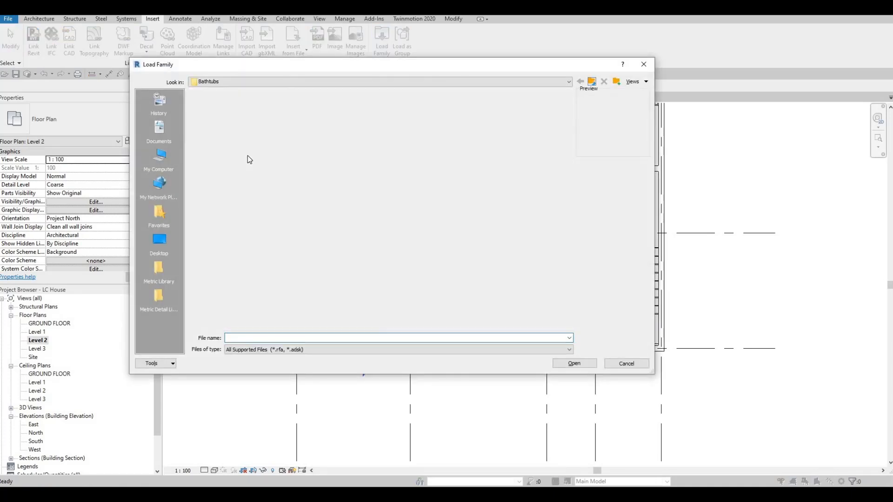
{"action": "left_click", "coordinate": [217, 133]}
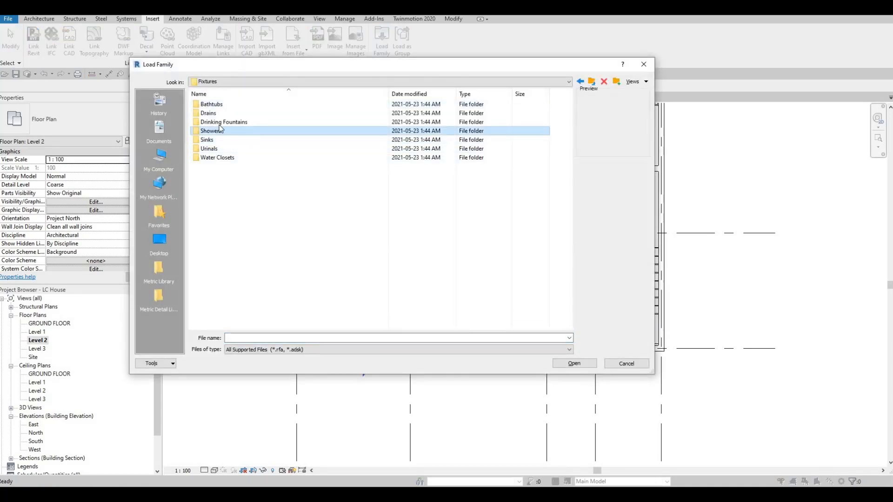
{"action": "double_click", "coordinate": [220, 131]}
{"action": "left_click", "coordinate": [224, 105]}
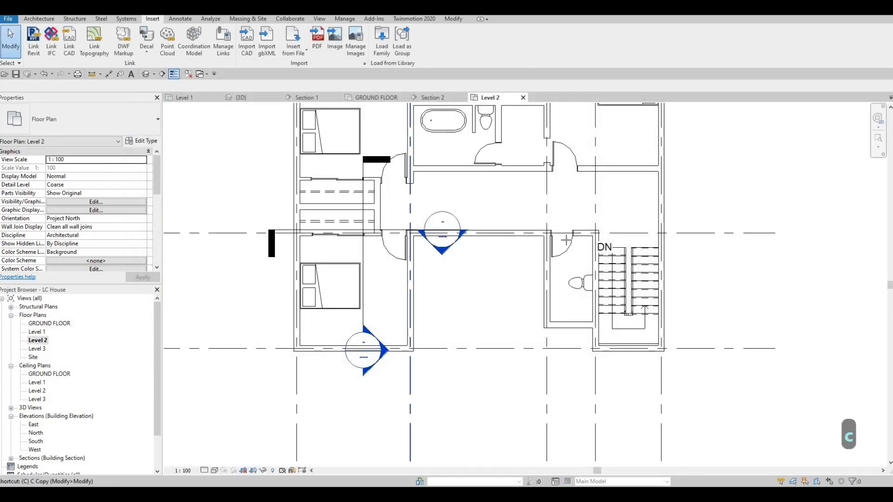
- Place the shower stall in the lower-left corner of the small bathroom beside the stair, against both walls
{"action": "scroll", "coordinate": [553, 322], "scroll_direction": "up", "scroll_amount": 4}
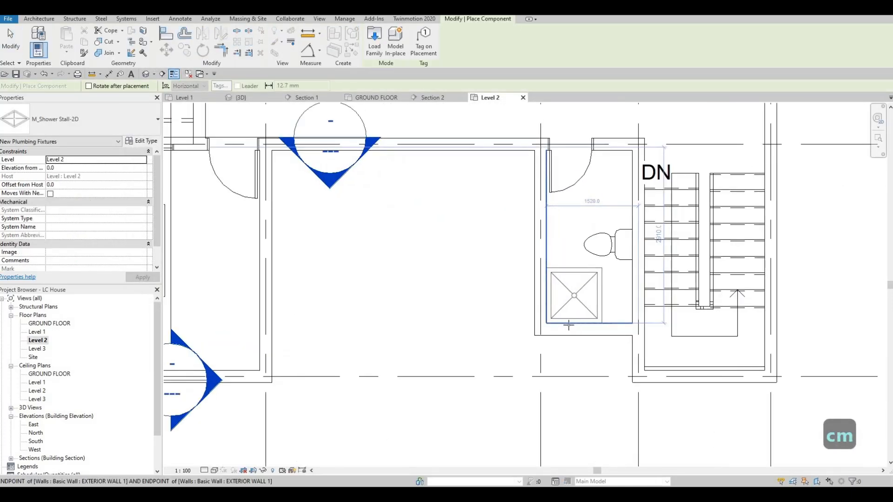
{"action": "scroll", "coordinate": [557, 319], "scroll_direction": "up", "scroll_amount": 3}
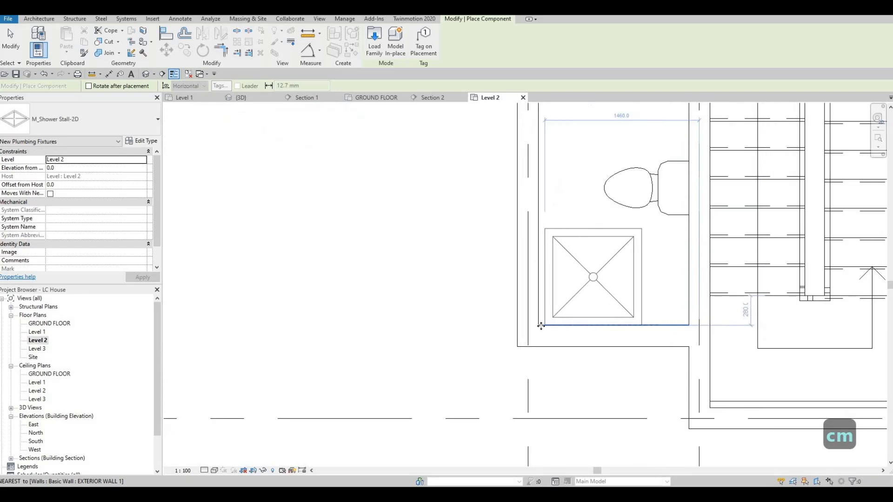
{"action": "left_click", "coordinate": [615, 305]}
{"action": "key", "text": "Escape"}
{"action": "key", "text": "Escape"}
{"action": "key", "text": "Escape"}
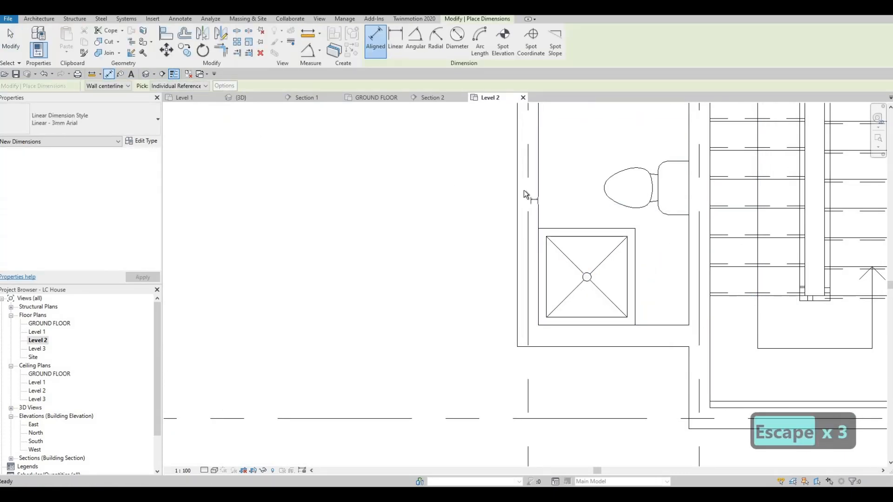
- Measure the small bathroom's clear width between its left and right inner wall faces
{"action": "left_click", "coordinate": [541, 196]}
{"action": "key", "text": "Tab"}
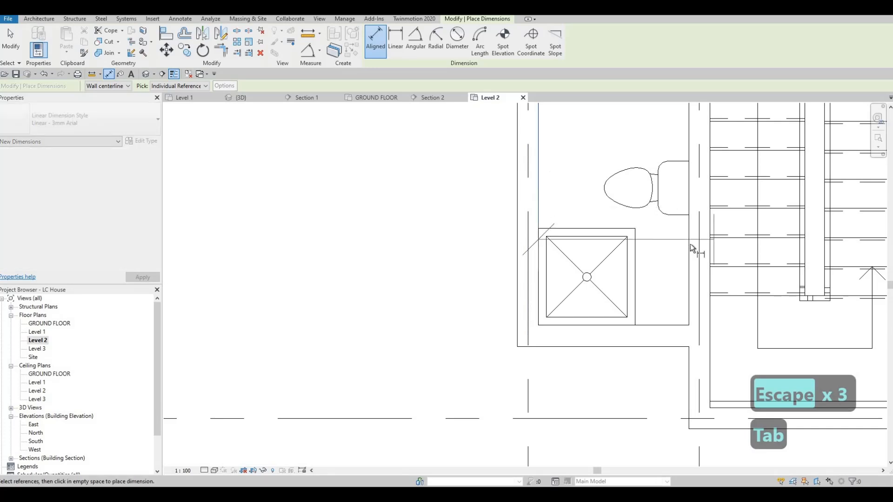
{"action": "key", "text": "Tab"}
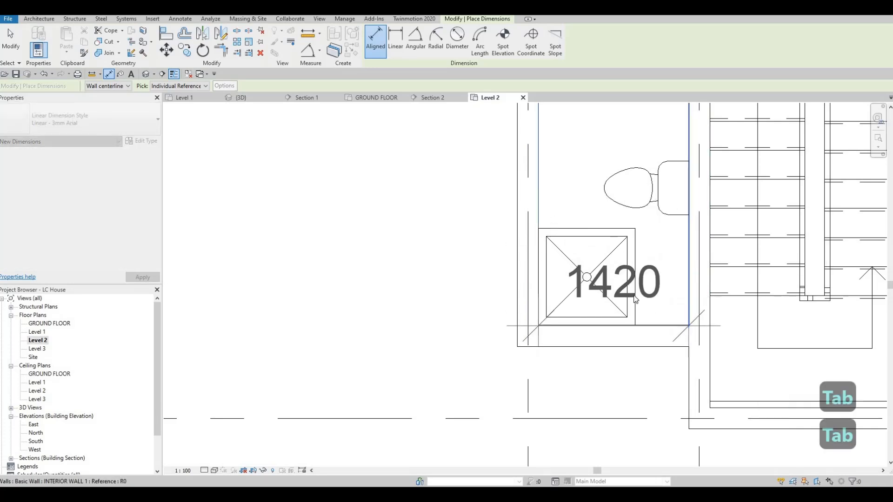
{"action": "key", "text": "Escape"}
{"action": "key", "text": "Escape"}
- Duplicate the placed shower stall's type and set the new type's depth to 1420
{"action": "left_click", "coordinate": [630, 290]}
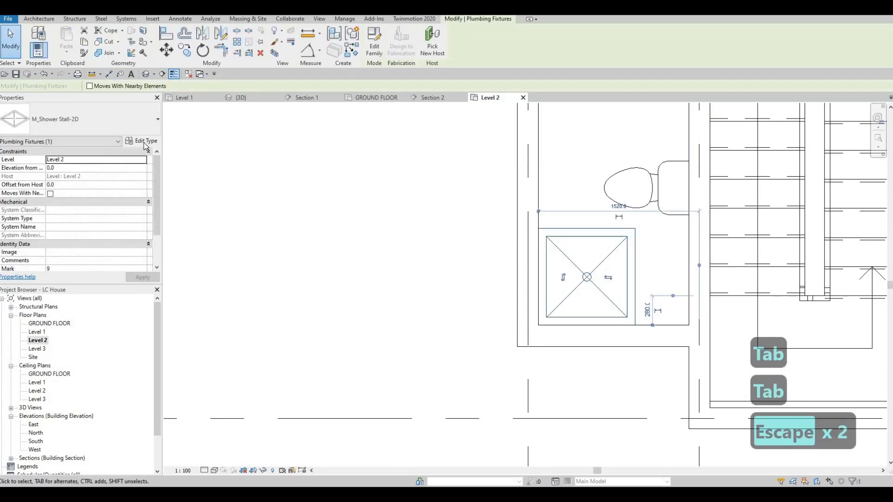
{"action": "left_click", "coordinate": [142, 140]}
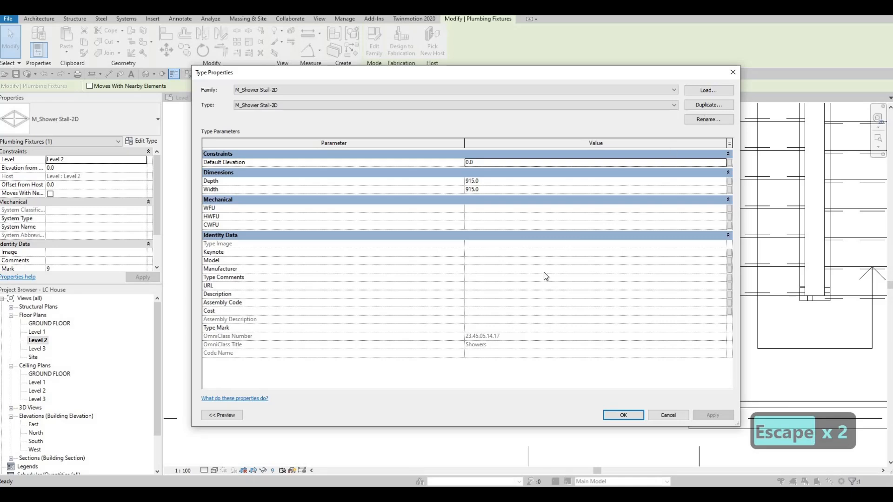
{"action": "left_click", "coordinate": [708, 105]}
{"action": "left_click", "coordinate": [465, 268]}
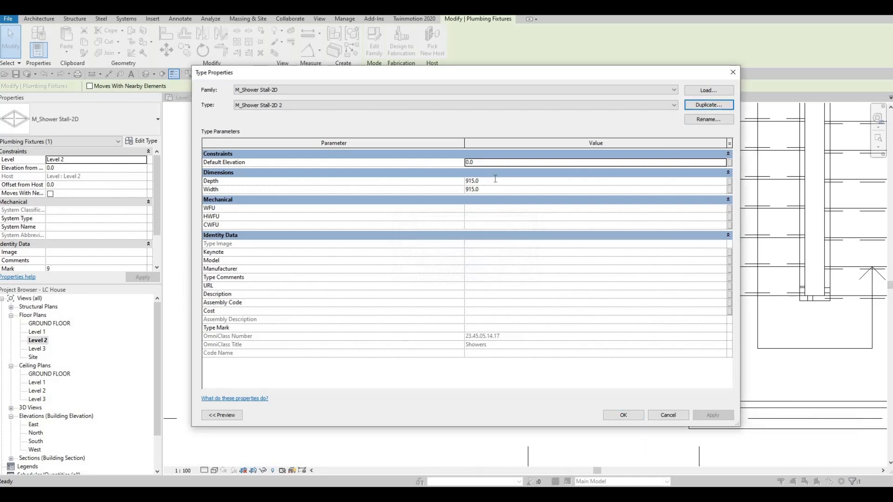
{"action": "left_click", "coordinate": [496, 180]}
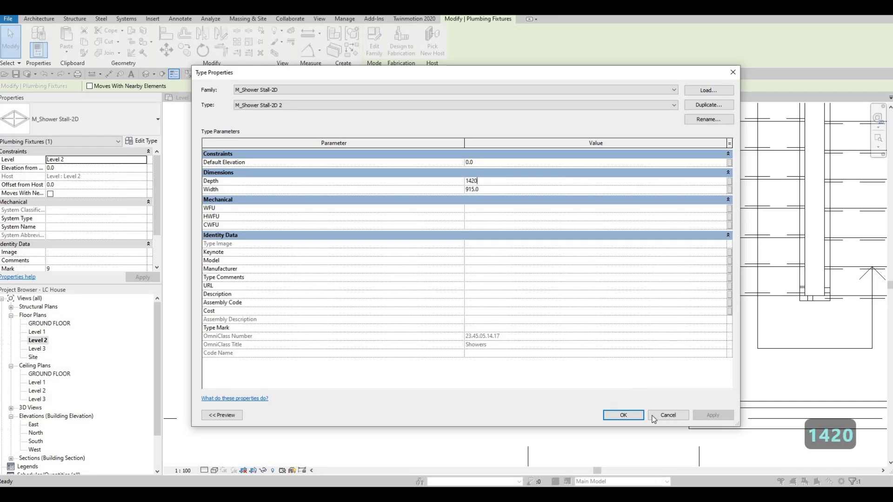
{"action": "key", "text": "Return"}
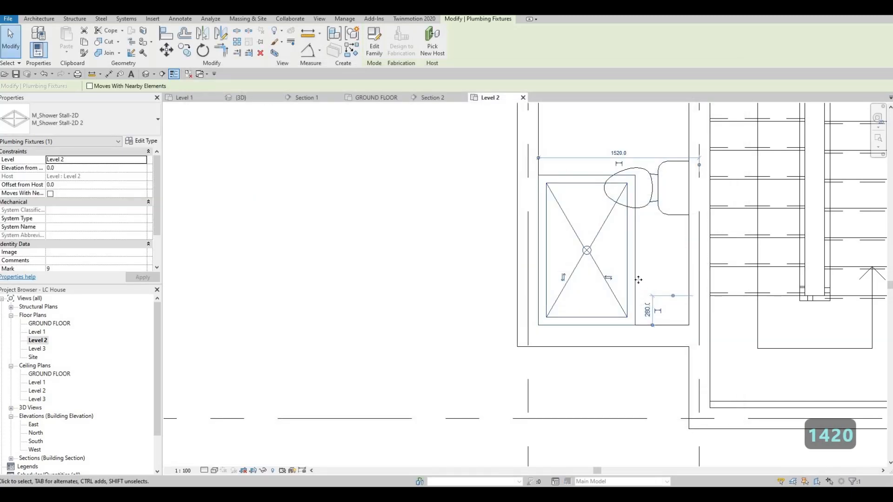
{"action": "left_click_drag", "start_coordinate": [620, 280], "coordinate": [596, 243]}
{"action": "key", "text": "Escape"}
{"action": "key", "text": "Escape"}
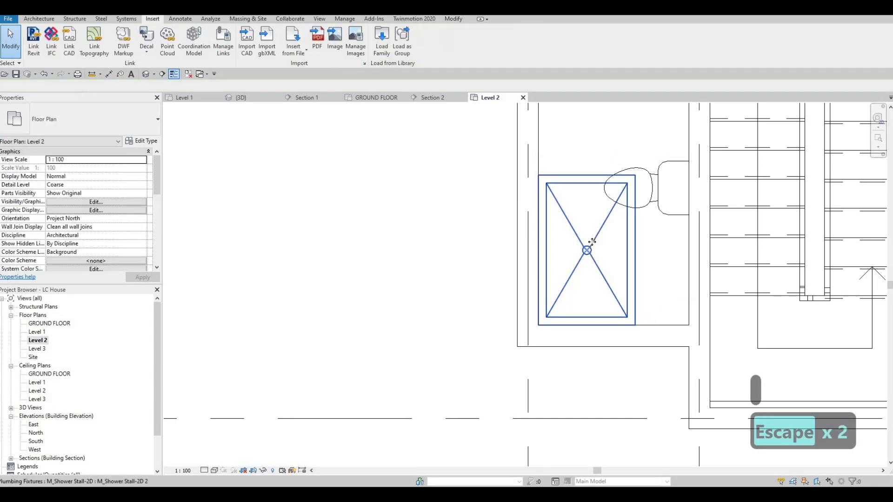
- Try to rotate the enlarged shower stall by 180 degrees about its centre, and undo the rotation
{"action": "left_click", "coordinate": [591, 247]}
{"action": "key", "text": "r"}
{"action": "key", "text": "o"}
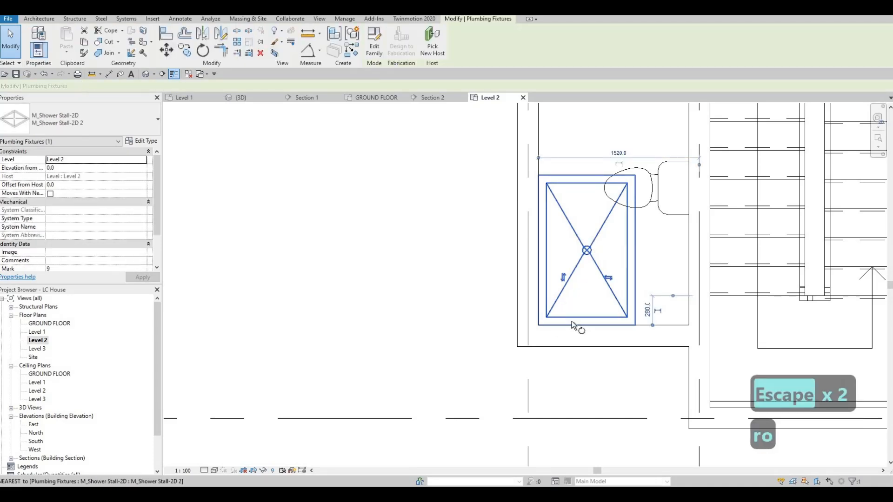
{"action": "left_click", "coordinate": [589, 333]}
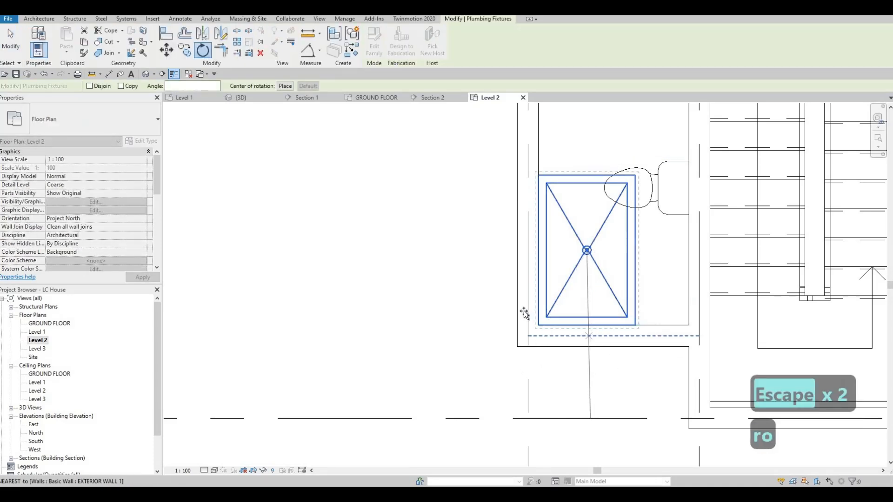
{"action": "type", "text": "180"}
{"action": "key", "text": "Return"}
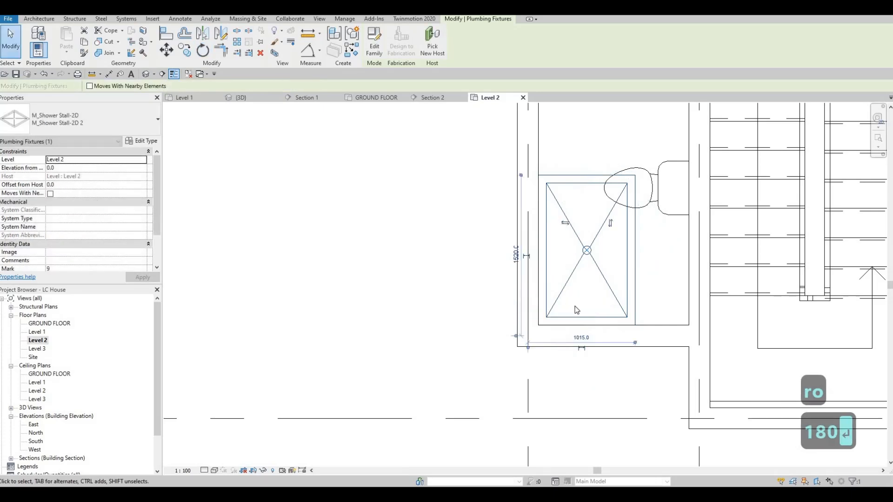
{"action": "key", "text": "Escape"}
{"action": "key", "text": "Escape"}
{"action": "key", "text": "Escape"}
{"action": "key", "text": "ctrl+z"}
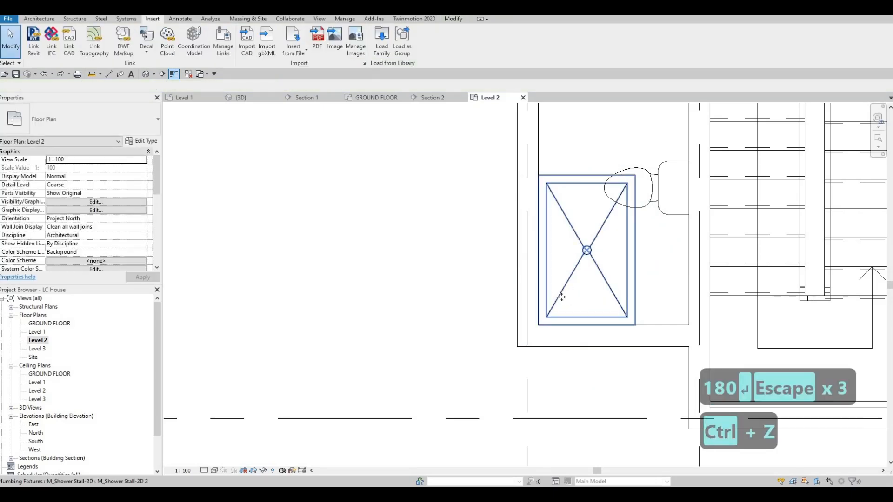
- Rotate the enlarged shower stall by 90 degrees about its centre
{"action": "left_click", "coordinate": [562, 295]}
{"action": "key", "text": "r"}
{"action": "key", "text": "o"}
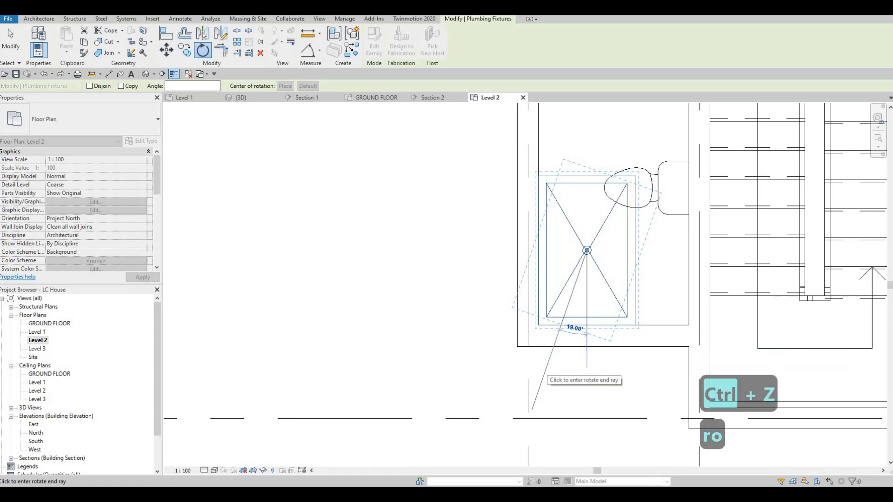
{"action": "type", "text": "90"}
{"action": "key", "text": "Return"}
{"action": "key", "text": "Escape"}
{"action": "key", "text": "Escape"}
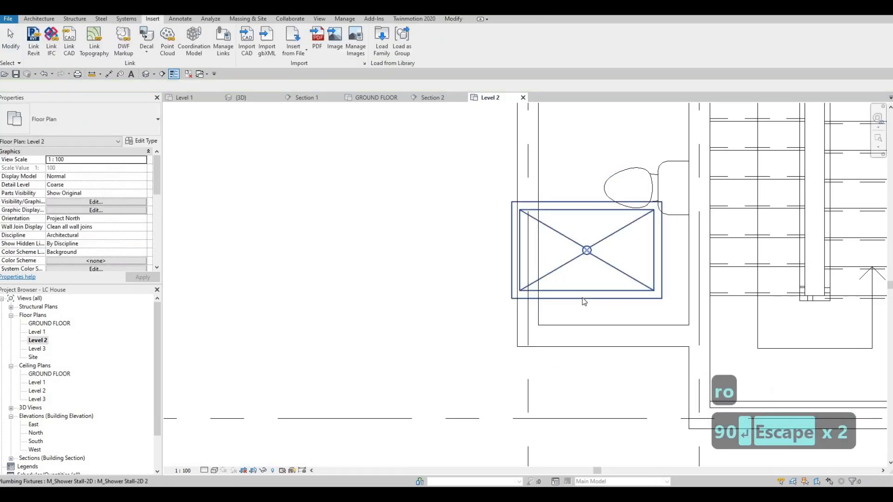
- Move the shower stall by its lower-left corner onto the small bathroom's lower-left inner wall corner
{"action": "left_click", "coordinate": [583, 301]}
{"action": "key", "text": "m"}
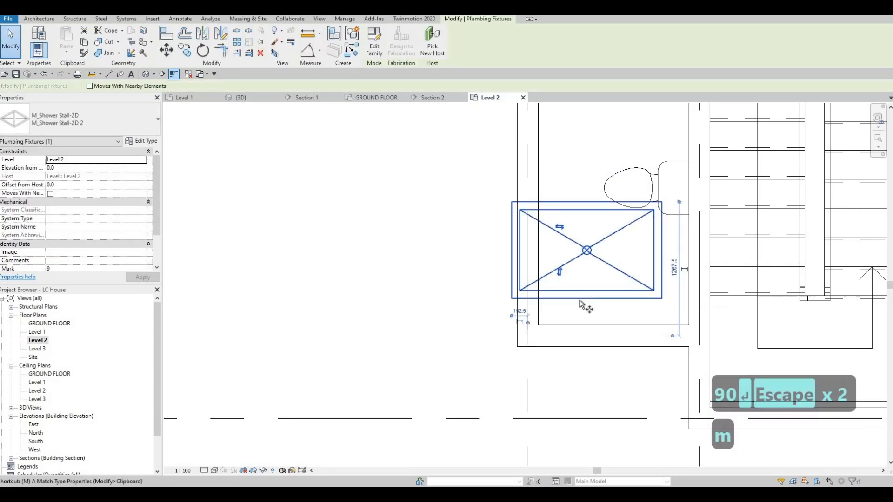
{"action": "key", "text": "v"}
{"action": "left_click", "coordinate": [515, 302]}
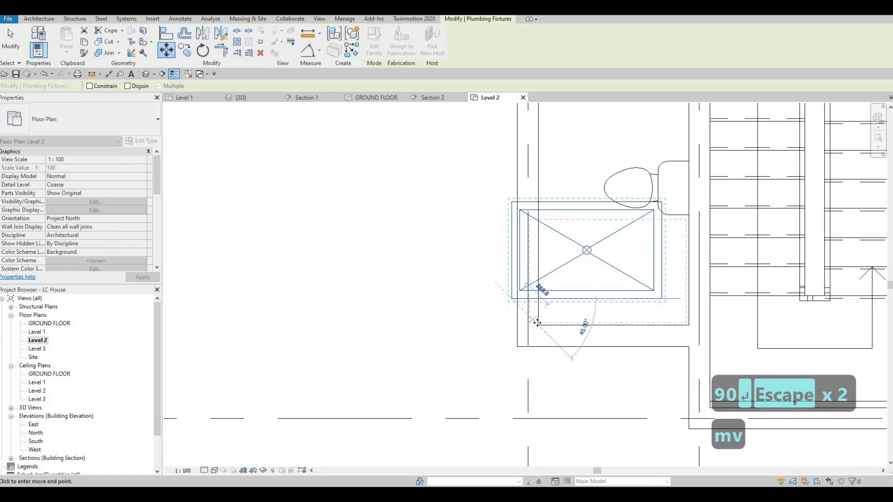
{"action": "left_click", "coordinate": [539, 328]}
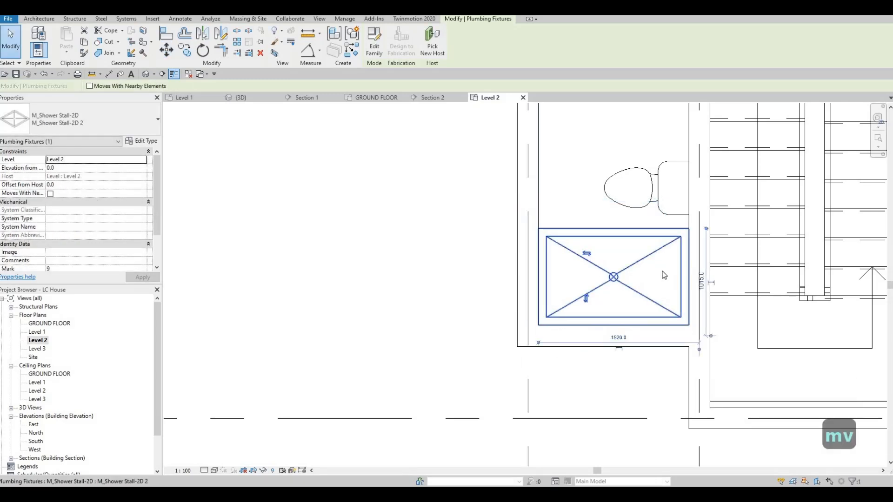
{"action": "scroll", "coordinate": [664, 275], "scroll_direction": "down", "scroll_amount": 2}
{"action": "key", "text": "Escape"}
- Nudge the small bathroom's toilet one increment down toward the shower stall
{"action": "left_click", "coordinate": [649, 285]}
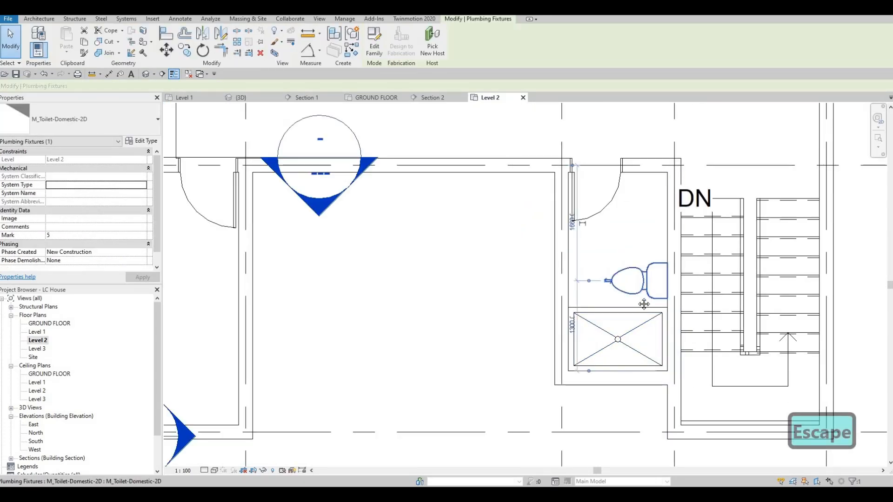
{"action": "key", "text": "Down"}
{"action": "scroll", "coordinate": [629, 303], "scroll_direction": "down", "scroll_amount": 2}
{"action": "middle_click_drag", "start_coordinate": [600, 245], "coordinate": [609, 282]}
{"action": "key", "text": "Escape"}
{"action": "key", "text": "Escape"}
{"action": "scroll", "coordinate": [582, 264], "scroll_direction": "down", "scroll_amount": 3}
{"action": "middle_click_drag", "start_coordinate": [362, 163], "coordinate": [467, 206]}
{"action": "scroll", "coordinate": [467, 205], "scroll_direction": "down", "scroll_amount": 1}
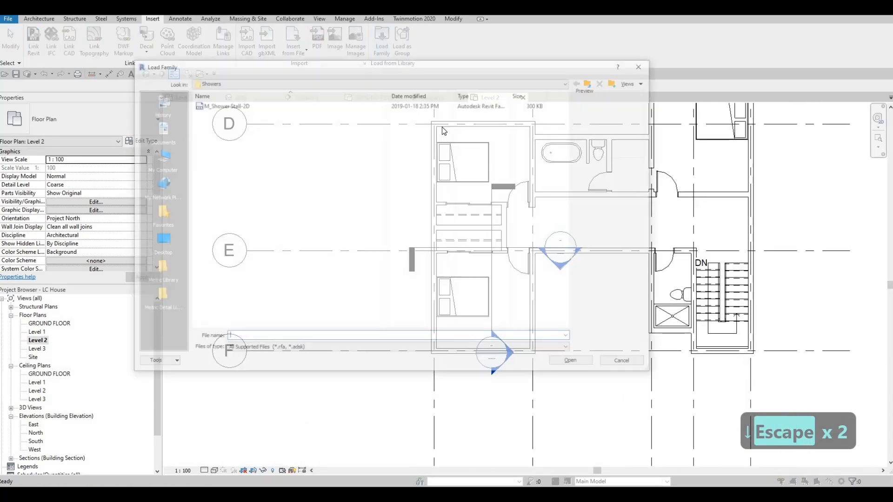
{"action": "key", "text": "Escape"}
{"action": "key", "text": "Escape"}
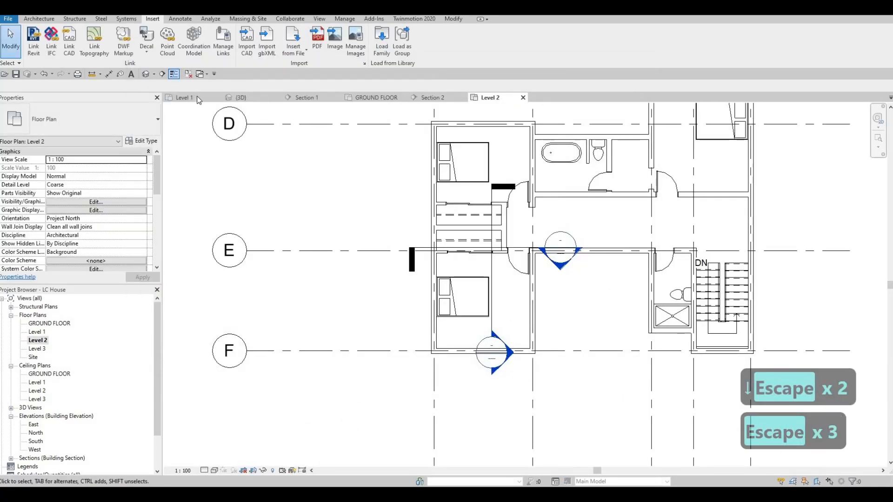
{"action": "left_click", "coordinate": [197, 99]}
{"action": "middle_click_drag", "start_coordinate": [624, 296], "coordinate": [584, 274]}
{"action": "scroll", "coordinate": [604, 288], "scroll_direction": "down", "scroll_amount": 1}
{"action": "middle_click_drag", "start_coordinate": [747, 371], "coordinate": [576, 305]}
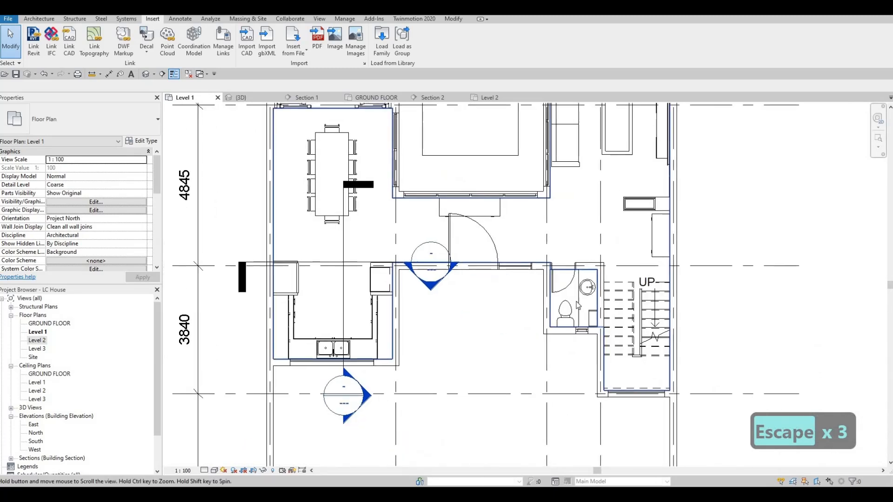
{"action": "scroll", "coordinate": [578, 305], "scroll_direction": "up", "scroll_amount": 2}
{"action": "left_click", "coordinate": [581, 320]}
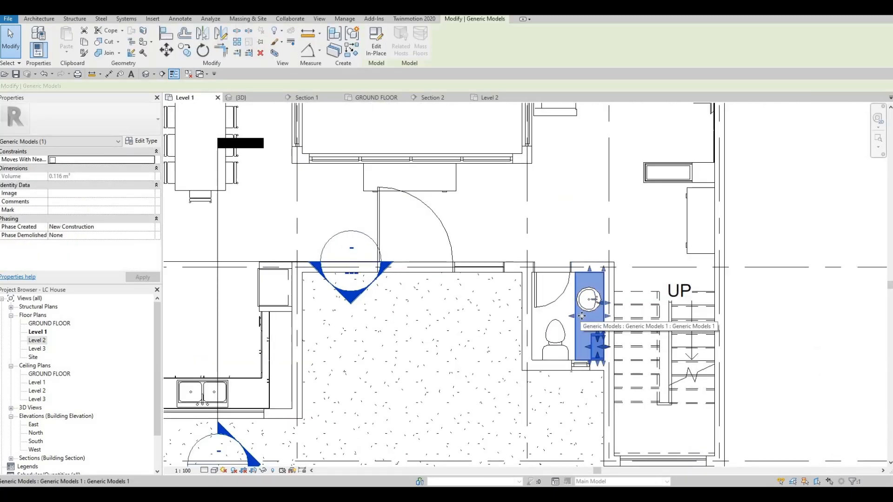
{"action": "key", "text": "c"}
{"action": "key", "text": "s"}
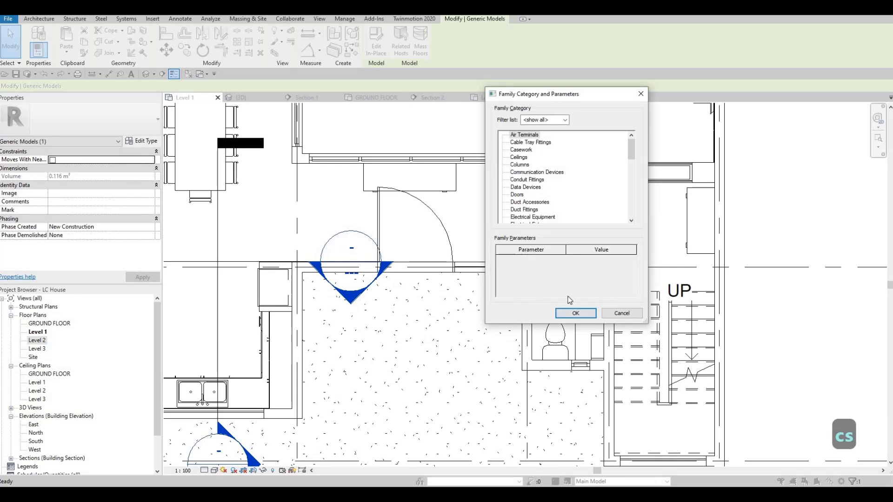
{"action": "key", "text": "Escape"}
{"action": "key", "text": "Escape"}
{"action": "key", "text": "Escape"}
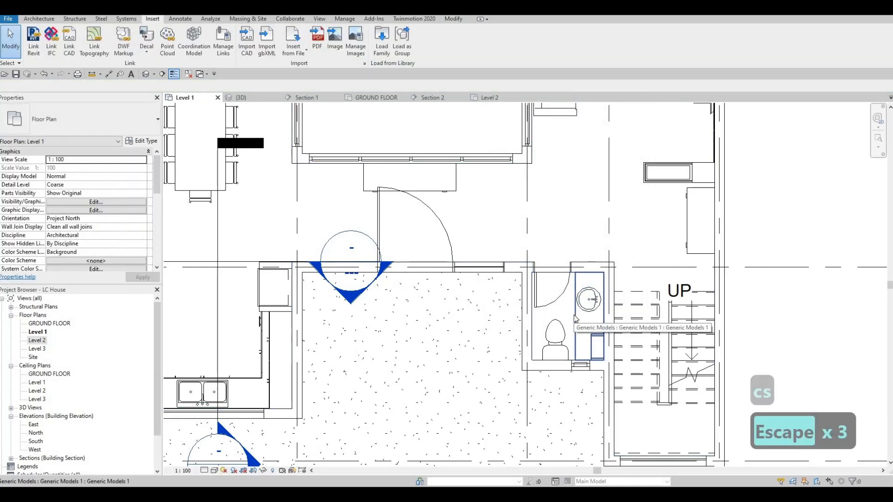
{"action": "key", "text": "Escape"}
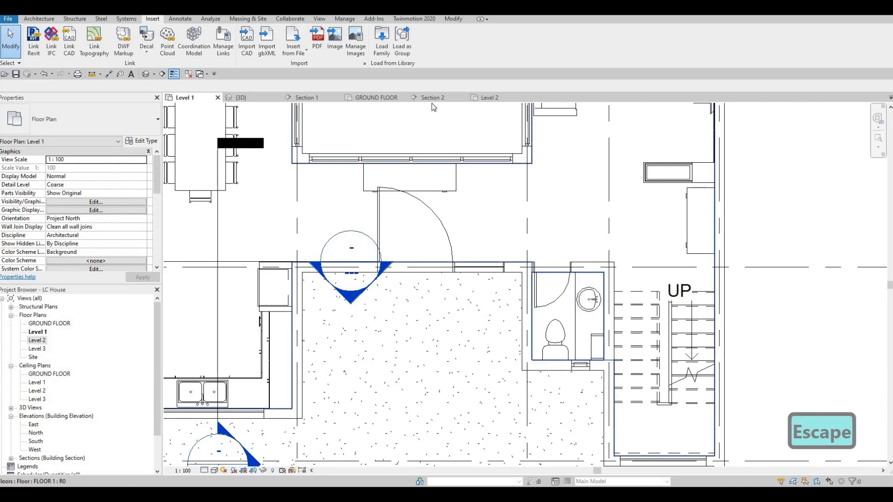
- Return to the Level 2 plan and look over the bedrooms and both bathrooms
{"action": "left_click", "coordinate": [494, 98]}
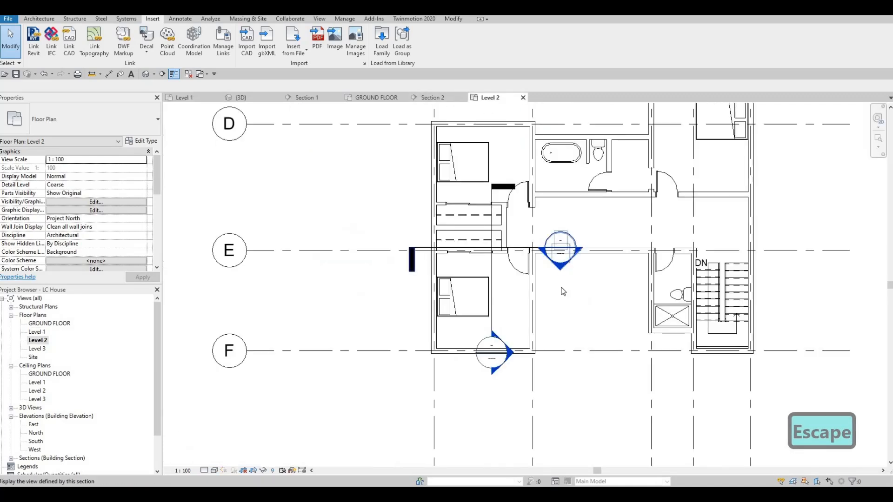
{"action": "middle_click_drag", "start_coordinate": [677, 293], "coordinate": [582, 302]}
{"action": "key", "text": "Escape"}
{"action": "key", "text": "Escape"}
{"action": "middle_click_drag", "start_coordinate": [546, 253], "coordinate": [518, 253]}
{"action": "middle_click_drag", "start_coordinate": [503, 214], "coordinate": [492, 236]}
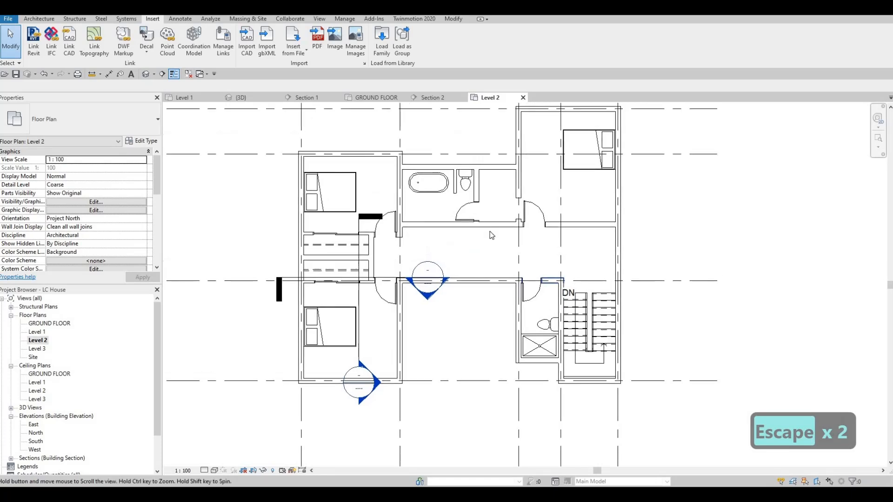
{"action": "scroll", "coordinate": [492, 235], "scroll_direction": "down", "scroll_amount": 1}
{"action": "scroll", "coordinate": [497, 231], "scroll_direction": "up", "scroll_amount": 2}
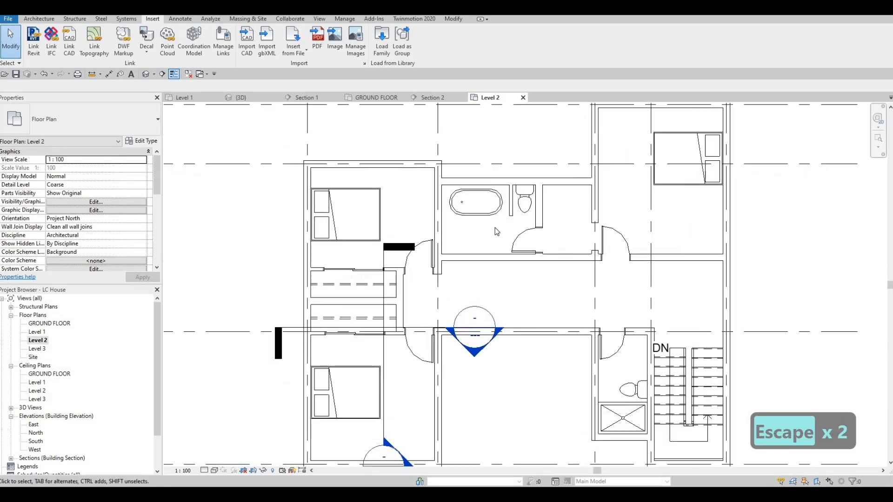
{"action": "scroll", "coordinate": [668, 300], "scroll_direction": "down", "scroll_amount": 3}
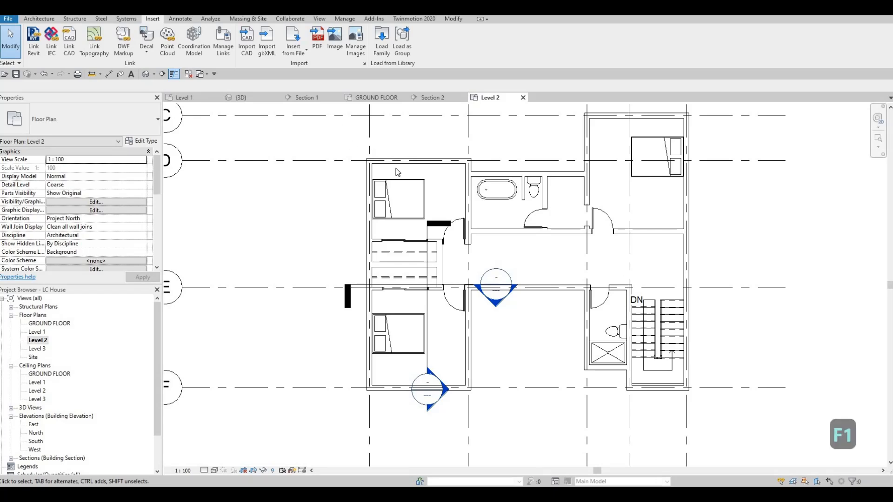
- Outline a counter below the bathtub with two chained detail lines in the Lines style, 1800 long from the left wall
{"action": "left_click", "coordinate": [187, 20]}
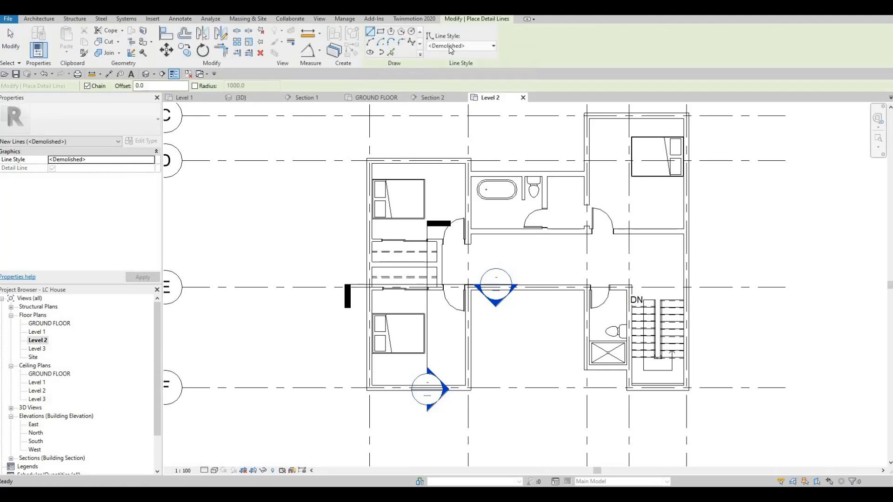
{"action": "left_click", "coordinate": [465, 46]}
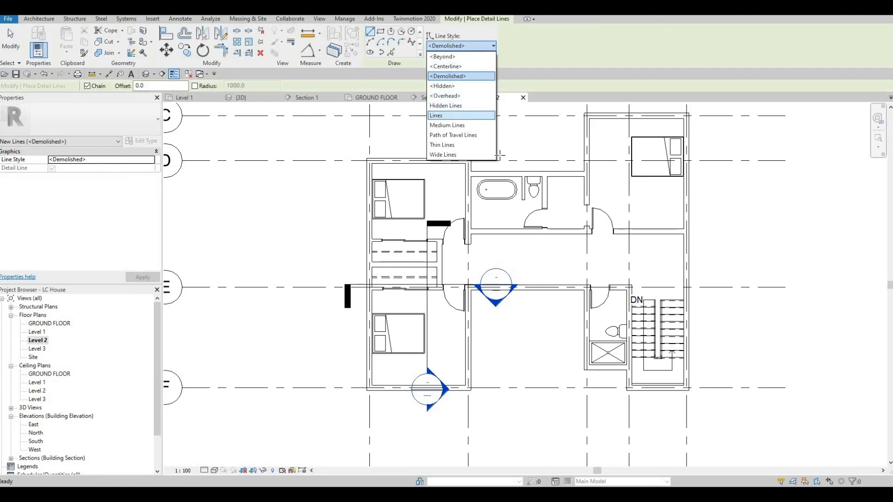
{"action": "left_click", "coordinate": [436, 116]}
{"action": "scroll", "coordinate": [417, 214], "scroll_direction": "up", "scroll_amount": 4}
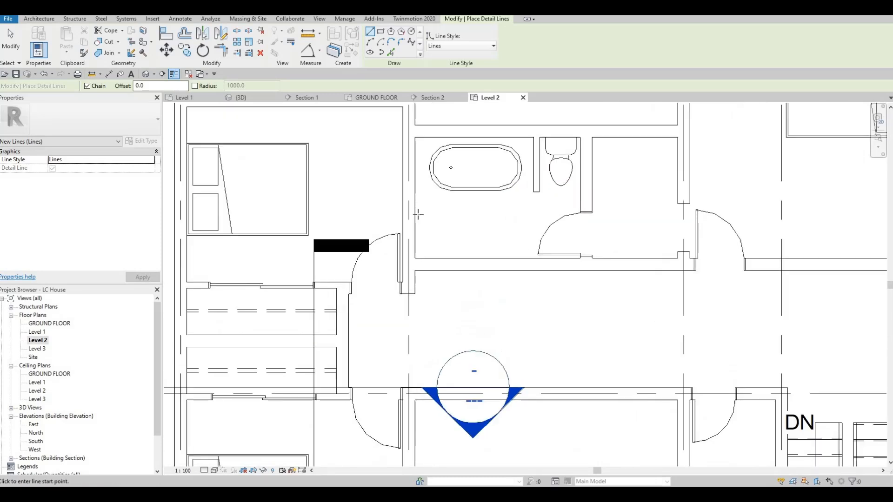
{"action": "left_click", "coordinate": [415, 215]}
{"action": "left_click", "coordinate": [524, 215]}
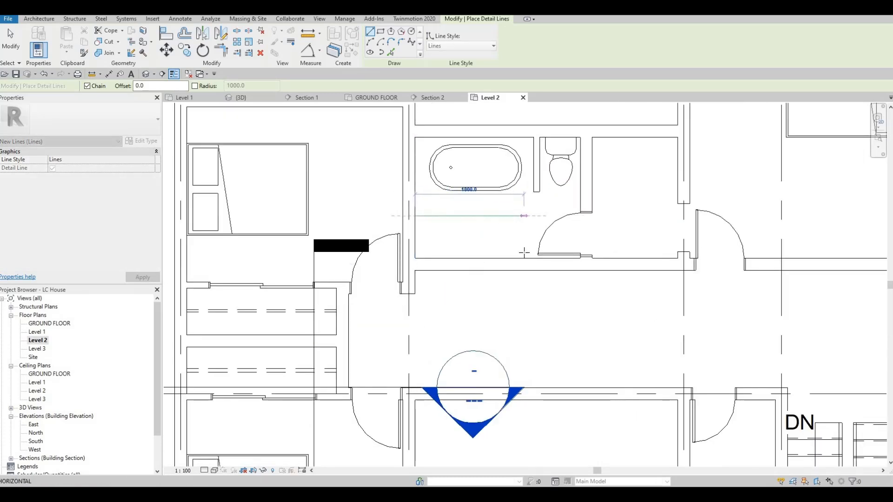
{"action": "left_click", "coordinate": [524, 264]}
{"action": "key", "text": "Escape"}
{"action": "key", "text": "Escape"}
{"action": "key", "text": "Escape"}
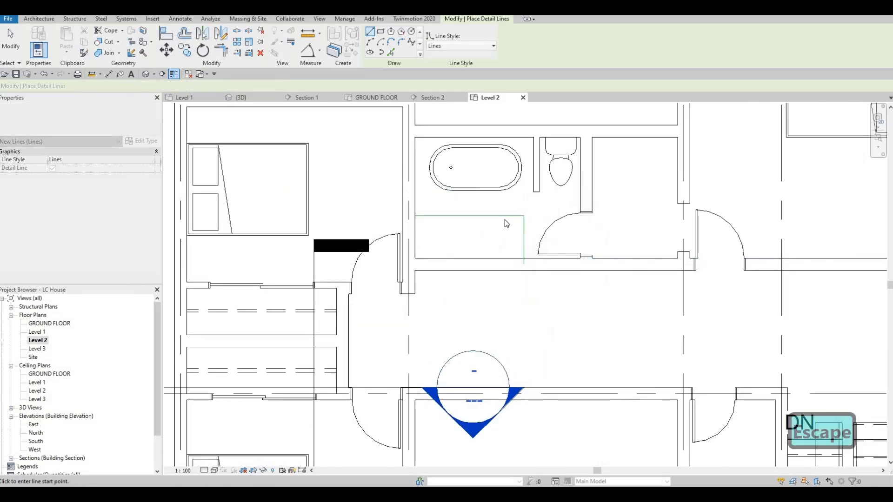
- Change both counter outline lines below the bathtub to the Thin Lines style
{"action": "key", "text": "Tab"}
{"action": "left_click", "coordinate": [504, 219]}
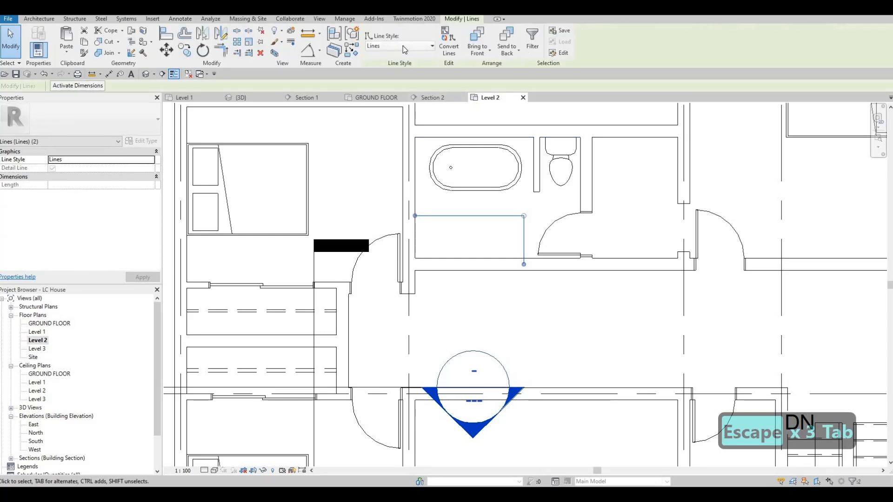
{"action": "left_click", "coordinate": [400, 46]}
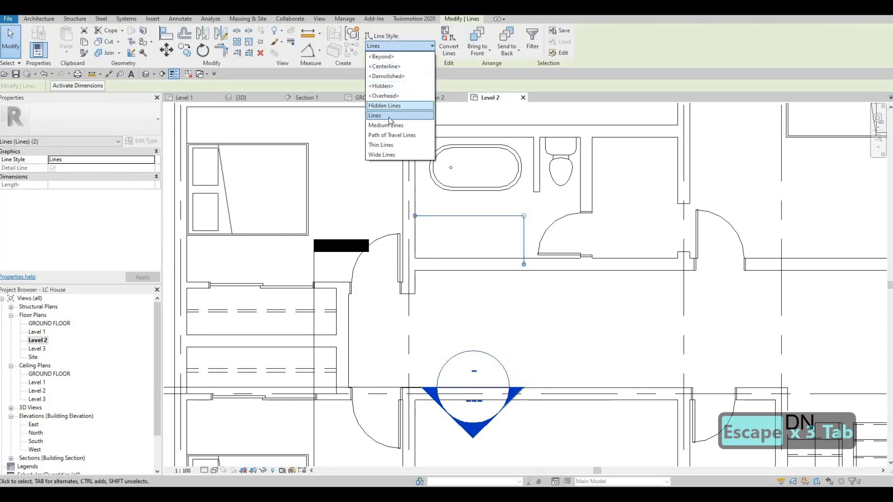
{"action": "key", "text": "Escape"}
{"action": "key", "text": "Escape"}
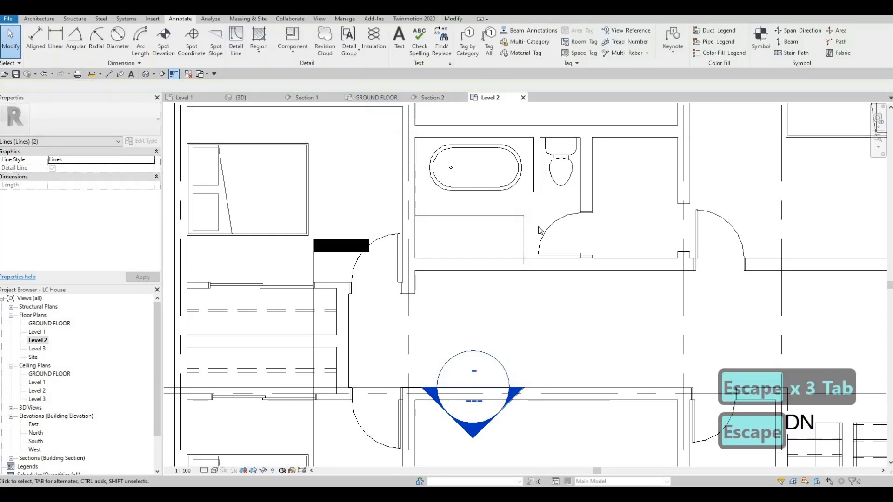
- Pull the counter's side line back to the wall face and lower the front line to a depth of about 470
{"action": "scroll", "coordinate": [537, 227], "scroll_direction": "up", "scroll_amount": 2}
{"action": "left_click", "coordinate": [539, 282]}
{"action": "left_click_drag", "start_coordinate": [539, 288], "coordinate": [538, 278]}
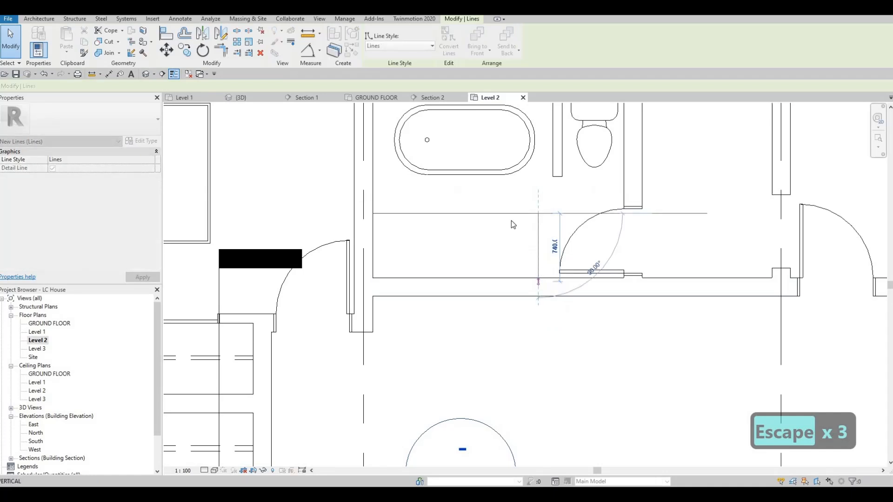
{"action": "key", "text": "Escape"}
{"action": "mouse_move", "coordinate": [477, 222]}
{"action": "left_mouse_down"}
{"action": "mouse_move", "coordinate": [479, 235]}
{"action": "mouse_move", "coordinate": [537, 252]}
{"action": "left_mouse_up"}
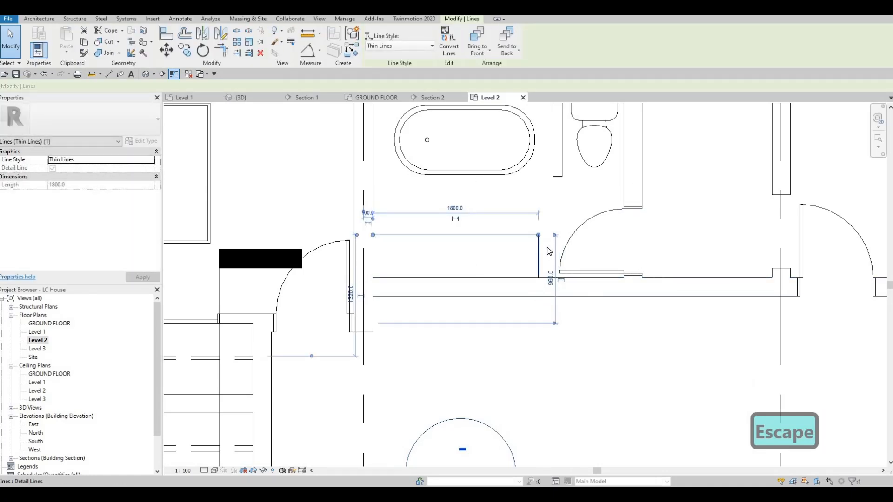
{"action": "key", "text": "Escape"}
{"action": "key", "text": "Escape"}
- Extend the bathtub room's counter to about 1910 long and nudge its front line up three increments
{"action": "left_click", "coordinate": [539, 256]}
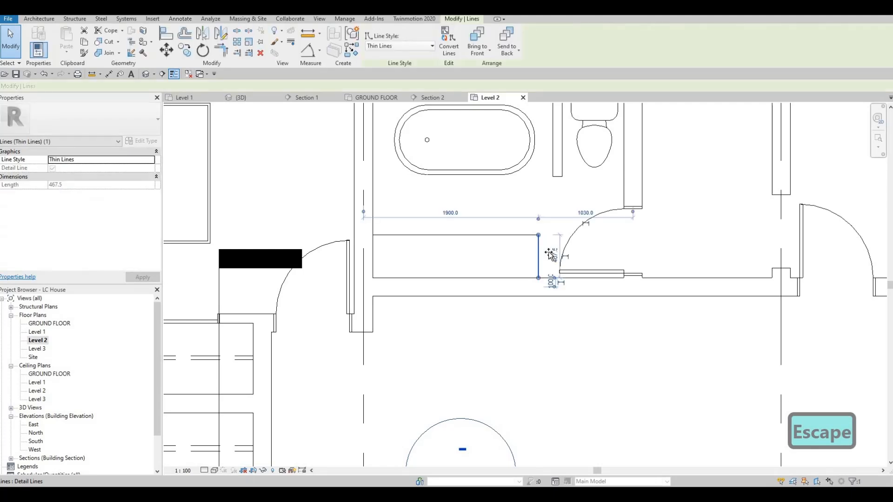
{"action": "key", "text": "Escape"}
{"action": "left_click", "coordinate": [511, 235]}
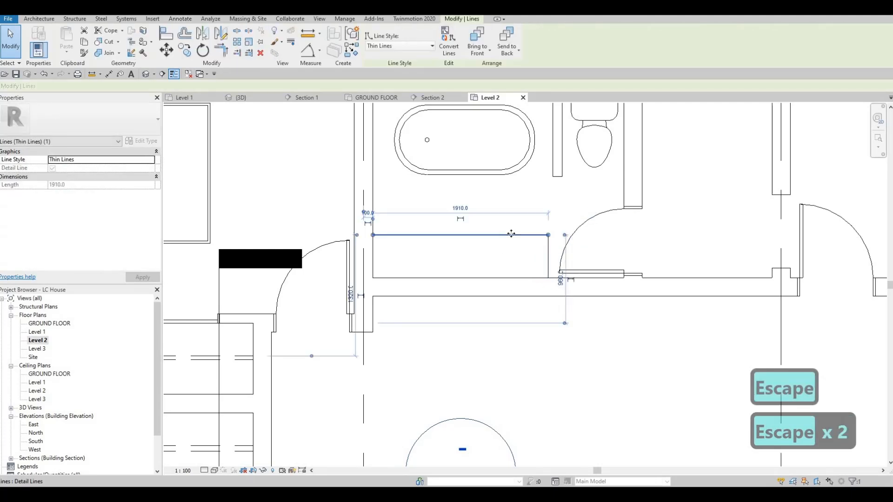
{"action": "key", "text": "Up"}
{"action": "key", "text": "Up"}
{"action": "key", "text": "Up"}
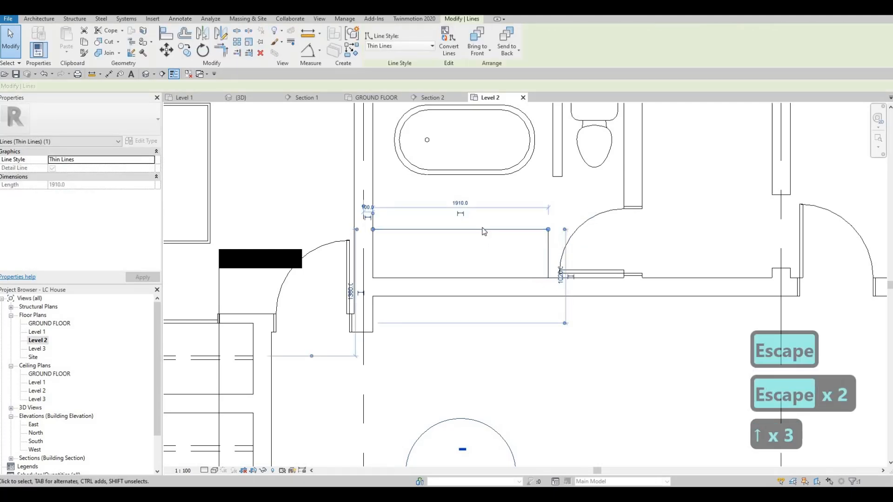
{"action": "scroll", "coordinate": [483, 231], "scroll_direction": "down", "scroll_amount": 2}
{"action": "key", "text": "Escape"}
{"action": "key", "text": "Escape"}
- Outline a counter about 520 deep along the stair-side wall of the small bathroom, above the toilet, with Thin Lines detail lines
{"action": "left_click", "coordinate": [484, 231]}
{"action": "key", "text": "c"}
{"action": "key", "text": "s"}
{"action": "middle_click_drag", "start_coordinate": [675, 343], "coordinate": [573, 279]}
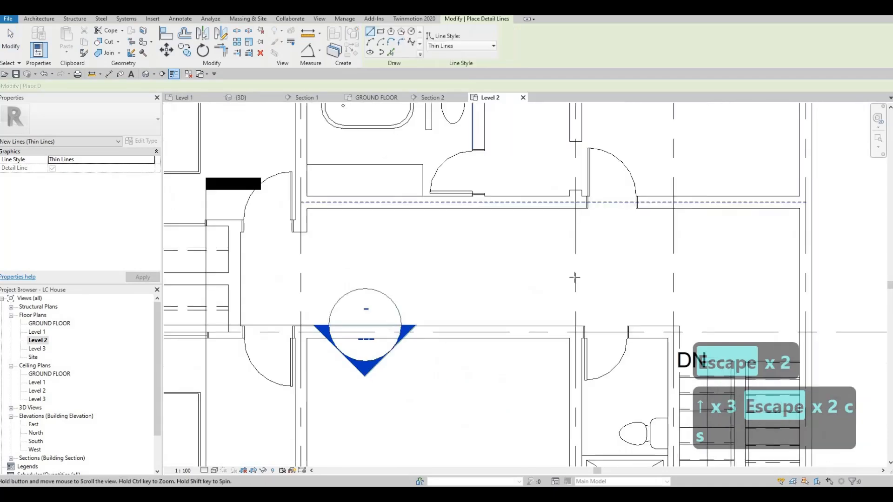
{"action": "scroll", "coordinate": [638, 336], "scroll_direction": "down", "scroll_amount": 1}
{"action": "middle_click_drag", "start_coordinate": [638, 336], "coordinate": [583, 251]}
{"action": "scroll", "coordinate": [583, 250], "scroll_direction": "up", "scroll_amount": 2}
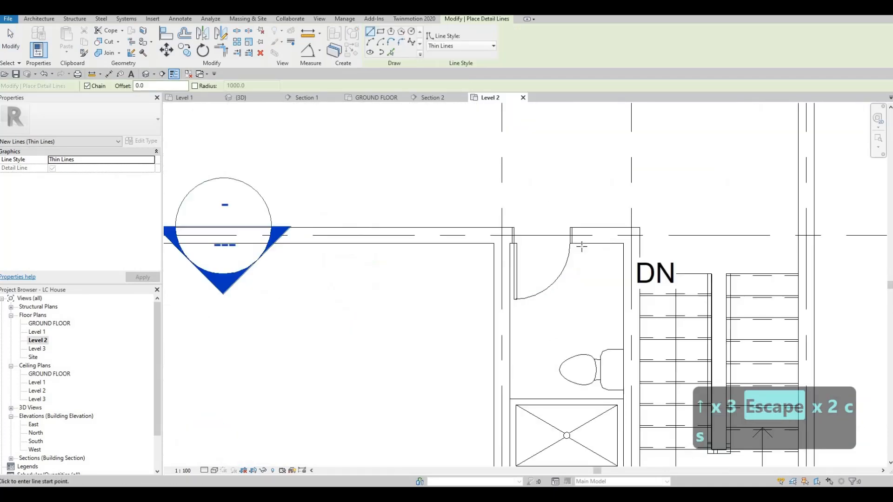
{"action": "left_click", "coordinate": [582, 330]}
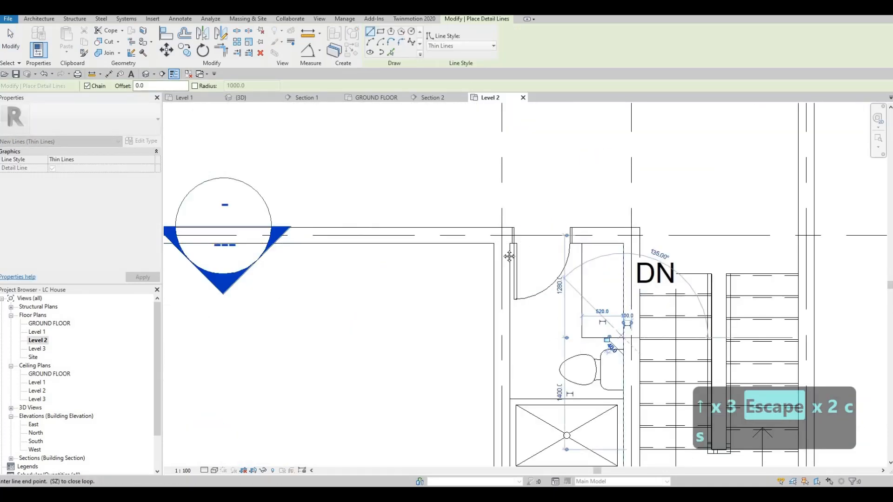
{"action": "key", "text": "Escape"}
{"action": "key", "text": "Escape"}
{"action": "scroll", "coordinate": [583, 268], "scroll_direction": "down", "scroll_amount": 3}
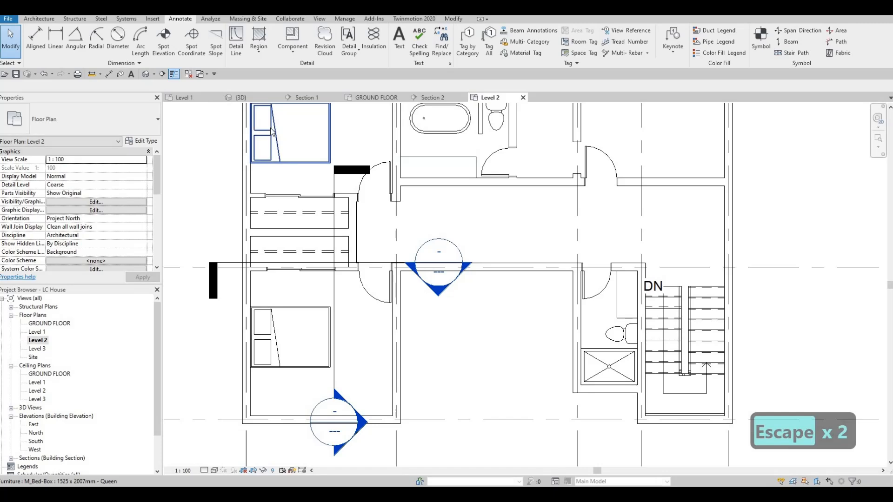
- Place two M_Sink Vanity-Round 482 x 482mm sinks on the small bathroom's Level 2 counter, faucets toward the stair-side wall, matching the Level 1 sink
{"action": "left_click", "coordinate": [185, 98]}
{"action": "key", "text": "Escape"}
{"action": "left_click", "coordinate": [588, 300]}
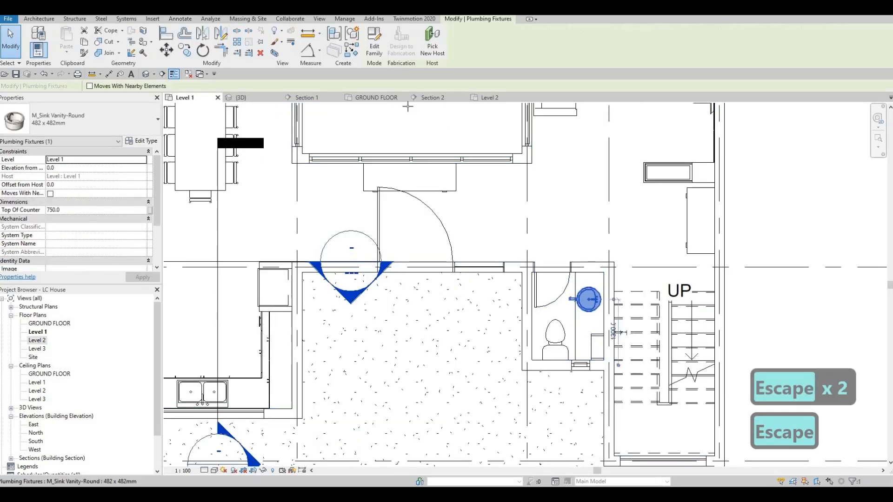
{"action": "key", "text": "c"}
{"action": "key", "text": "s"}
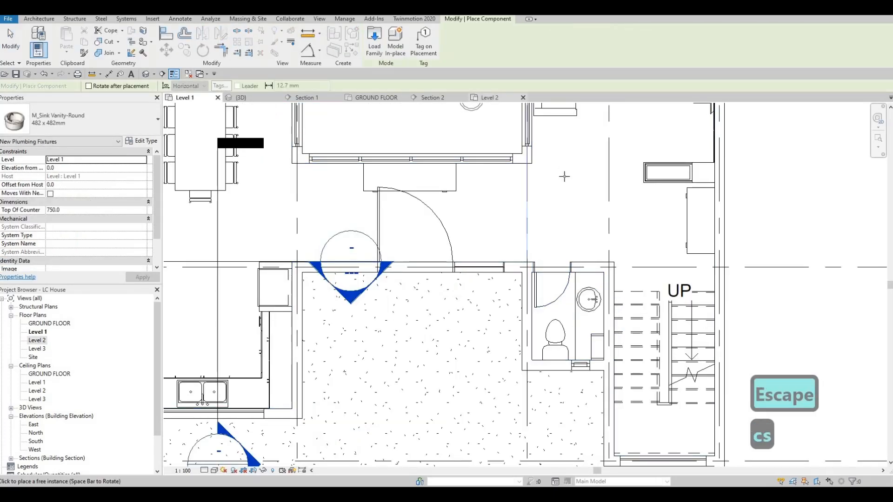
{"action": "left_click", "coordinate": [490, 98]}
{"action": "scroll", "coordinate": [612, 276], "scroll_direction": "up", "scroll_amount": 3}
{"action": "key", "text": "space"}
{"action": "key", "text": "space"}
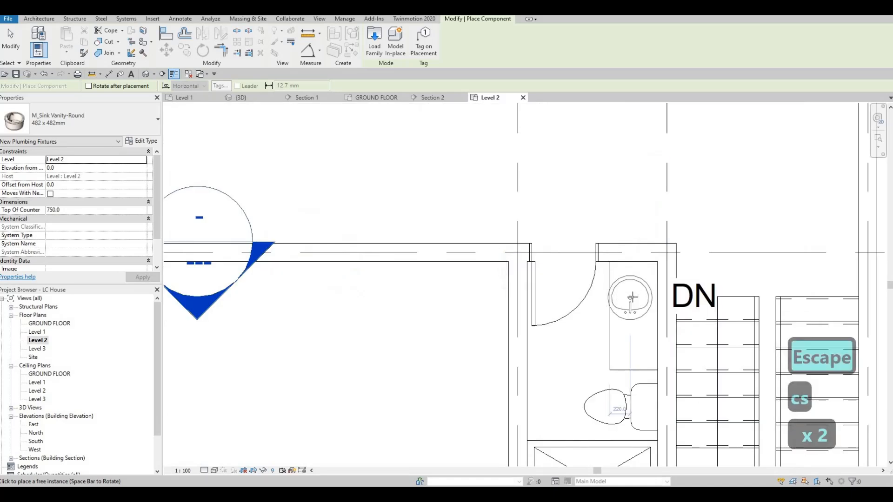
{"action": "scroll", "coordinate": [632, 296], "scroll_direction": "up", "scroll_amount": 2}
{"action": "key", "text": "space"}
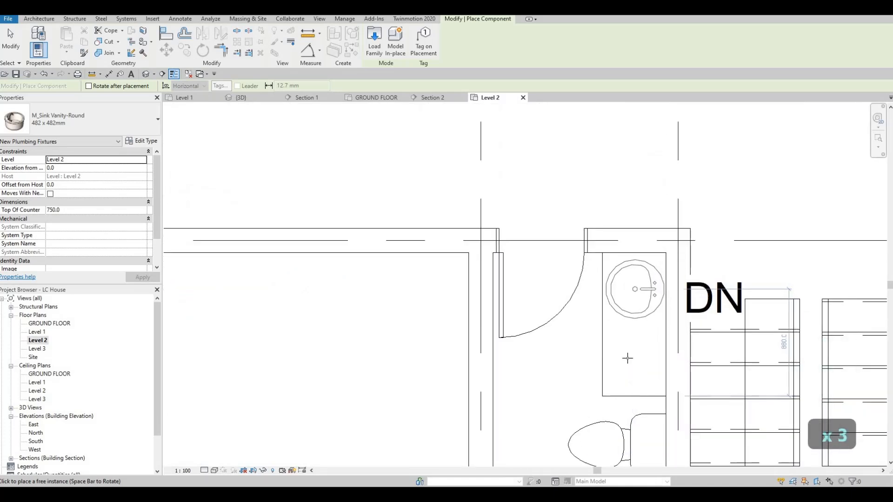
{"action": "left_click", "coordinate": [627, 358]}
{"action": "middle_click_drag", "start_coordinate": [444, 232], "coordinate": [570, 317]}
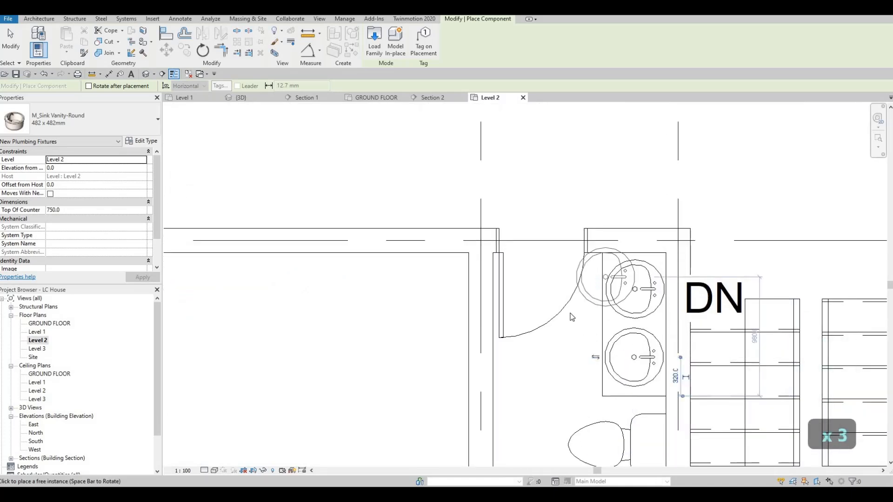
- Place two M_Sink Vanity-Round sinks side by side on the counter below the bathtub, with faucets toward the hallway wall
{"action": "scroll", "coordinate": [565, 306], "scroll_direction": "down", "scroll_amount": 4}
{"action": "middle_click_drag", "start_coordinate": [402, 185], "coordinate": [458, 245]}
{"action": "scroll", "coordinate": [448, 228], "scroll_direction": "down", "scroll_amount": 1}
{"action": "scroll", "coordinate": [424, 195], "scroll_direction": "up", "scroll_amount": 2}
{"action": "scroll", "coordinate": [424, 243], "scroll_direction": "down", "scroll_amount": 4}
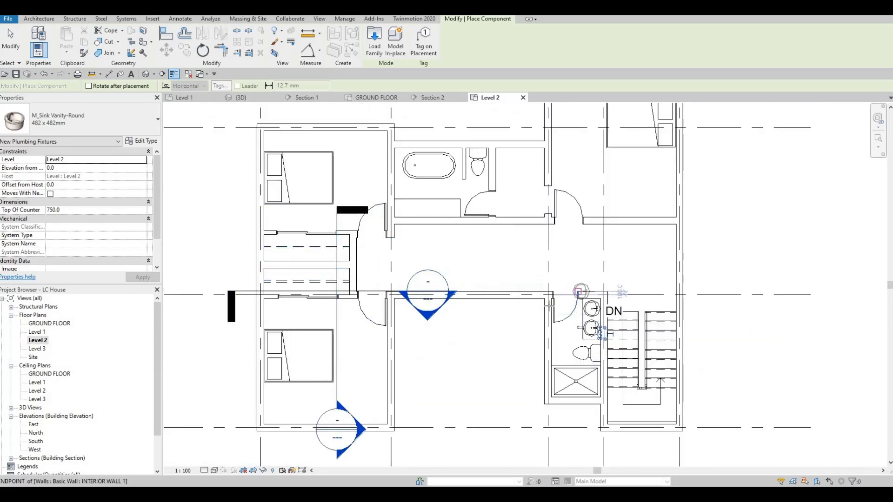
{"action": "scroll", "coordinate": [410, 192], "scroll_direction": "up", "scroll_amount": 2}
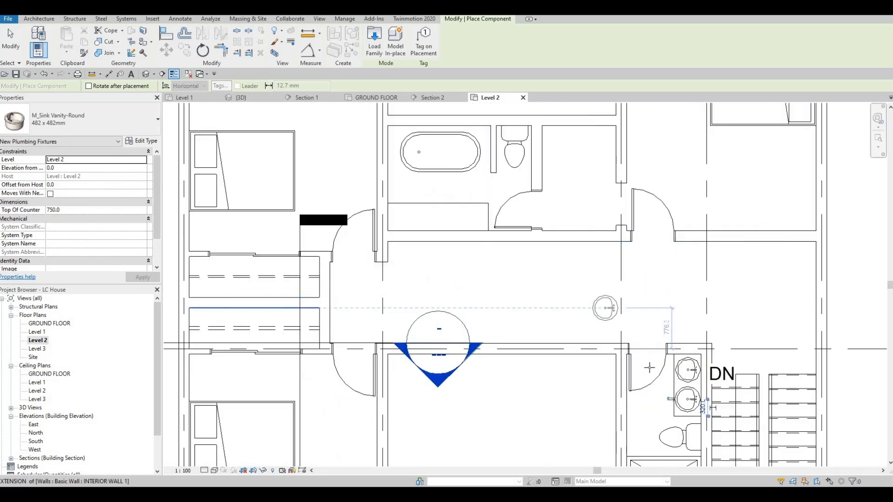
{"action": "scroll", "coordinate": [402, 227], "scroll_direction": "up", "scroll_amount": 3}
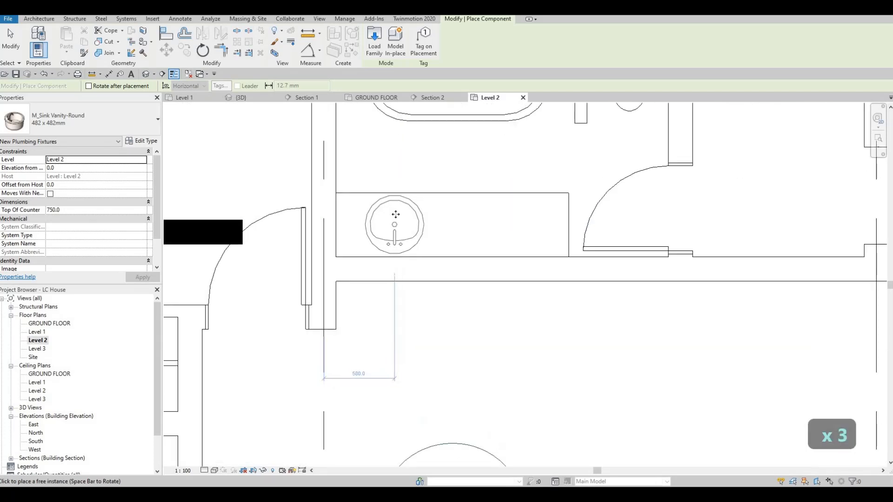
{"action": "left_click", "coordinate": [395, 223]}
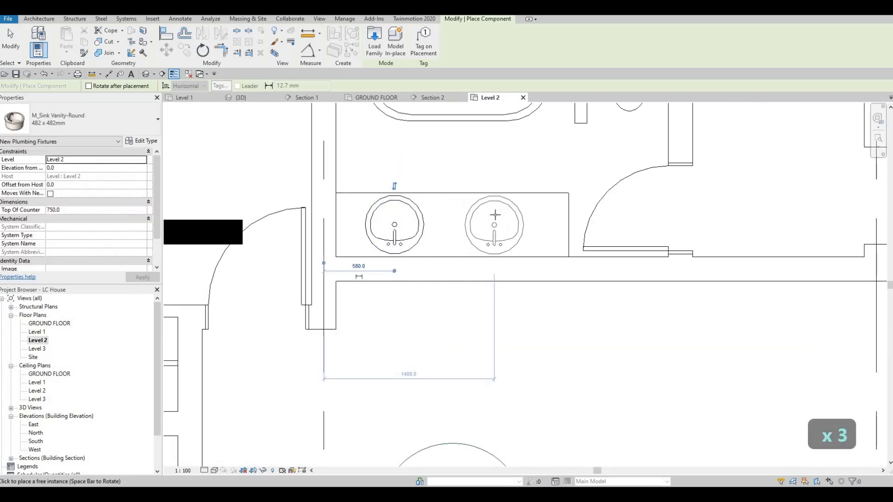
{"action": "left_click", "coordinate": [502, 204]}
{"action": "scroll", "coordinate": [516, 242], "scroll_direction": "down", "scroll_amount": 6}
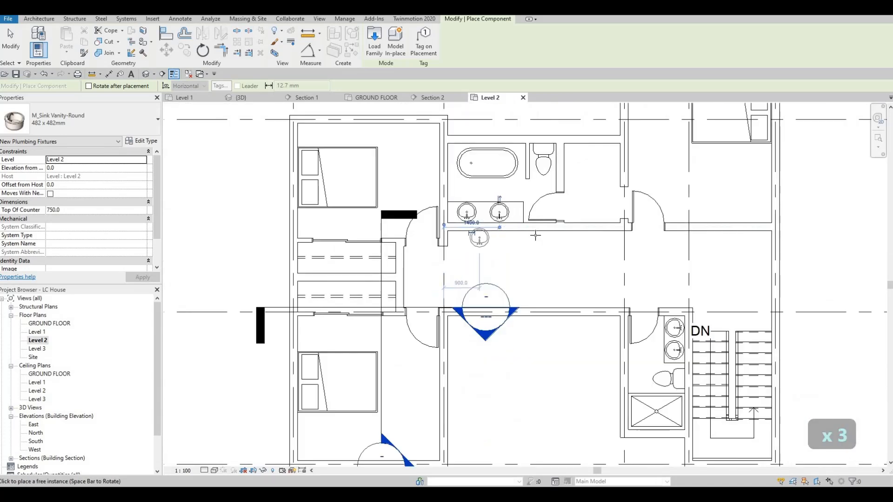
{"action": "key", "text": "Escape"}
{"action": "key", "text": "Escape"}
{"action": "key", "text": "Escape"}
{"action": "scroll", "coordinate": [540, 203], "scroll_direction": "down", "scroll_amount": 1}
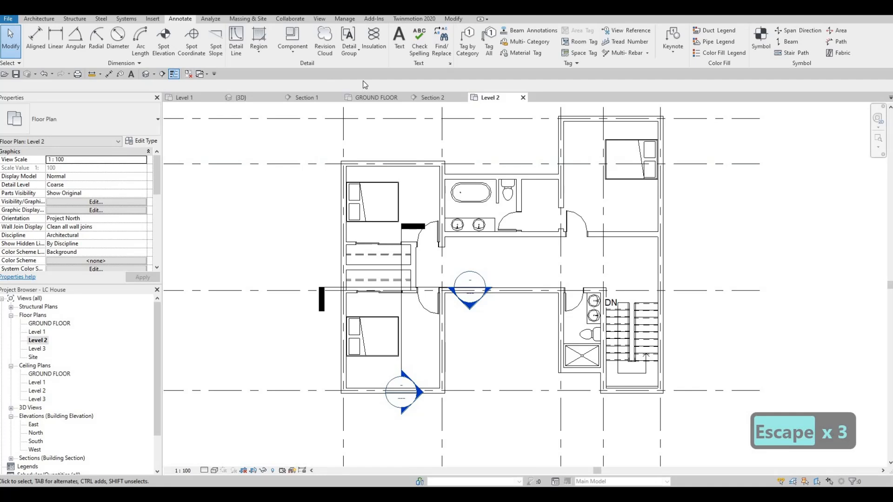
- Outline U-shaped shelving along three walls of the closet beside the toilet with Thin Lines detail lines, sides about 900 and 780 long
{"action": "left_click", "coordinate": [235, 52]}
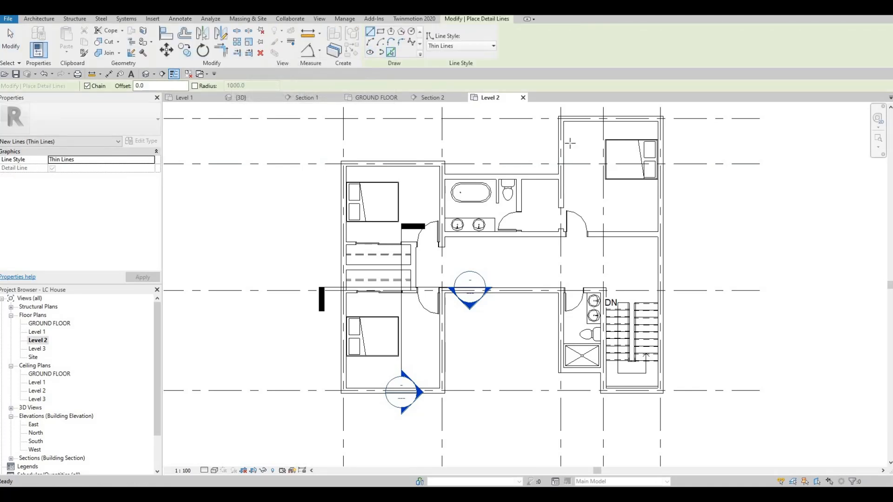
{"action": "scroll", "coordinate": [515, 194], "scroll_direction": "up", "scroll_amount": 3}
{"action": "left_click", "coordinate": [506, 216]}
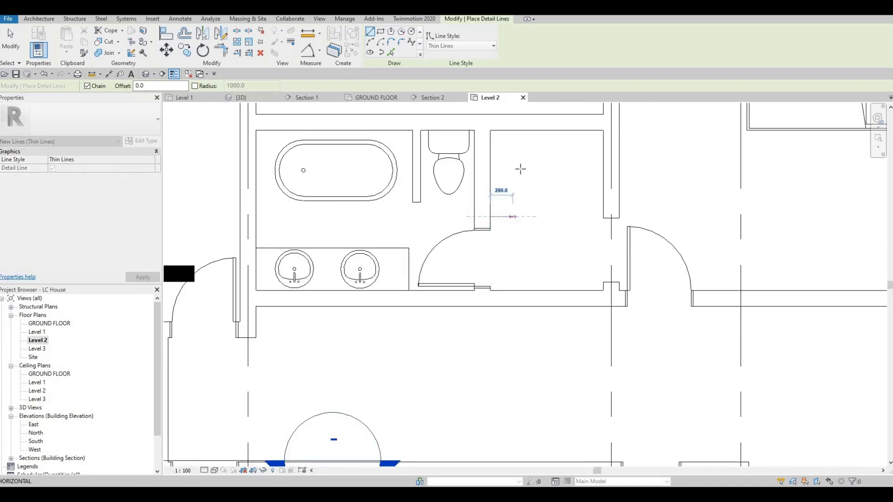
{"action": "left_click", "coordinate": [515, 150]}
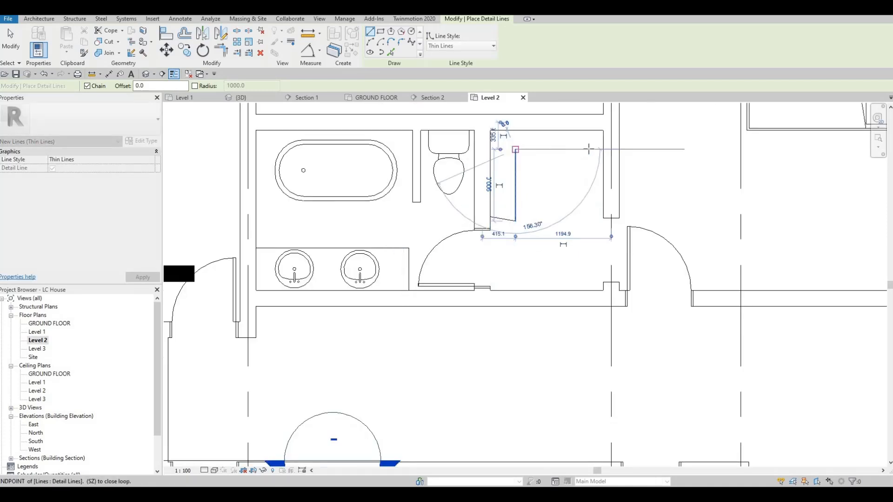
{"action": "left_click", "coordinate": [587, 217]}
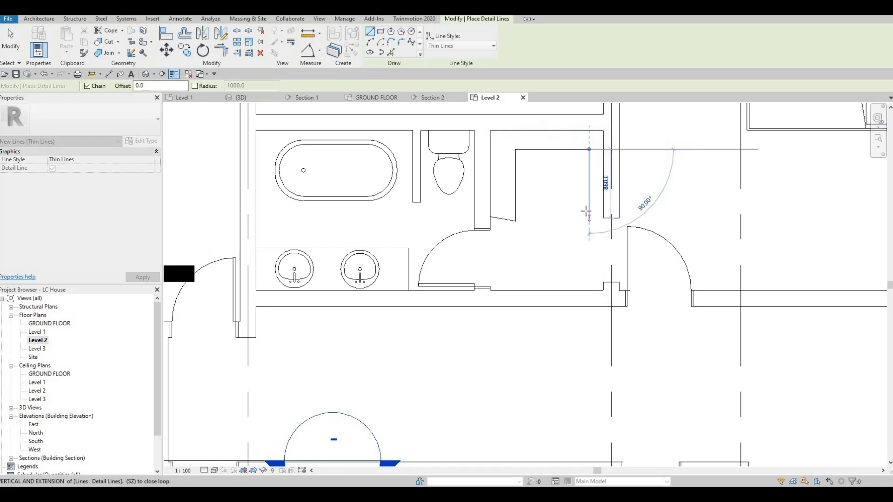
{"action": "left_click", "coordinate": [589, 211]}
{"action": "left_click", "coordinate": [603, 212]}
{"action": "key", "text": "Escape"}
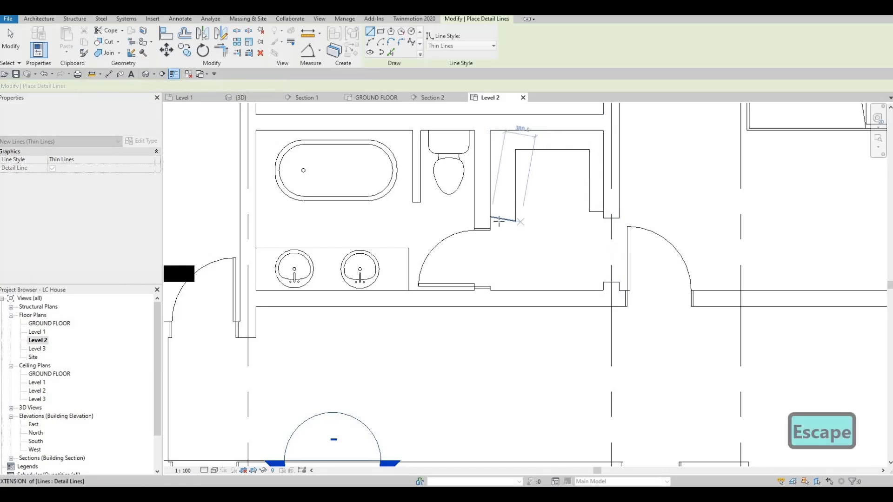
- Close the shelf end on the toilet side with a straight horizontal line and delete the slanted end line
{"action": "key", "text": "Escape"}
{"action": "key", "text": "Escape"}
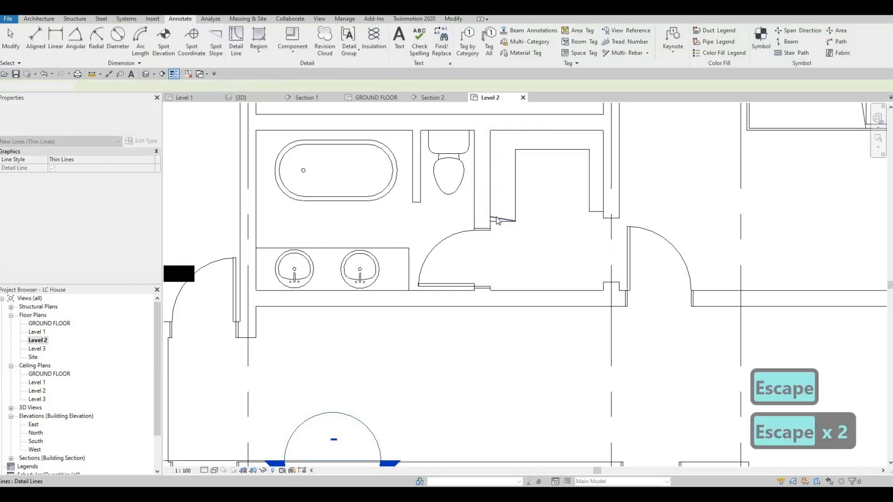
{"action": "left_click", "coordinate": [504, 219]}
{"action": "key", "text": "Delete"}
- Nudge the closet shelf's side lines left until they are about 880 apart, and its back line down three increments
{"action": "left_click", "coordinate": [515, 202]}
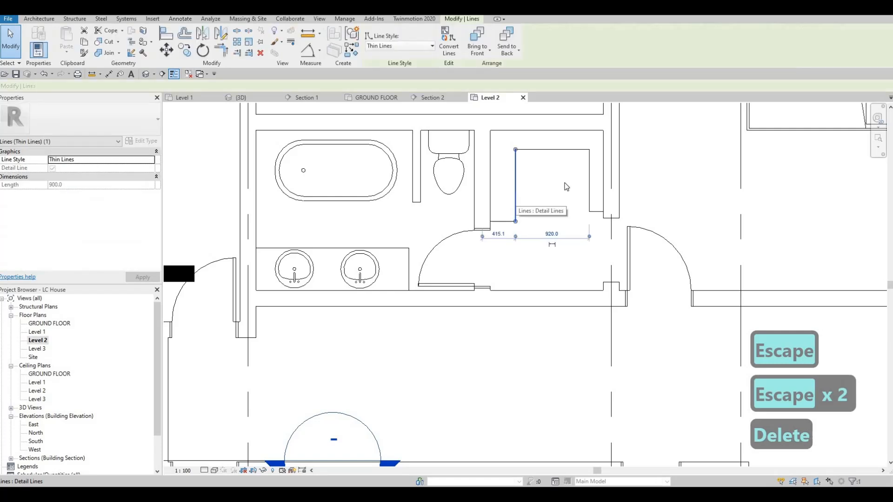
{"action": "key", "text": "Left"}
{"action": "key", "text": "Left"}
{"action": "left_click", "coordinate": [590, 179]}
{"action": "key", "text": "Left"}
{"action": "key", "text": "Left"}
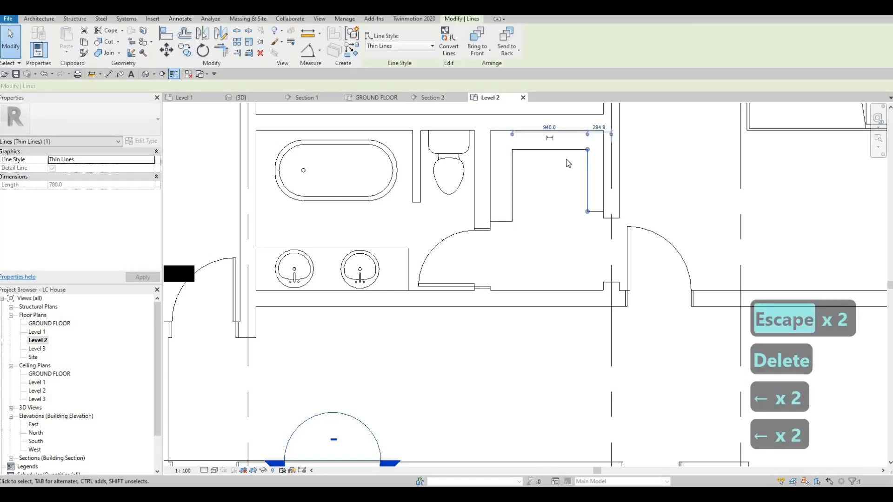
{"action": "left_click", "coordinate": [554, 150]}
{"action": "key", "text": "Down"}
{"action": "key", "text": "Down"}
{"action": "key", "text": "Down"}
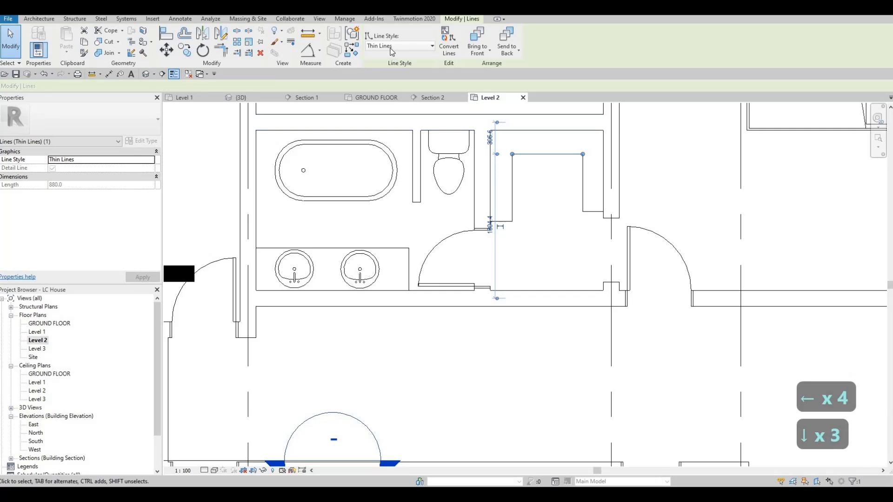
- Try the <Demolished> line style on the closet shelf's back line and undo it
{"action": "left_click", "coordinate": [400, 46]}
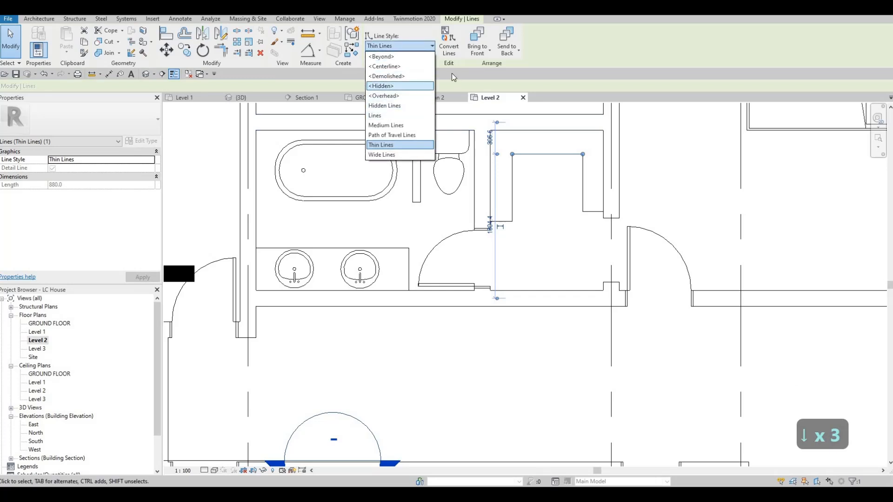
{"action": "left_click", "coordinate": [386, 78]}
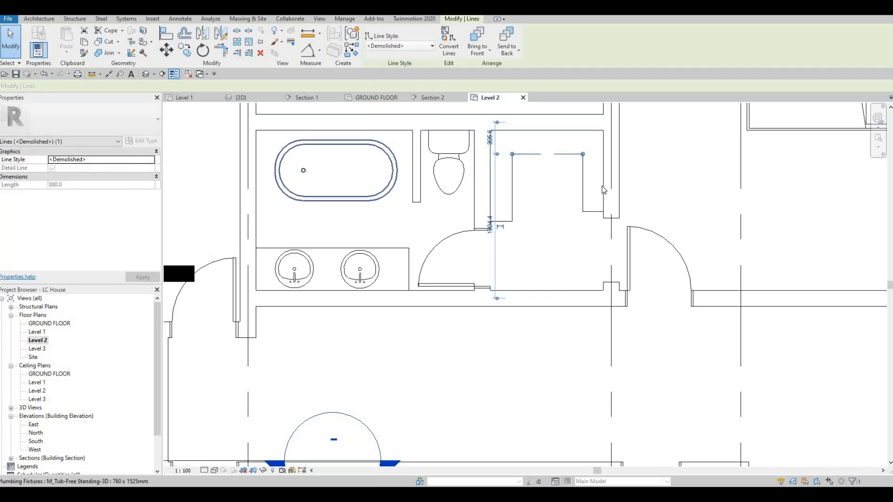
{"action": "scroll", "coordinate": [512, 209], "scroll_direction": "up", "scroll_amount": 3}
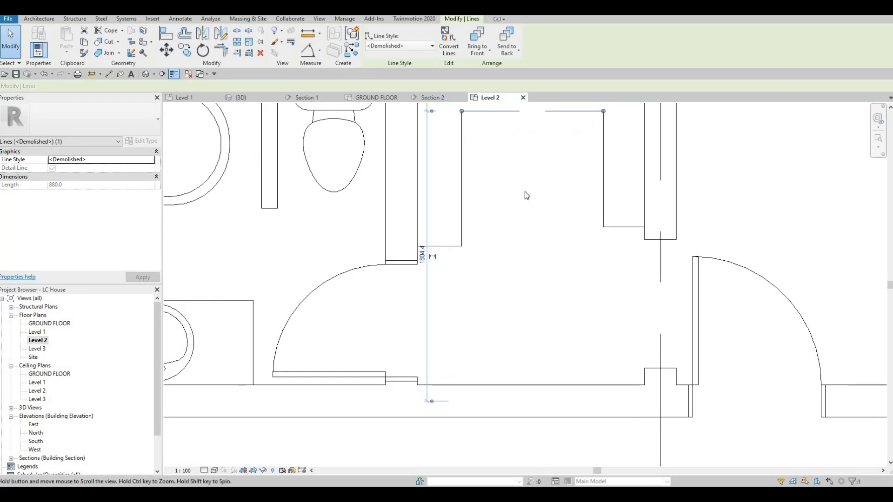
{"action": "key", "text": "Escape"}
{"action": "scroll", "coordinate": [530, 186], "scroll_direction": "down", "scroll_amount": 3}
{"action": "key", "text": "ctrl+z"}
{"action": "key", "text": "Escape"}
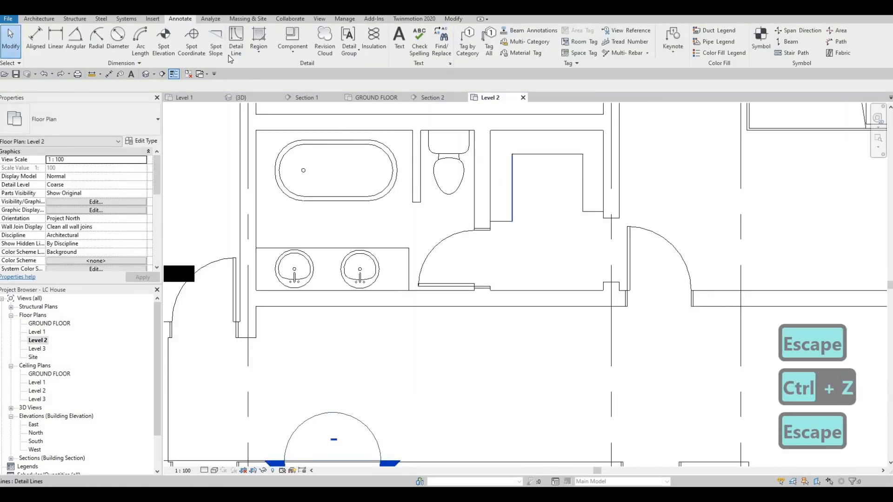
- Add <Demolished> style detail lines offset 50 inside the closet shelf's outline along all its edges
{"action": "key", "text": "Escape"}
{"action": "key", "text": "d"}
{"action": "key", "text": "l"}
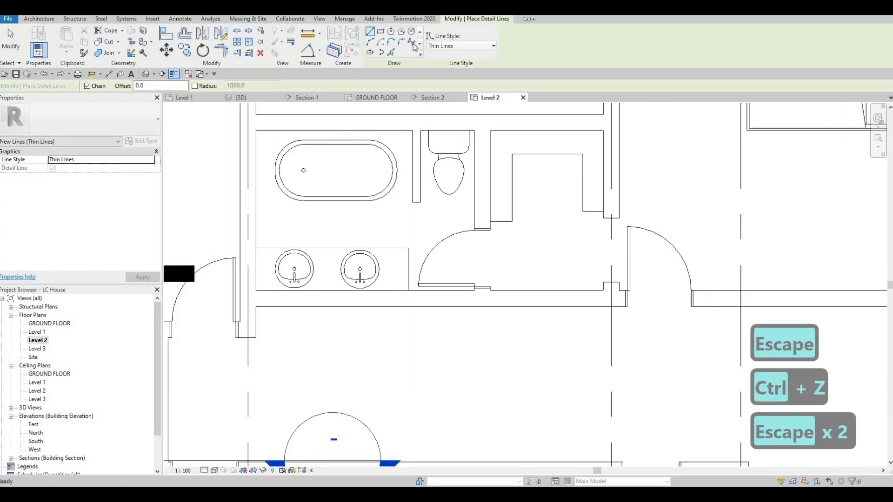
{"action": "left_click", "coordinate": [452, 46]}
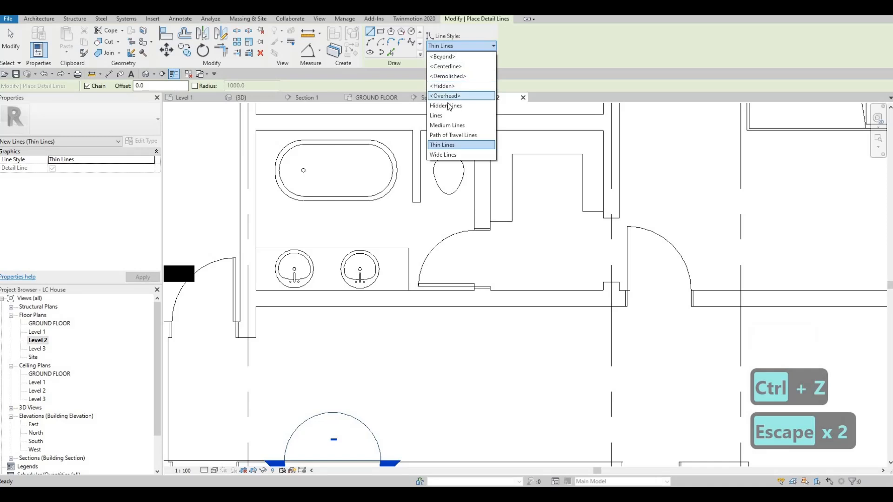
{"action": "key", "text": "Up"}
{"action": "key", "text": "Up"}
{"action": "key", "text": "Return"}
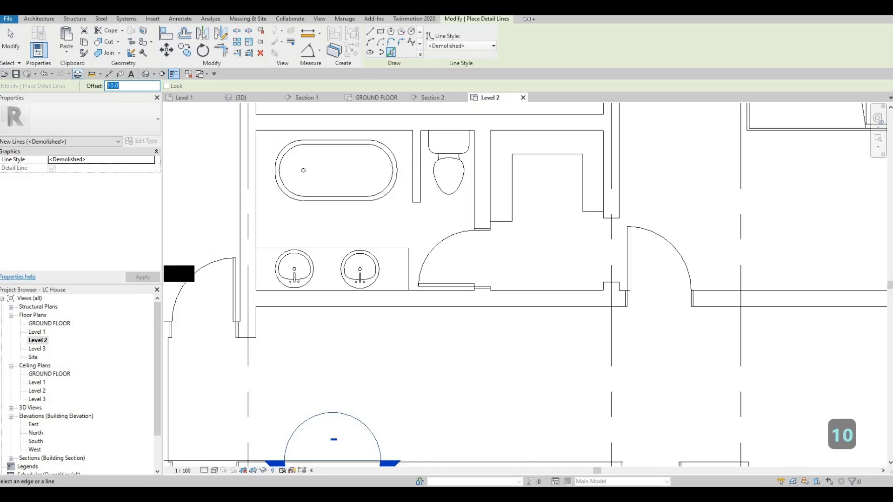
{"action": "type", "text": "50"}
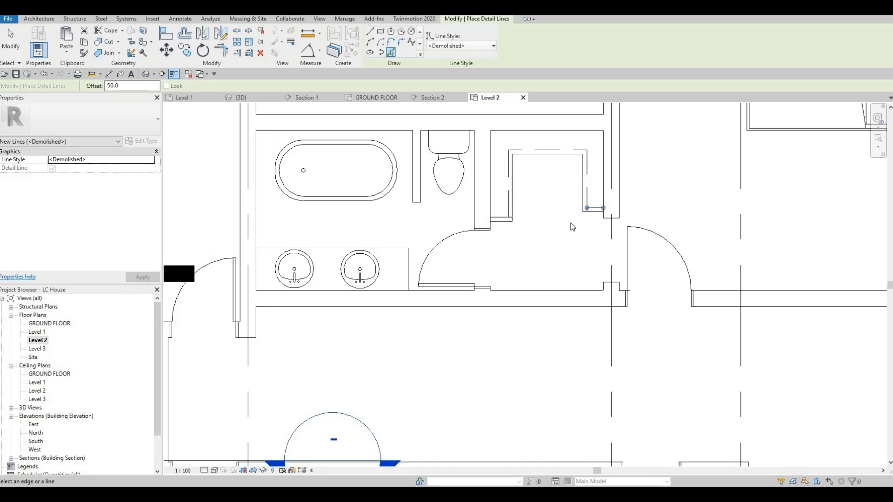
{"action": "key", "text": "Escape"}
{"action": "key", "text": "Escape"}
- Trim the overlapping ends of the dashed offset lines into clean corners at both ends of the closet shelf
{"action": "scroll", "coordinate": [572, 227], "scroll_direction": "up", "scroll_amount": 2}
{"action": "key", "text": "t"}
{"action": "key", "text": "r"}
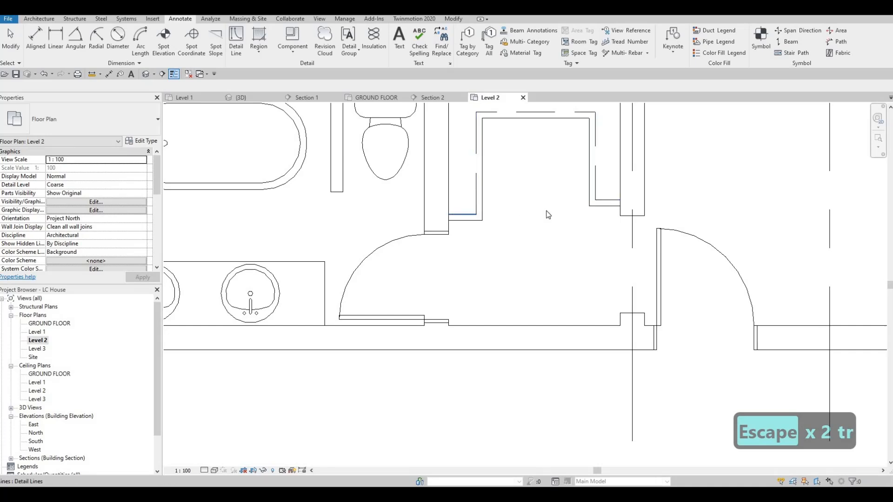
{"action": "key", "text": "Escape"}
{"action": "key", "text": "Escape"}
- Nudge the closet shelf's bedroom-side front line and its dashed offset line one increment left together
{"action": "scroll", "coordinate": [548, 215], "scroll_direction": "down", "scroll_amount": 2}
{"action": "scroll", "coordinate": [548, 212], "scroll_direction": "down", "scroll_amount": 3}
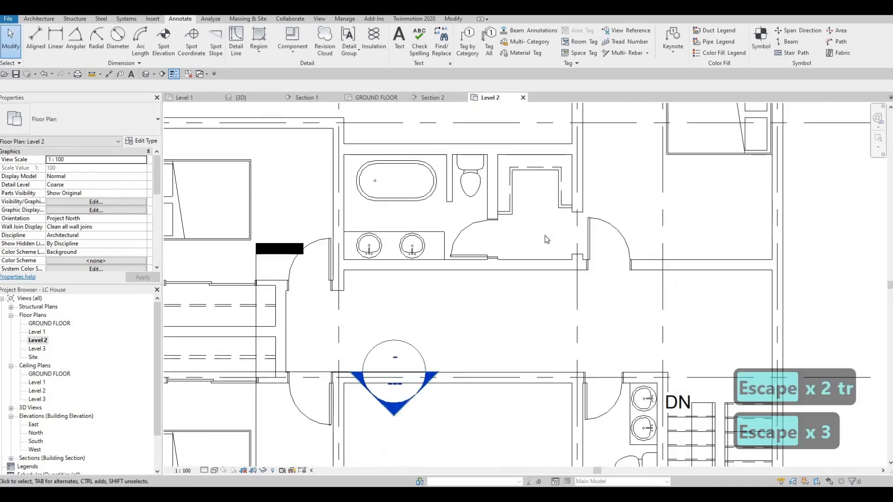
{"action": "middle_click_drag", "start_coordinate": [546, 239], "coordinate": [536, 218]}
{"action": "scroll", "coordinate": [537, 184], "scroll_direction": "down", "scroll_amount": 1}
{"action": "key", "text": "Escape"}
{"action": "key", "text": "Escape"}
{"action": "scroll", "coordinate": [539, 176], "scroll_direction": "up", "scroll_amount": 2}
{"action": "scroll", "coordinate": [547, 169], "scroll_direction": "up", "scroll_amount": 2}
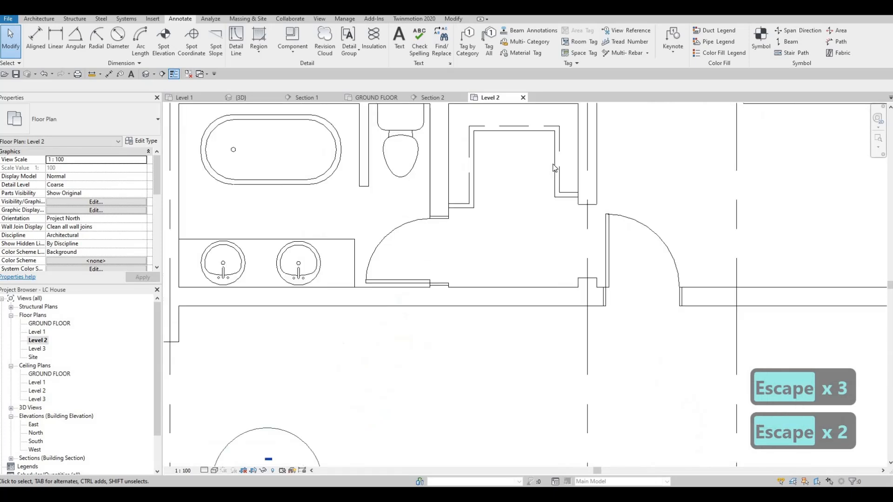
{"action": "left_click", "coordinate": [560, 166]}
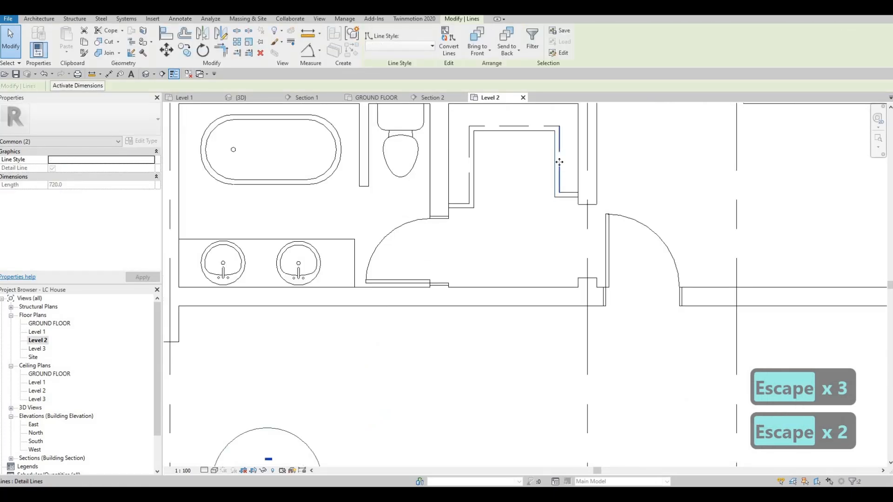
{"action": "key", "text": "Left"}
{"action": "key", "text": "Left"}
{"action": "key", "text": "Right"}
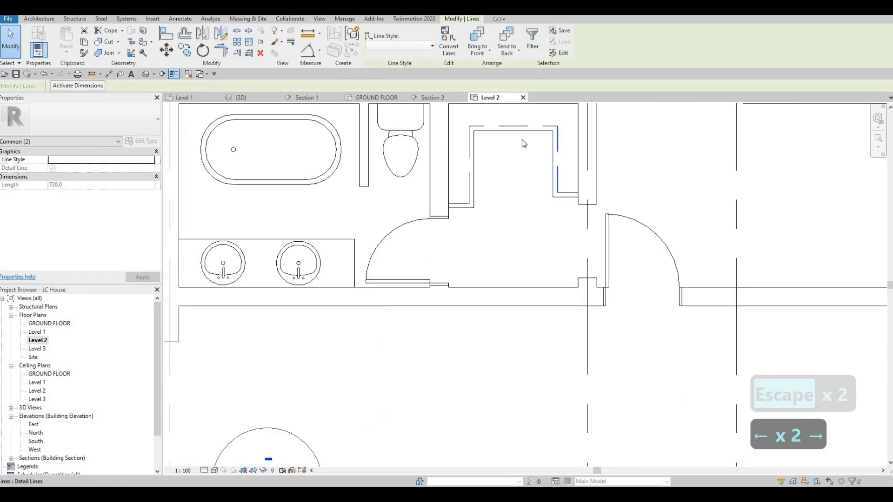
{"action": "key", "text": "Escape"}
{"action": "key", "text": "Escape"}
{"action": "key", "text": "Escape"}
{"action": "key", "text": "Escape"}
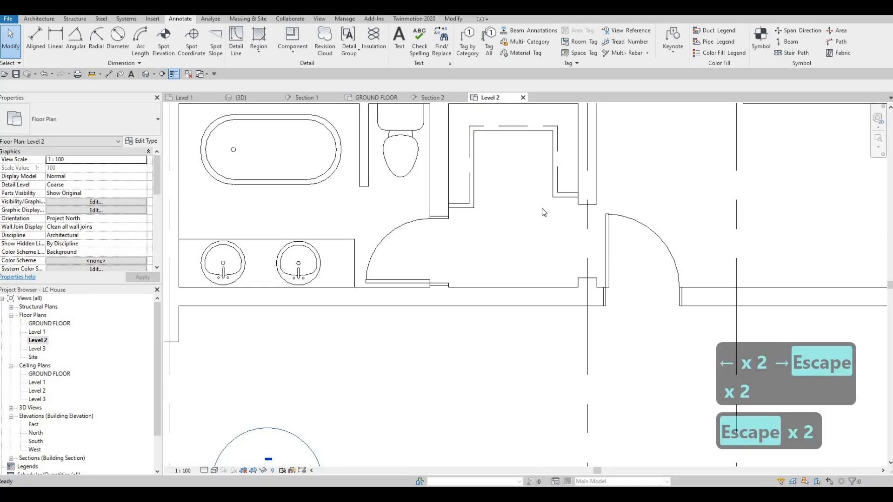
{"action": "scroll", "coordinate": [535, 195], "scroll_direction": "down", "scroll_amount": 1}
{"action": "middle_click_drag", "start_coordinate": [545, 223], "coordinate": [594, 216]}
{"action": "scroll", "coordinate": [593, 216], "scroll_direction": "down", "scroll_amount": 2}
{"action": "key", "text": "Escape"}
{"action": "scroll", "coordinate": [495, 182], "scroll_direction": "up", "scroll_amount": 3}
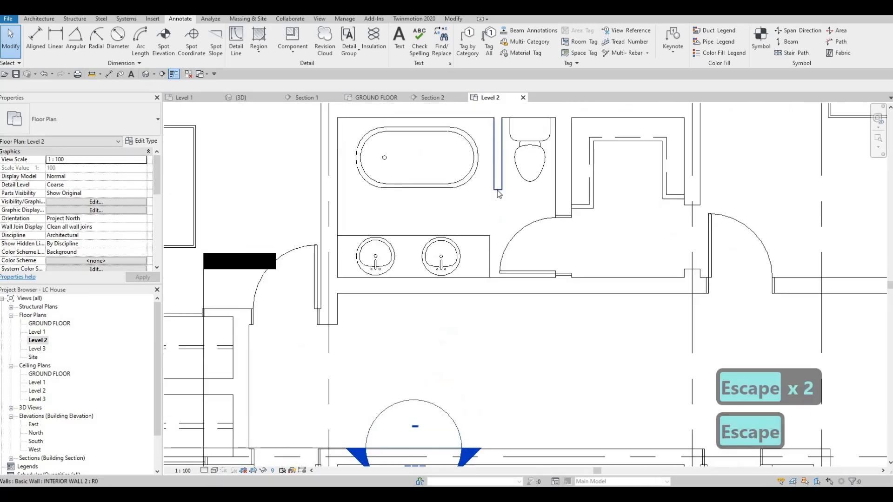
{"action": "left_click", "coordinate": [498, 186]}
{"action": "mouse_move", "coordinate": [498, 190]}
{"action": "left_mouse_down"}
{"action": "mouse_move", "coordinate": [557, 203]}
{"action": "mouse_move", "coordinate": [498, 189]}
{"action": "left_mouse_up"}
{"action": "mouse_move", "coordinate": [500, 240]}
{"action": "middle_mouse_down"}
{"action": "mouse_move", "coordinate": [586, 217]}
{"action": "mouse_move", "coordinate": [595, 201]}
{"action": "middle_mouse_up"}
{"action": "scroll", "coordinate": [594, 202], "scroll_direction": "down", "scroll_amount": 1}
{"action": "key", "text": "Escape"}
- Shorten the double-sink vanity counter by moving its door-side end line toward the sinks
{"action": "left_click", "coordinate": [588, 216]}
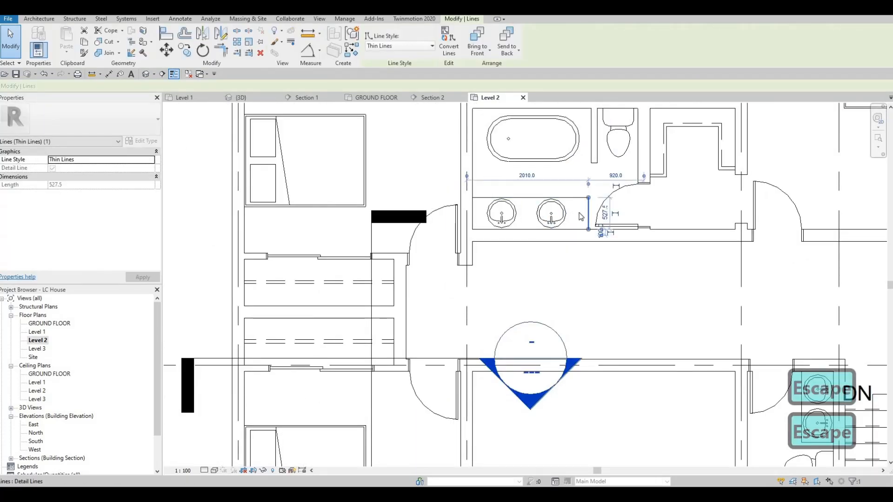
{"action": "left_click_drag", "start_coordinate": [588, 214], "coordinate": [577, 212]}
{"action": "key", "text": "Escape"}
{"action": "middle_click_drag", "start_coordinate": [595, 152], "coordinate": [581, 188]}
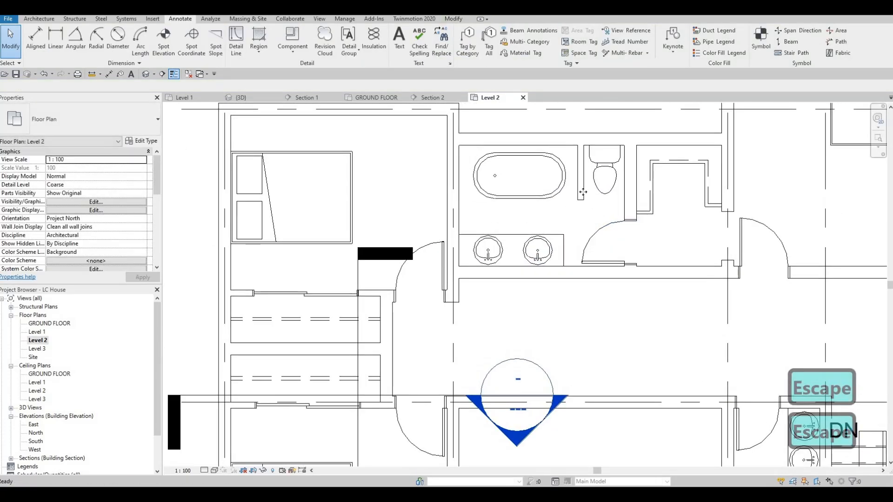
- Lengthen the partition wall between the bathtub and the toilet to about 1065 mm
{"action": "left_click", "coordinate": [583, 201]}
{"action": "left_click_drag", "start_coordinate": [581, 200], "coordinate": [660, 203]}
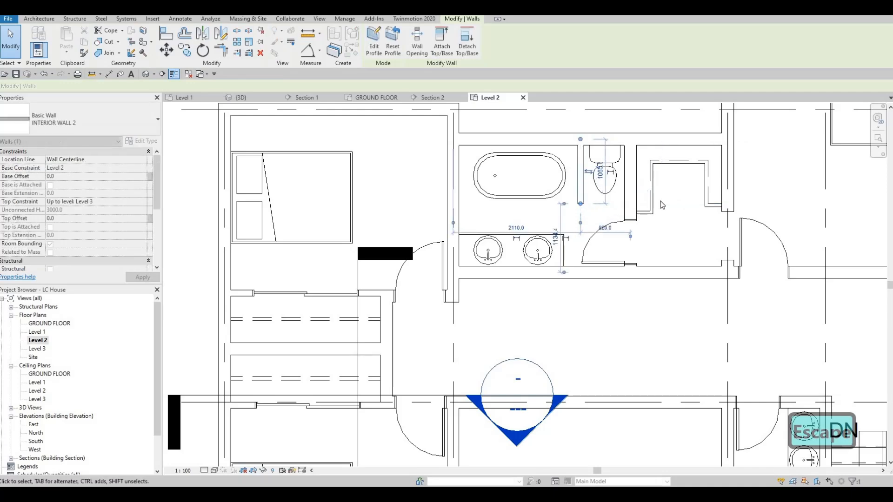
{"action": "key", "text": "Escape"}
- Examine the Level 2 plan across the bathrooms, bedrooms, closet and stairs
{"action": "middle_click_drag", "start_coordinate": [725, 254], "coordinate": [661, 202]}
{"action": "scroll", "coordinate": [660, 202], "scroll_direction": "down", "scroll_amount": 2}
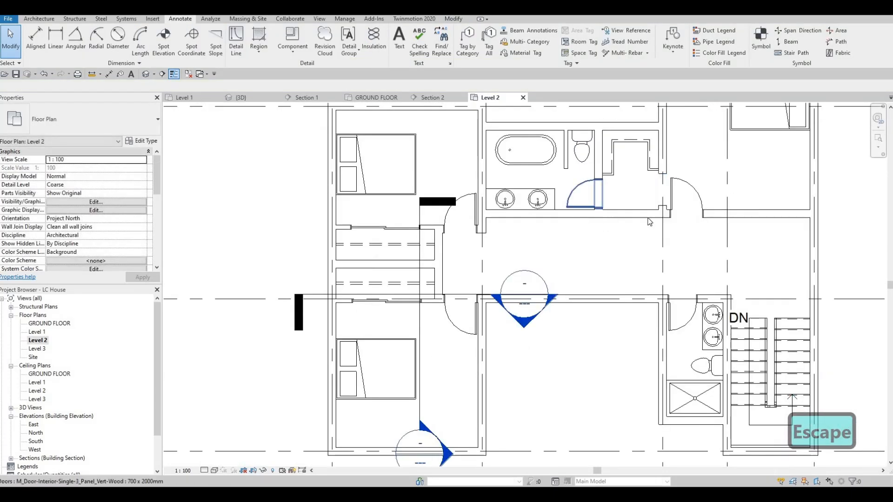
{"action": "middle_click_drag", "start_coordinate": [585, 200], "coordinate": [617, 214]}
{"action": "scroll", "coordinate": [663, 235], "scroll_direction": "down", "scroll_amount": 1}
{"action": "middle_click_drag", "start_coordinate": [662, 236], "coordinate": [506, 225]}
{"action": "scroll", "coordinate": [539, 230], "scroll_direction": "down", "scroll_amount": 2}
{"action": "middle_click_drag", "start_coordinate": [589, 222], "coordinate": [540, 219]}
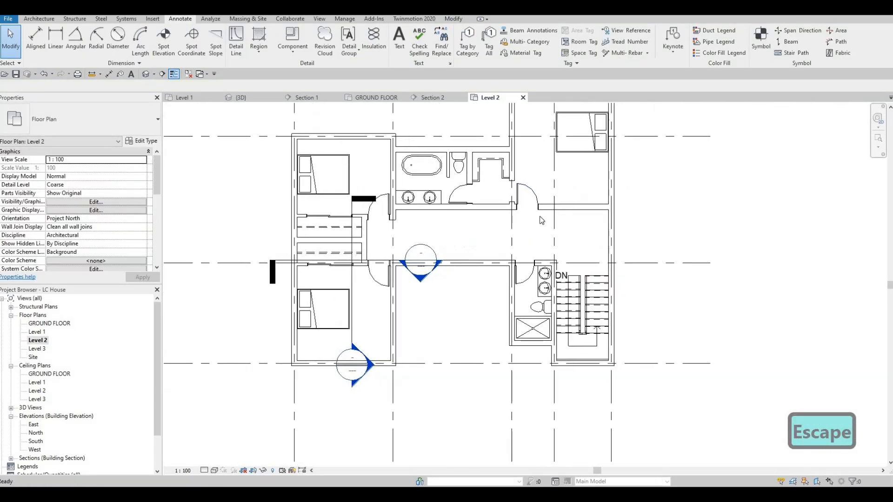
{"action": "scroll", "coordinate": [581, 200], "scroll_direction": "down", "scroll_amount": 2}
{"action": "key", "text": "Escape"}
{"action": "key", "text": "Escape"}
- Open the 3D view and examine the house's exterior and Level 2 walls from the front, side and rear
{"action": "left_click", "coordinate": [253, 98]}
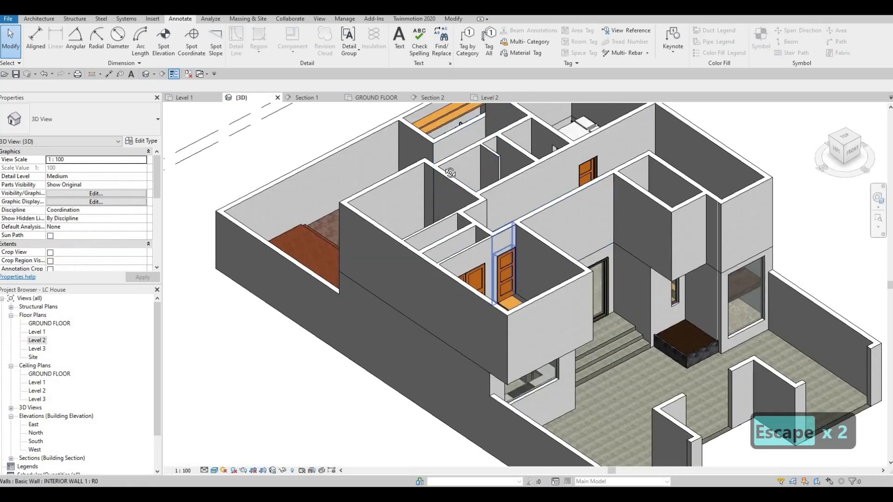
{"action": "middle_click_drag", "start_coordinate": [450, 184], "coordinate": [353, 232], "text": "shift"}
{"action": "scroll", "coordinate": [458, 231], "scroll_direction": "up", "scroll_amount": 3}
{"action": "middle_click_drag", "start_coordinate": [594, 250], "coordinate": [542, 260], "text": "shift"}
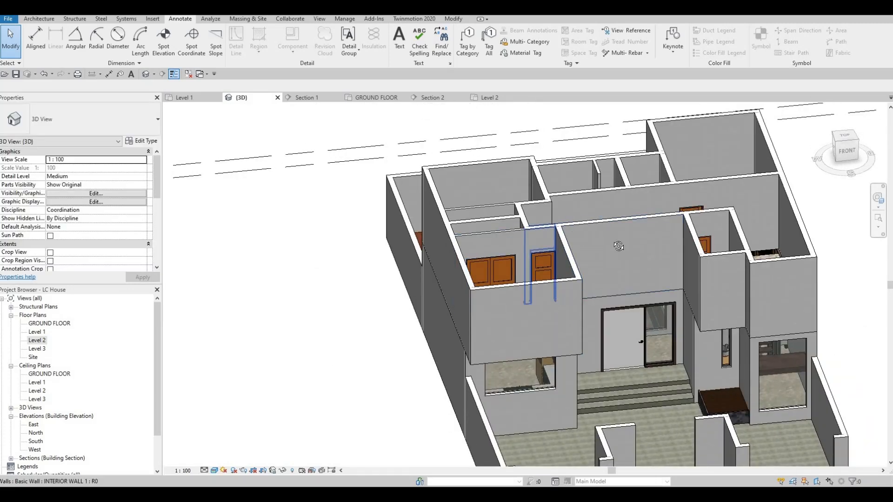
{"action": "middle_click_drag", "start_coordinate": [561, 231], "coordinate": [572, 266], "text": "shift"}
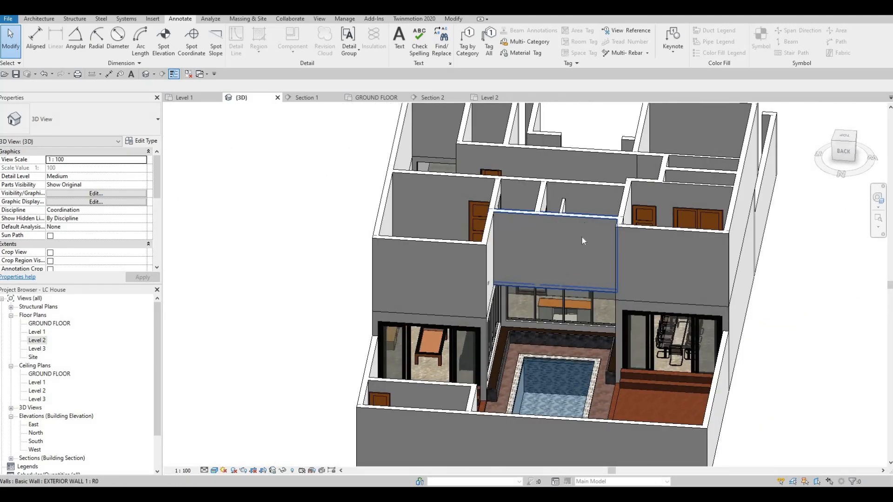
{"action": "middle_click_drag", "start_coordinate": [582, 235], "coordinate": [451, 288], "text": "shift"}
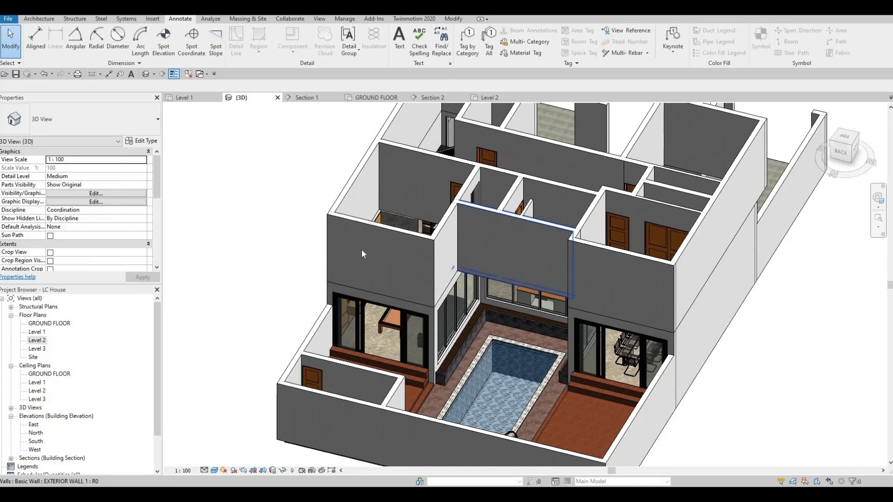
{"action": "middle_click_drag", "start_coordinate": [361, 250], "coordinate": [353, 208], "text": "shift"}
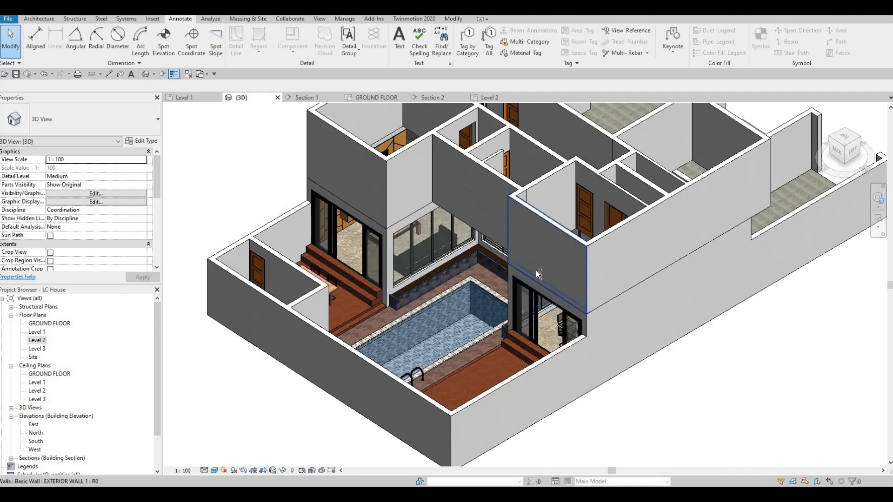
{"action": "scroll", "coordinate": [568, 260], "scroll_direction": "up", "scroll_amount": 5}
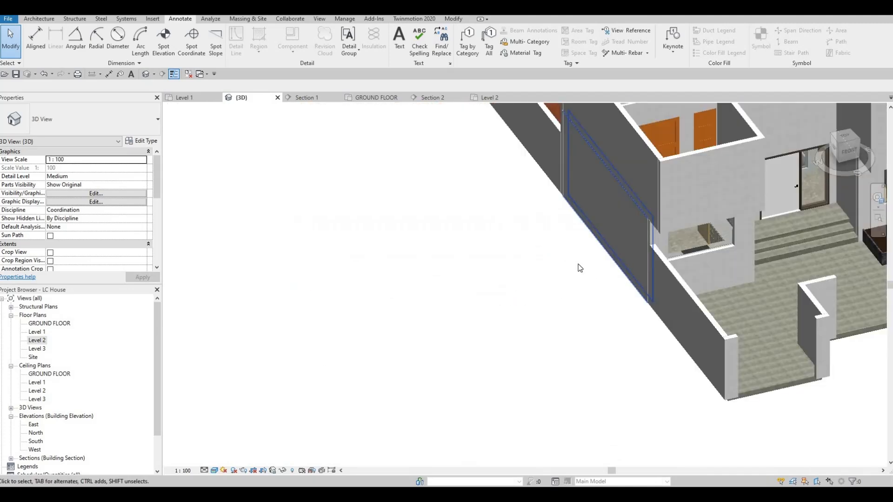
{"action": "middle_click_drag", "start_coordinate": [578, 269], "coordinate": [490, 243], "text": "shift"}
{"action": "middle_click_drag", "start_coordinate": [764, 277], "coordinate": [572, 245]}
{"action": "middle_click_drag", "start_coordinate": [479, 248], "coordinate": [541, 256], "text": "shift"}
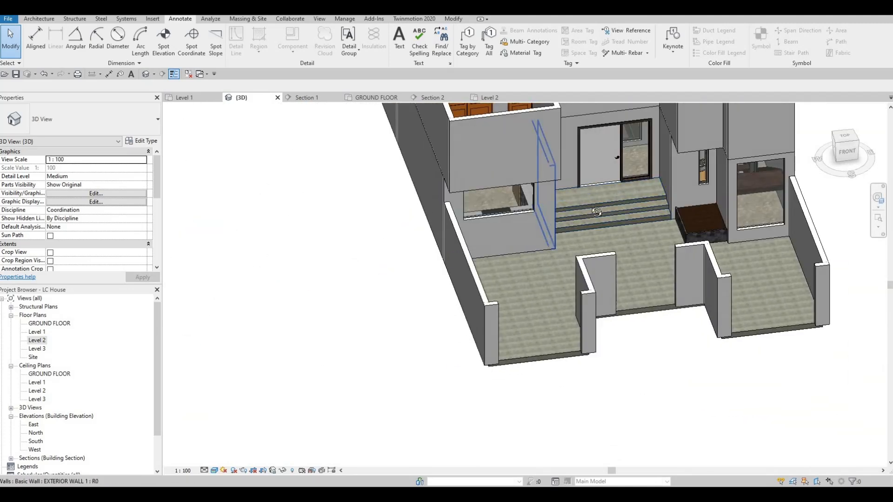
{"action": "middle_click_drag", "start_coordinate": [596, 212], "coordinate": [209, 255], "text": "shift"}
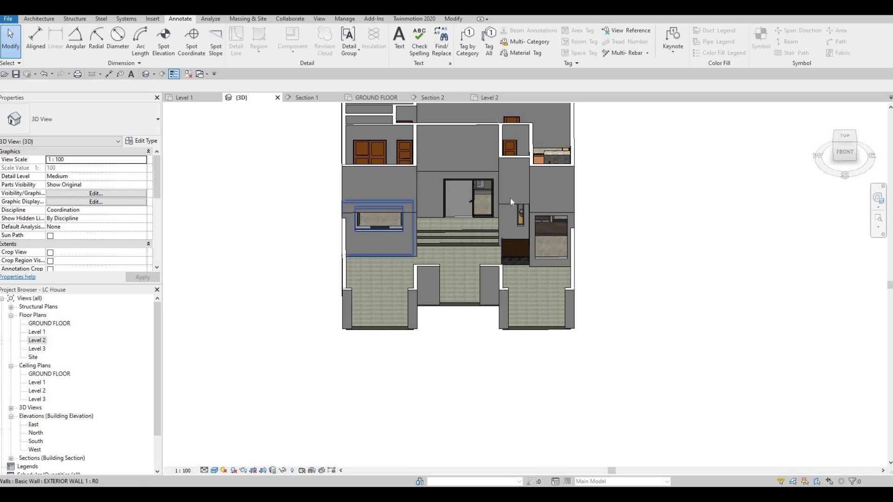
{"action": "middle_click_drag", "start_coordinate": [507, 277], "coordinate": [518, 199], "text": "shift"}
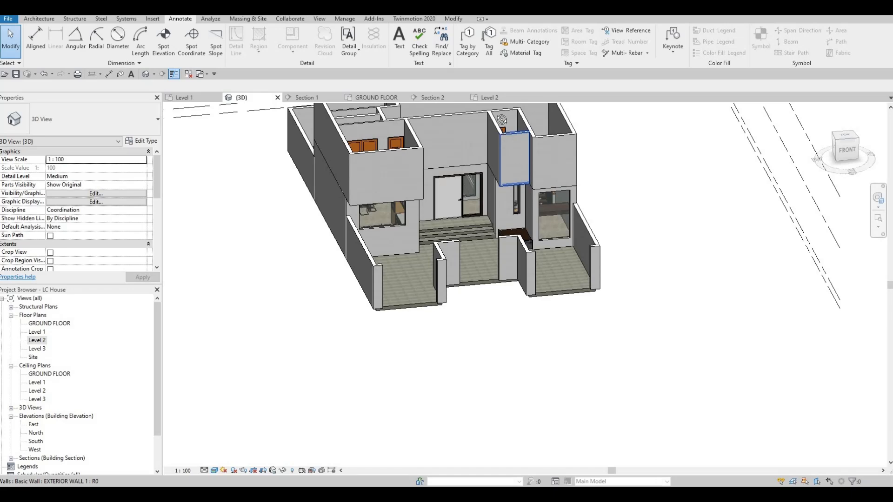
{"action": "middle_click_drag", "start_coordinate": [514, 153], "coordinate": [522, 199], "text": "shift"}
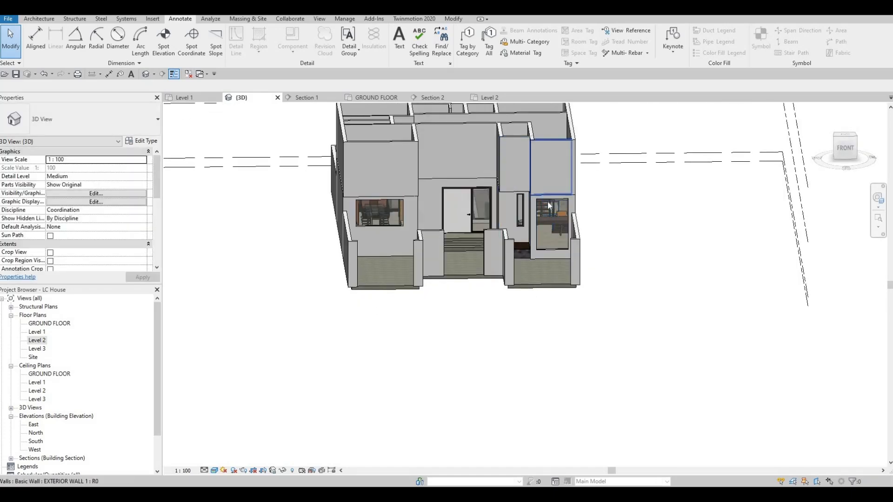
- Stretch the front stair curtain wall upward into the Level 2 wall, to a top offset of about 2385 mm above Level 2
{"action": "scroll", "coordinate": [556, 205], "scroll_direction": "up", "scroll_amount": 3}
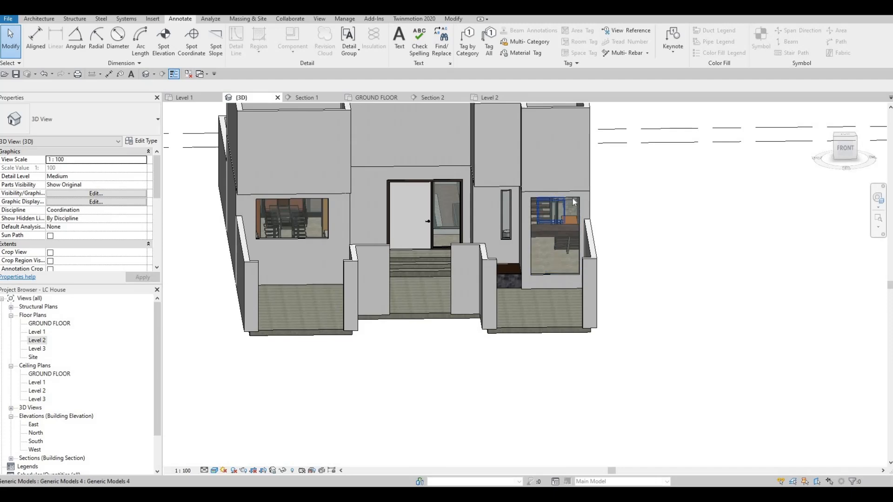
{"action": "left_click", "coordinate": [555, 194]}
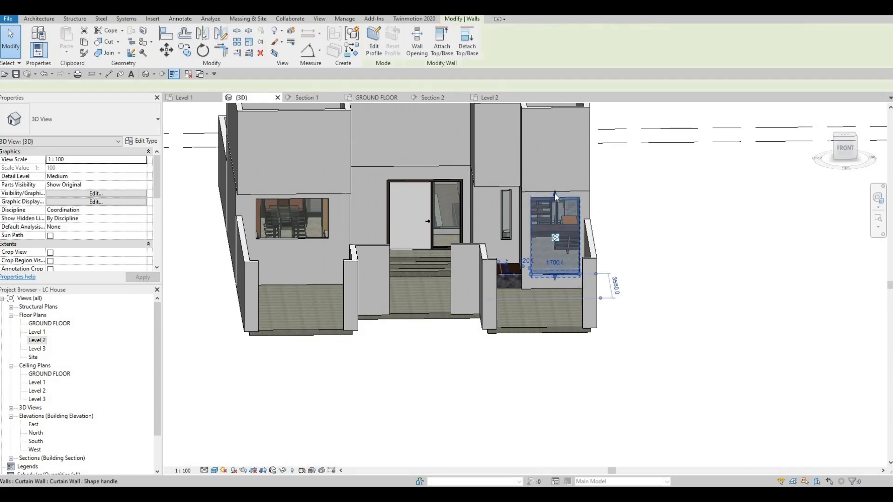
{"action": "mouse_move", "coordinate": [555, 192]}
{"action": "left_mouse_down"}
{"action": "mouse_move", "coordinate": [551, 117]}
{"action": "mouse_move", "coordinate": [540, 168]}
{"action": "left_mouse_up"}
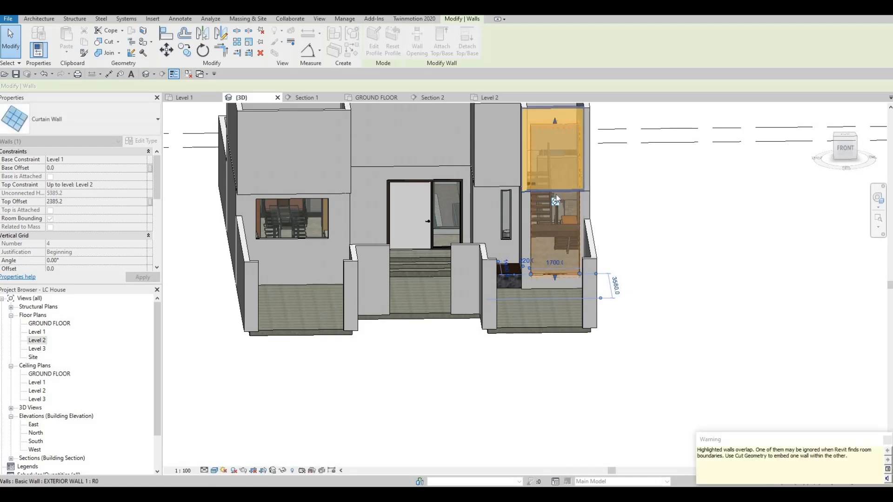
{"action": "key", "text": "Escape"}
{"action": "key", "text": "Escape"}
{"action": "key", "text": "Escape"}
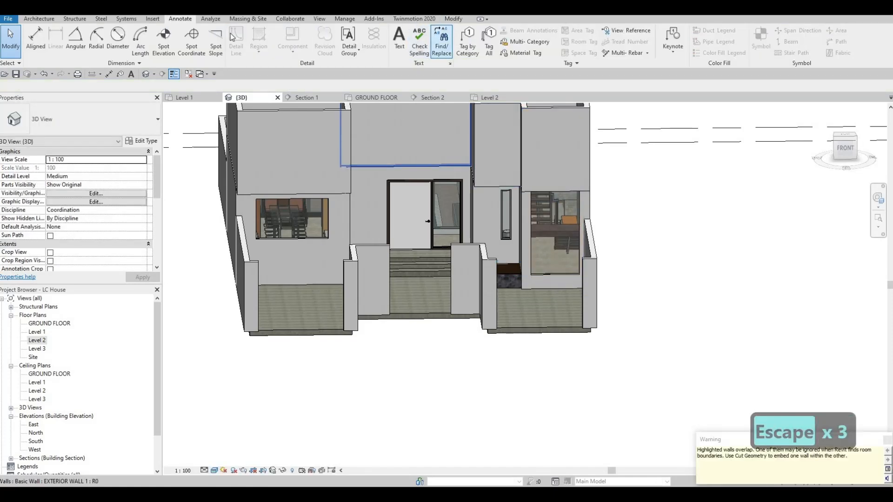
- Cut the upper front exterior wall with the heightened curtain wall using Cut Geometry
{"action": "left_click", "coordinate": [568, 195]}
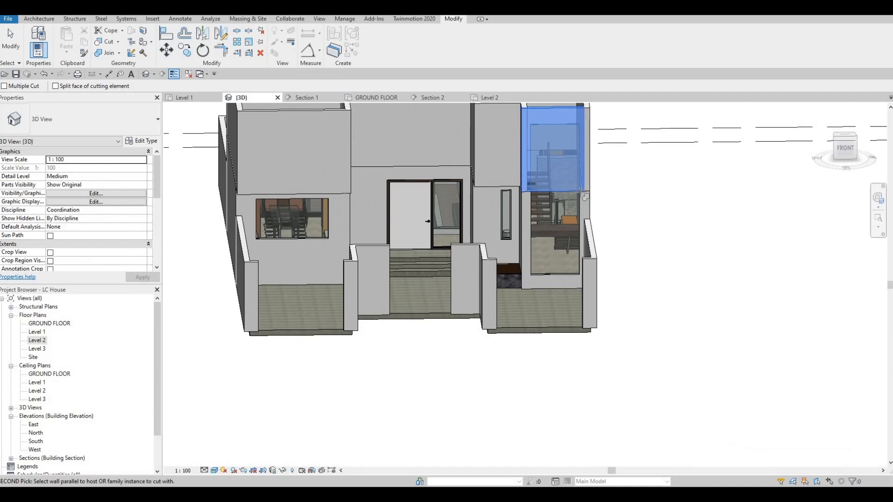
{"action": "left_click", "coordinate": [576, 196]}
{"action": "key", "text": "Escape"}
{"action": "key", "text": "Escape"}
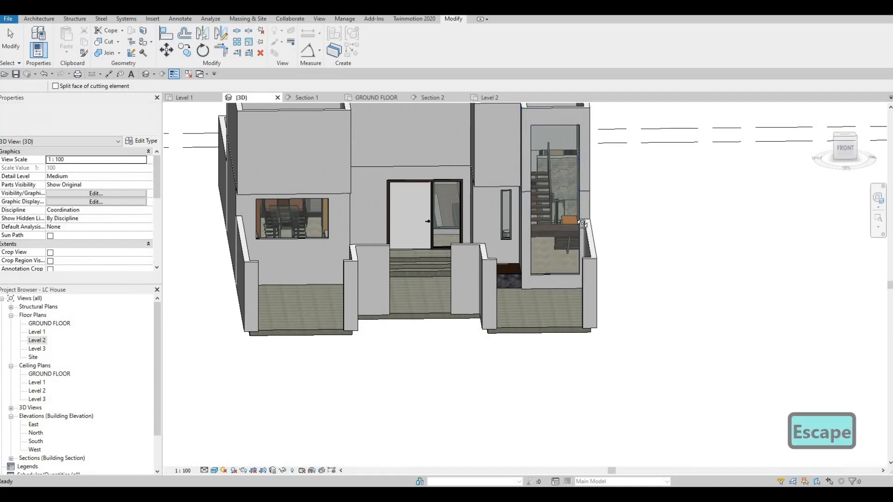
- Examine the taller stair window from several angles in 3D and return to the Level 2 floor plan
{"action": "middle_click_drag", "start_coordinate": [576, 195], "coordinate": [585, 257], "text": "shift"}
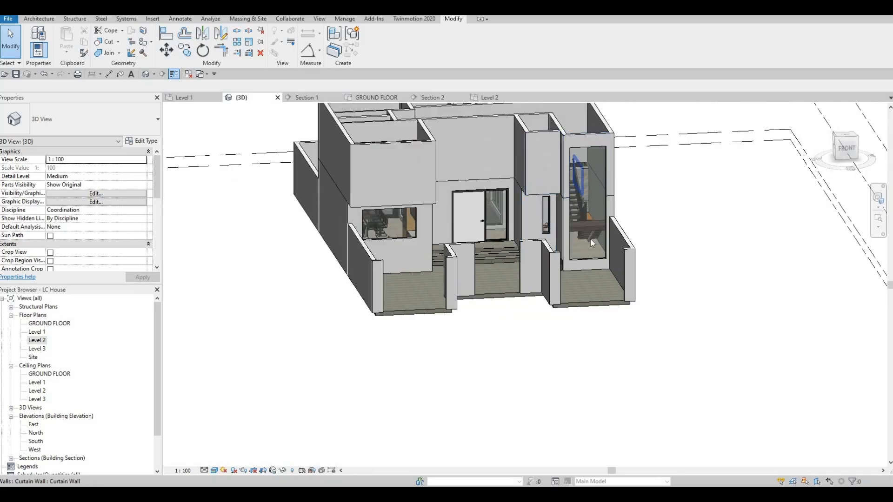
{"action": "middle_click_drag", "start_coordinate": [594, 191], "coordinate": [553, 237], "text": "shift"}
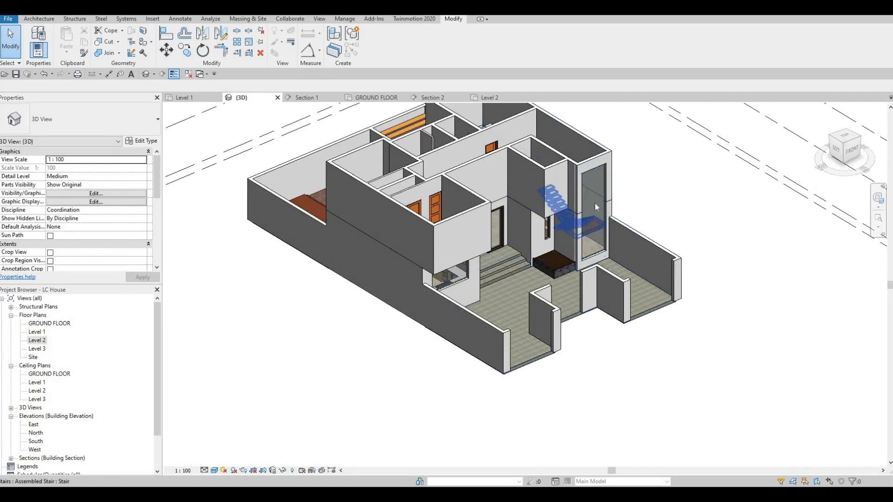
{"action": "middle_click_drag", "start_coordinate": [581, 235], "coordinate": [183, 261], "text": "shift"}
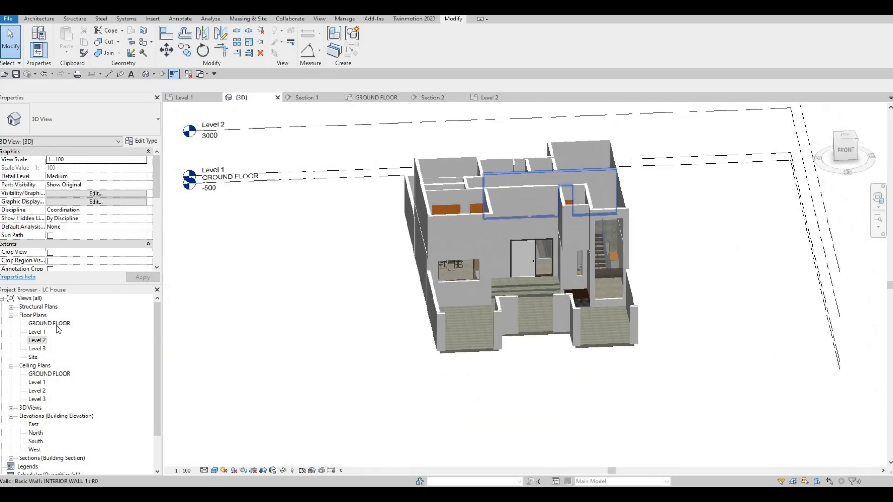
{"action": "double_click", "coordinate": [37, 332]}
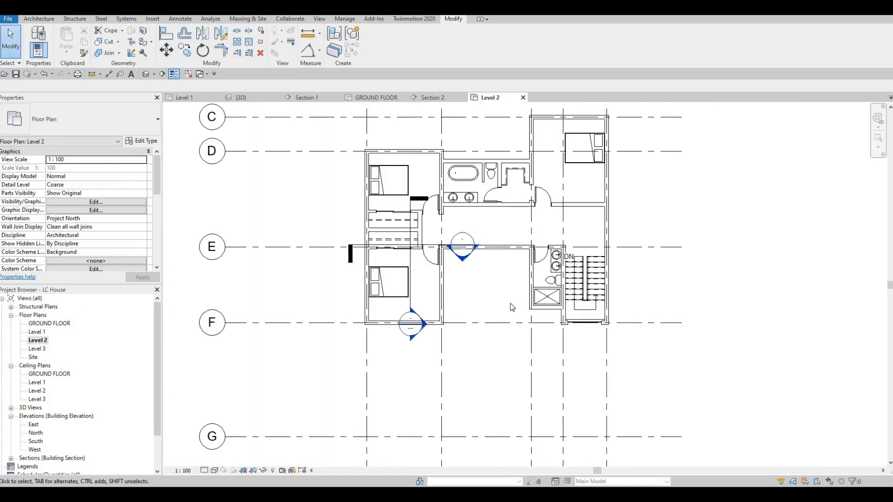
{"action": "key", "text": "Escape"}
{"action": "key", "text": "Escape"}
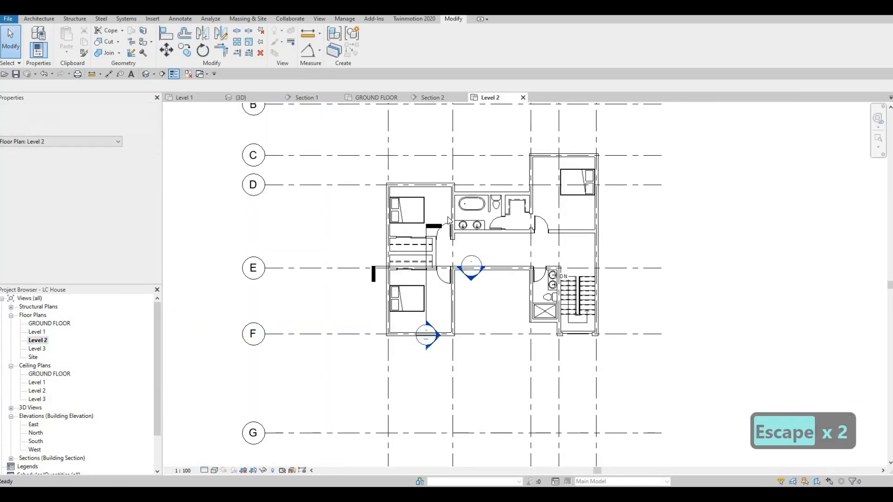
{"action": "scroll", "coordinate": [504, 272], "scroll_direction": "up", "scroll_amount": 2}
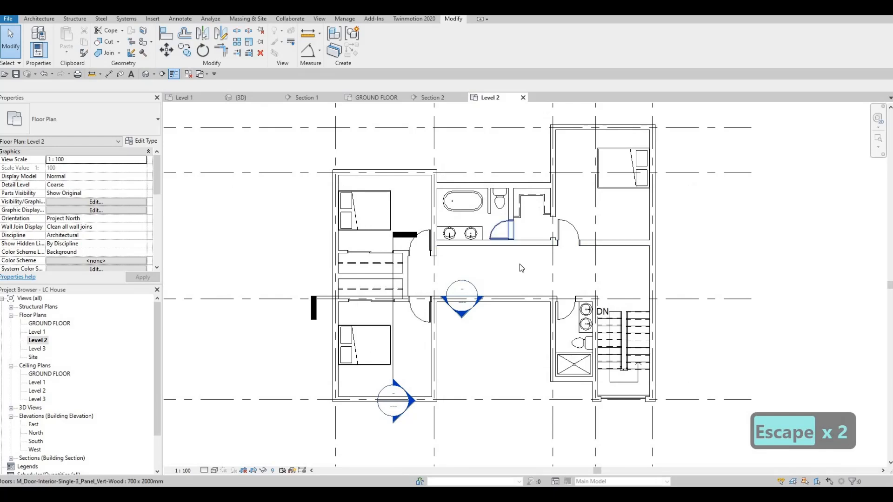
{"action": "scroll", "coordinate": [514, 281], "scroll_direction": "up", "scroll_amount": 1}
{"action": "middle_click_drag", "start_coordinate": [537, 296], "coordinate": [511, 329]}
{"action": "scroll", "coordinate": [511, 329], "scroll_direction": "down", "scroll_amount": 2}
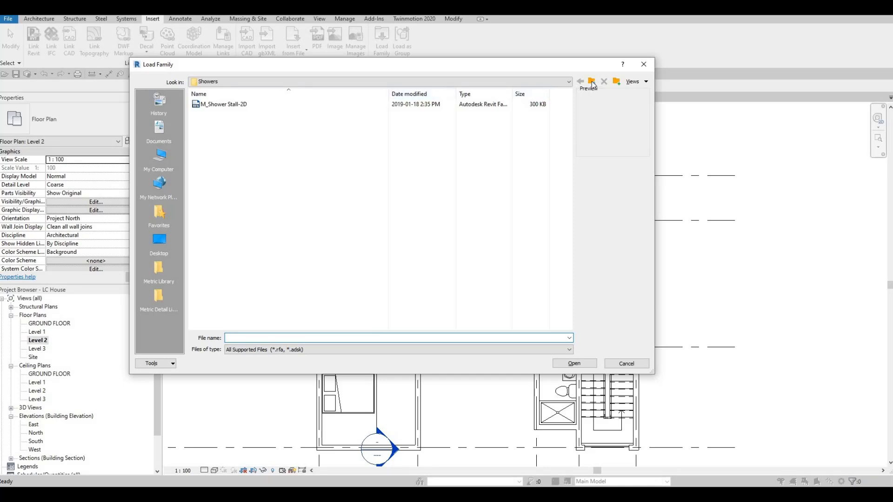
- Browse the Load Family library from the Showers folder to the Tables folder under Furniture
{"action": "left_click", "coordinate": [592, 83]}
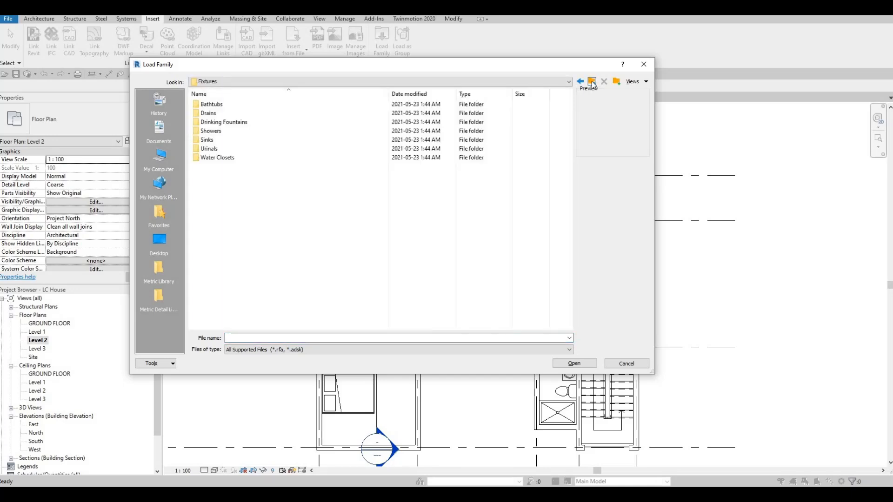
{"action": "left_click", "coordinate": [592, 82]}
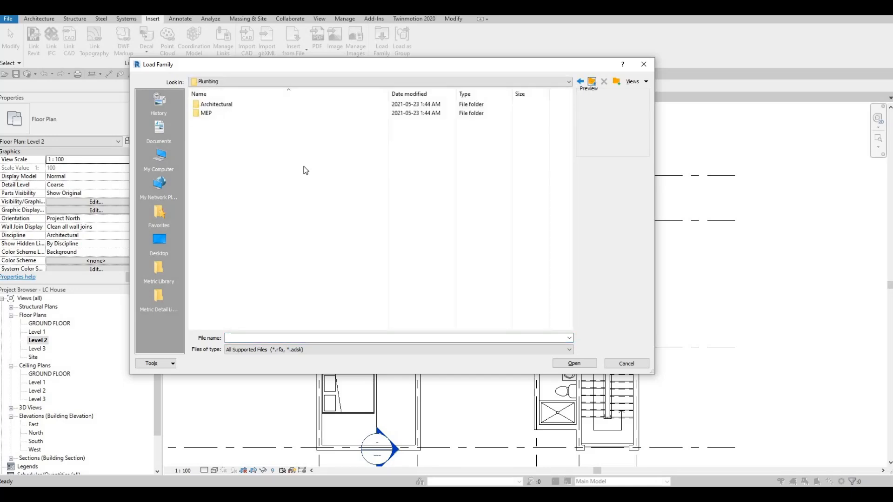
{"action": "key", "text": "BackSpace"}
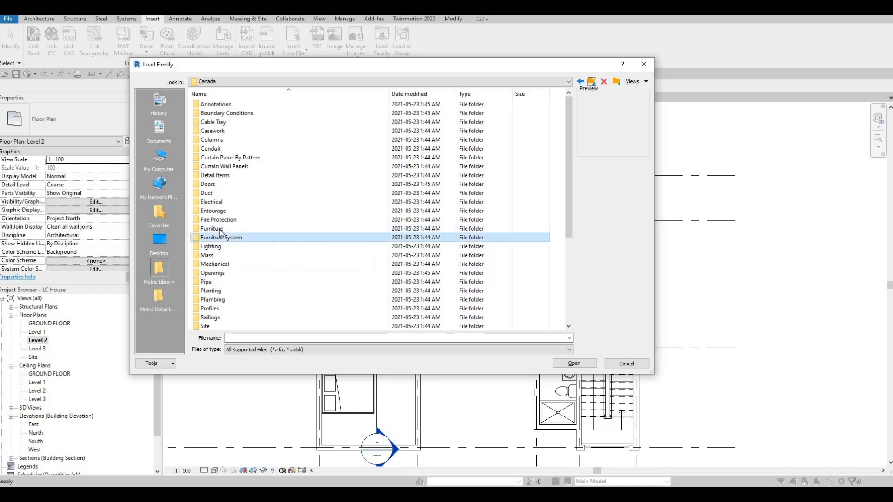
{"action": "double_click", "coordinate": [221, 229]}
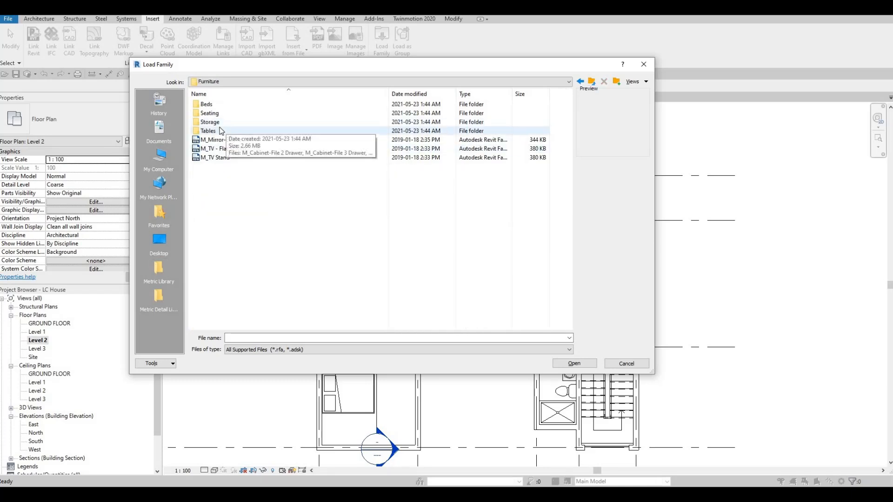
{"action": "left_click", "coordinate": [220, 128]}
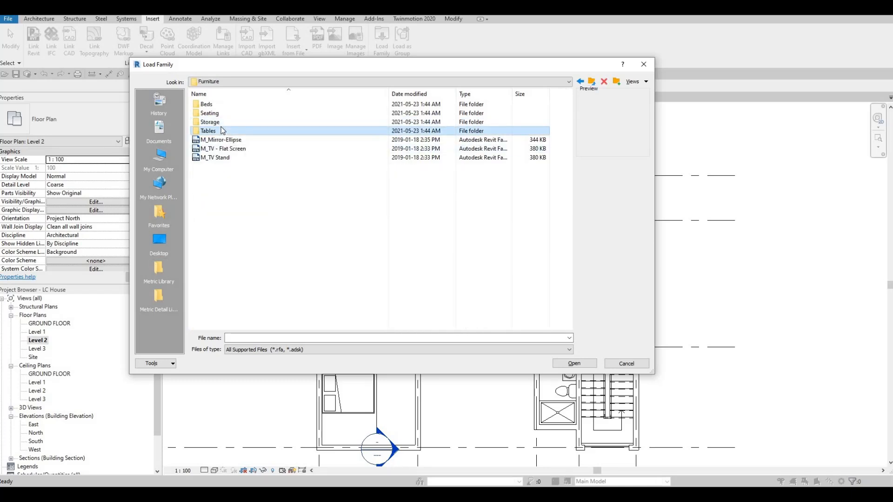
{"action": "double_click", "coordinate": [216, 130]}
- Load the M_Table-Night Stand family from the Furniture Tables folder, comparing it with the other table families
{"action": "left_click", "coordinate": [215, 114]}
{"action": "left_click", "coordinate": [214, 159]}
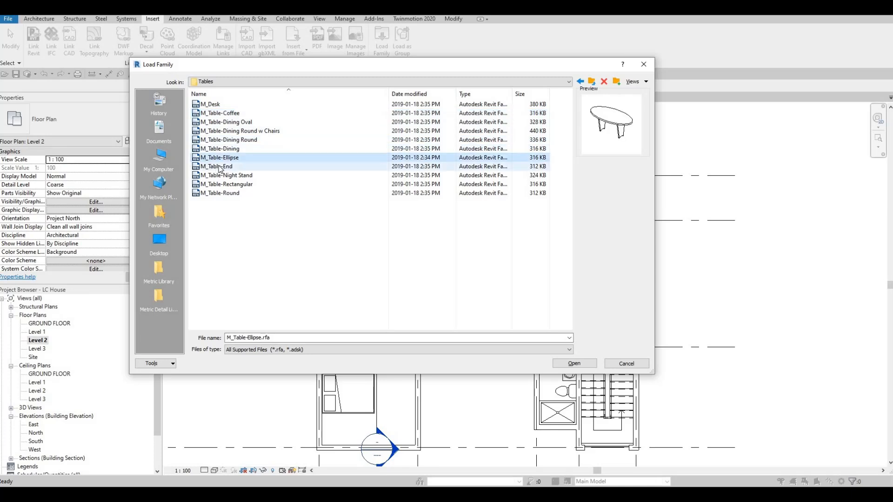
{"action": "left_click", "coordinate": [214, 167]}
{"action": "left_click", "coordinate": [219, 158]}
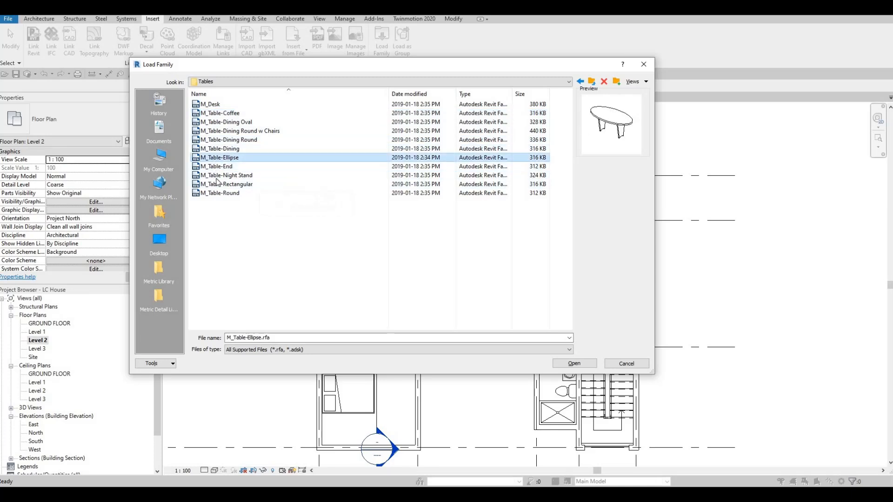
{"action": "left_click", "coordinate": [223, 176]}
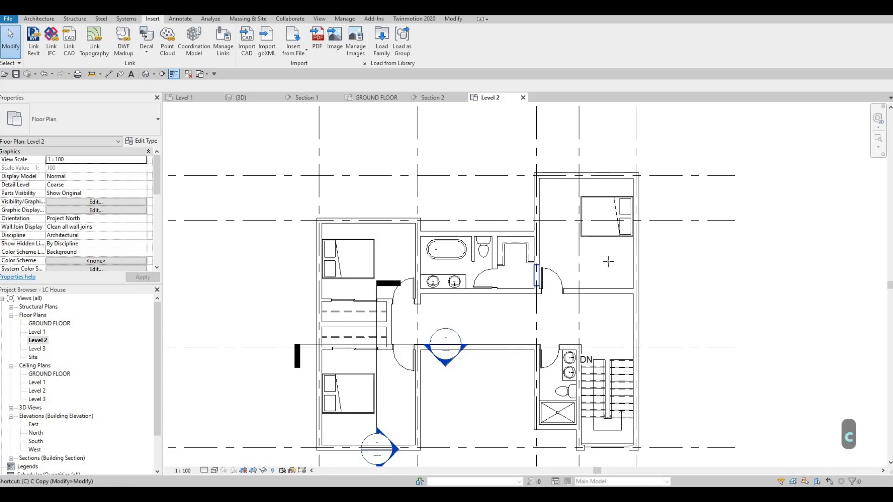
- Place a 0610 x 0610 x 0762mm night stand on each side of the bed in the north-east bedroom
{"action": "key", "text": "m"}
{"action": "scroll", "coordinate": [623, 242], "scroll_direction": "up", "scroll_amount": 4}
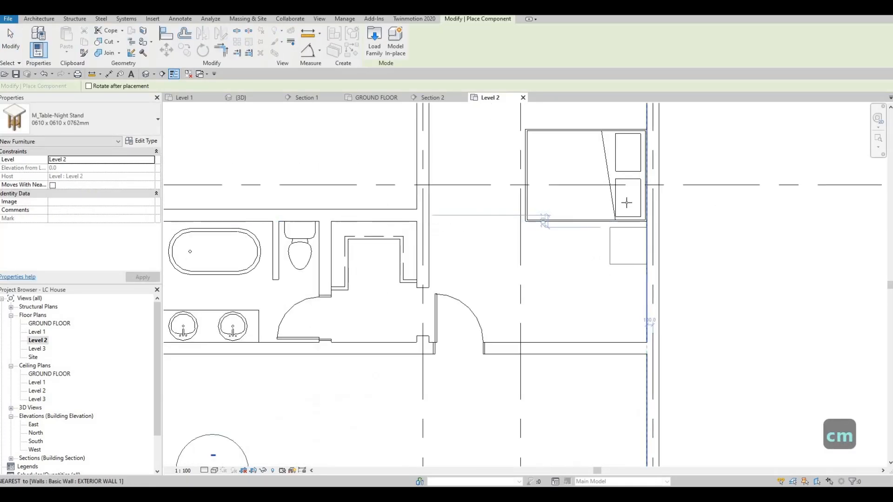
{"action": "left_click", "coordinate": [627, 239]}
{"action": "middle_click_drag", "start_coordinate": [625, 111], "coordinate": [614, 208]}
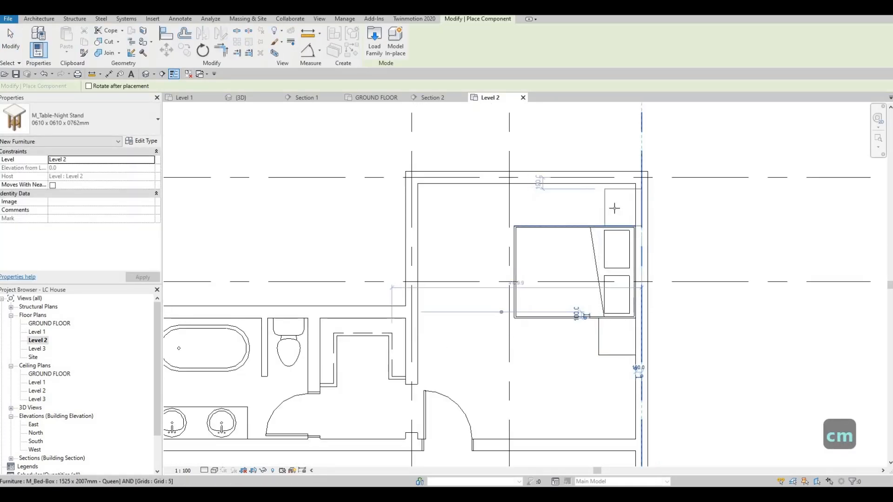
{"action": "left_click", "coordinate": [610, 208]}
- Place a night stand against the exterior wall on each side of the north-west bedroom's bed
{"action": "scroll", "coordinate": [583, 222], "scroll_direction": "down", "scroll_amount": 4}
{"action": "middle_click_drag", "start_coordinate": [251, 264], "coordinate": [405, 234]}
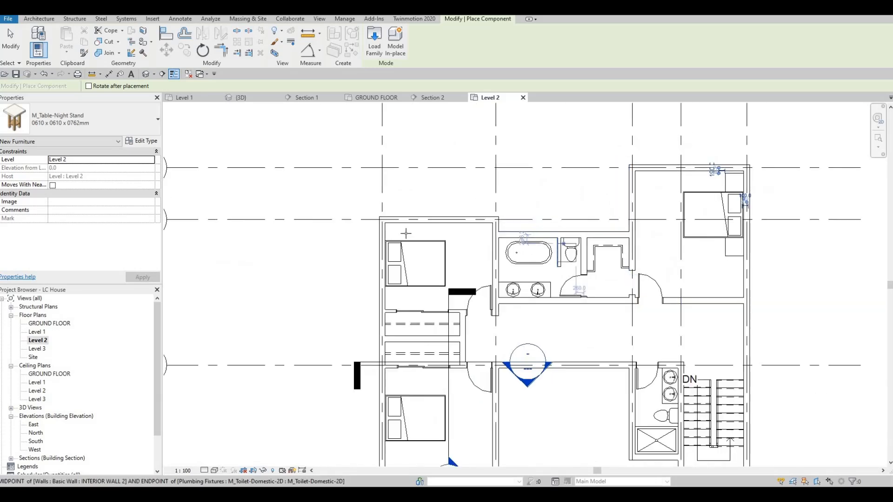
{"action": "scroll", "coordinate": [406, 234], "scroll_direction": "up", "scroll_amount": 5}
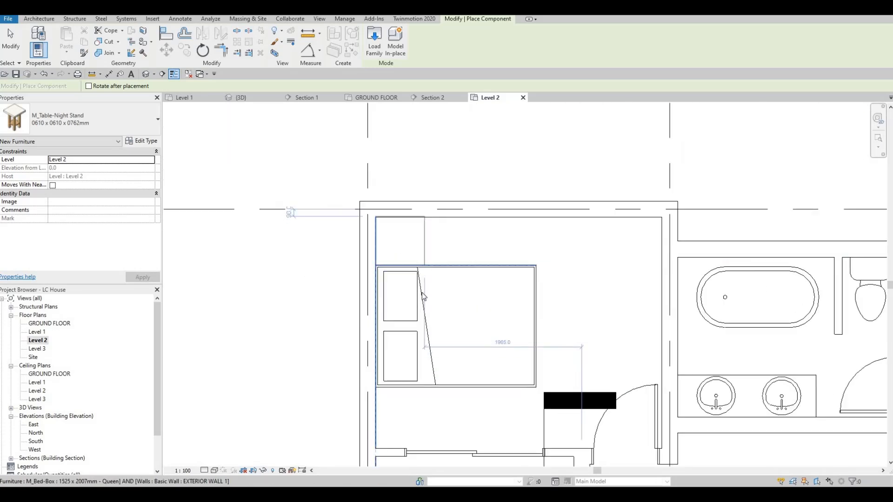
{"action": "left_click", "coordinate": [403, 247]}
{"action": "scroll", "coordinate": [408, 364], "scroll_direction": "down", "scroll_amount": 2}
{"action": "scroll", "coordinate": [407, 363], "scroll_direction": "up", "scroll_amount": 2}
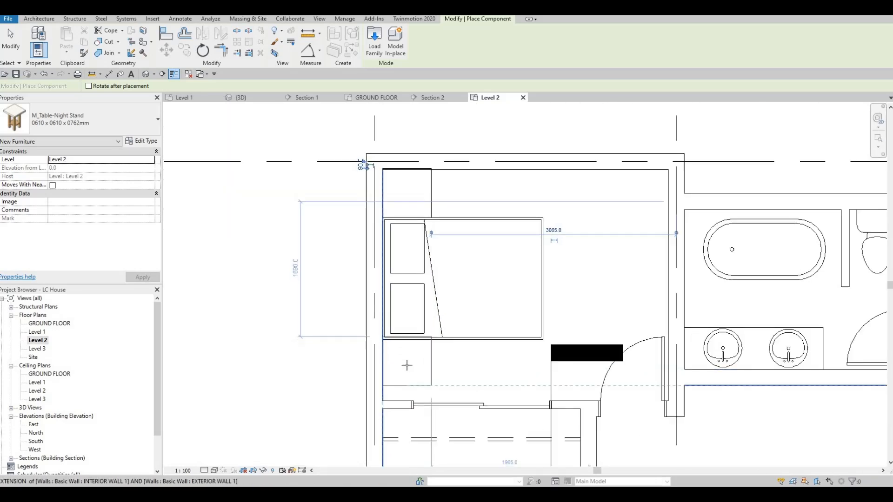
{"action": "left_click", "coordinate": [415, 329]}
- Place a night stand against the exterior wall on each side of the south-west bedroom's bed and finish placing
{"action": "scroll", "coordinate": [421, 325], "scroll_direction": "down", "scroll_amount": 2}
{"action": "middle_click_drag", "start_coordinate": [421, 365], "coordinate": [507, 179]}
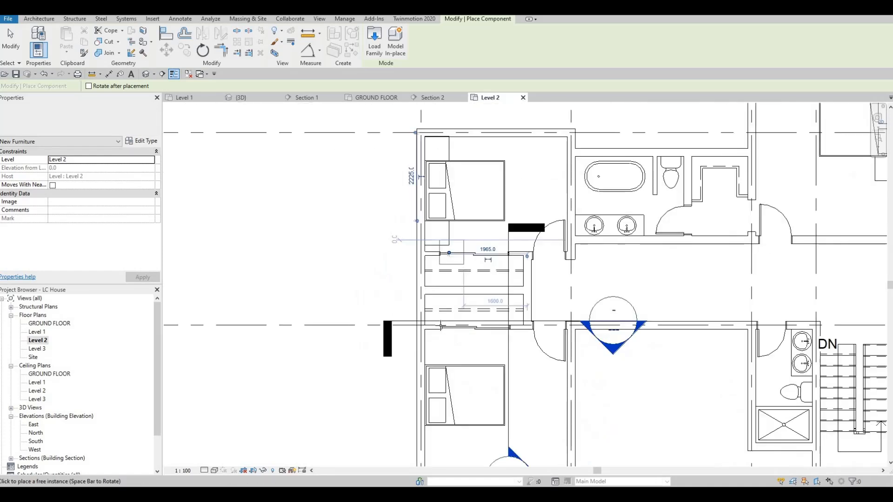
{"action": "scroll", "coordinate": [442, 351], "scroll_direction": "down", "scroll_amount": 1}
{"action": "middle_click_drag", "start_coordinate": [441, 351], "coordinate": [448, 232]}
{"action": "scroll", "coordinate": [449, 235], "scroll_direction": "up", "scroll_amount": 4}
{"action": "scroll", "coordinate": [452, 213], "scroll_direction": "up", "scroll_amount": 2}
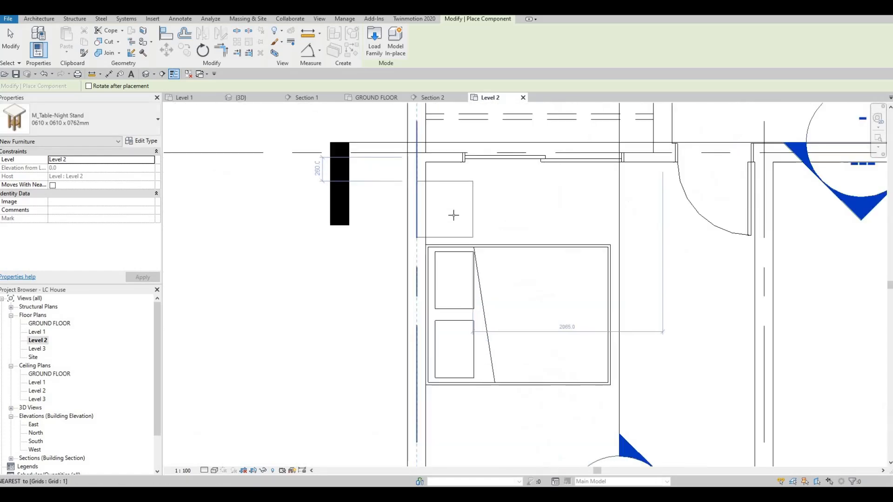
{"action": "left_click", "coordinate": [453, 214]}
{"action": "left_click", "coordinate": [453, 413]}
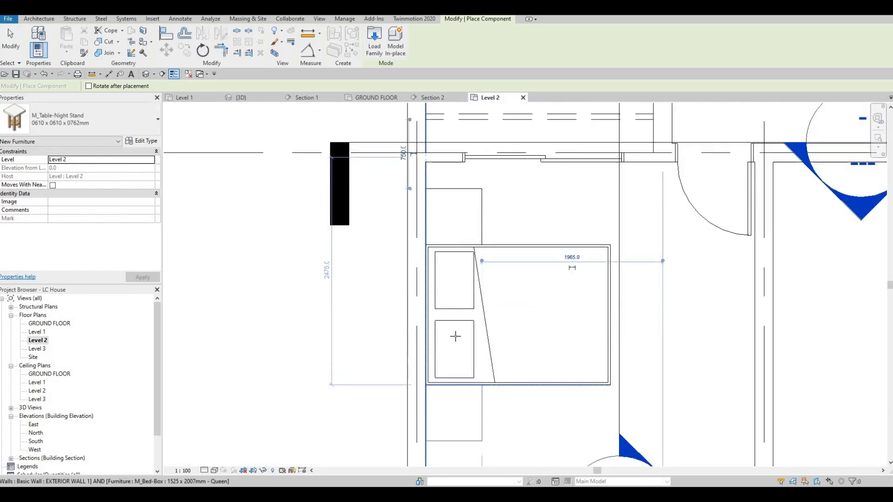
{"action": "scroll", "coordinate": [459, 332], "scroll_direction": "down", "scroll_amount": 5}
{"action": "middle_click_drag", "start_coordinate": [515, 288], "coordinate": [430, 265]}
{"action": "key", "text": "Escape"}
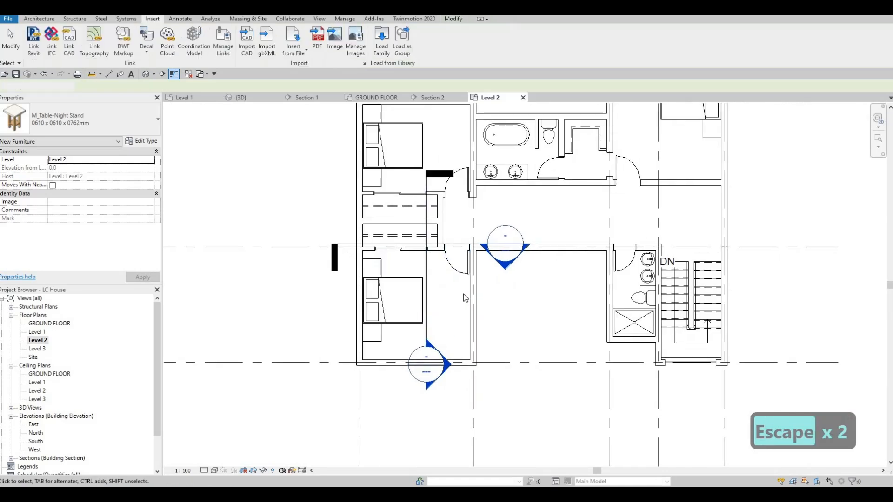
- Load the M_Table Lamp - Standard family from the library's Lighting, Architectural, Internal folder
{"action": "scroll", "coordinate": [466, 298], "scroll_direction": "down", "scroll_amount": 2}
{"action": "middle_click_drag", "start_coordinate": [466, 297], "coordinate": [412, 320]}
{"action": "middle_click_drag", "start_coordinate": [560, 279], "coordinate": [550, 320]}
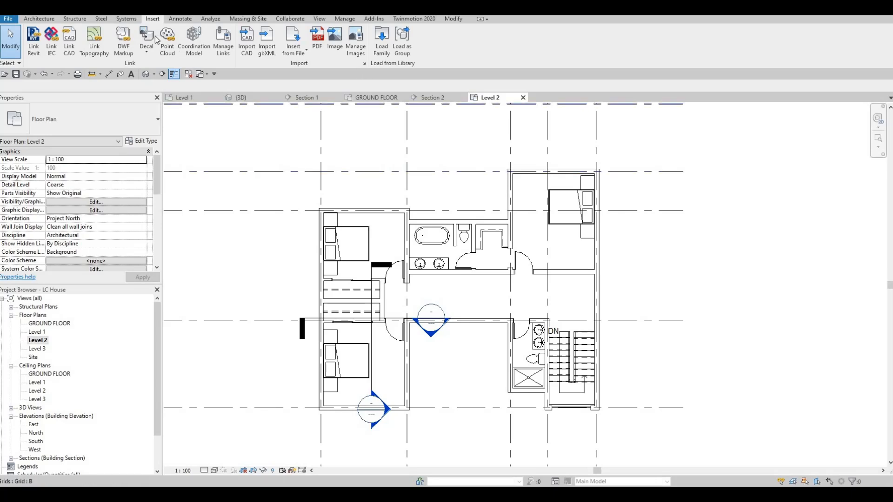
{"action": "left_click", "coordinate": [389, 52]}
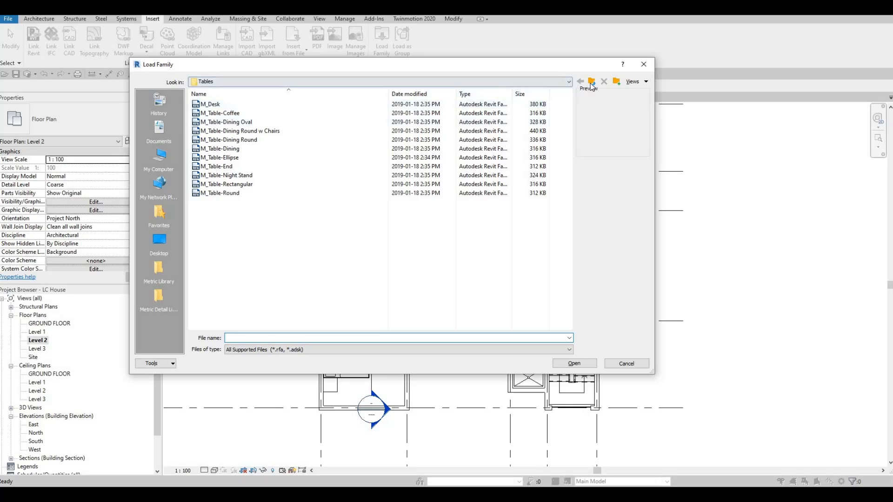
{"action": "left_click", "coordinate": [592, 83]}
{"action": "left_click", "coordinate": [592, 83]}
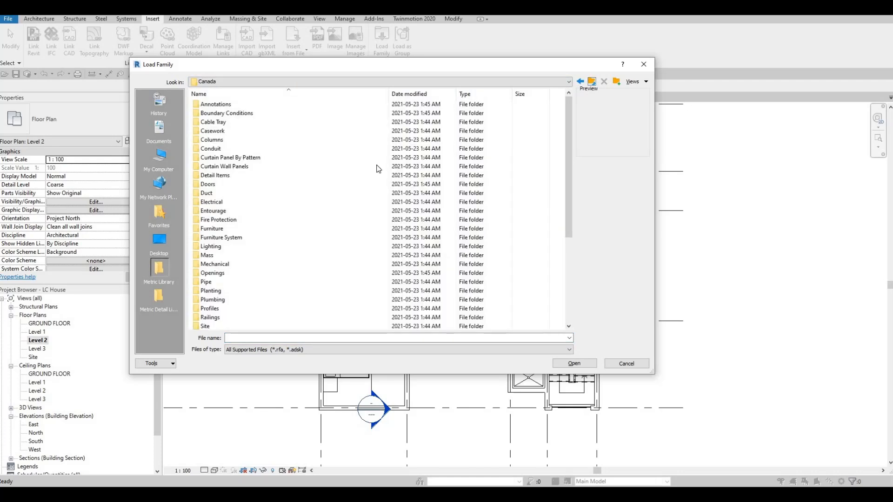
{"action": "double_click", "coordinate": [211, 246]}
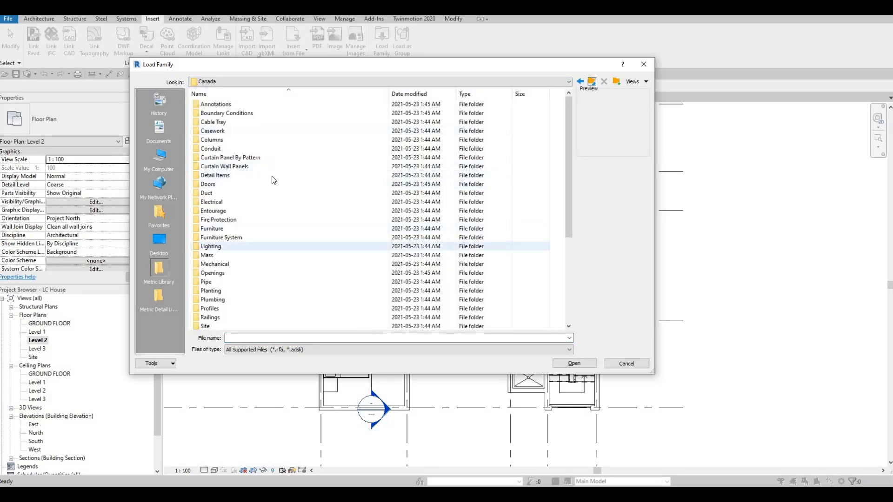
{"action": "double_click", "coordinate": [217, 105]}
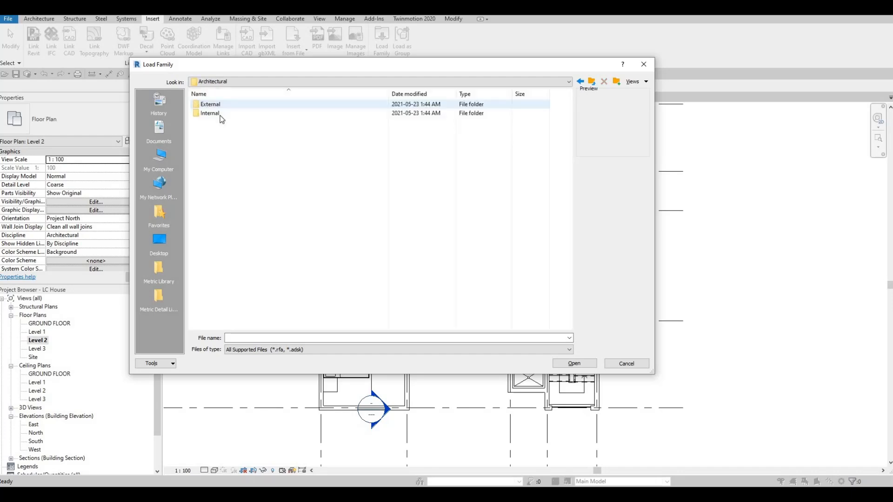
{"action": "double_click", "coordinate": [219, 114]}
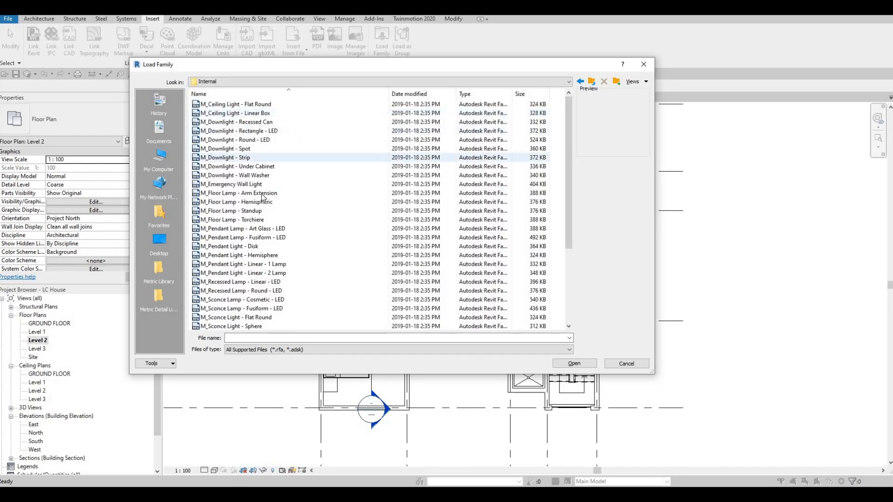
{"action": "scroll", "coordinate": [226, 261], "scroll_direction": "down", "scroll_amount": 4}
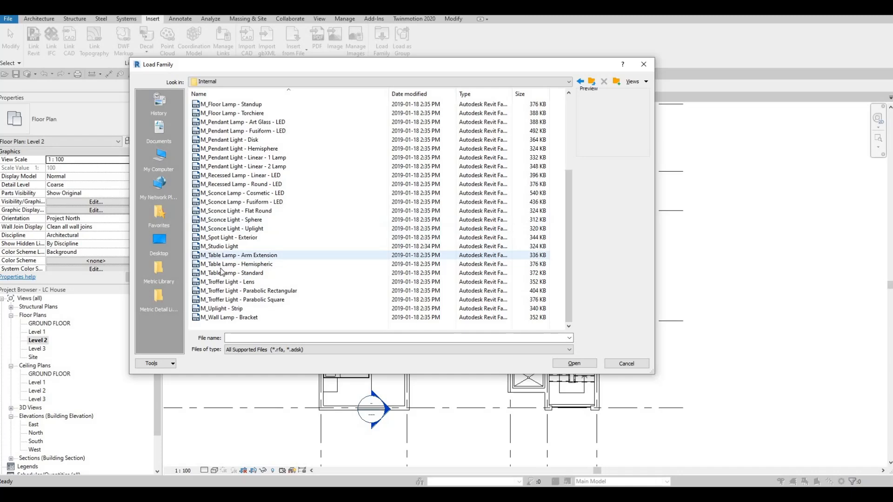
{"action": "left_click", "coordinate": [224, 263]}
{"action": "left_click", "coordinate": [232, 273]}
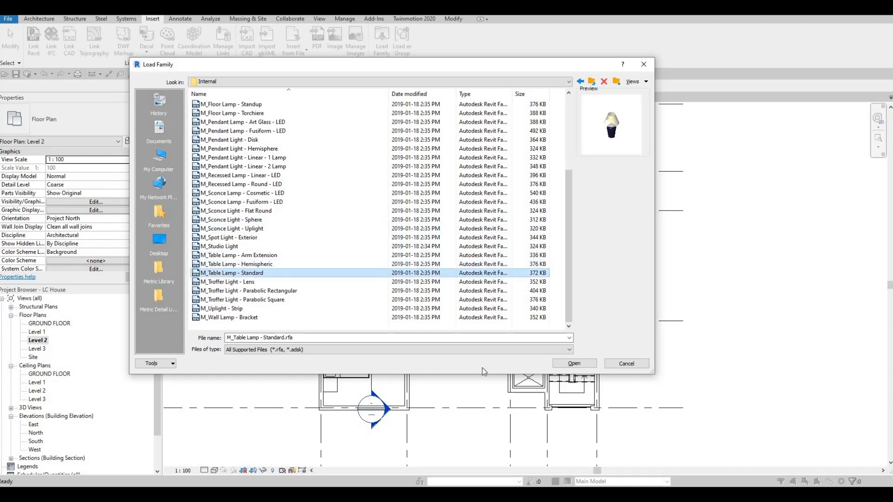
{"action": "key", "text": "Return"}
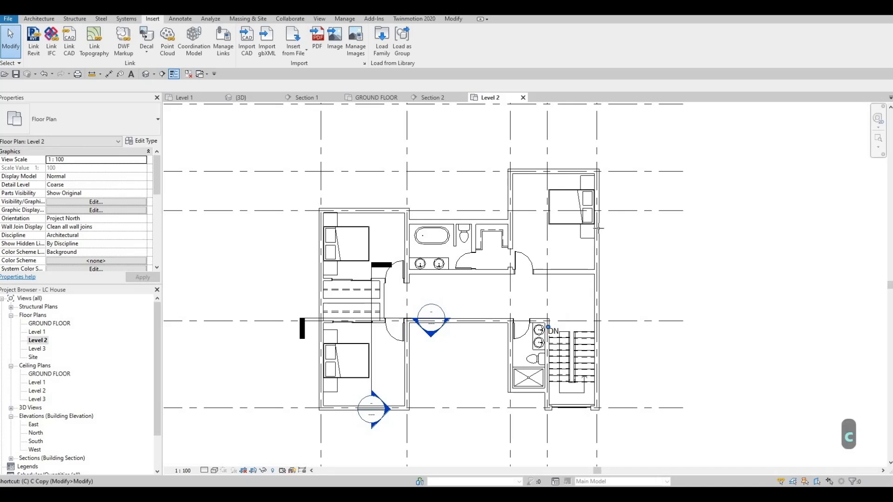
- Place a 60W - 120V standard table lamp centred on the southern night stand in the north-east bedroom
{"action": "scroll", "coordinate": [596, 230], "scroll_direction": "up", "scroll_amount": 4}
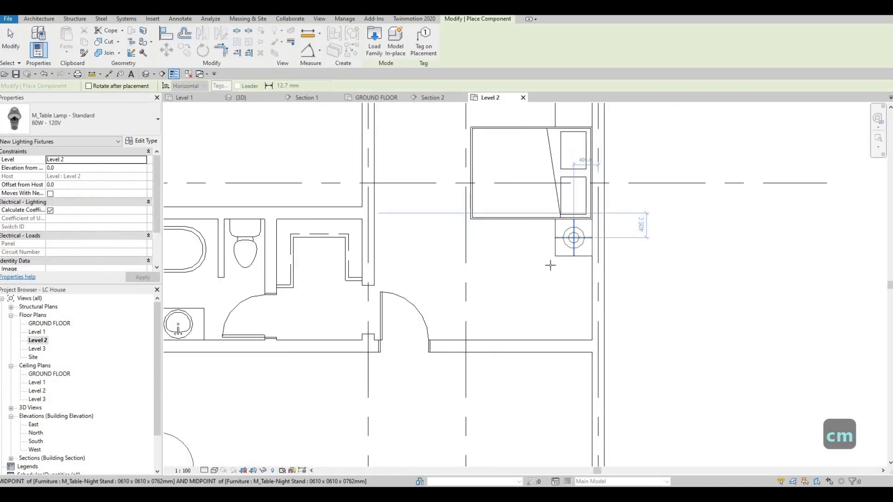
{"action": "left_click", "coordinate": [568, 245]}
{"action": "key", "text": "Escape"}
{"action": "key", "text": "Escape"}
{"action": "scroll", "coordinate": [420, 338], "scroll_direction": "down", "scroll_amount": 3}
{"action": "key", "text": "Escape"}
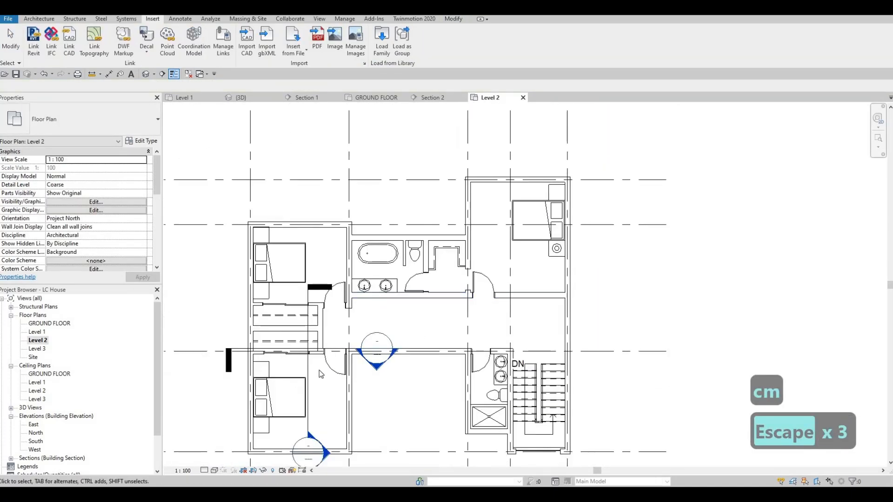
{"action": "key", "text": "Escape"}
- Move the Section 1 line so it cuts through the north-east bedroom's bed, and open its section view
{"action": "left_click", "coordinate": [307, 358]}
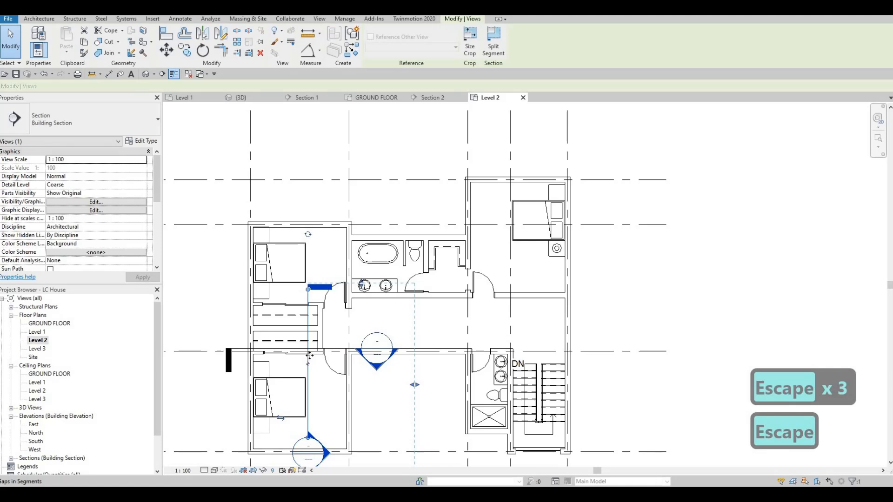
{"action": "left_click_drag", "start_coordinate": [310, 357], "coordinate": [554, 284]}
{"action": "key", "text": "Escape"}
{"action": "key", "text": "Escape"}
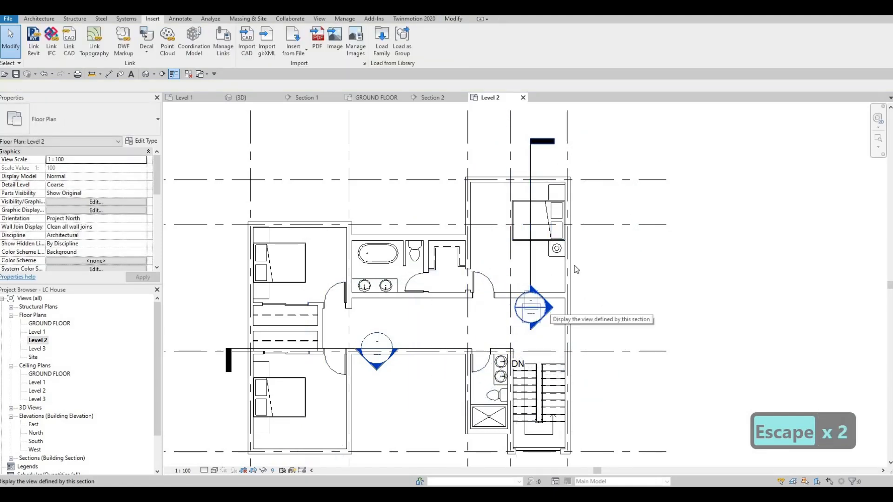
{"action": "double_click", "coordinate": [532, 307]}
- Align the base of the table lamp with the top surface of the night stand in Section 1
{"action": "scroll", "coordinate": [586, 241], "scroll_direction": "down", "scroll_amount": 4}
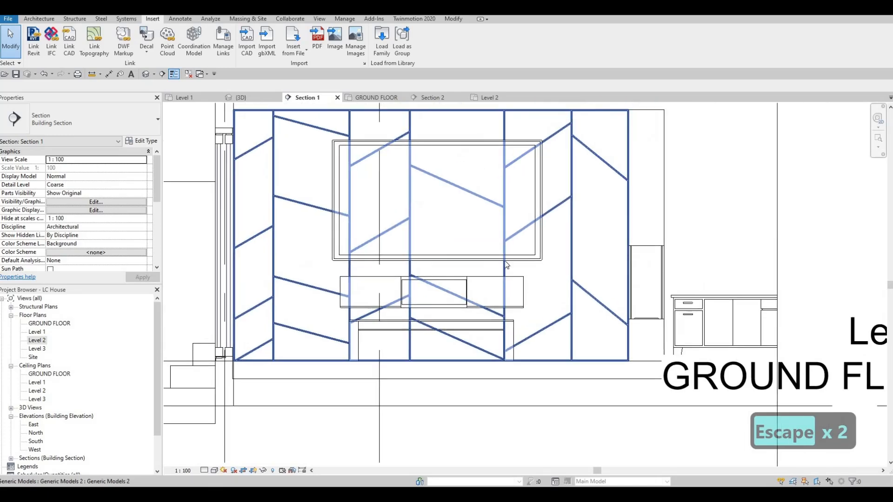
{"action": "scroll", "coordinate": [507, 265], "scroll_direction": "down", "scroll_amount": 4}
{"action": "scroll", "coordinate": [446, 258], "scroll_direction": "up", "scroll_amount": 6}
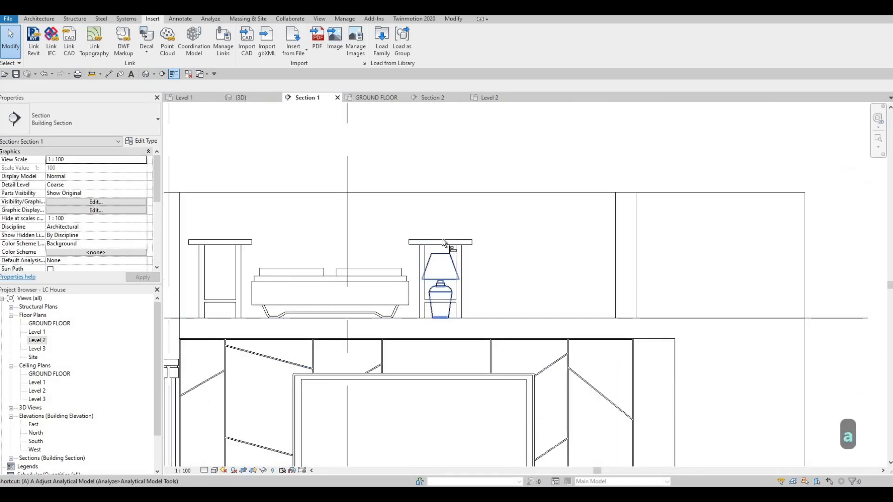
{"action": "key", "text": "a"}
{"action": "key", "text": "l"}
{"action": "left_click", "coordinate": [448, 268]}
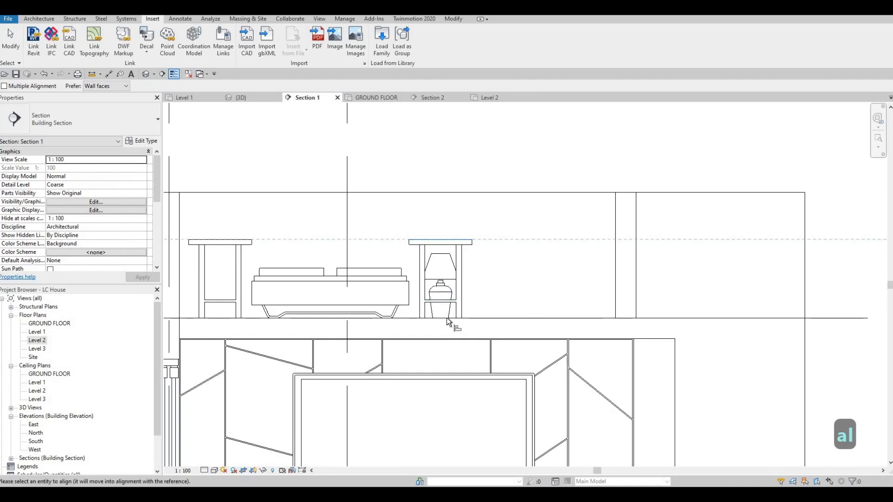
{"action": "left_click", "coordinate": [448, 321]}
{"action": "key", "text": "Escape"}
{"action": "key", "text": "Escape"}
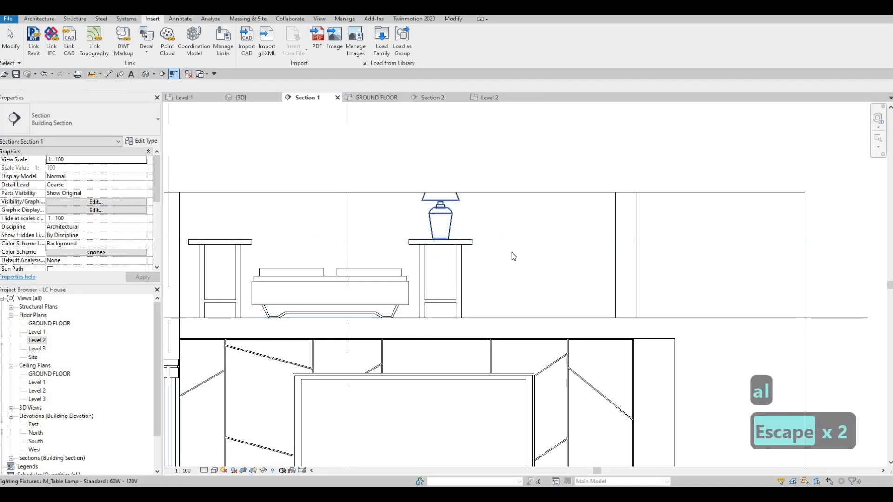
- Extend Section 1's crop region upward past the table lamp and select the lamp
{"action": "middle_click_drag", "start_coordinate": [489, 210], "coordinate": [528, 239]}
{"action": "scroll", "coordinate": [528, 239], "scroll_direction": "down", "scroll_amount": 3}
{"action": "left_click", "coordinate": [487, 236]}
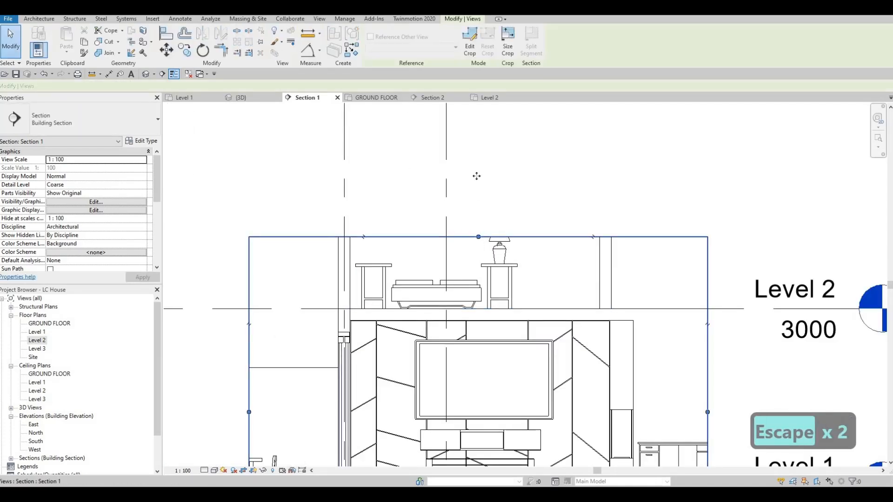
{"action": "key", "text": "Escape"}
{"action": "left_click", "coordinate": [499, 246]}
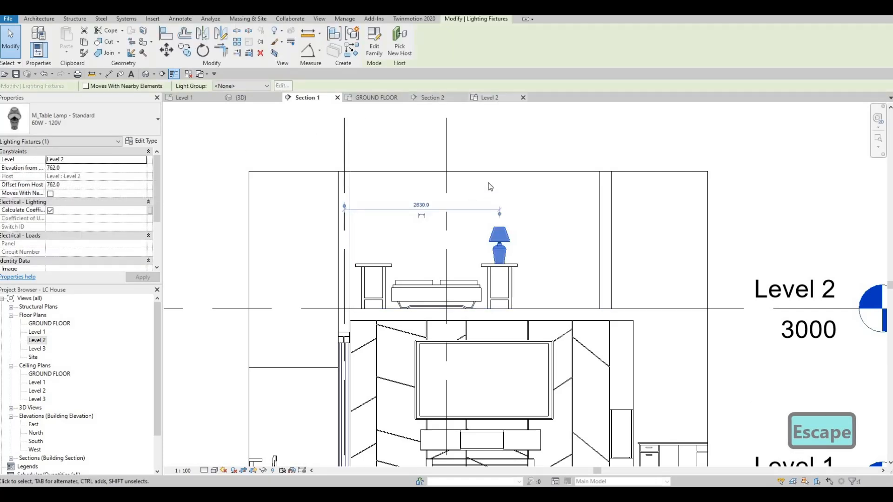
- Return to the Level 2 plan and use Create Similar to place a matching lamp centred on the north-east bedroom's other night stand
{"action": "left_click", "coordinate": [489, 98]}
{"action": "key", "text": "Escape"}
{"action": "key", "text": "Escape"}
{"action": "key", "text": "Escape"}
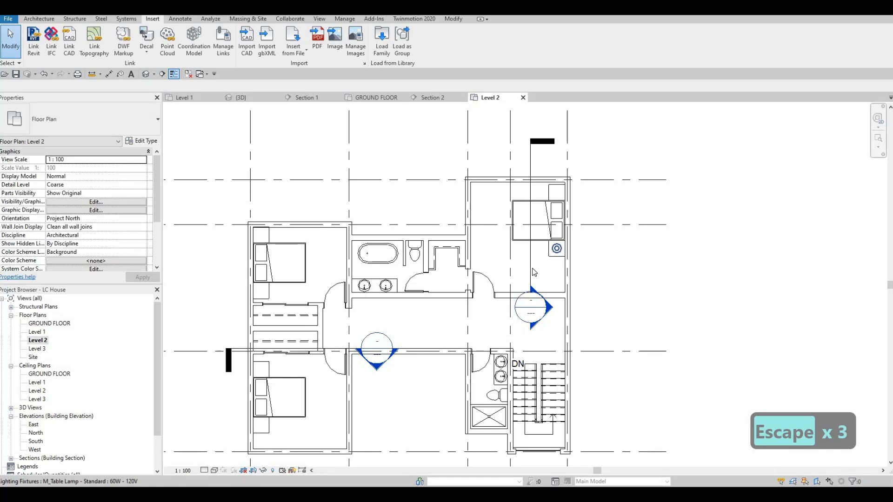
{"action": "key", "text": "c"}
{"action": "key", "text": "s"}
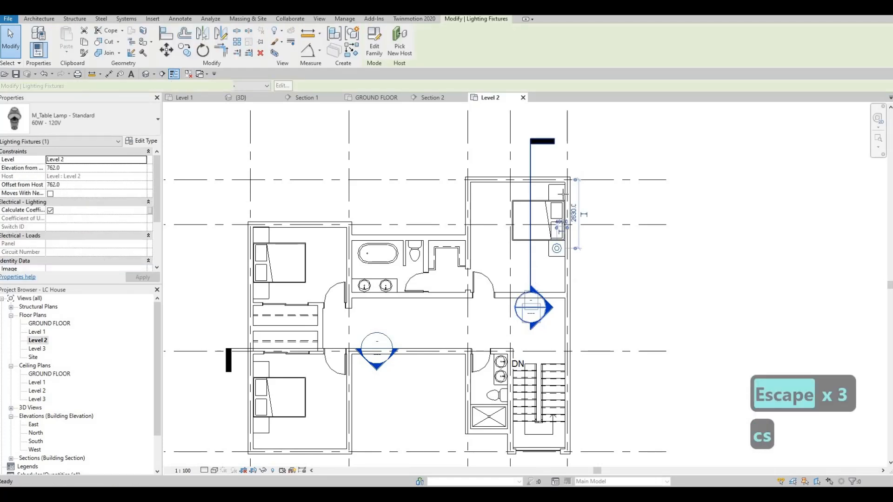
{"action": "scroll", "coordinate": [558, 196], "scroll_direction": "up", "scroll_amount": 4}
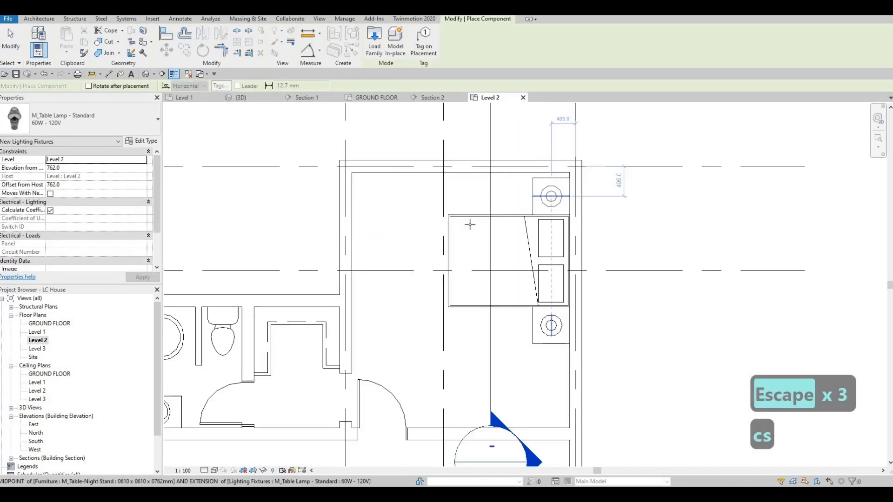
{"action": "left_click", "coordinate": [469, 224]}
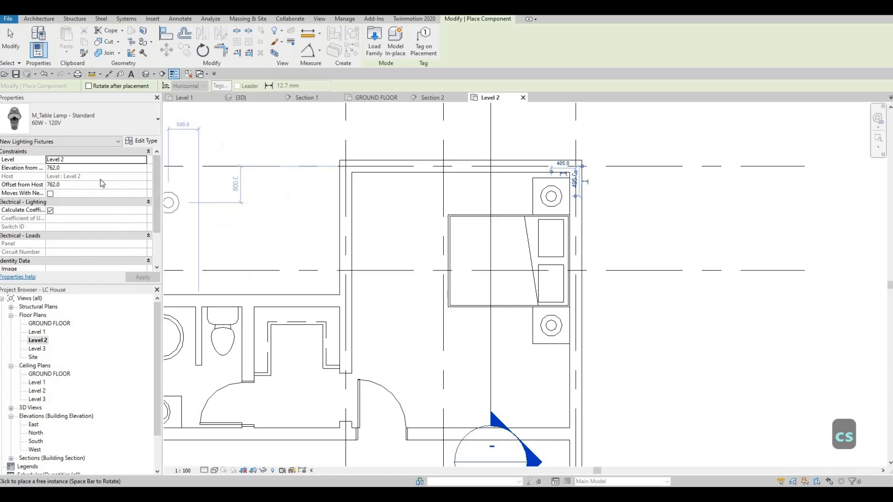
- Place a matching table lamp centred on each of the two night stands in the north-west bedroom
{"action": "middle_click_drag", "start_coordinate": [296, 260], "coordinate": [451, 218]}
{"action": "scroll", "coordinate": [452, 218], "scroll_direction": "down", "scroll_amount": 3}
{"action": "middle_click_drag", "start_coordinate": [327, 246], "coordinate": [480, 236]}
{"action": "scroll", "coordinate": [355, 226], "scroll_direction": "up", "scroll_amount": 4}
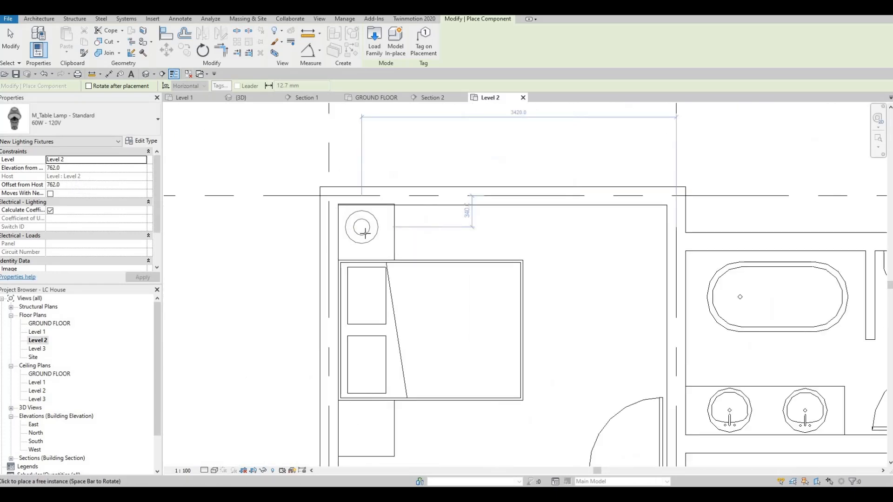
{"action": "left_click", "coordinate": [388, 375]}
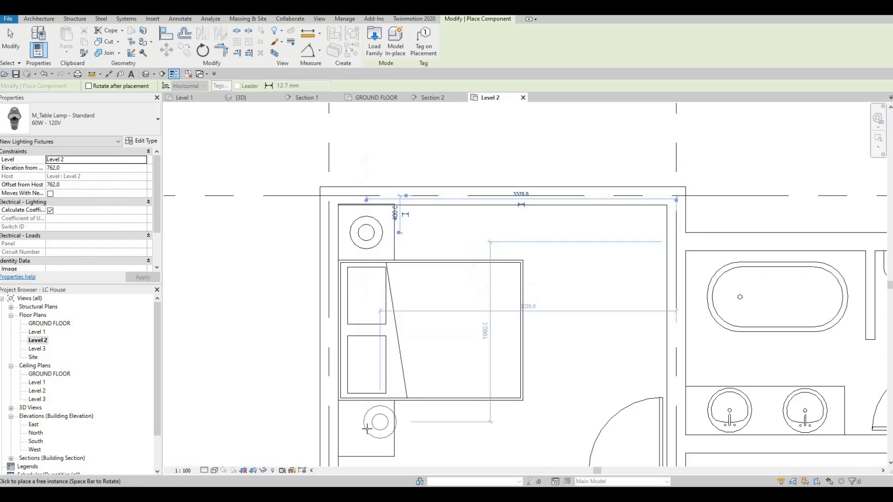
{"action": "left_click", "coordinate": [366, 428]}
- Place a matching table lamp on each night stand beside the south-west bedroom's bed and end the placement
{"action": "scroll", "coordinate": [371, 365], "scroll_direction": "down", "scroll_amount": 6}
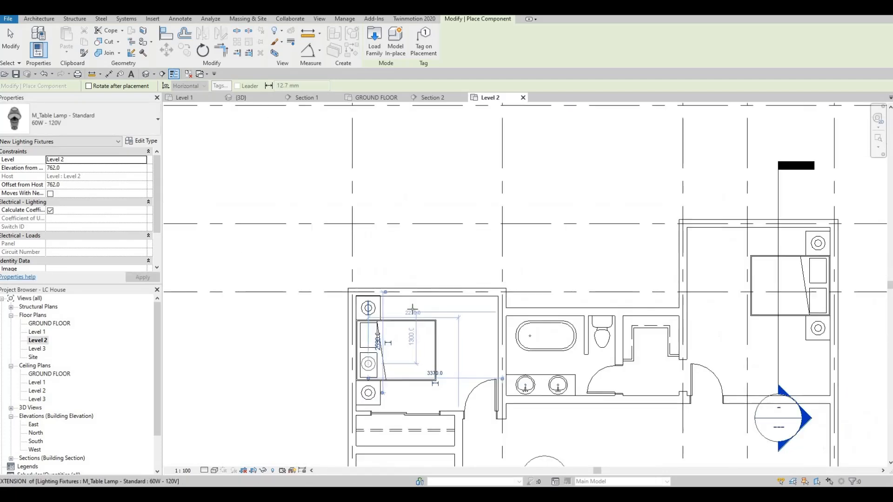
{"action": "middle_click_drag", "start_coordinate": [402, 399], "coordinate": [414, 308]}
{"action": "scroll", "coordinate": [426, 272], "scroll_direction": "down", "scroll_amount": 1}
{"action": "scroll", "coordinate": [414, 309], "scroll_direction": "up", "scroll_amount": 2}
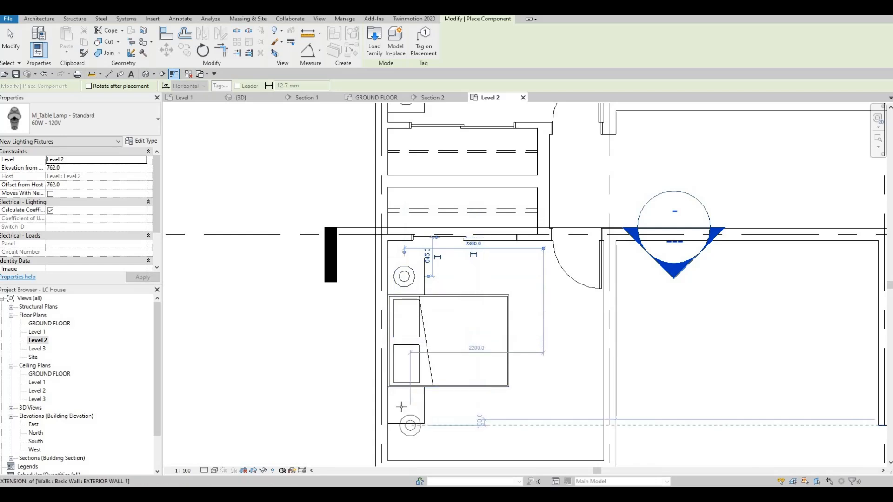
{"action": "left_click", "coordinate": [405, 405]}
{"action": "scroll", "coordinate": [413, 345], "scroll_direction": "down", "scroll_amount": 5}
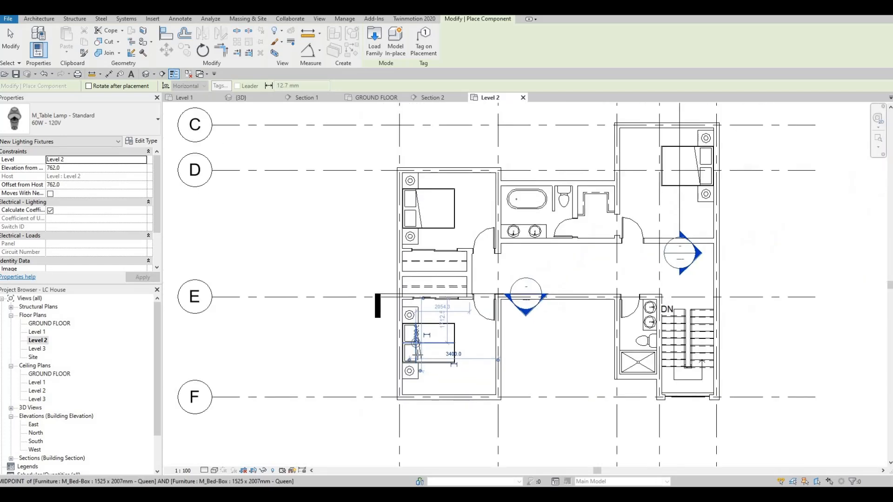
{"action": "key", "text": "Escape"}
{"action": "key", "text": "Escape"}
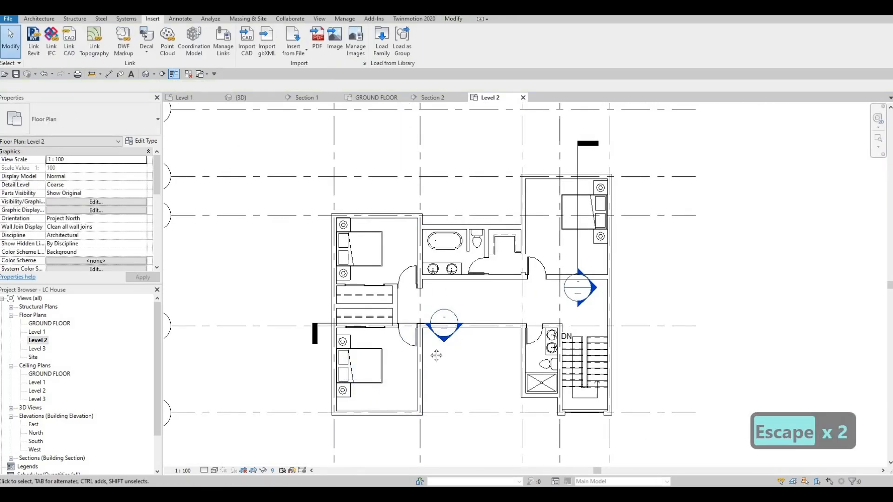
{"action": "scroll", "coordinate": [484, 321], "scroll_direction": "down", "scroll_amount": 3}
{"action": "key", "text": "Escape"}
{"action": "key", "text": "Escape"}
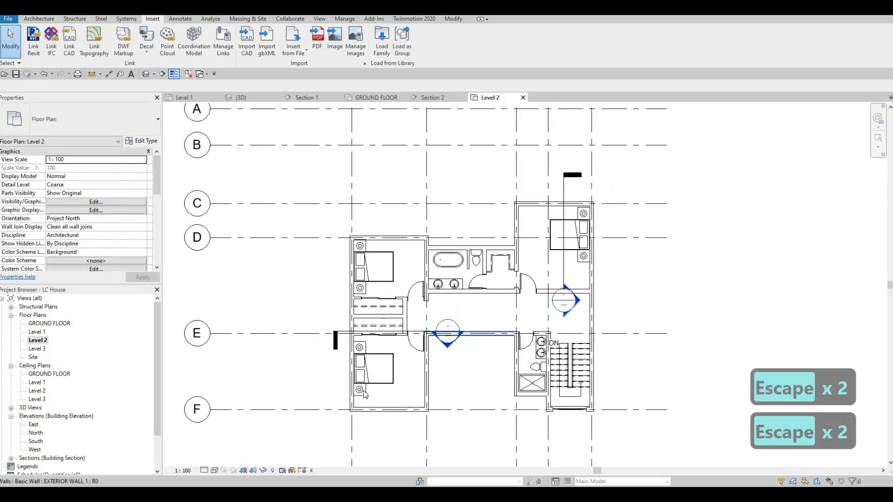
- Review the lamps across the Level 2 plan and open the 3D view of the house
{"action": "left_click", "coordinate": [359, 389]}
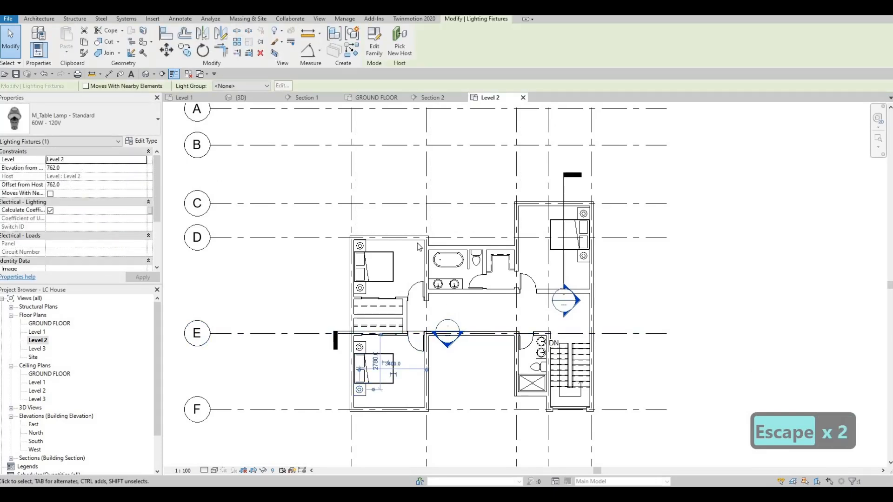
{"action": "key", "text": "Escape"}
{"action": "scroll", "coordinate": [248, 283], "scroll_direction": "down", "scroll_amount": 2}
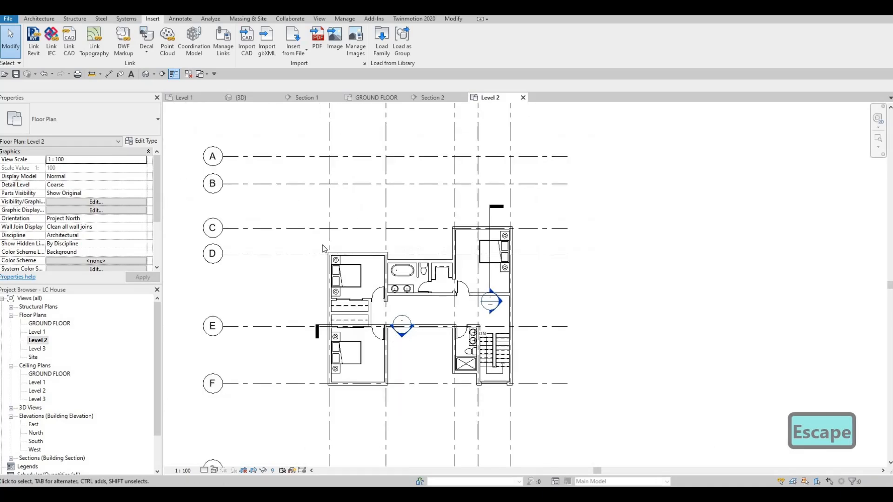
{"action": "scroll", "coordinate": [358, 272], "scroll_direction": "up", "scroll_amount": 3}
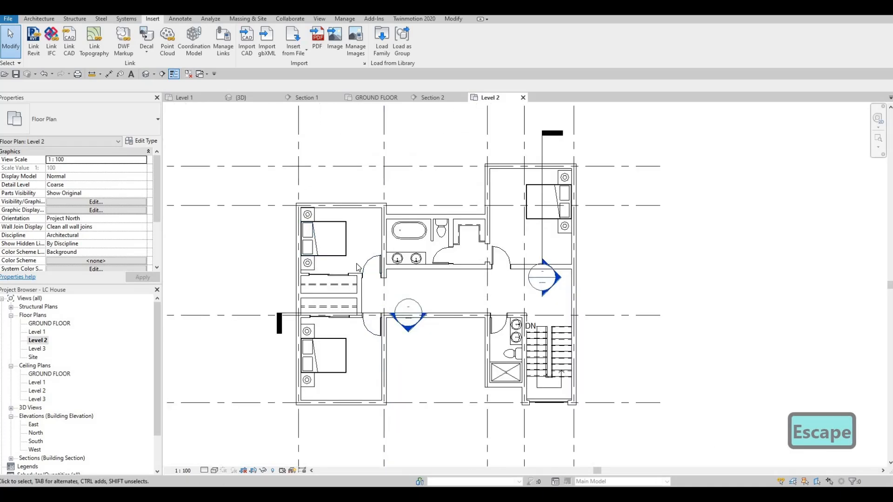
{"action": "middle_click_drag", "start_coordinate": [395, 358], "coordinate": [423, 373]}
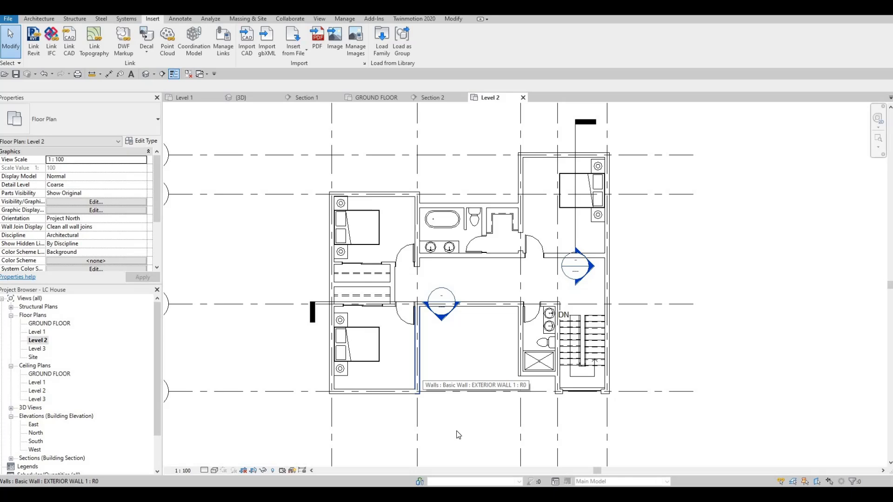
{"action": "left_click", "coordinate": [251, 97]}
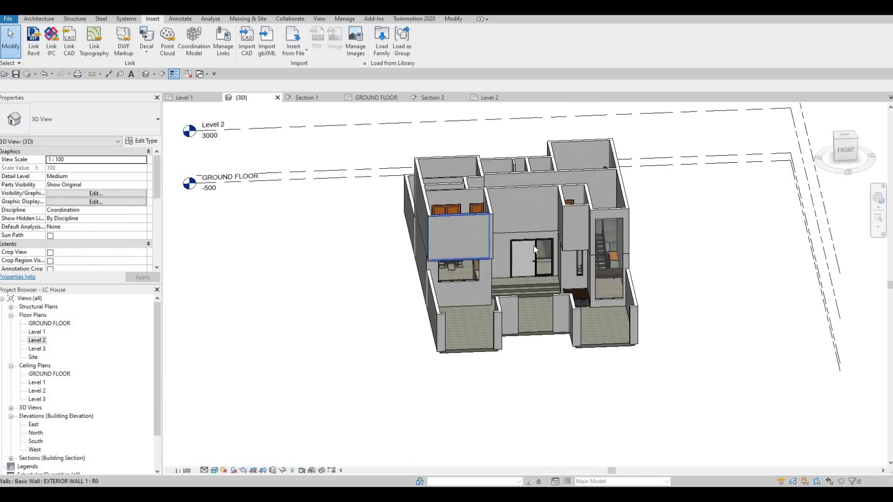